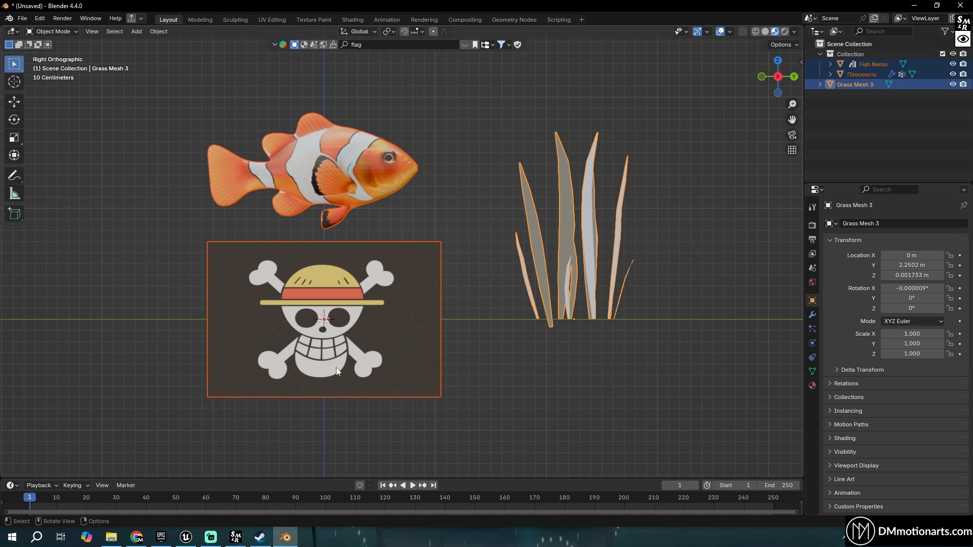
Clear the selection, select the clownfish and briefly check its mesh in Edit Mode.
{"action": "left_click", "coordinate": [497, 297]}
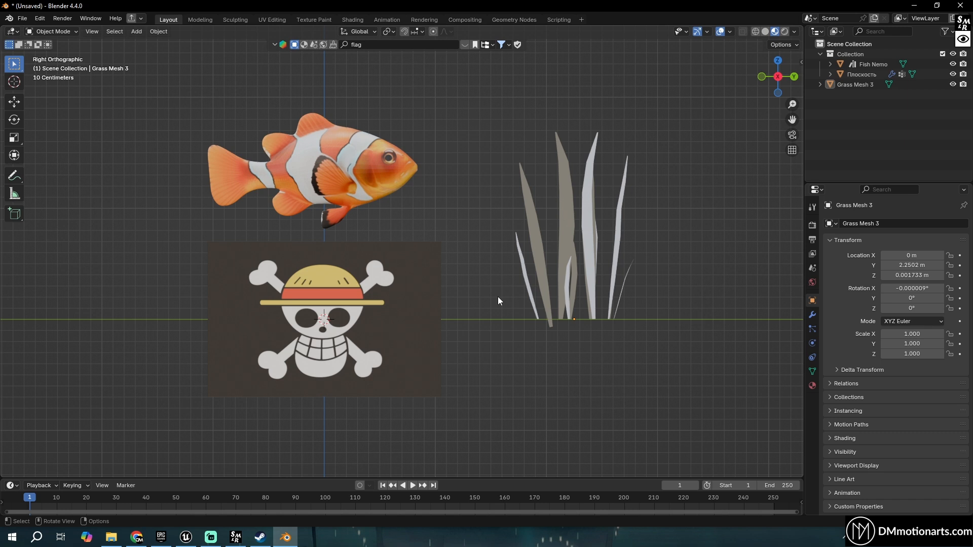
{"action": "middle_click_drag", "start_coordinate": [497, 349], "coordinate": [487, 339], "text": "shift"}
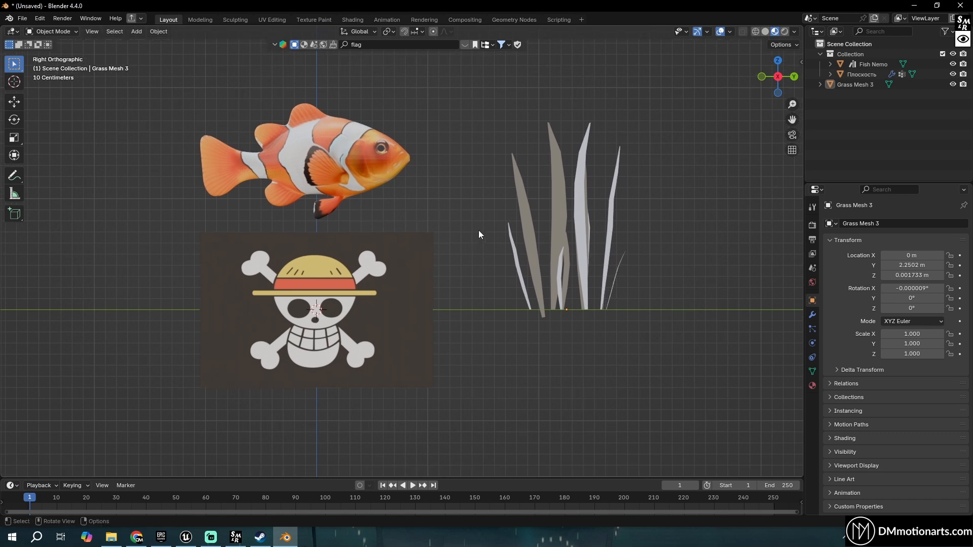
{"action": "left_click", "coordinate": [343, 152]}
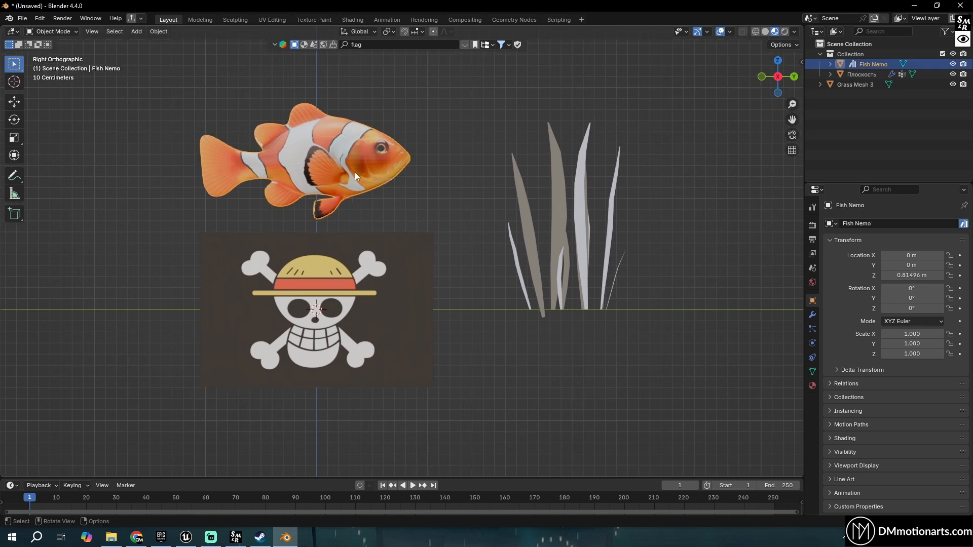
{"action": "key", "text": "Tab"}
{"action": "key", "text": "Tab"}
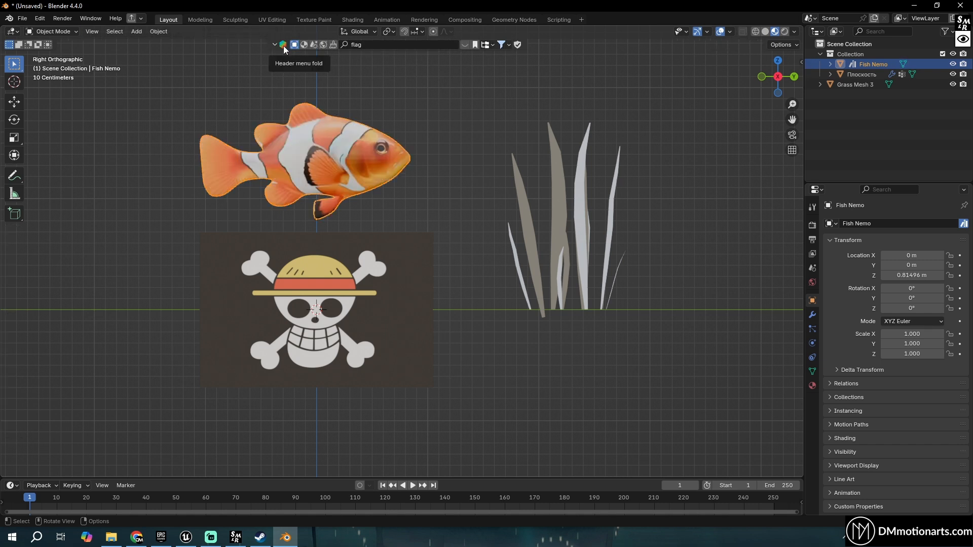
Show the asset results and search the asset library for "flagfish".
{"action": "left_click", "coordinate": [465, 45]}
{"action": "left_click", "coordinate": [406, 44]}
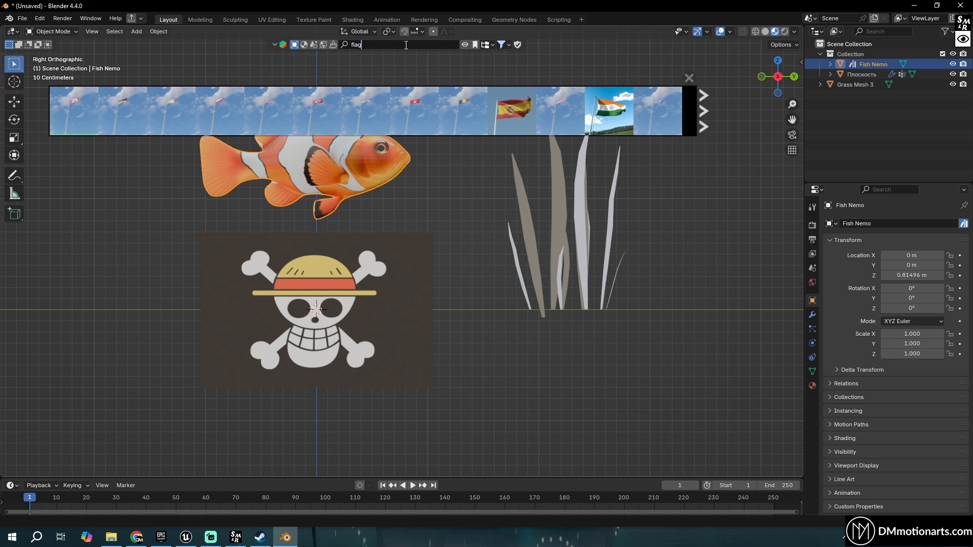
{"action": "type", "text": "fish"}
{"action": "key", "text": "Return"}
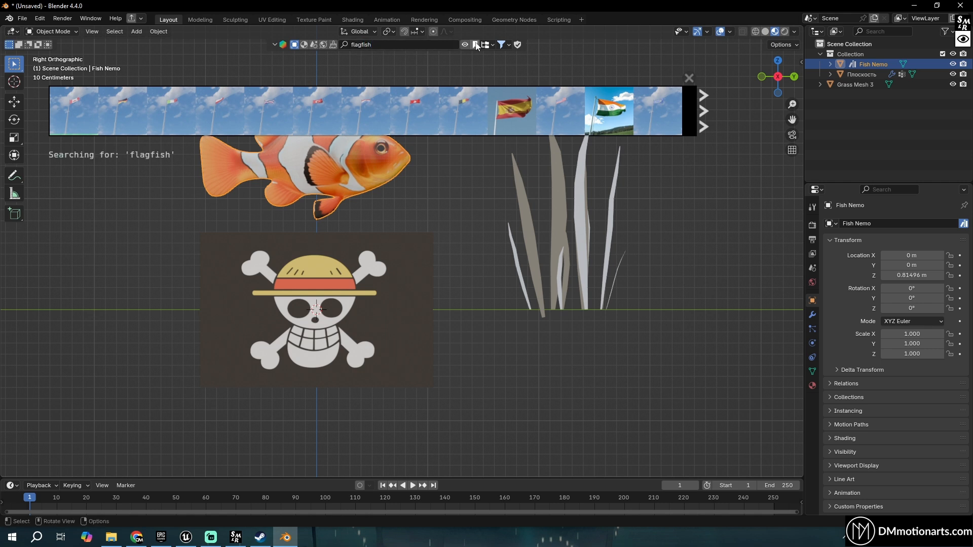
Shorten the asset search to "ish", look through the results and close the asset bar.
{"action": "left_click", "coordinate": [364, 46]}
{"action": "left_click", "coordinate": [365, 46]}
{"action": "key", "text": "BackSpace"}
{"action": "key", "text": "BackSpace"}
{"action": "key", "text": "BackSpace"}
{"action": "key", "text": "BackSpace"}
{"action": "key", "text": "BackSpace"}
{"action": "key", "text": "Return"}
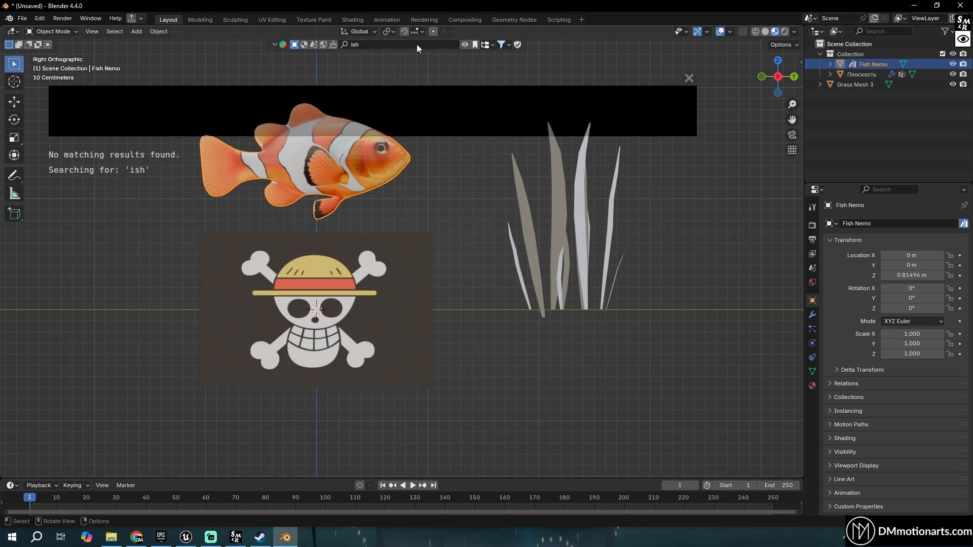
{"action": "left_click", "coordinate": [507, 45]}
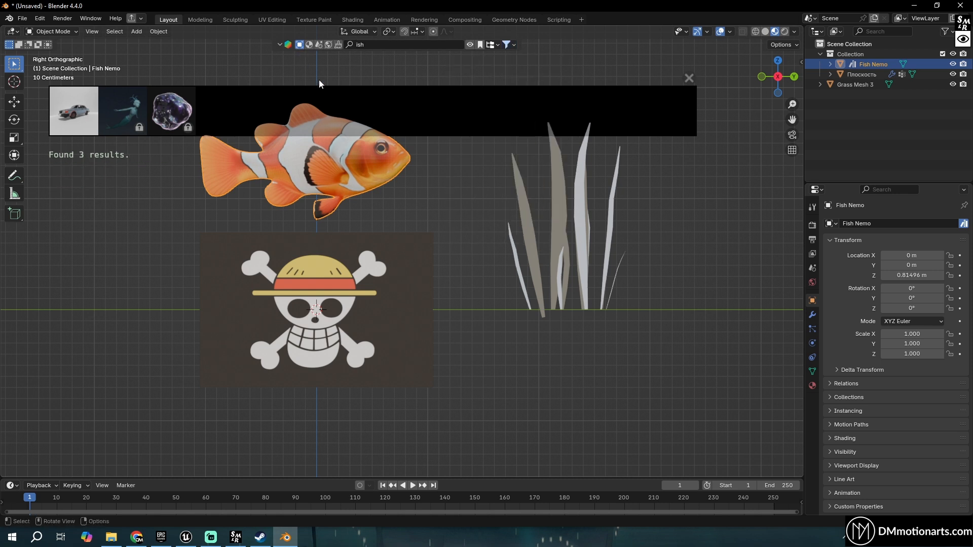
{"action": "left_click", "coordinate": [480, 61]}
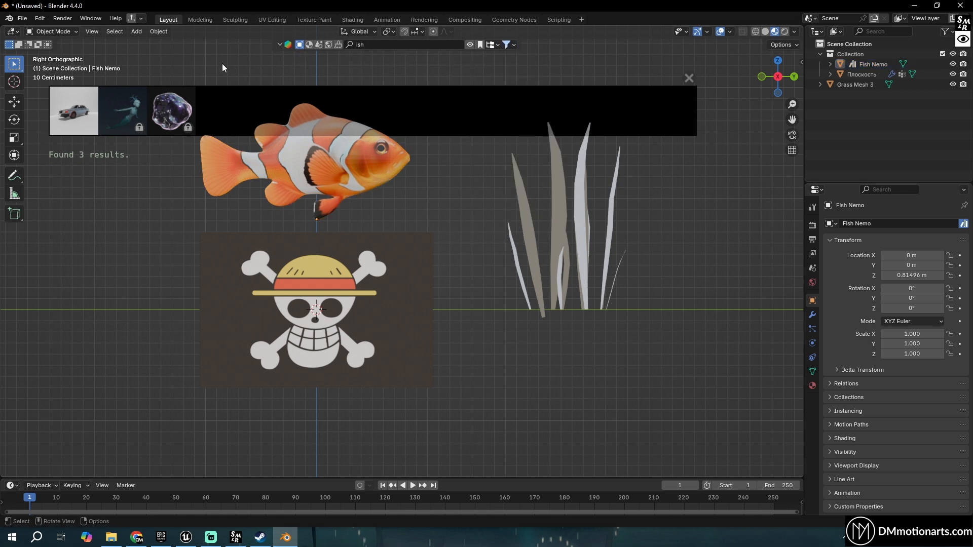
{"action": "left_click", "coordinate": [687, 78]}
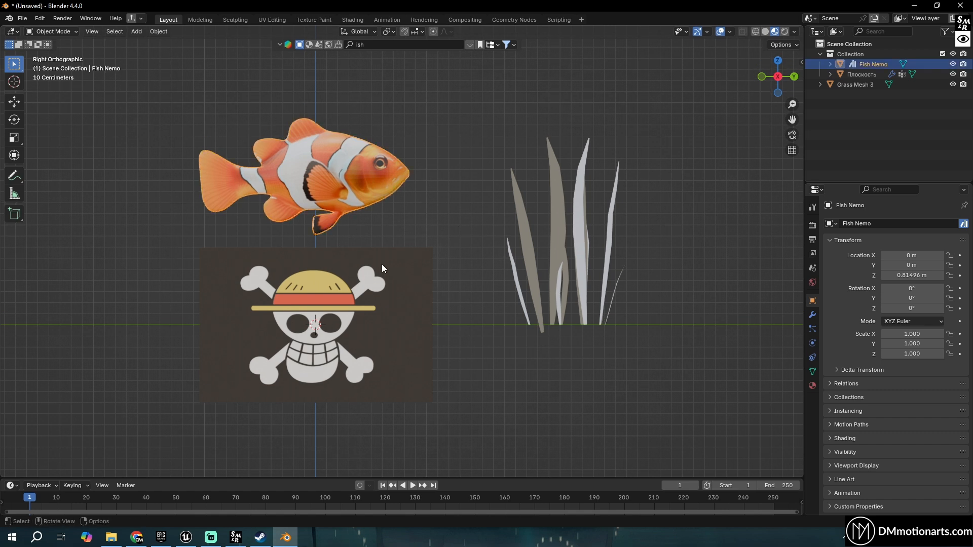
Examine the fish, flag plane and grass in a solid-shaded perspective view, selecting all three objects together.
{"action": "middle_click_drag", "start_coordinate": [433, 200], "coordinate": [445, 192], "text": "shift"}
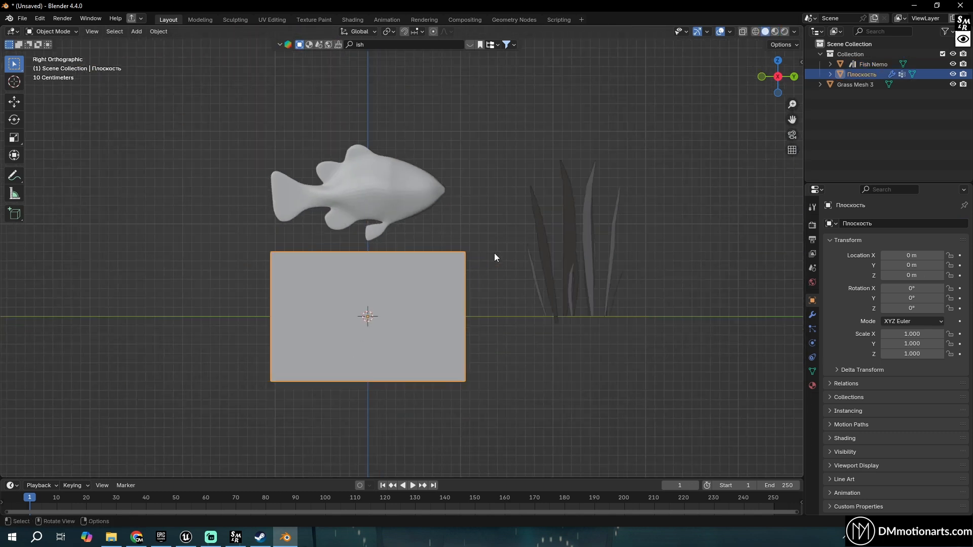
{"action": "middle_click_drag", "start_coordinate": [494, 258], "coordinate": [337, 115]}
{"action": "left_click_drag", "start_coordinate": [332, 105], "coordinate": [708, 415]}
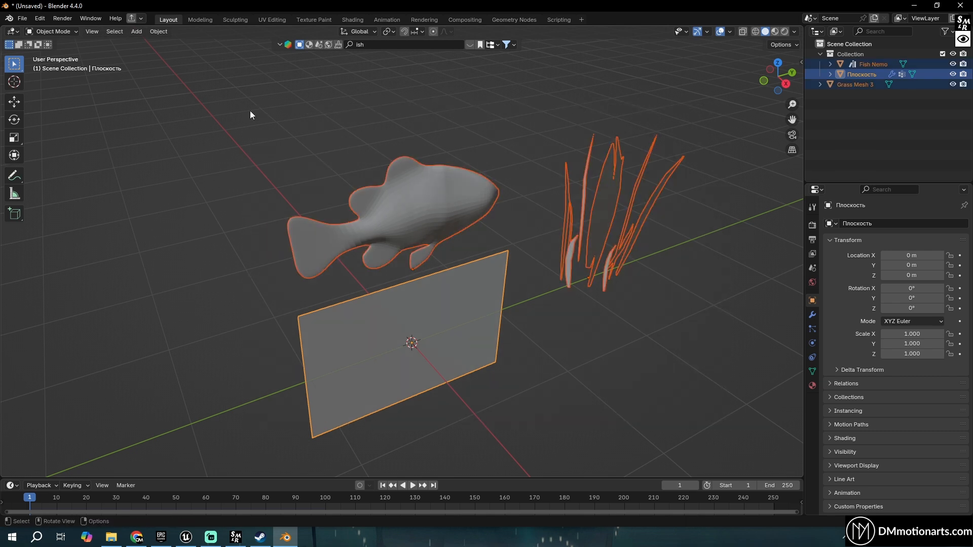
{"action": "left_click", "coordinate": [264, 108]}
{"action": "middle_click_drag", "start_coordinate": [370, 190], "coordinate": [314, 141]}
{"action": "left_click_drag", "start_coordinate": [271, 90], "coordinate": [704, 403]}
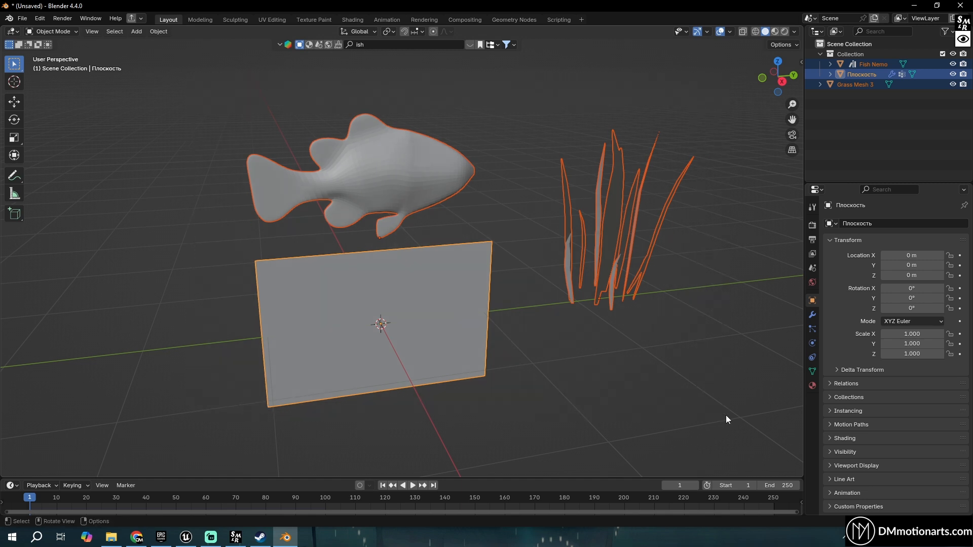
{"action": "left_click", "coordinate": [386, 199]}
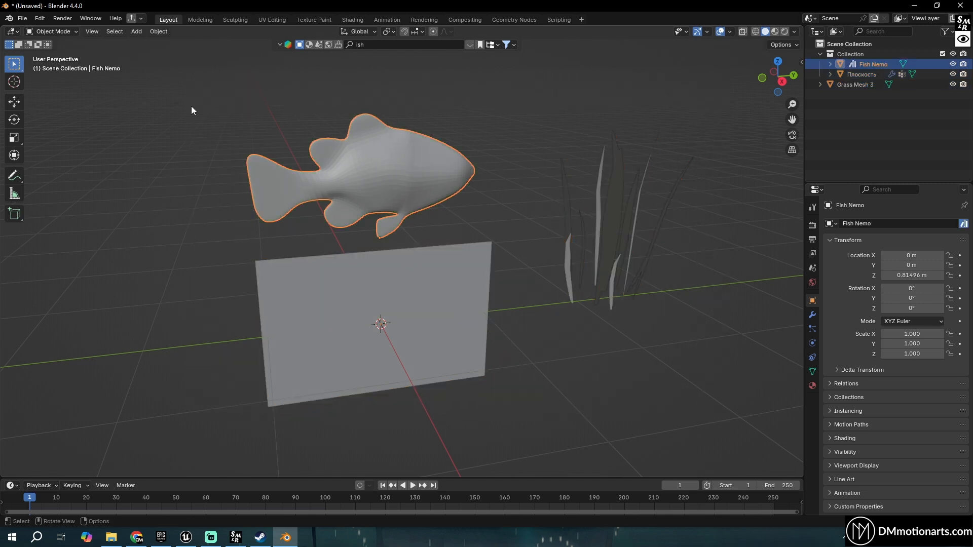
{"action": "left_click", "coordinate": [53, 32]}
{"action": "left_click", "coordinate": [62, 83]}
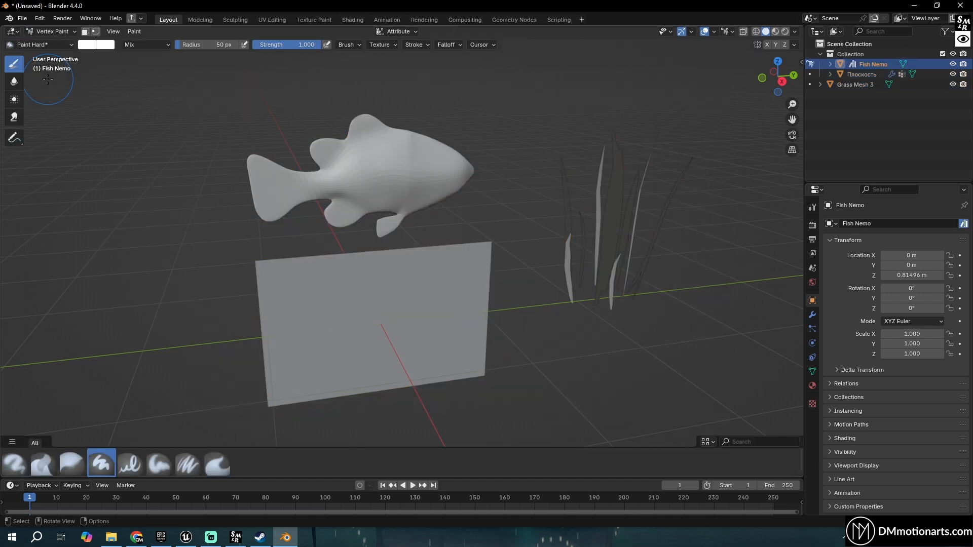
{"action": "left_click", "coordinate": [56, 32]}
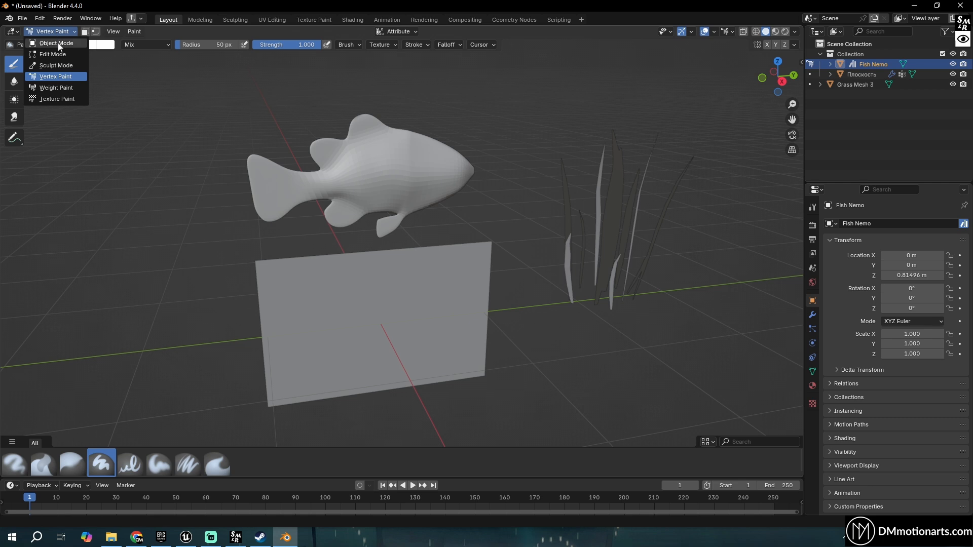
{"action": "left_click", "coordinate": [55, 49]}
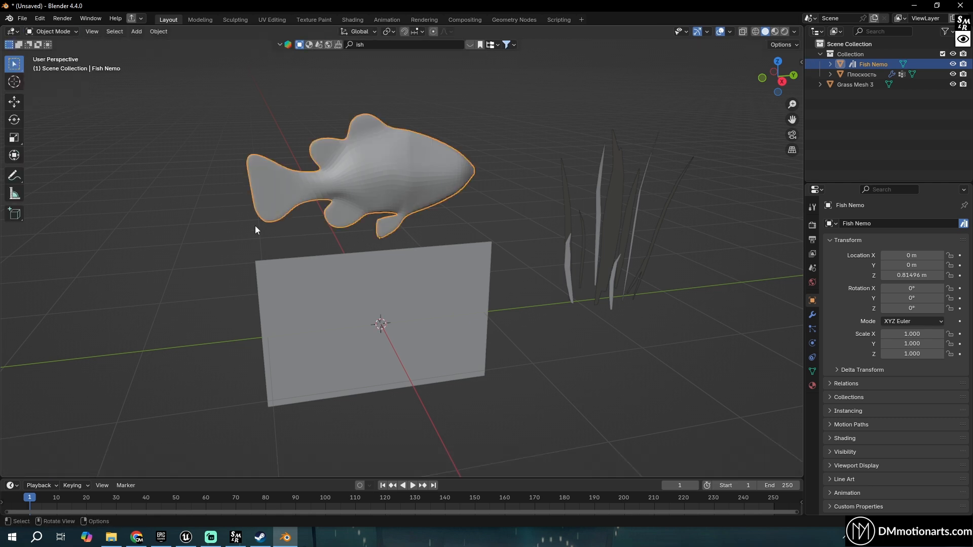
Inspect the fish's UV layout over the nemo.jpg texture in the UV Editing workspace with the whole mesh selected.
{"action": "left_click_drag", "start_coordinate": [213, 93], "coordinate": [650, 425], "text": "shift"}
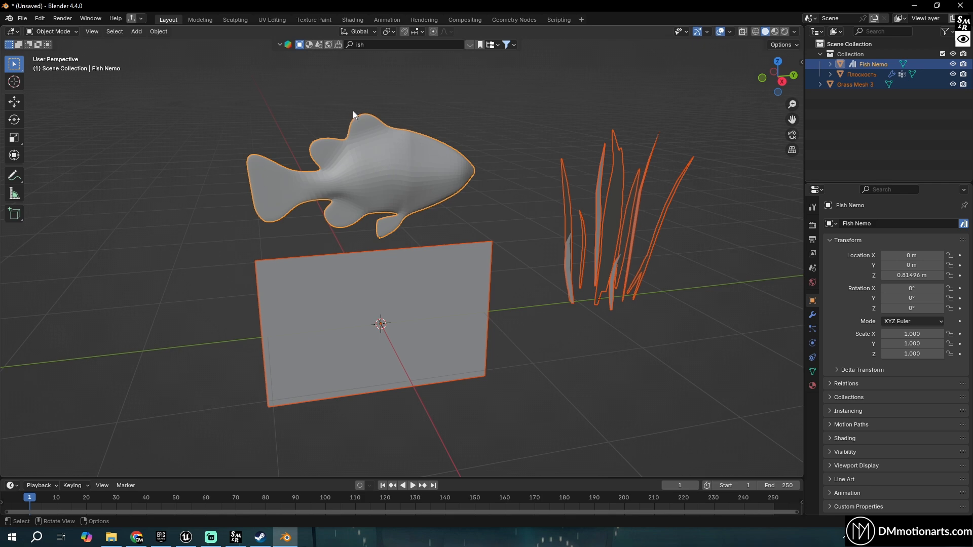
{"action": "left_click", "coordinate": [347, 145]}
{"action": "left_click", "coordinate": [271, 19]}
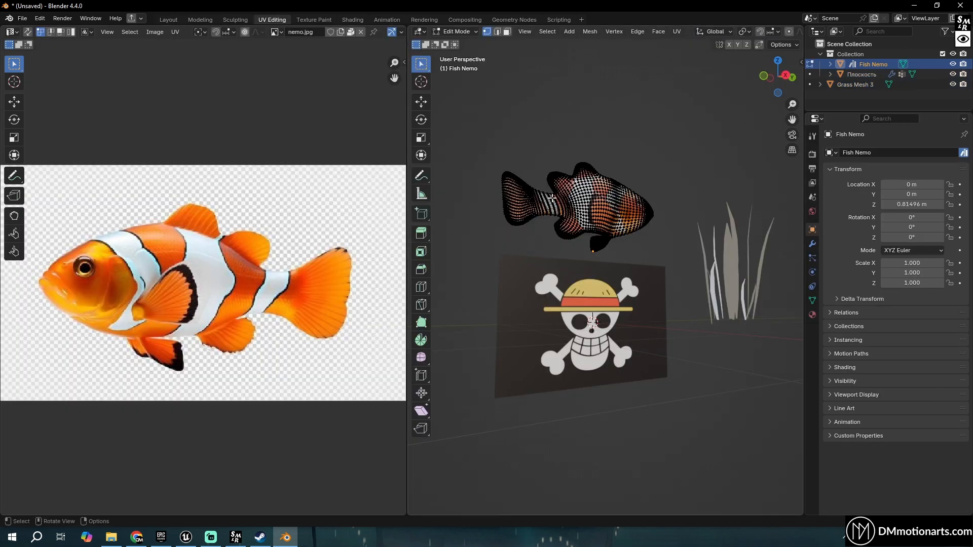
{"action": "key", "text": "KP_3"}
{"action": "scroll", "coordinate": [505, 209], "scroll_direction": "up", "scroll_amount": 2}
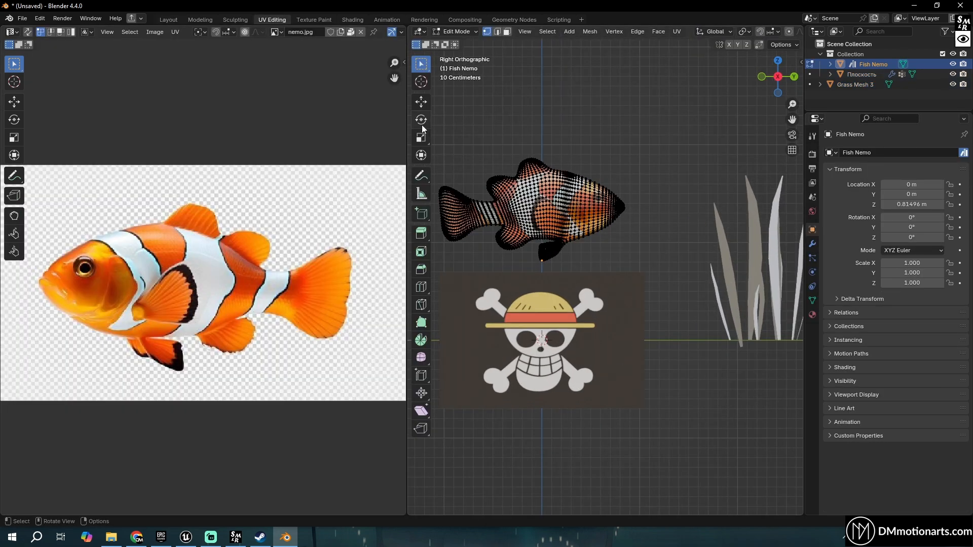
{"action": "left_click_drag", "start_coordinate": [458, 116], "coordinate": [704, 259]}
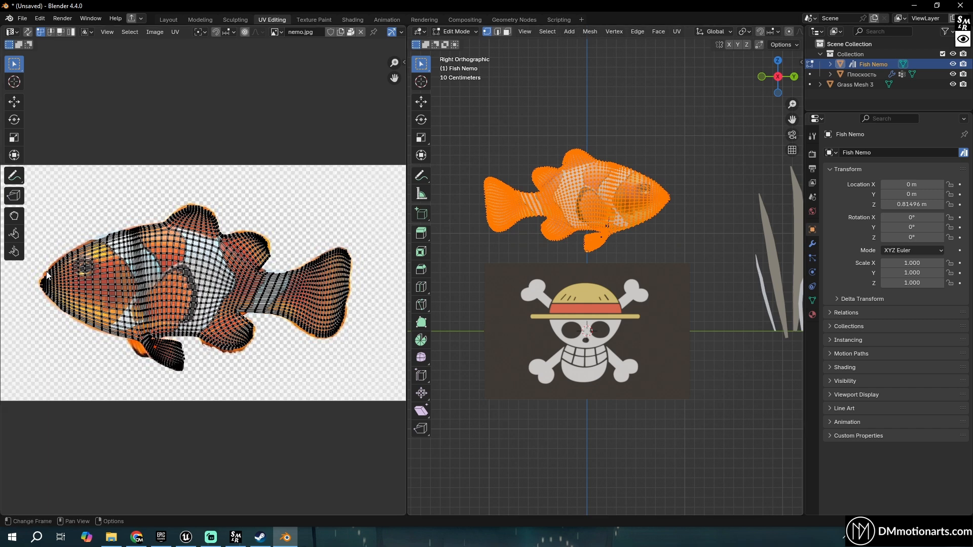
{"action": "scroll", "coordinate": [86, 285], "scroll_direction": "down", "scroll_amount": 1}
Inspect the flag plane's UV layout over its pirate flag texture with all its vertices selected in Edit Mode.
{"action": "left_click", "coordinate": [556, 300]}
{"action": "key", "text": "Tab"}
{"action": "left_click", "coordinate": [570, 300]}
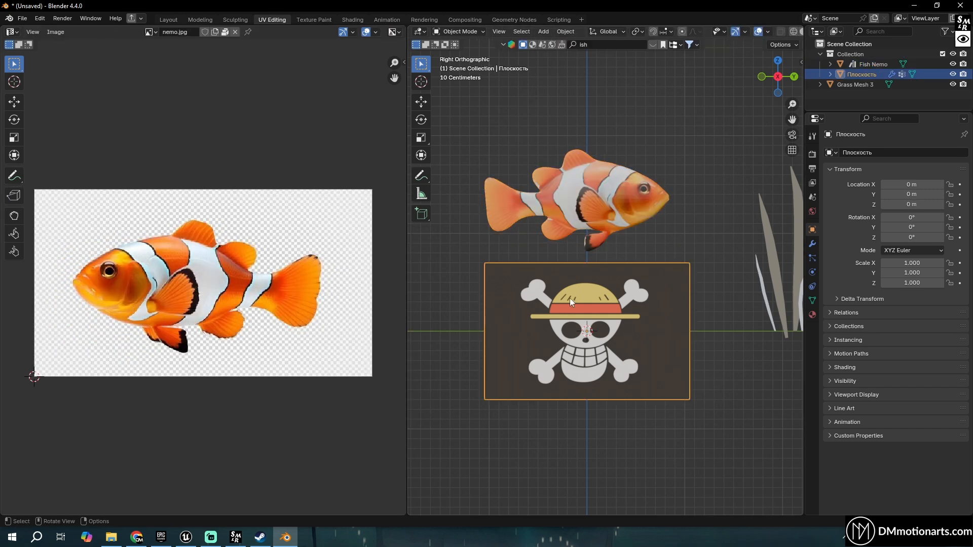
{"action": "key", "text": "Tab"}
{"action": "key", "text": "a"}
{"action": "scroll", "coordinate": [99, 231], "scroll_direction": "down", "scroll_amount": 2}
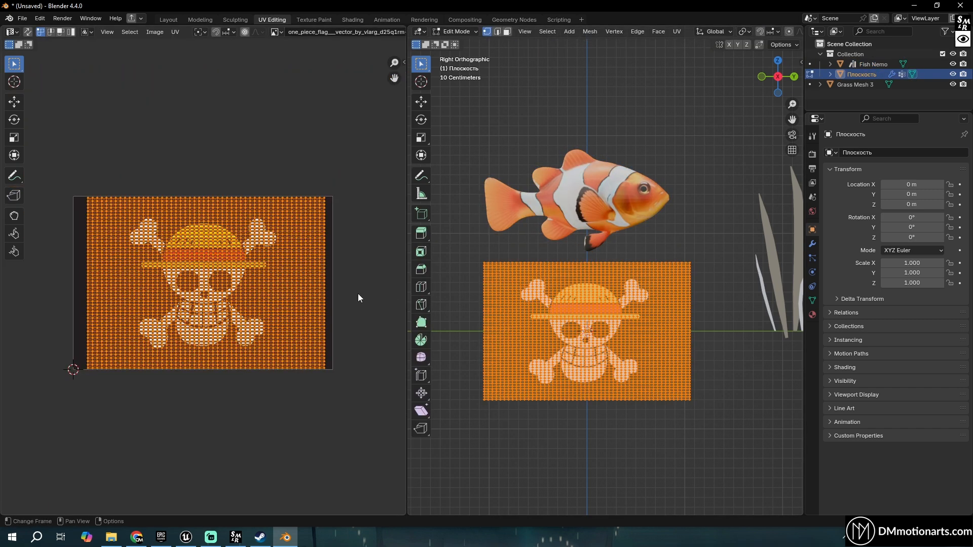
Inspect the grass mesh's UV layout in Edit Mode, test-moving all its UVs and cancelling the move.
{"action": "key", "text": "Tab"}
{"action": "middle_click_drag", "start_coordinate": [674, 300], "coordinate": [619, 263], "text": "shift"}
{"action": "left_click", "coordinate": [619, 264]}
{"action": "key", "text": "Tab"}
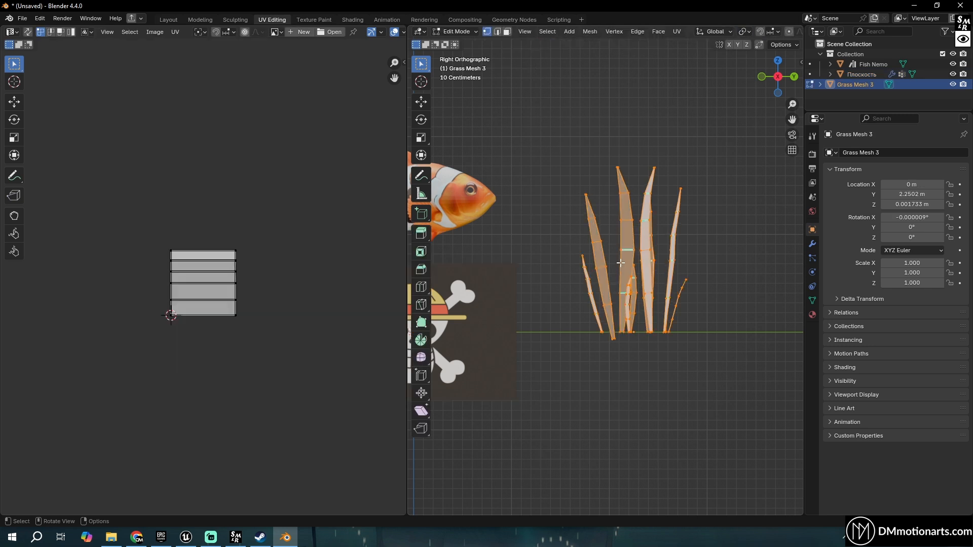
{"action": "scroll", "coordinate": [225, 262], "scroll_direction": "up", "scroll_amount": 5}
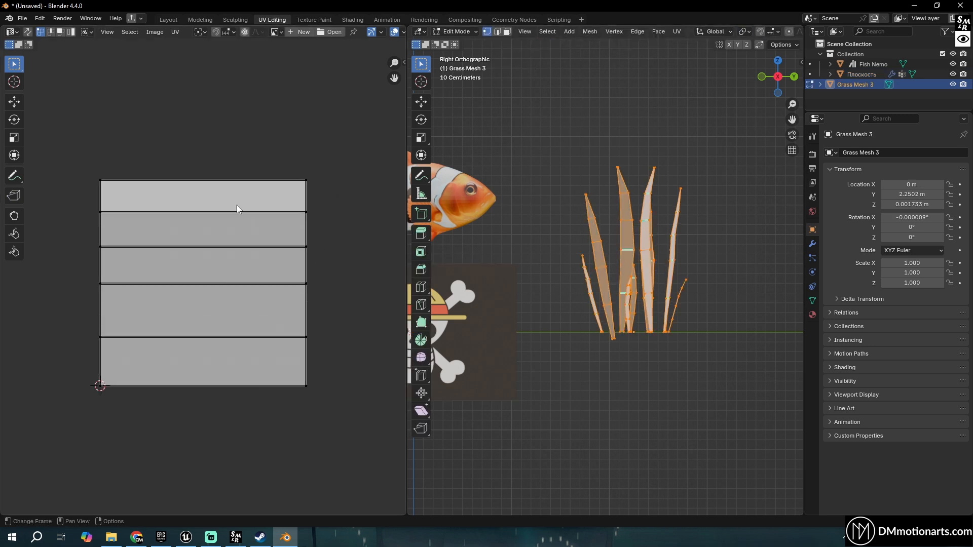
{"action": "key", "text": "a"}
{"action": "key", "text": "g"}
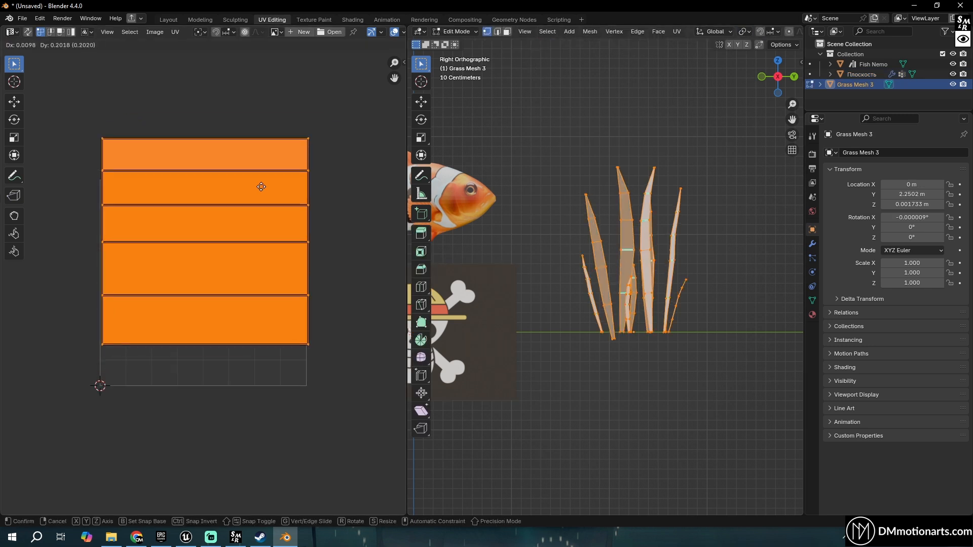
{"action": "right_click", "coordinate": [262, 187]}
Check the UVs of two individual grass blades by selecting each blade's linked geometry and cancelling each test move.
{"action": "left_click", "coordinate": [625, 194]}
{"action": "key", "text": "ctrl+l"}
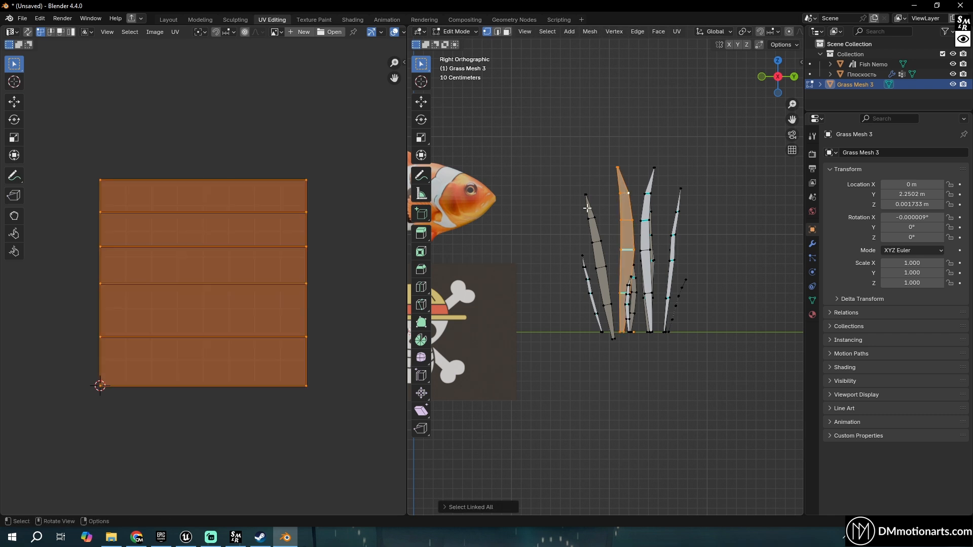
{"action": "key", "text": "g"}
{"action": "right_click", "coordinate": [286, 149]}
{"action": "left_click", "coordinate": [602, 242]}
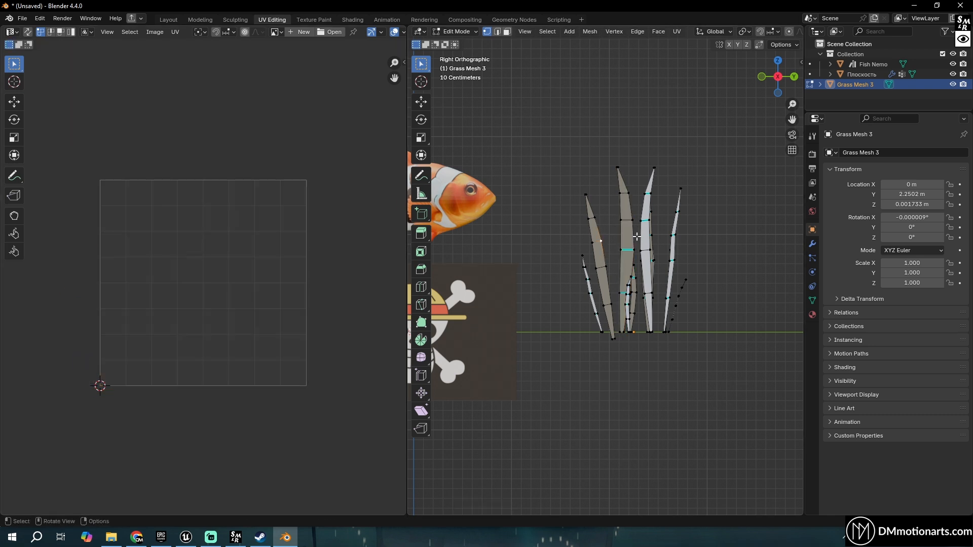
{"action": "key", "text": "ctrl+l"}
{"action": "key", "text": "g"}
{"action": "right_click", "coordinate": [283, 308]}
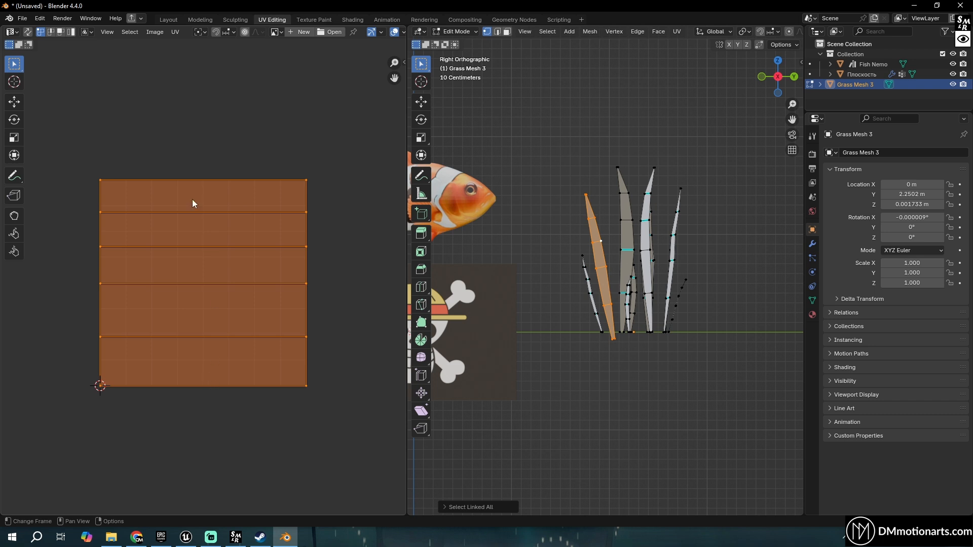
{"action": "scroll", "coordinate": [565, 139], "scroll_direction": "up", "scroll_amount": 2}
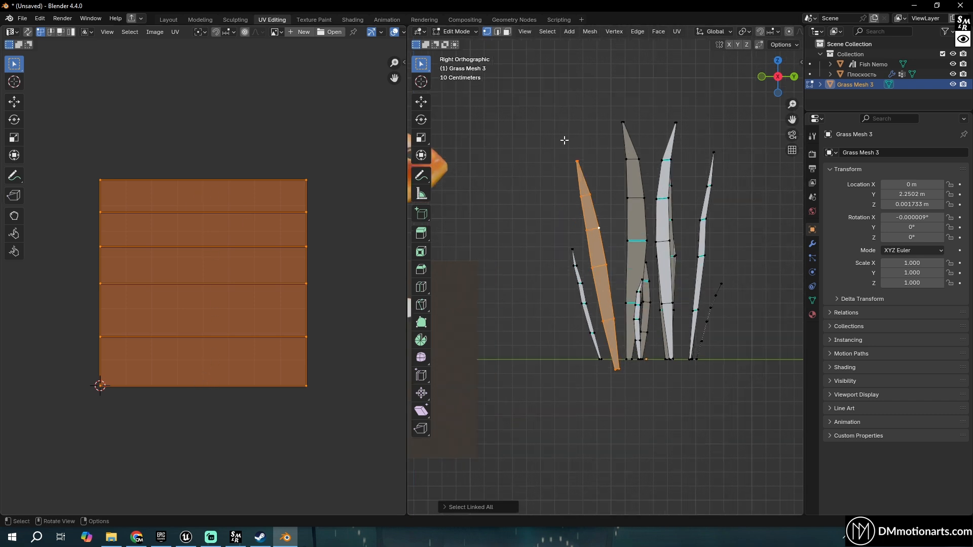
Return to the Layout workspace and select the fish, flag plane and grass together.
{"action": "left_click", "coordinate": [168, 19]}
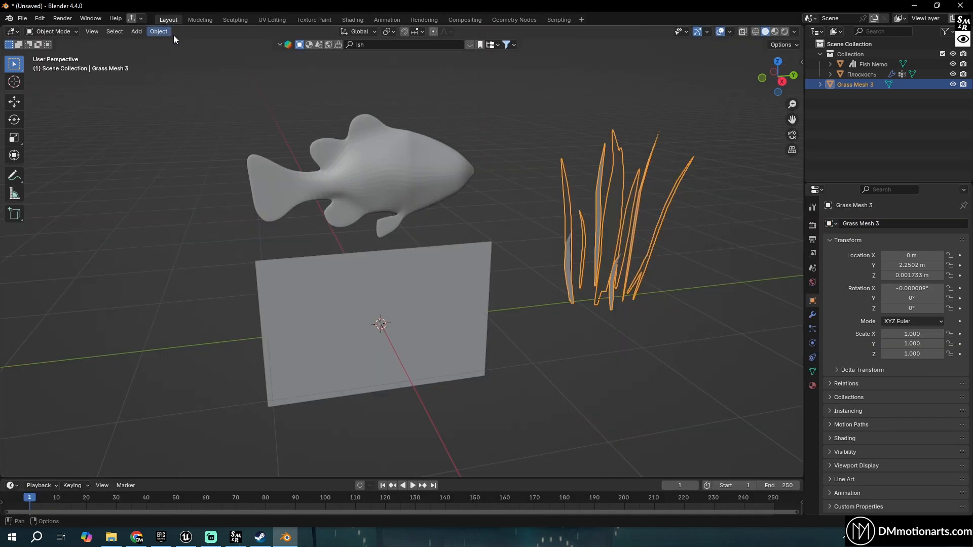
{"action": "scroll", "coordinate": [511, 235], "scroll_direction": "down", "scroll_amount": 2}
{"action": "scroll", "coordinate": [491, 217], "scroll_direction": "up", "scroll_amount": 1}
{"action": "key", "text": "a"}
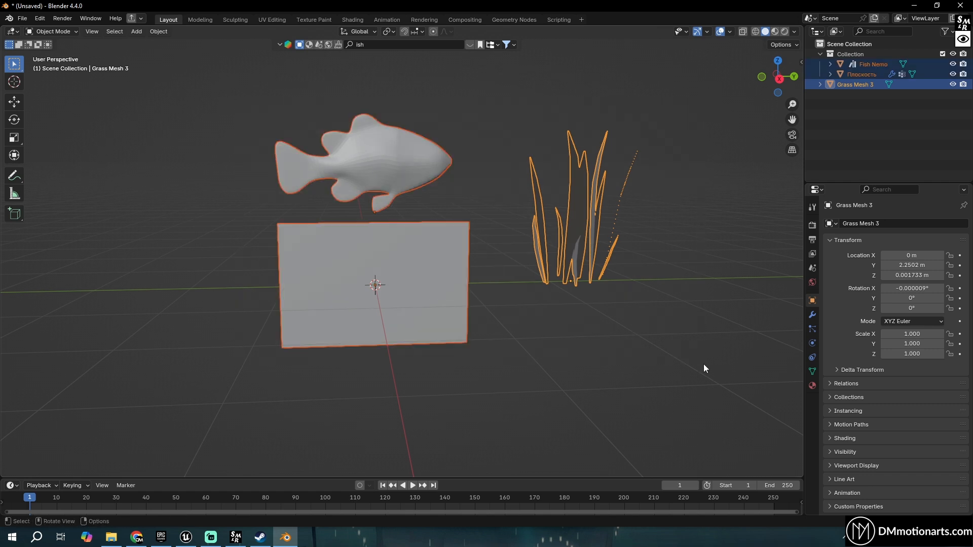
Export the selected fish, flag plane and grass to the Desktop as Untitled.fbx with the FBX exporter.
{"action": "left_click", "coordinate": [22, 18]}
{"action": "mouse_move", "coordinate": [64, 172]}
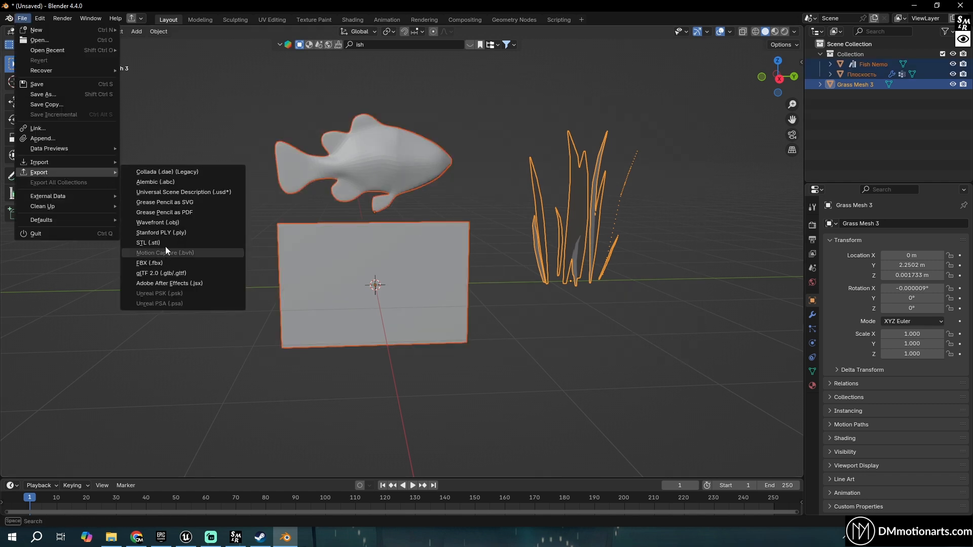
{"action": "left_click", "coordinate": [162, 263]}
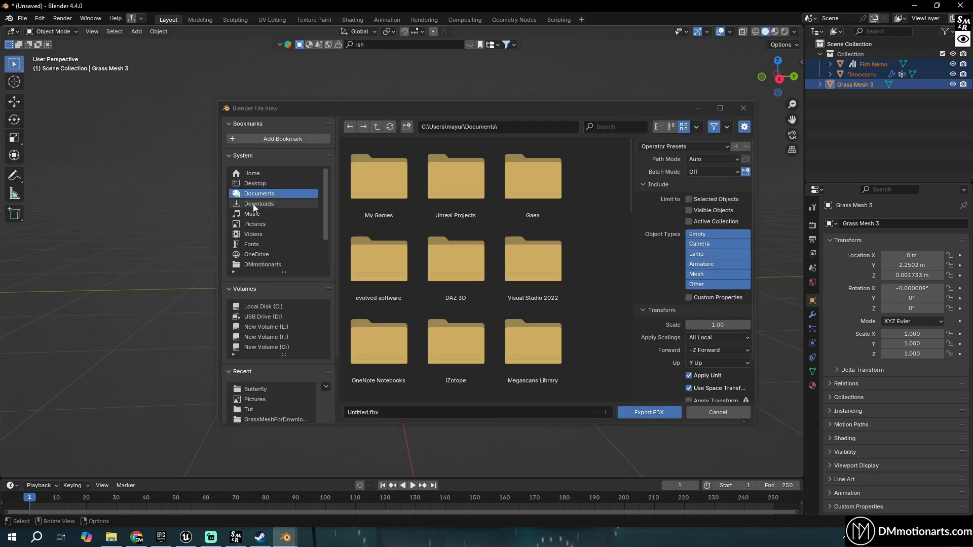
{"action": "left_click", "coordinate": [259, 184]}
{"action": "left_click", "coordinate": [400, 409]}
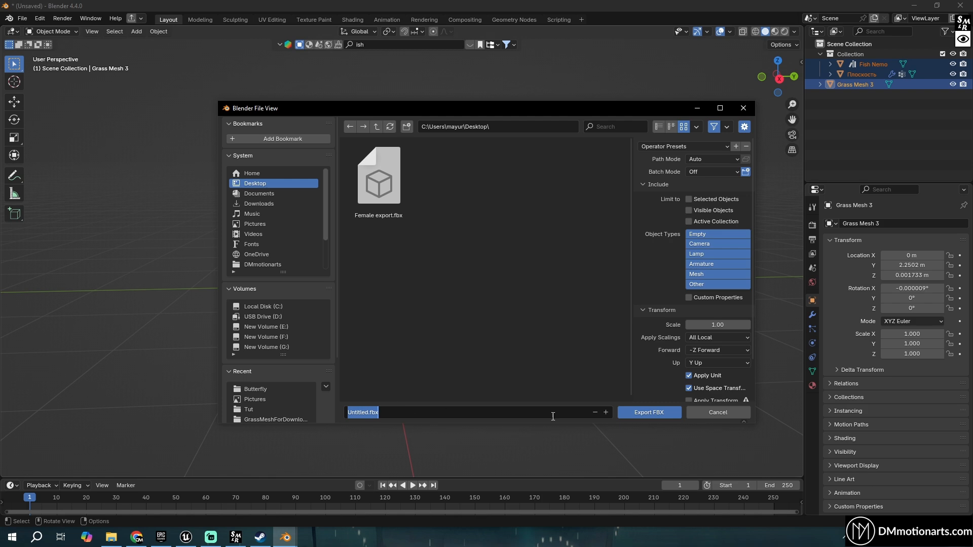
{"action": "left_click", "coordinate": [637, 413]}
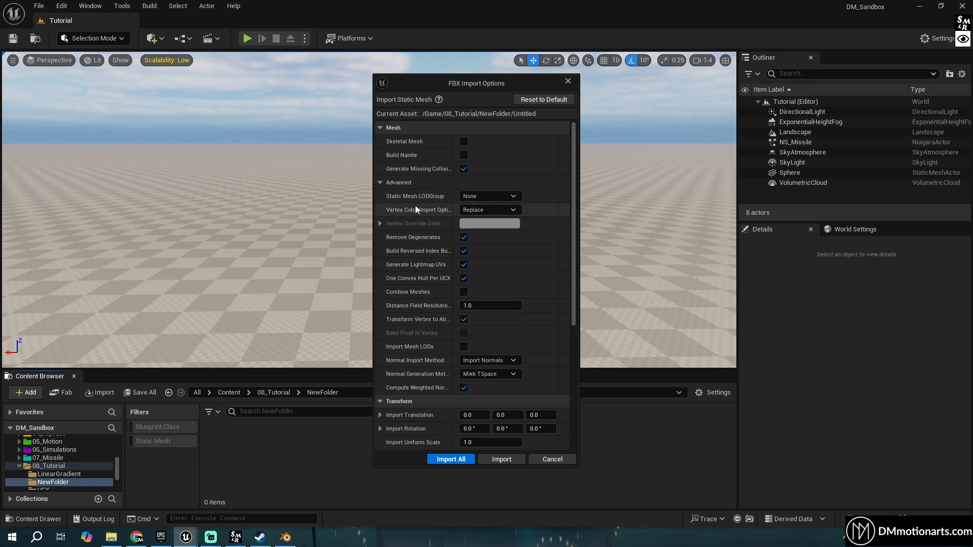
Switch from Unreal's FBX import options to Blender and put the grass mesh in Vertex Paint mode.
{"action": "scroll", "coordinate": [430, 221], "scroll_direction": "down", "scroll_amount": 2}
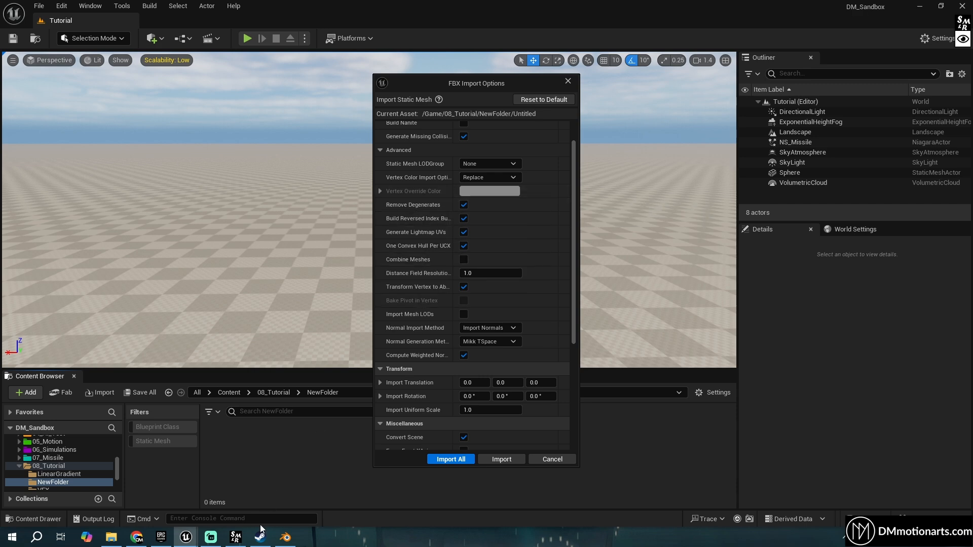
{"action": "left_click", "coordinate": [285, 537]}
{"action": "left_click", "coordinate": [53, 32]}
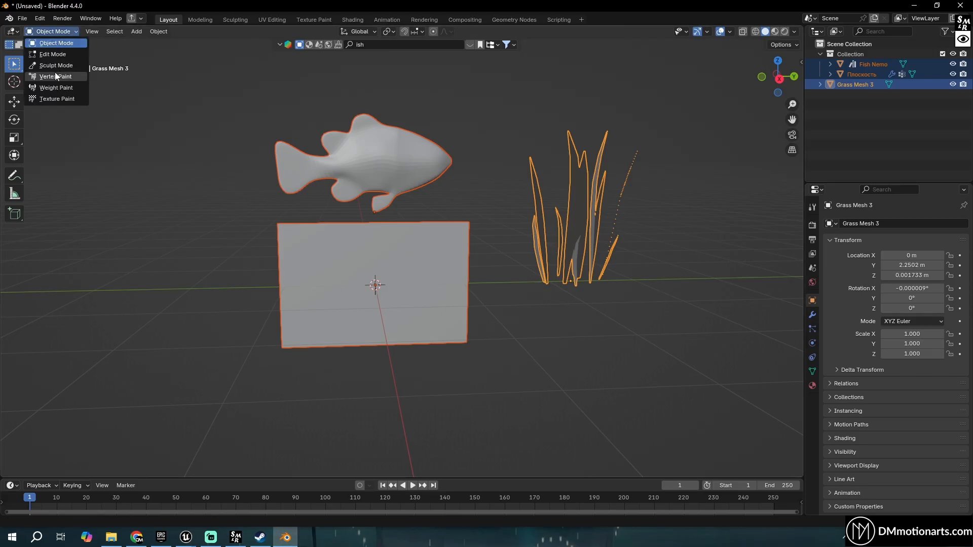
{"action": "left_click", "coordinate": [55, 76]}
{"action": "scroll", "coordinate": [81, 89], "scroll_direction": "up", "scroll_amount": 4}
{"action": "scroll", "coordinate": [81, 89], "scroll_direction": "down", "scroll_amount": 3}
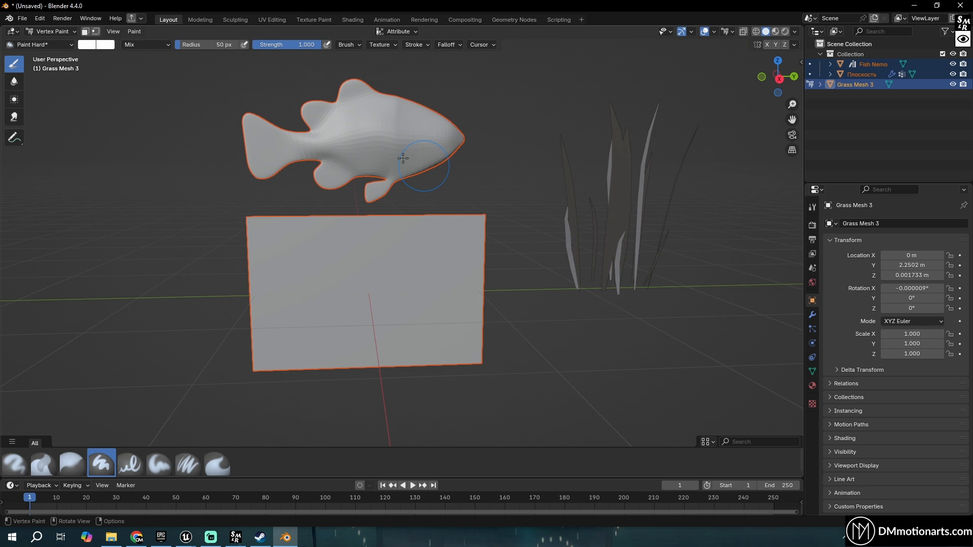
Paint the lower ends of the grass blades with a black brush colour and return to Object Mode.
{"action": "left_click", "coordinate": [96, 45]}
{"action": "scroll", "coordinate": [576, 269], "scroll_direction": "up", "scroll_amount": 1}
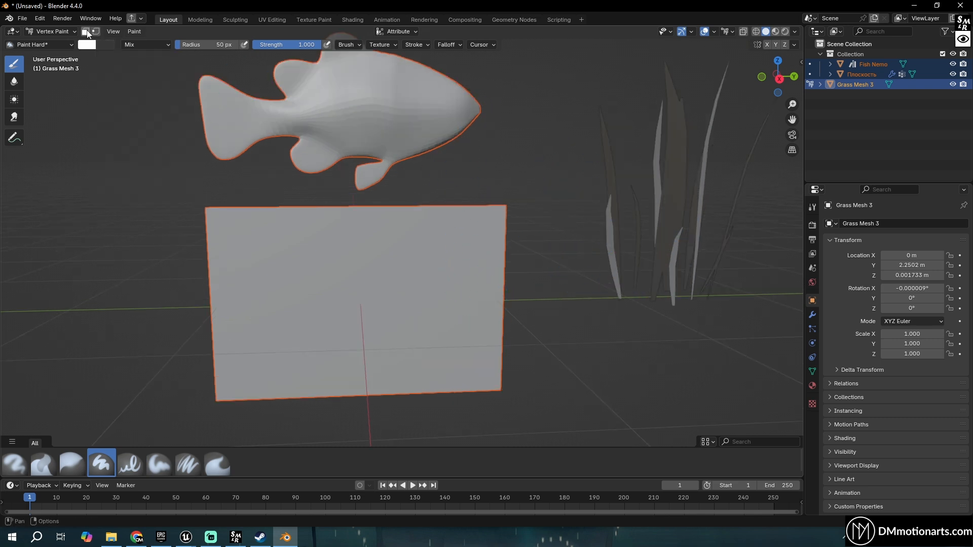
{"action": "left_click", "coordinate": [89, 46]}
{"action": "left_click", "coordinate": [170, 113]}
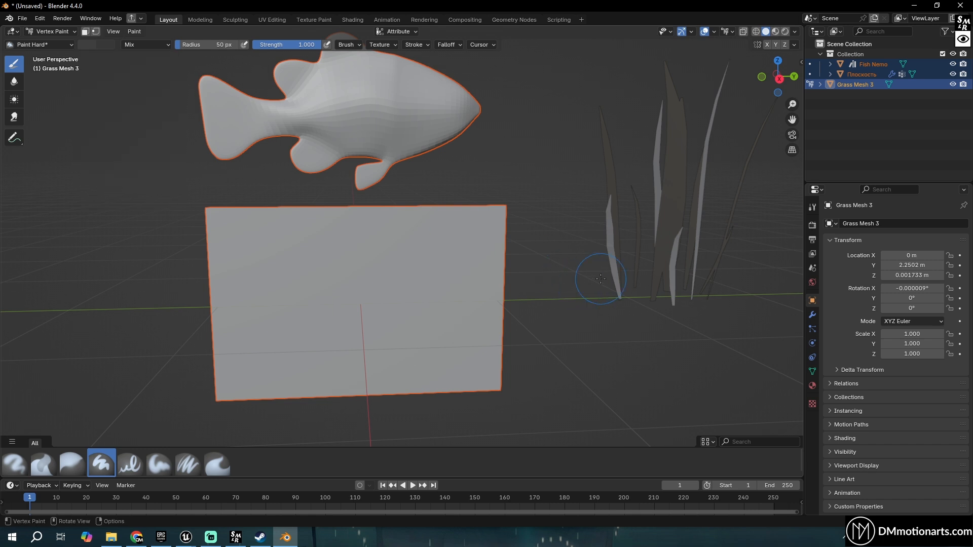
{"action": "mouse_move", "coordinate": [601, 278]}
{"action": "left_mouse_down"}
{"action": "mouse_move", "coordinate": [619, 293]}
{"action": "mouse_move", "coordinate": [615, 284]}
{"action": "mouse_move", "coordinate": [662, 298]}
{"action": "mouse_move", "coordinate": [676, 292]}
{"action": "left_mouse_up"}
{"action": "left_click", "coordinate": [51, 32]}
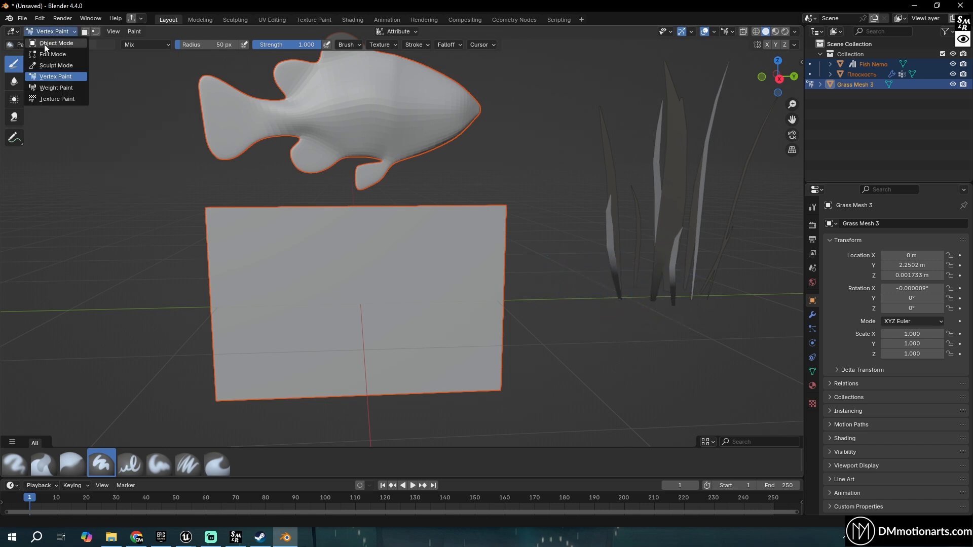
{"action": "left_click", "coordinate": [45, 45]}
Switch to Unreal's FBX import options, set the vertex color import option to Replace and import all the meshes.
{"action": "mouse_move", "coordinate": [199, 532]}
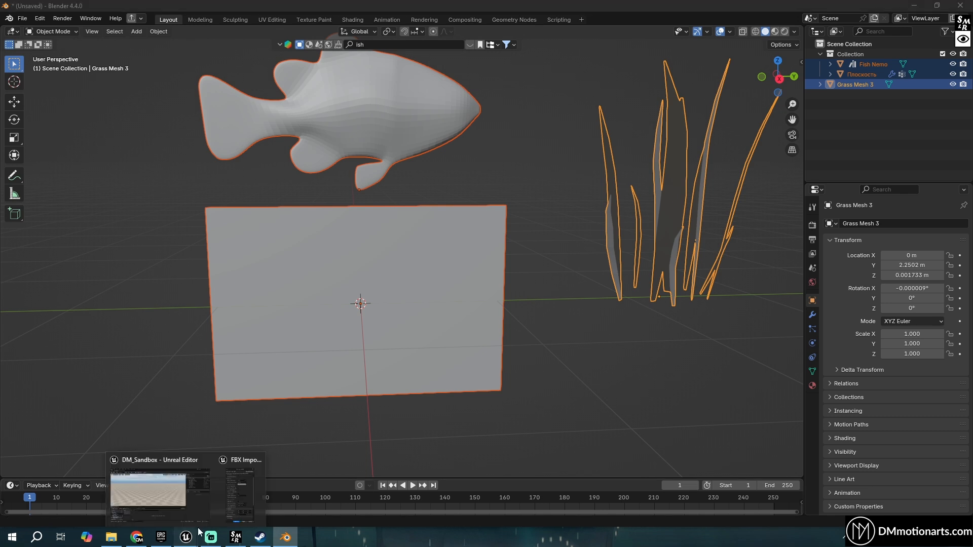
{"action": "left_click", "coordinate": [239, 492]}
{"action": "left_click", "coordinate": [491, 177]}
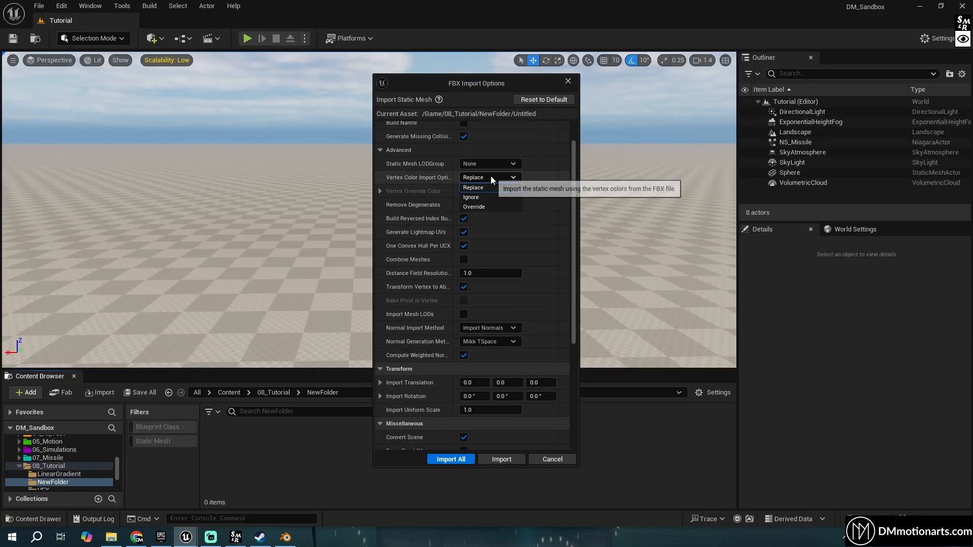
{"action": "left_click", "coordinate": [482, 187]}
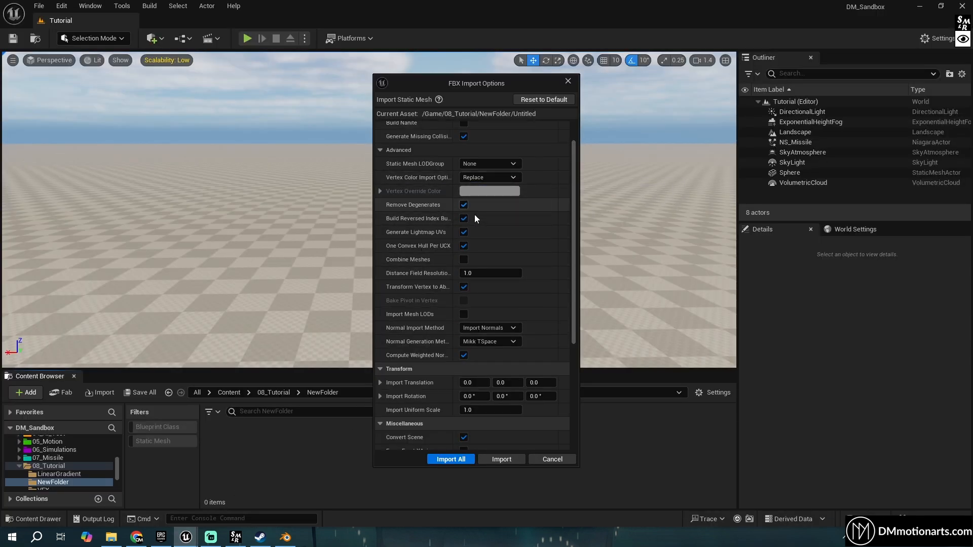
{"action": "left_click", "coordinate": [464, 437]}
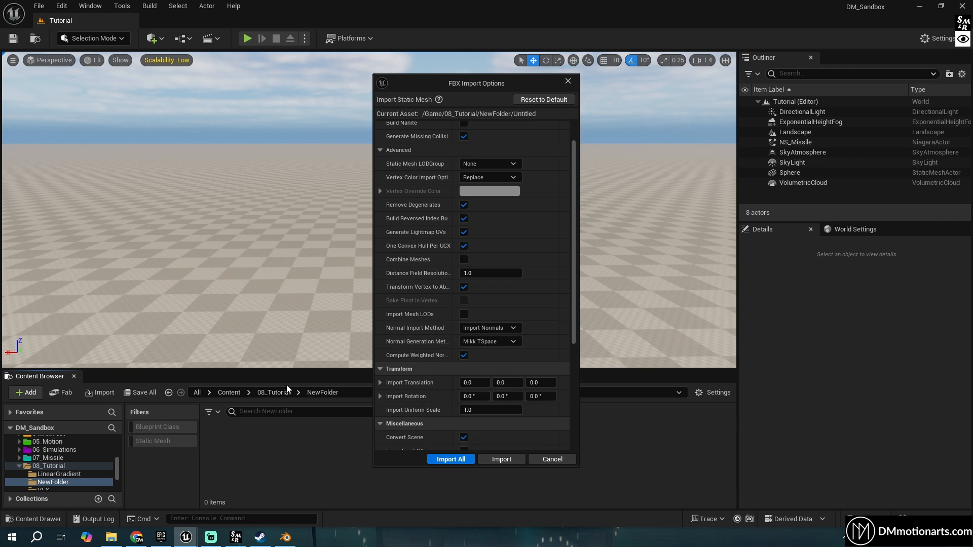
{"action": "left_click", "coordinate": [464, 459]}
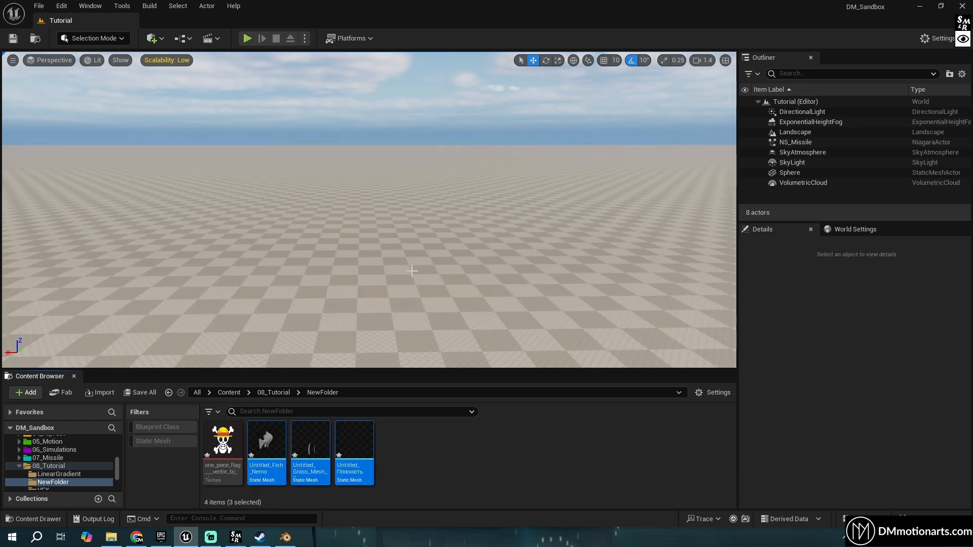
Save all the imported assets and place the fish, grass and plane meshes together in the level.
{"action": "right_click_drag", "start_coordinate": [411, 271], "coordinate": [329, 271]}
{"action": "key", "text": "ctrl+shift+s"}
{"action": "left_click_drag", "start_coordinate": [266, 444], "coordinate": [337, 291]}
Create a new material named M_WavyMat in NewFolder.
{"action": "right_click", "coordinate": [497, 449]}
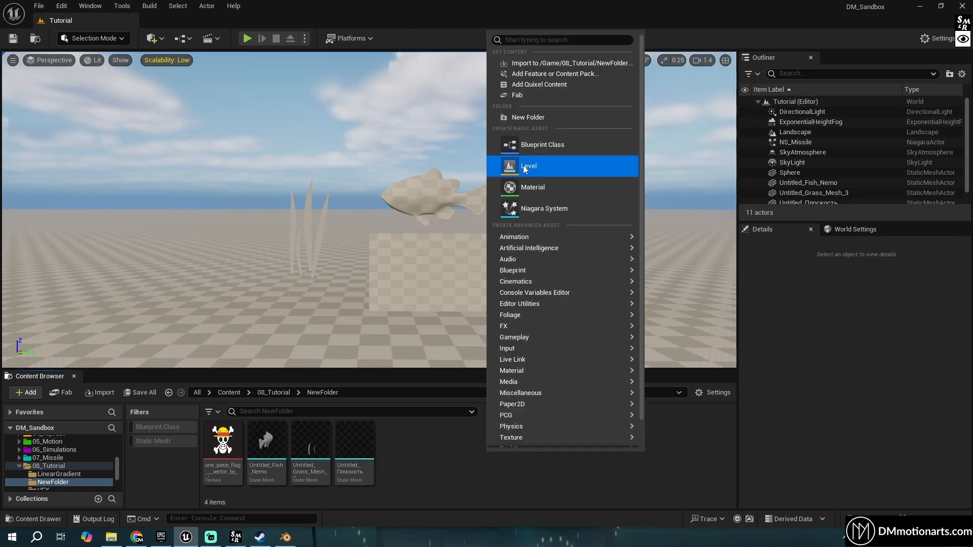
{"action": "left_click", "coordinate": [512, 189]}
{"action": "type", "text": "M"}
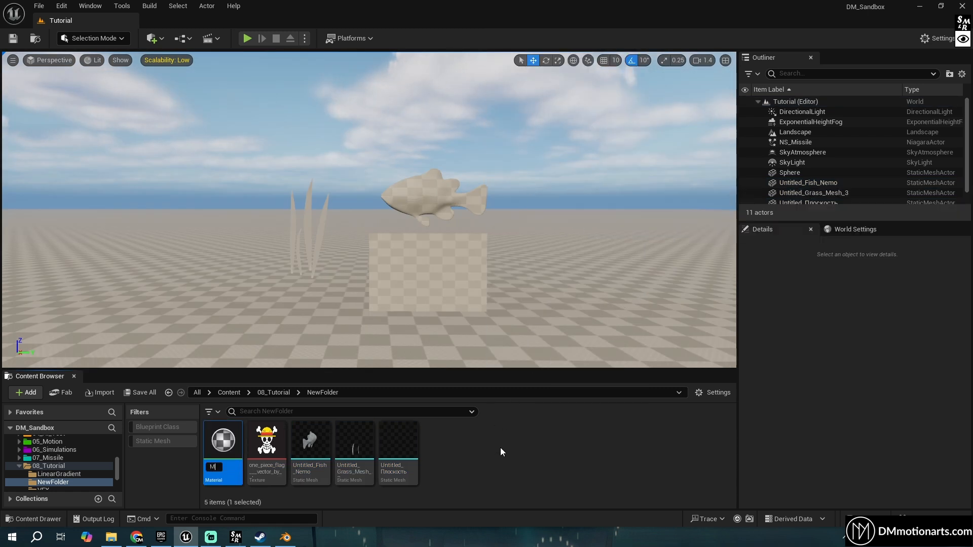
{"action": "type", "text": "_Wavey"}
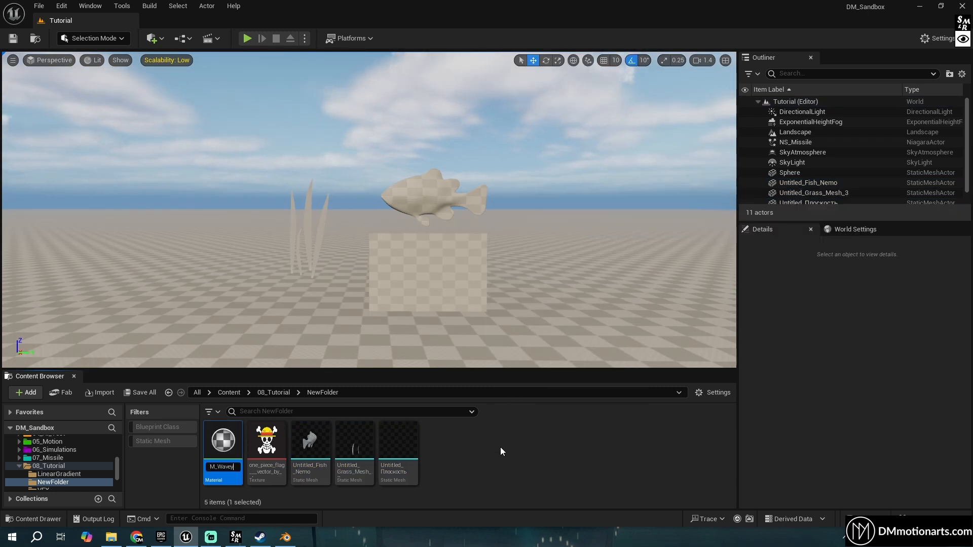
{"action": "type", "text": "Mat"}
{"action": "key", "text": "Return"}
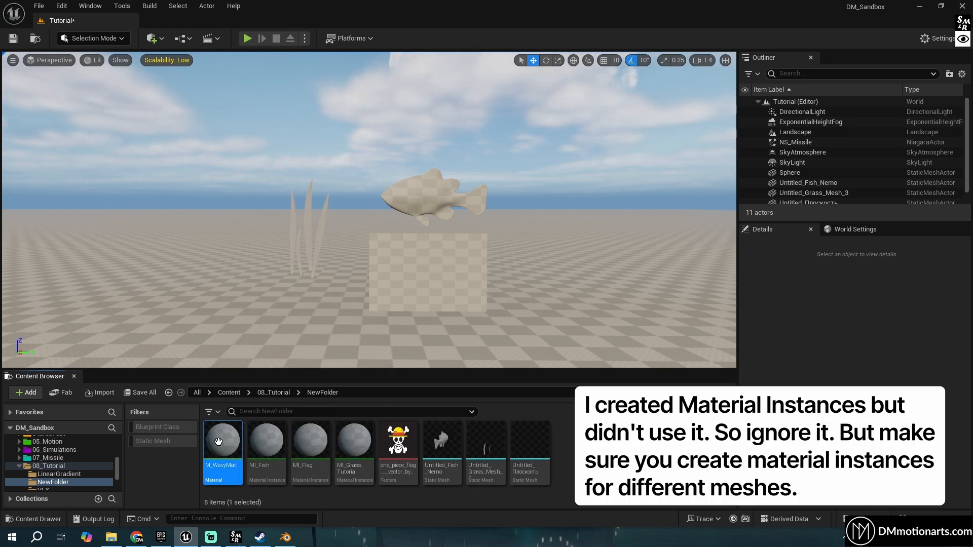
Open M_WavyMat in the material editor beside the level and frame the three meshes in the level viewport.
{"action": "double_click", "coordinate": [221, 441]}
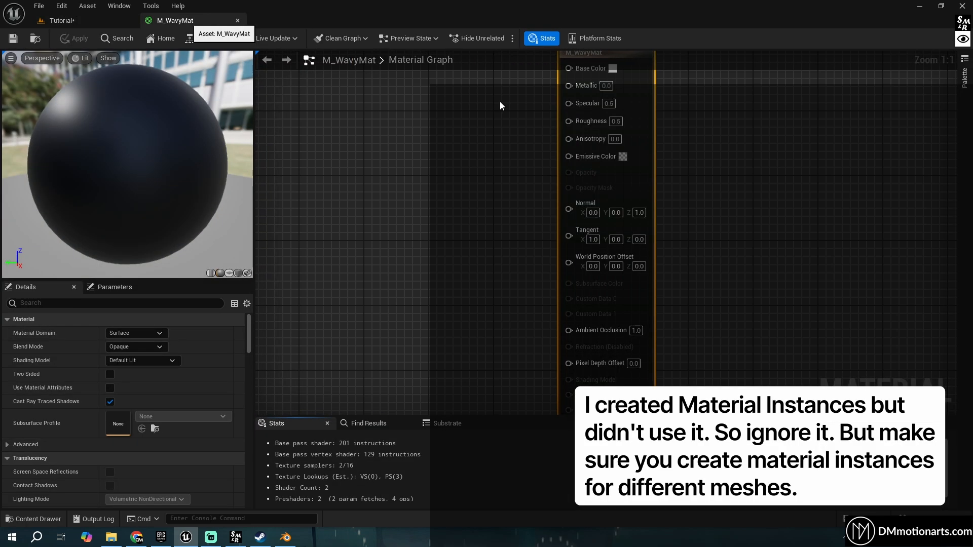
{"action": "left_click", "coordinate": [237, 20]}
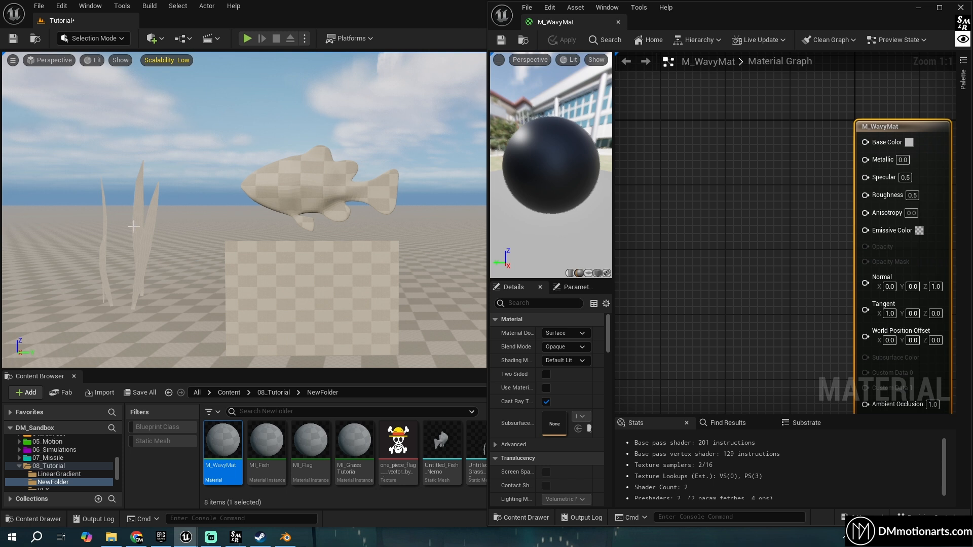
{"action": "scroll", "coordinate": [162, 229], "scroll_direction": "down", "scroll_amount": 2}
{"action": "scroll", "coordinate": [163, 229], "scroll_direction": "up", "scroll_amount": 1}
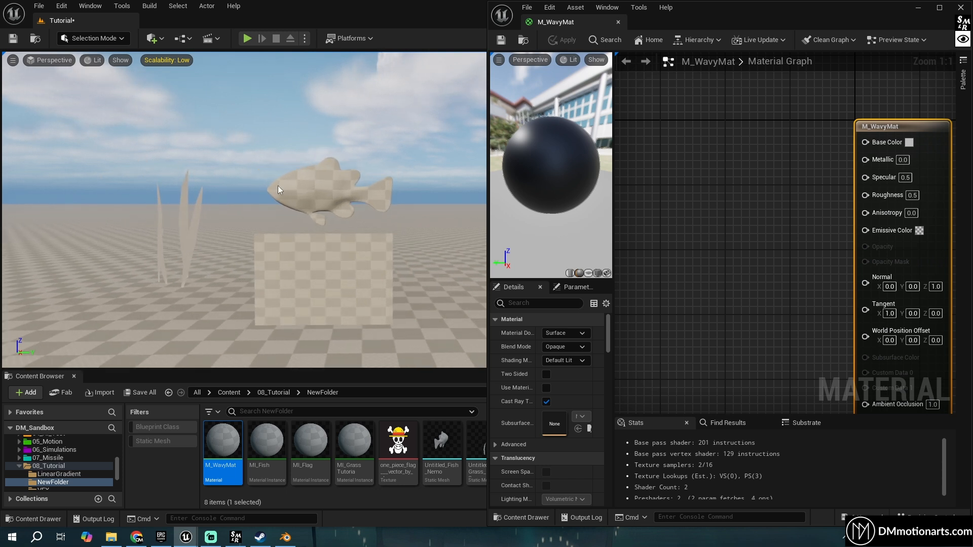
{"action": "right_click_drag", "start_coordinate": [739, 164], "coordinate": [782, 159]}
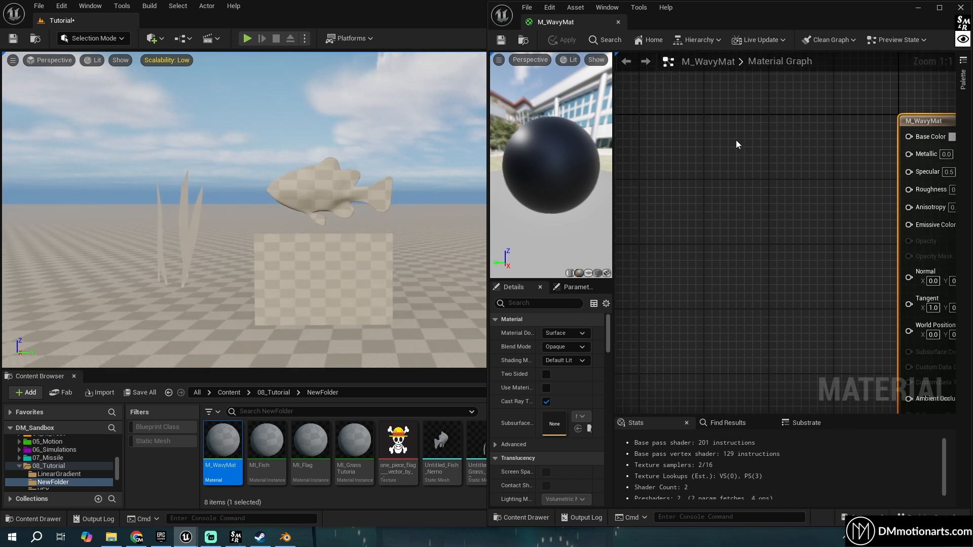
{"action": "right_click", "coordinate": [722, 138]}
{"action": "type", "text": "text"}
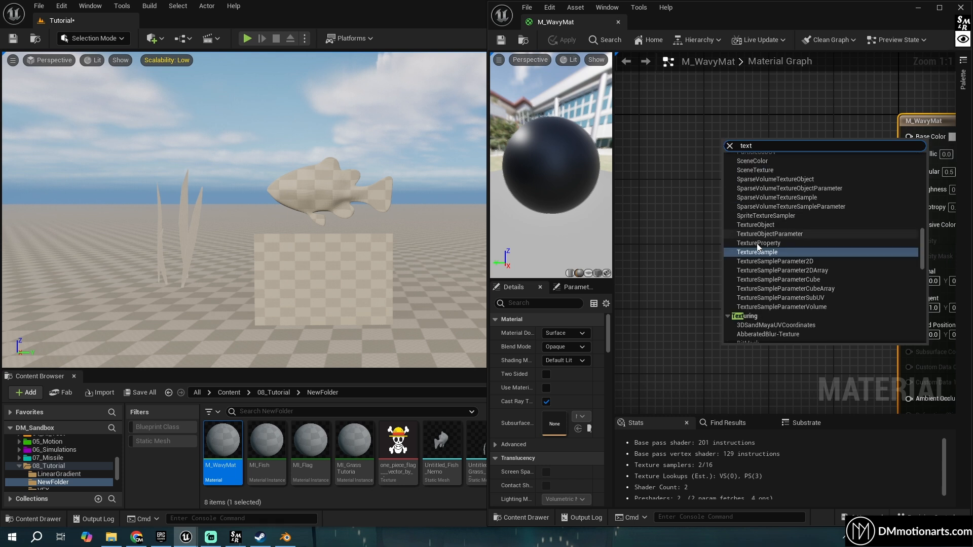
{"action": "left_click", "coordinate": [758, 252]}
{"action": "right_click_drag", "start_coordinate": [853, 200], "coordinate": [810, 197]}
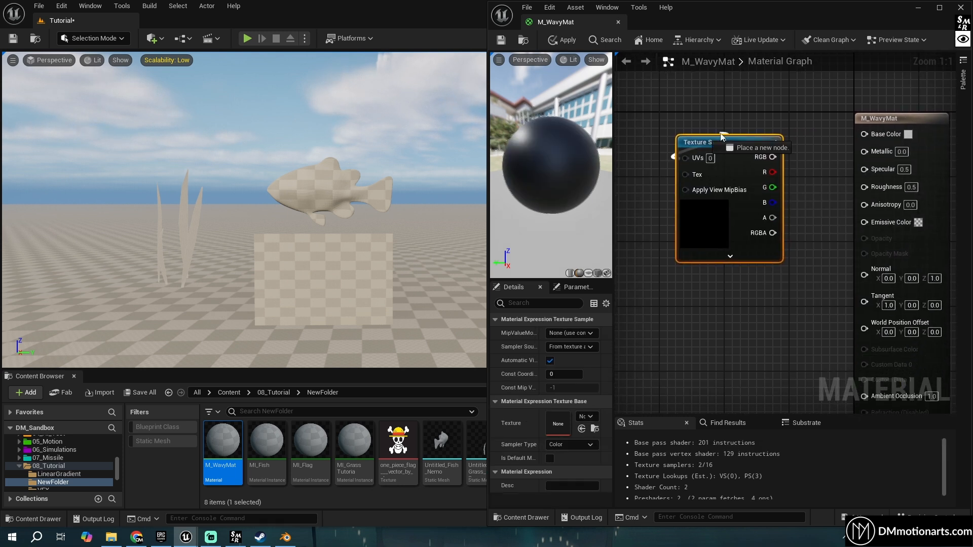
{"action": "right_click", "coordinate": [680, 131]}
{"action": "left_click", "coordinate": [703, 109]}
{"action": "left_click_drag", "start_coordinate": [735, 142], "coordinate": [708, 111]}
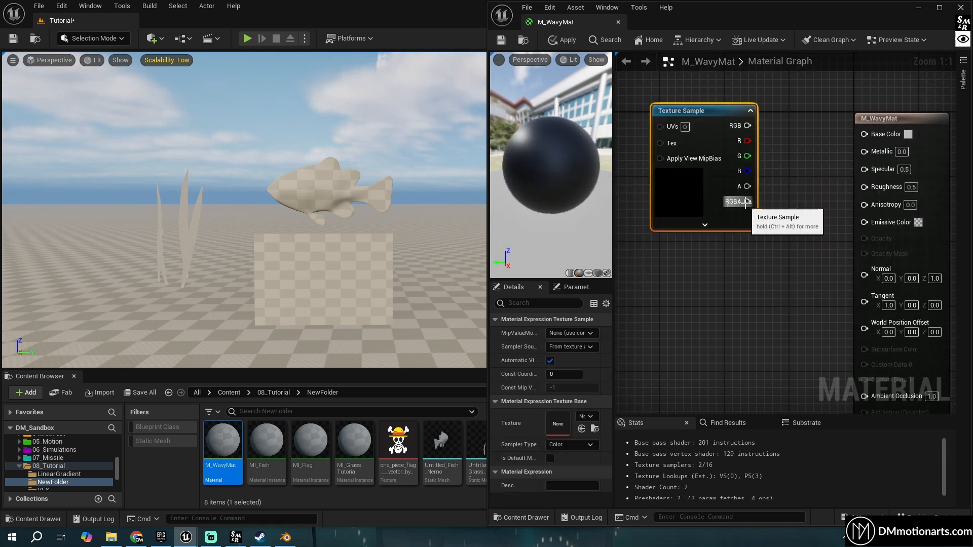
{"action": "key", "text": "Delete"}
Add a Constant3Vector node to the material graph and connect its output to Base Color.
{"action": "key", "text": "3"}
{"action": "left_click", "coordinate": [690, 142]}
{"action": "left_click_drag", "start_coordinate": [754, 147], "coordinate": [882, 139]}
{"action": "left_click_drag", "start_coordinate": [723, 148], "coordinate": [715, 140]}
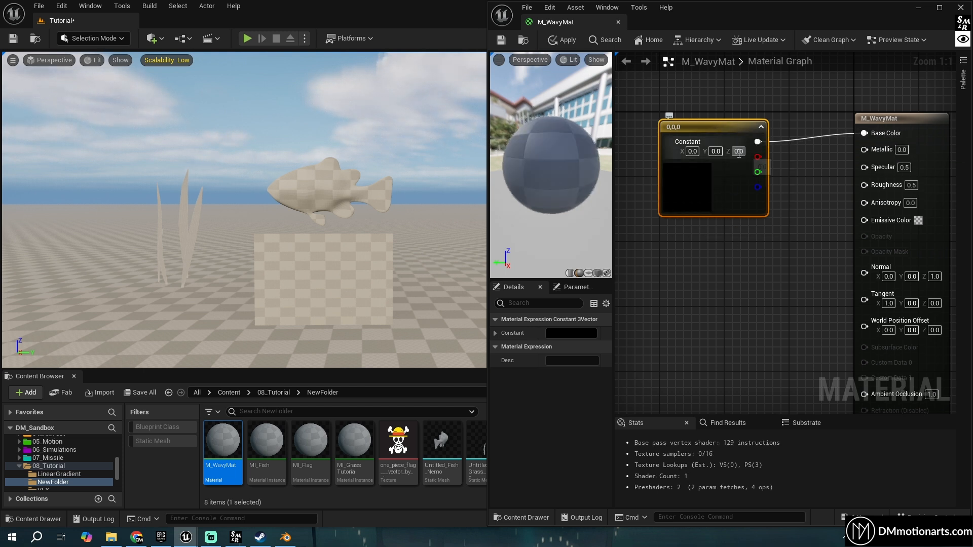
{"action": "key", "text": "3"}
{"action": "left_click", "coordinate": [692, 253]}
{"action": "key", "text": "Delete"}
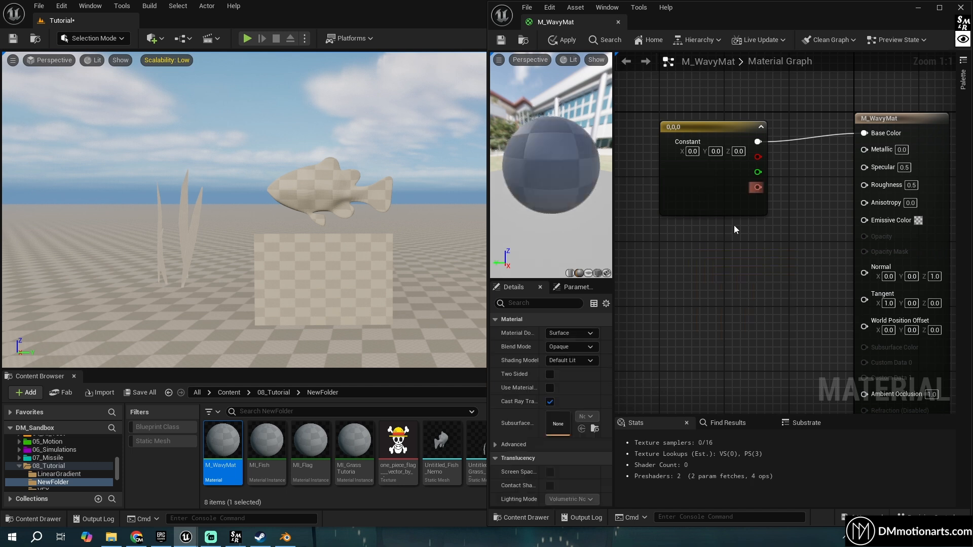
Set the Base Color constant to blue (0.02412, 0.135777, 0.484375) and apply the material.
{"action": "left_click", "coordinate": [693, 182]}
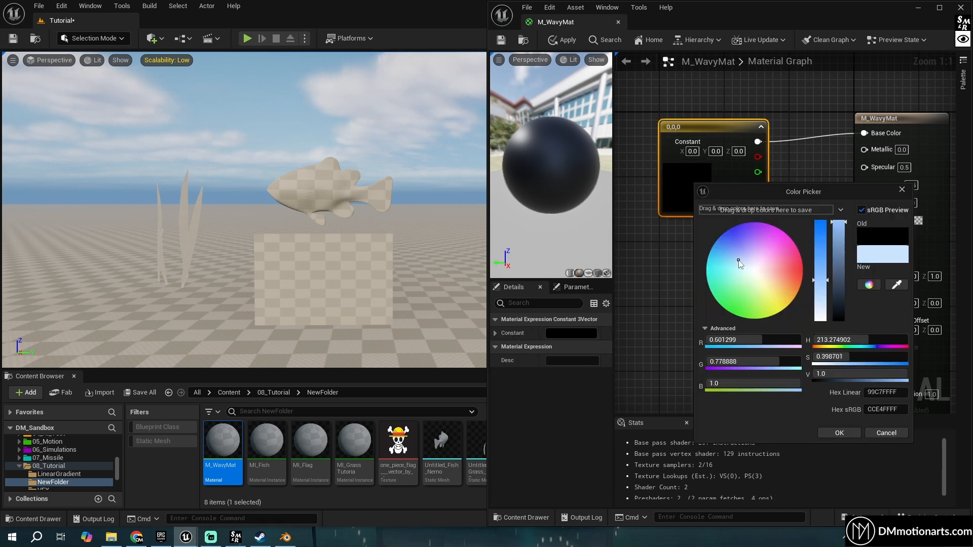
{"action": "left_click", "coordinate": [839, 433]}
{"action": "left_click", "coordinate": [563, 40]}
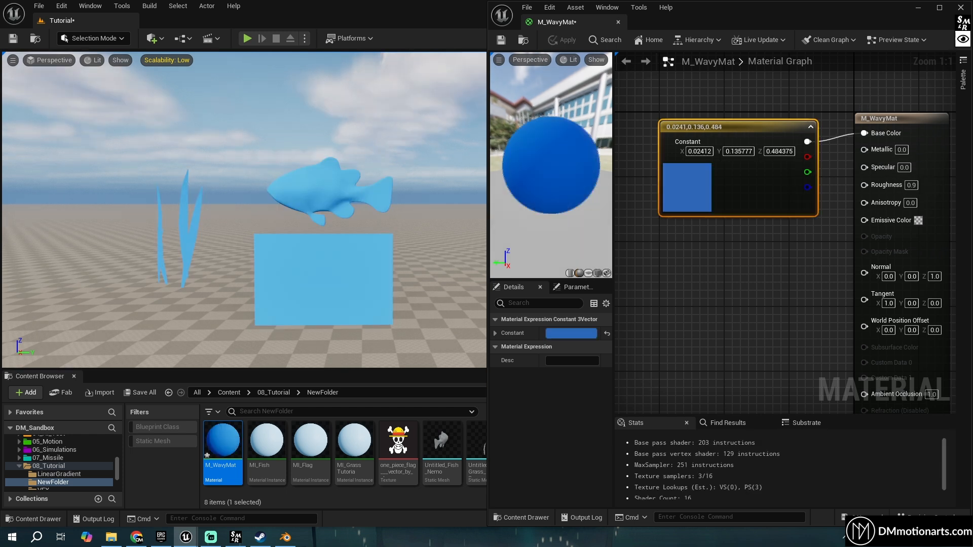
Examine the meshes in the level and the World Position Offset input on the M_WavyMat output node.
{"action": "mouse_move", "coordinate": [243, 210]}
{"action": "right_mouse_down"}
{"action": "mouse_move", "coordinate": [244, 244]}
{"action": "mouse_move", "coordinate": [246, 218]}
{"action": "mouse_move", "coordinate": [238, 224]}
{"action": "right_mouse_up"}
{"action": "right_click_drag", "start_coordinate": [740, 280], "coordinate": [758, 233]}
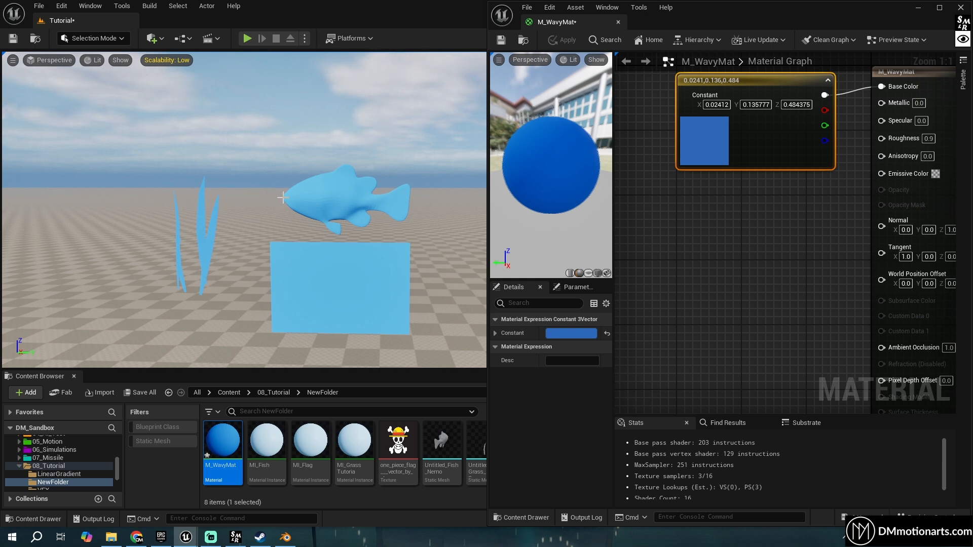
{"action": "mouse_move", "coordinate": [276, 282]}
{"action": "right_mouse_down"}
{"action": "mouse_move", "coordinate": [278, 274]}
{"action": "mouse_move", "coordinate": [277, 282]}
{"action": "right_mouse_up"}
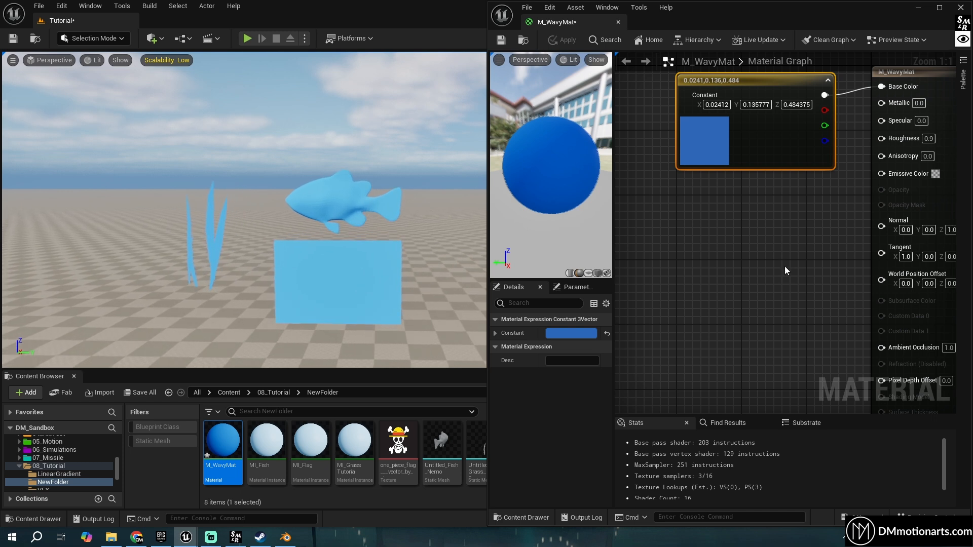
{"action": "right_click_drag", "start_coordinate": [785, 266], "coordinate": [769, 197]}
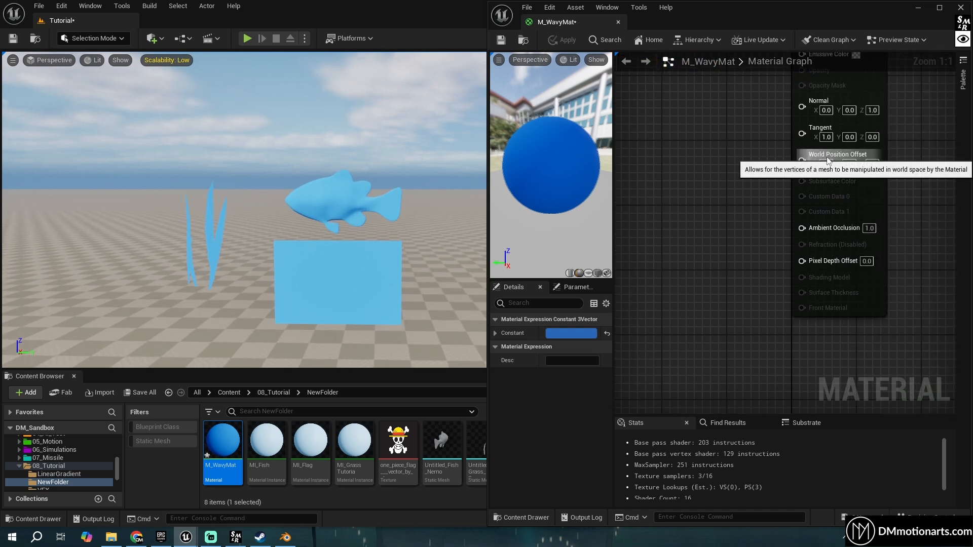
{"action": "right_click_drag", "start_coordinate": [683, 187], "coordinate": [724, 209]}
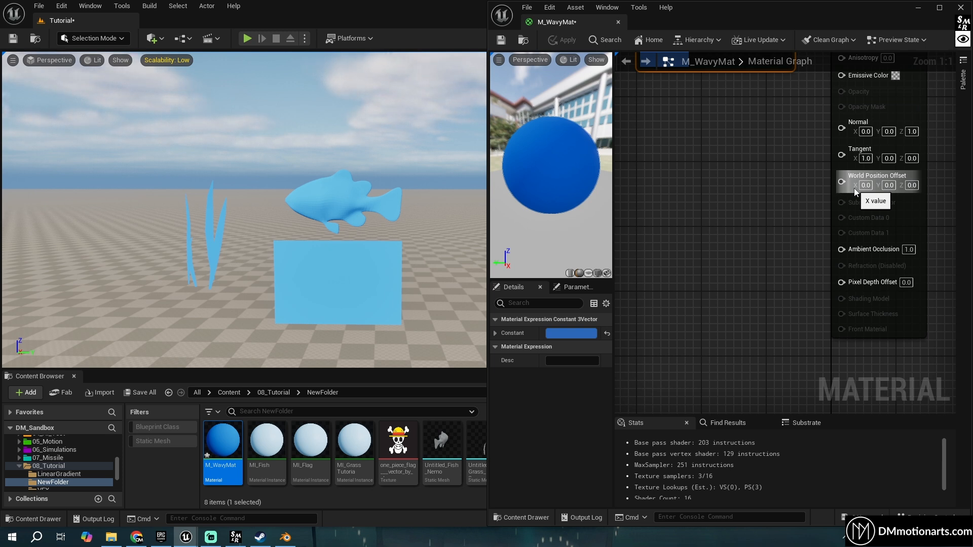
{"action": "right_click_drag", "start_coordinate": [770, 180], "coordinate": [777, 192]}
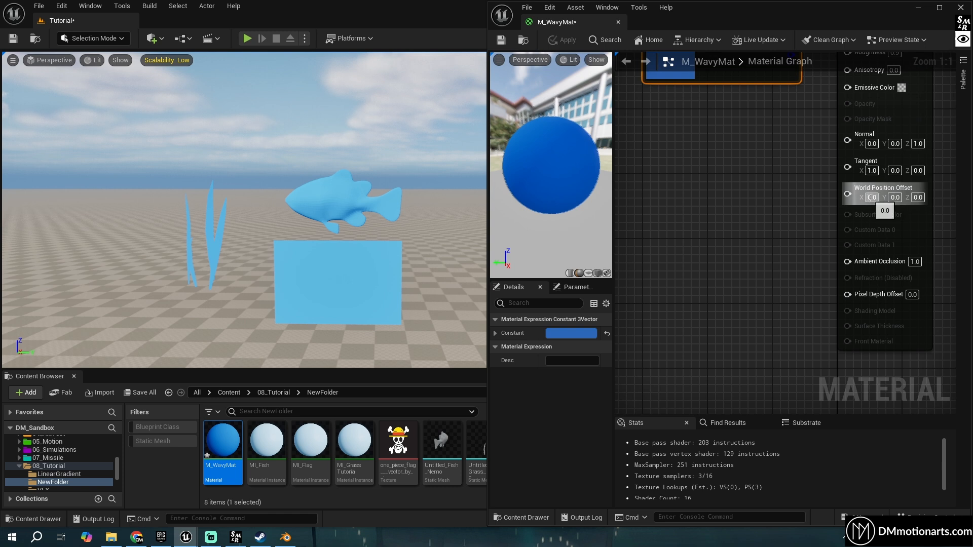
Add a Constant3Vector node with X set to 10, feed it into World Position Offset and apply the material.
{"action": "left_click", "coordinate": [872, 197]}
{"action": "left_click", "coordinate": [747, 201]}
{"action": "key", "text": "3"}
{"action": "left_click", "coordinate": [697, 180]}
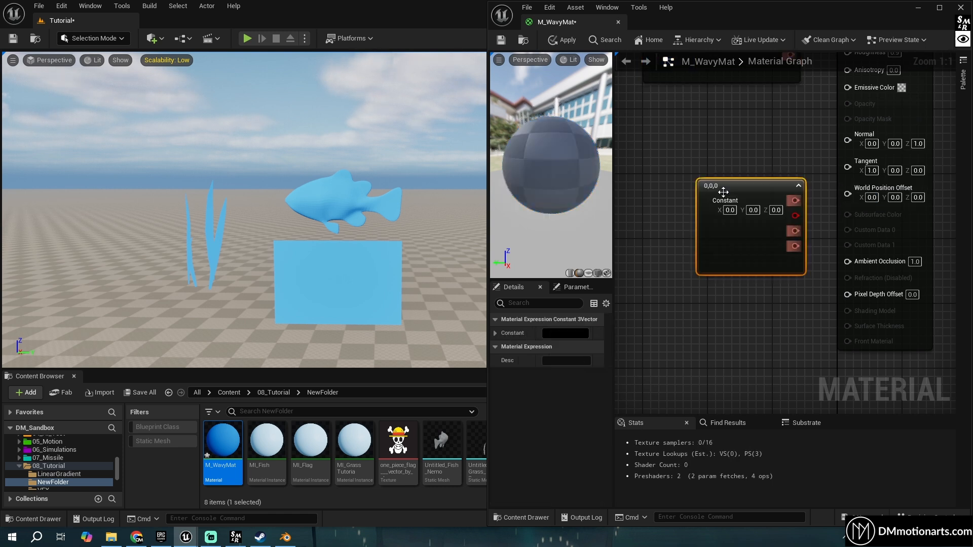
{"action": "left_click_drag", "start_coordinate": [723, 189], "coordinate": [694, 184]}
{"action": "left_click_drag", "start_coordinate": [765, 195], "coordinate": [846, 196]}
{"action": "type", "text": "1"}
{"action": "key", "text": "Return"}
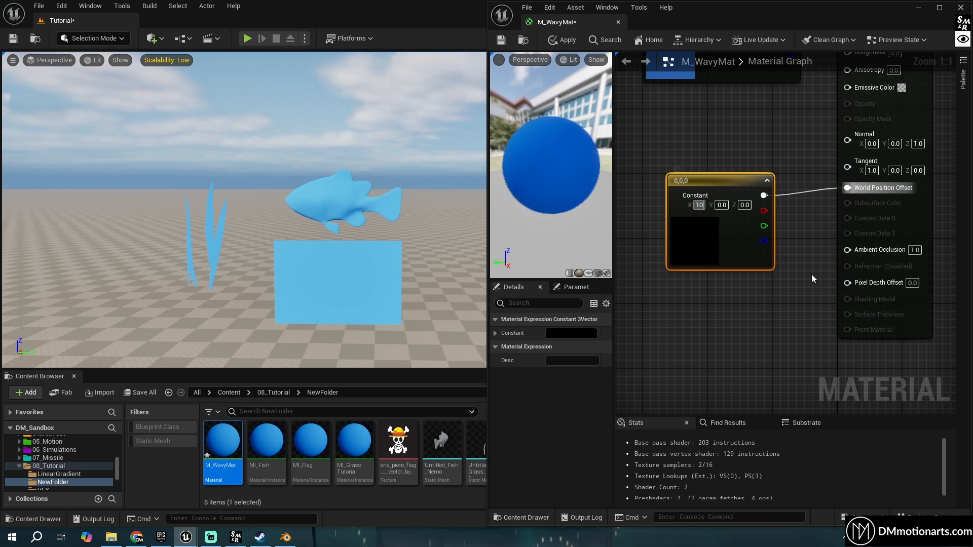
{"action": "left_click", "coordinate": [811, 274]}
{"action": "left_click", "coordinate": [560, 41]}
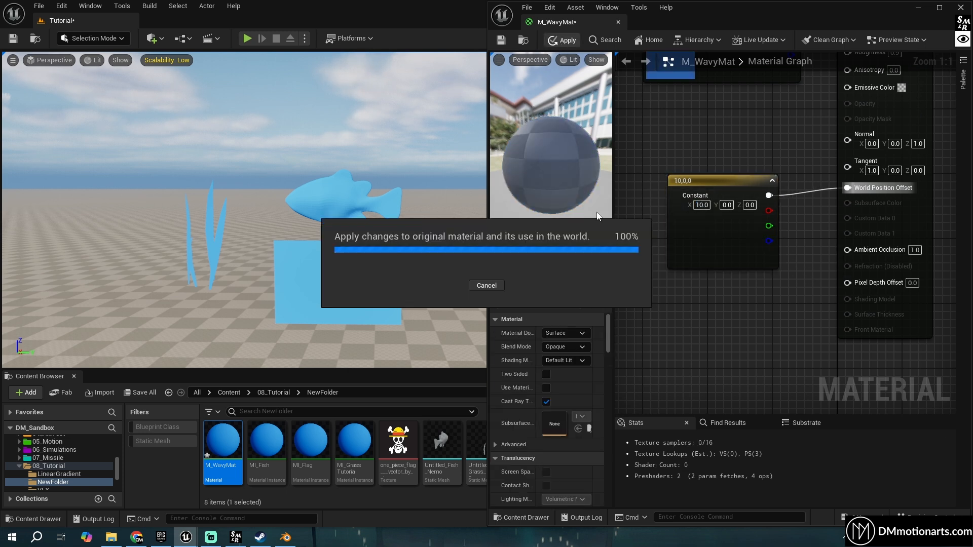
{"action": "left_click_drag", "start_coordinate": [701, 208], "coordinate": [709, 216]}
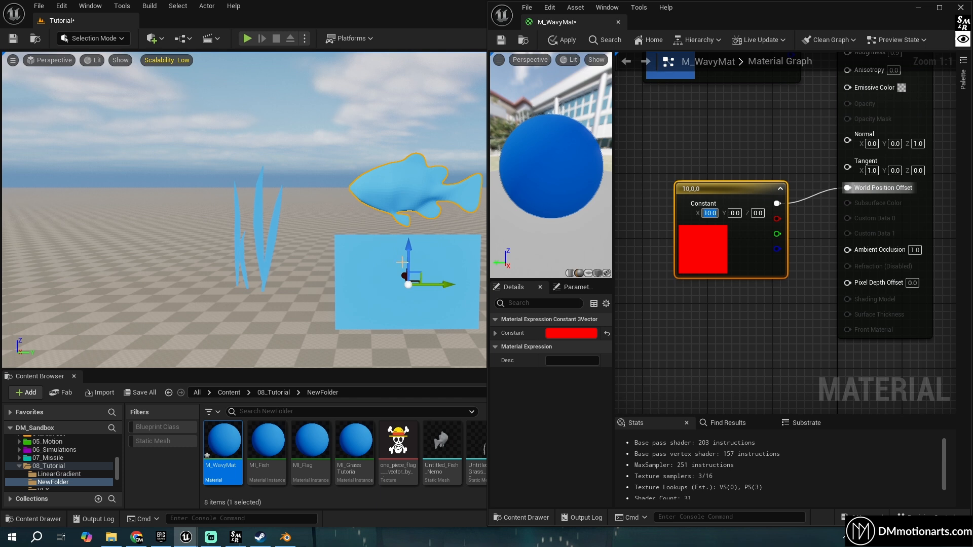
Check the transform coordinate system setting of the level viewport with the fish mesh selected.
{"action": "right_click_drag", "start_coordinate": [699, 294], "coordinate": [684, 293]}
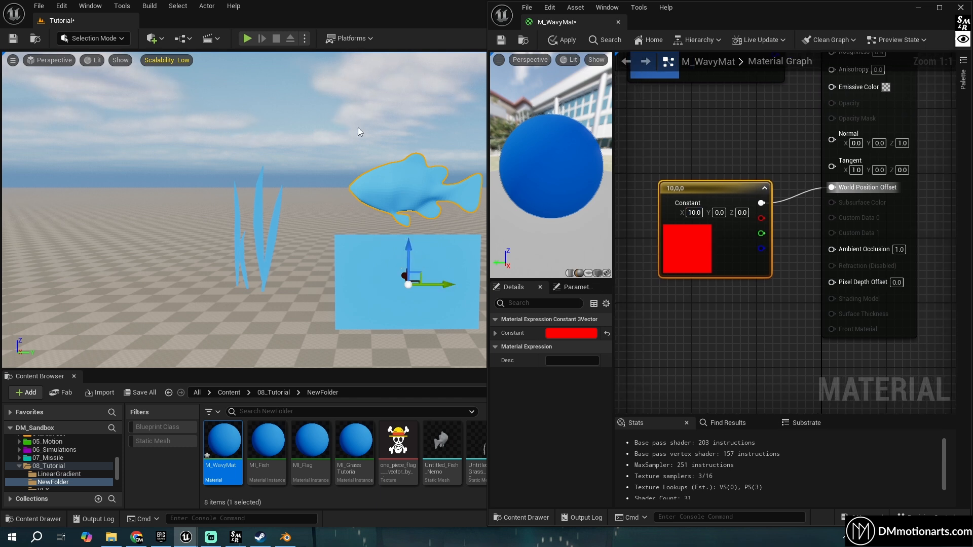
{"action": "left_click", "coordinate": [928, 8]}
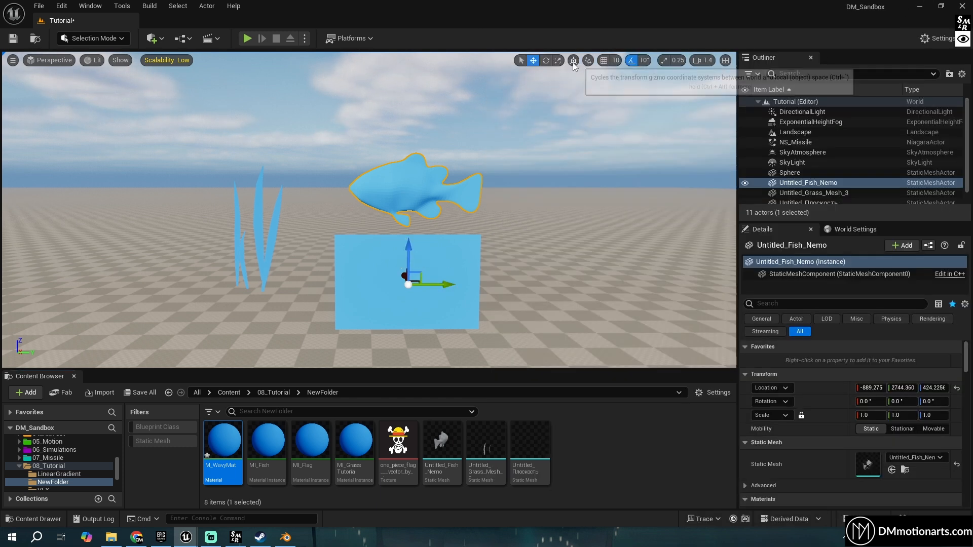
{"action": "left_click", "coordinate": [190, 538]}
{"action": "left_click", "coordinate": [227, 493]}
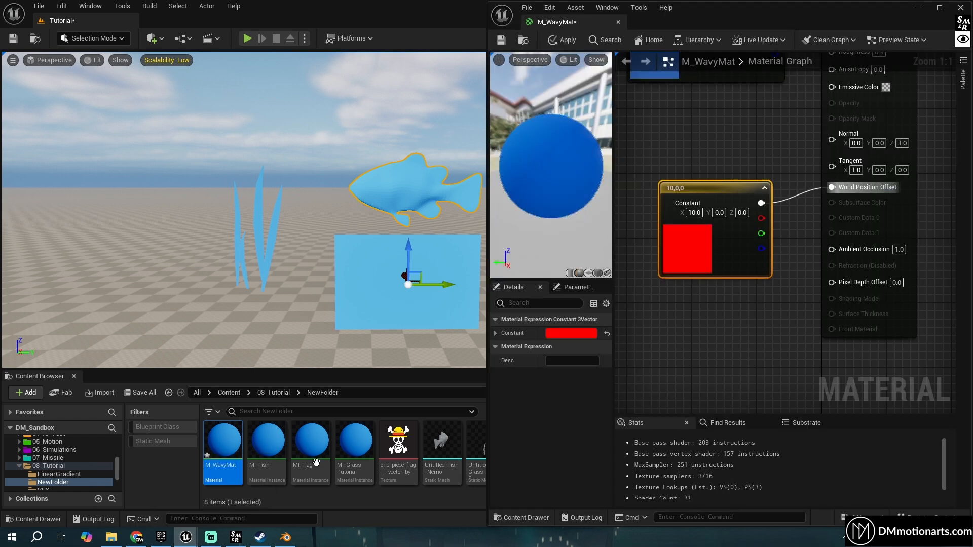
Delete the Constant3Vector node that feeds World Position Offset.
{"action": "right_click_drag", "start_coordinate": [726, 295], "coordinate": [740, 290]}
{"action": "left_click_drag", "start_coordinate": [735, 185], "coordinate": [728, 178]}
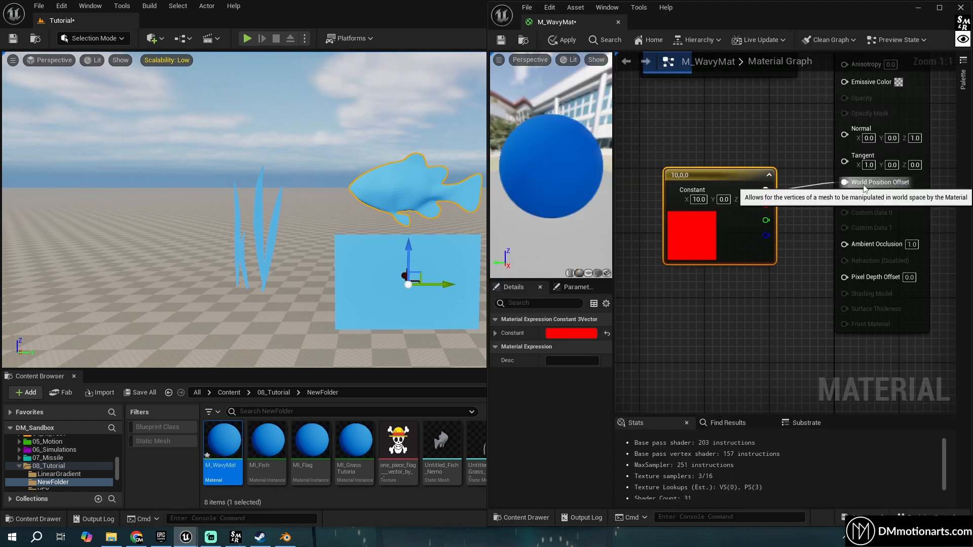
{"action": "left_click", "coordinate": [694, 238]}
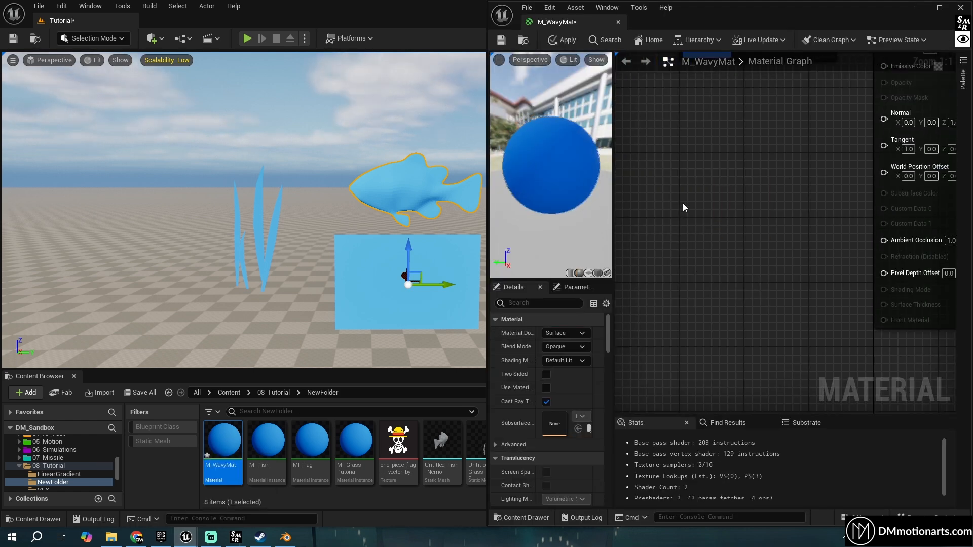
Add two Constant nodes to the material graph and delete them both.
{"action": "key", "text": "1"}
{"action": "left_click", "coordinate": [682, 177]}
{"action": "left_click", "coordinate": [697, 256]}
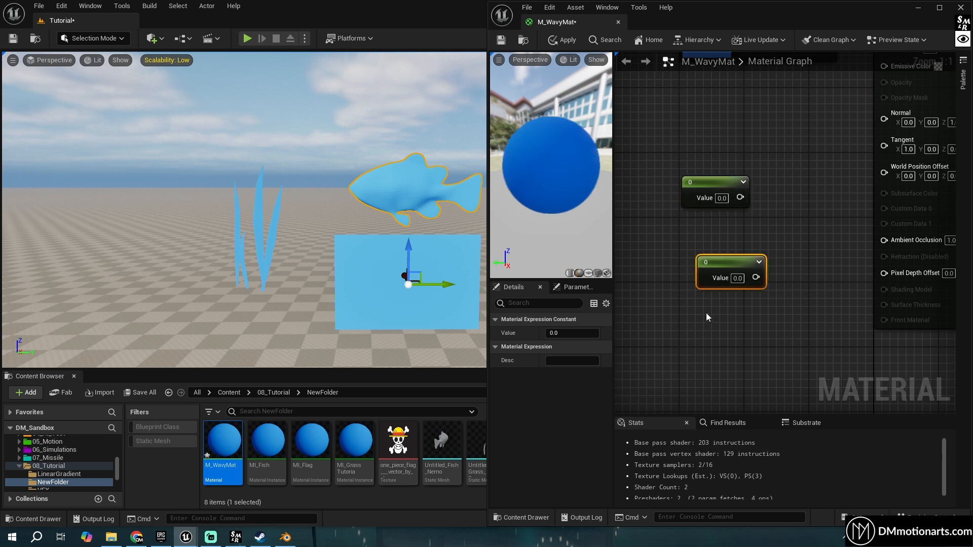
{"action": "left_click", "coordinate": [707, 315]}
{"action": "left_click_drag", "start_coordinate": [715, 260], "coordinate": [698, 238]}
{"action": "left_click_drag", "start_coordinate": [667, 158], "coordinate": [756, 354]}
{"action": "key", "text": "Delete"}
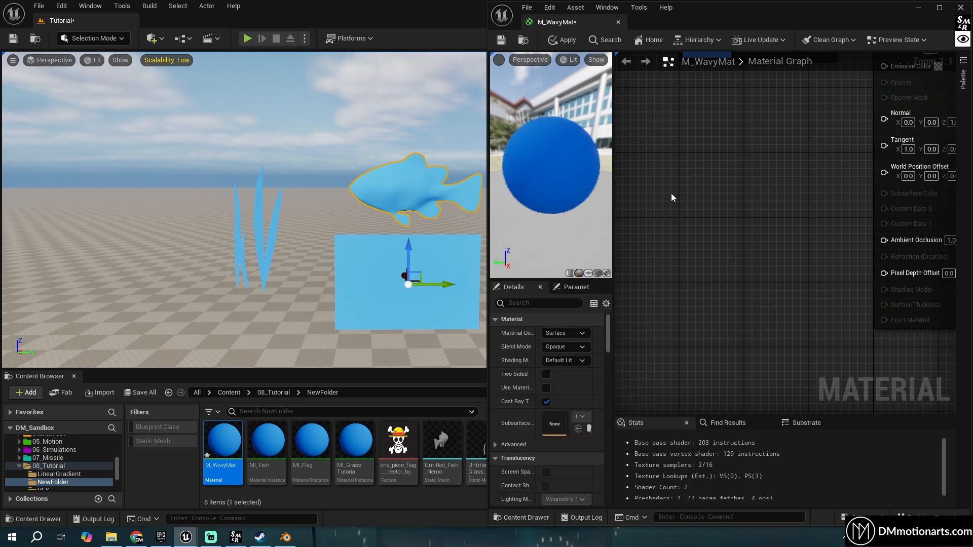
Add three scalar parameter nodes stacked in a column before the material output node.
{"action": "key", "text": "s"}
{"action": "left_click", "coordinate": [659, 162]}
{"action": "left_click", "coordinate": [668, 227]}
{"action": "left_click", "coordinate": [669, 288]}
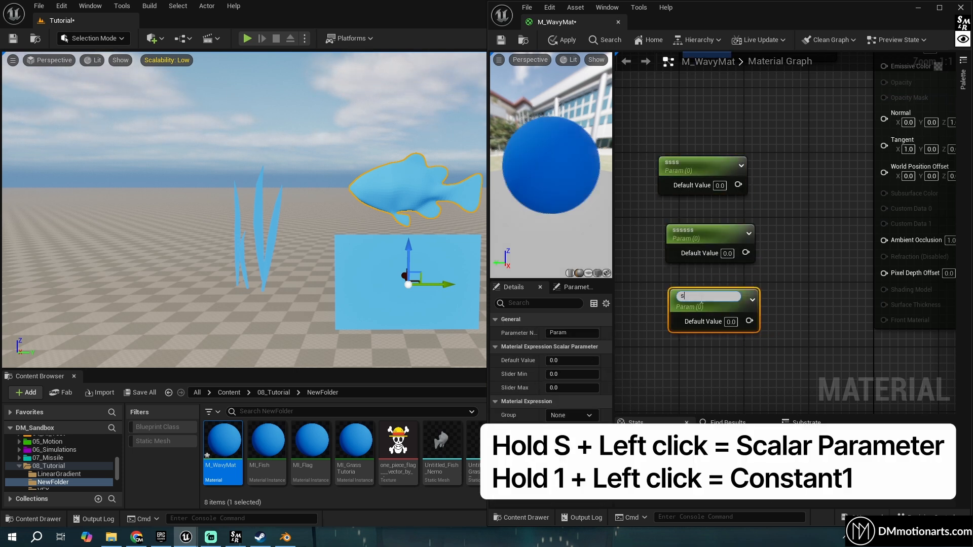
{"action": "left_click", "coordinate": [746, 284]}
{"action": "left_click_drag", "start_coordinate": [643, 107], "coordinate": [735, 314]}
{"action": "left_click_drag", "start_coordinate": [718, 303], "coordinate": [672, 297]}
Add a fourth scalar parameter node beside the column of three and delete it.
{"action": "key", "text": "s"}
{"action": "left_click", "coordinate": [755, 186]}
{"action": "left_click_drag", "start_coordinate": [723, 148], "coordinate": [829, 264]}
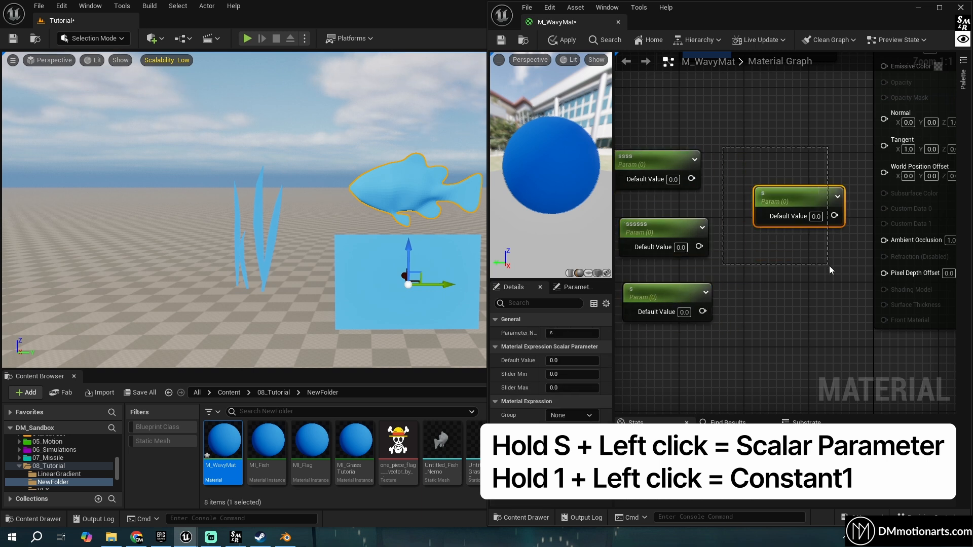
{"action": "key", "text": "Delete"}
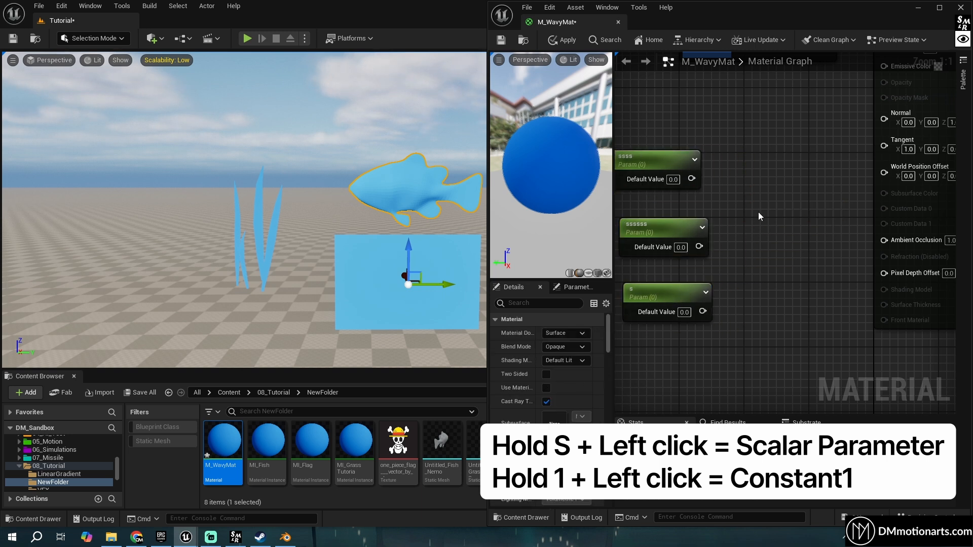
Search the node list for ScalarParameter, add the node to the graph and delete it.
{"action": "right_click", "coordinate": [746, 186]}
{"action": "type", "text": "sca"}
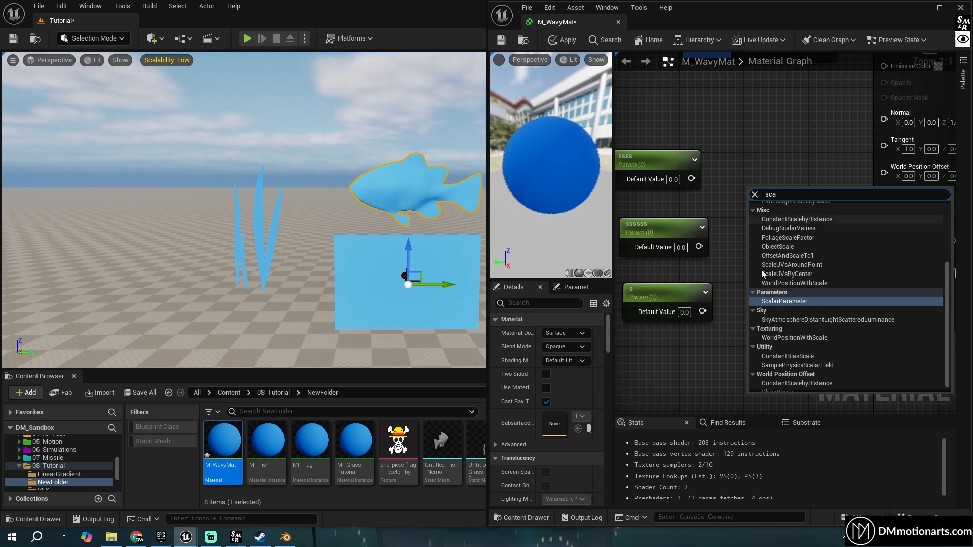
{"action": "left_click", "coordinate": [780, 302]}
{"action": "left_click_drag", "start_coordinate": [746, 152], "coordinate": [781, 244]}
{"action": "key", "text": "Delete"}
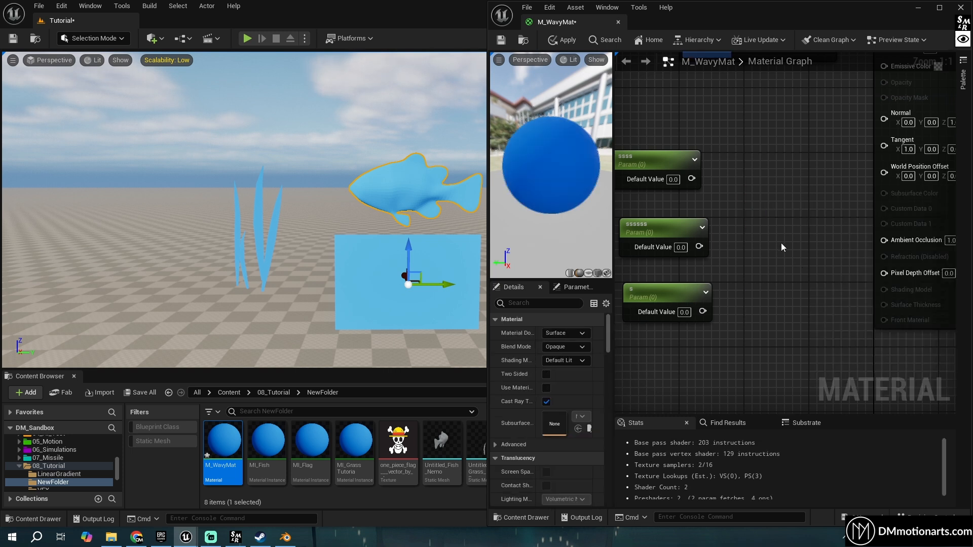
Add a Constant node, convert it to a parameter and delete it.
{"action": "left_click", "coordinate": [750, 167]}
{"action": "right_click", "coordinate": [766, 174]}
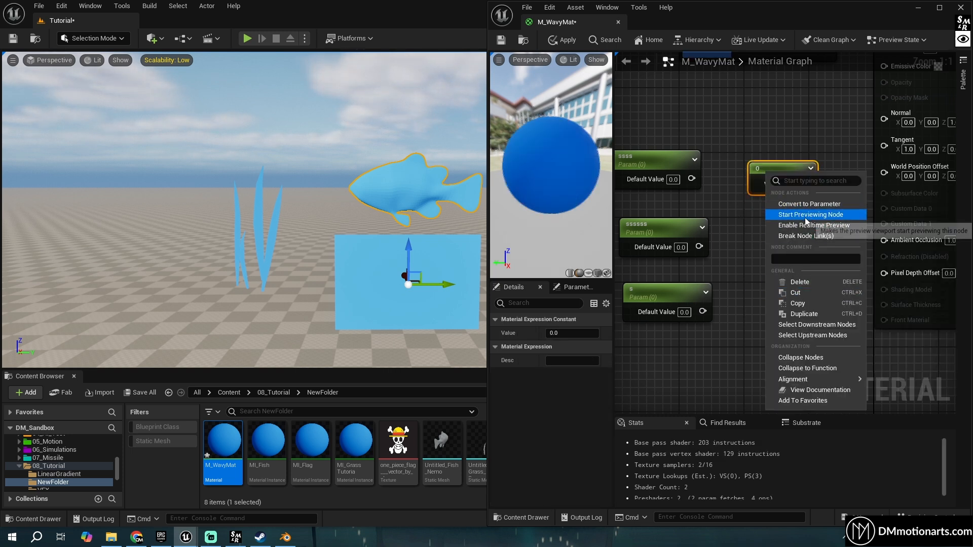
{"action": "left_click", "coordinate": [810, 204]}
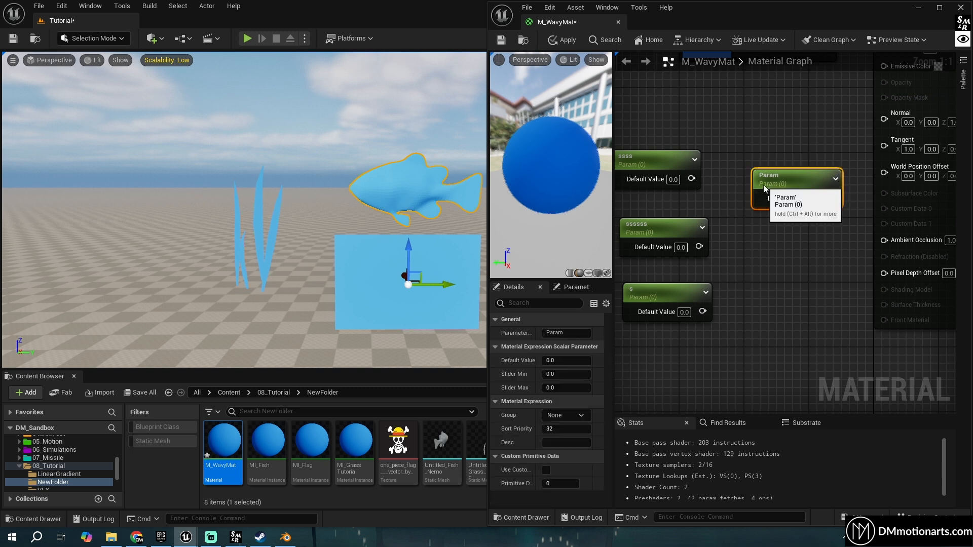
{"action": "key", "text": "Delete"}
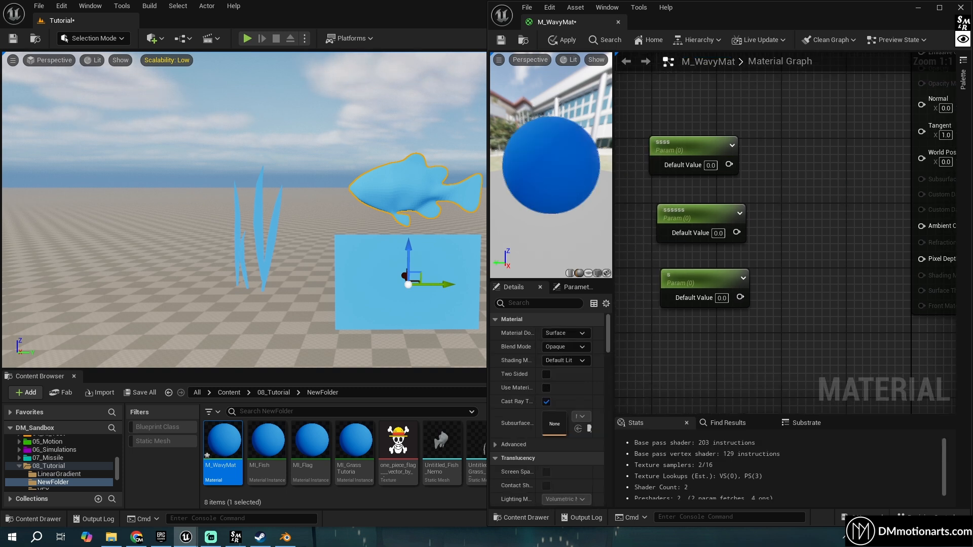
Move the three scalar parameter nodes together slightly upward in the material graph.
{"action": "right_click_drag", "start_coordinate": [664, 116], "coordinate": [652, 119]}
{"action": "left_click_drag", "start_coordinate": [652, 119], "coordinate": [734, 316]}
{"action": "right_click_drag", "start_coordinate": [844, 192], "coordinate": [810, 208]}
{"action": "right_click_drag", "start_coordinate": [721, 218], "coordinate": [778, 198]}
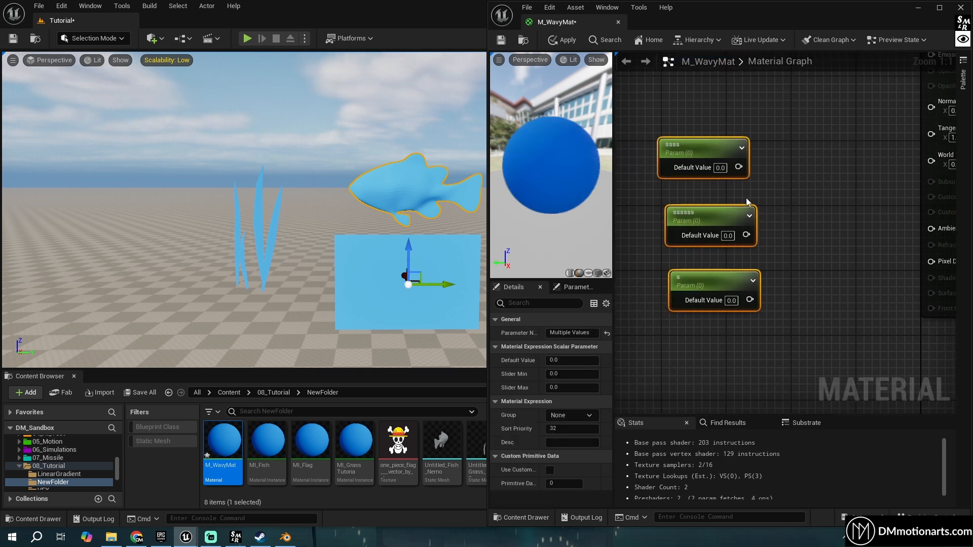
{"action": "left_click_drag", "start_coordinate": [692, 148], "coordinate": [696, 119]}
{"action": "left_click", "coordinate": [715, 167]}
{"action": "right_click_drag", "start_coordinate": [716, 170], "coordinate": [676, 192]}
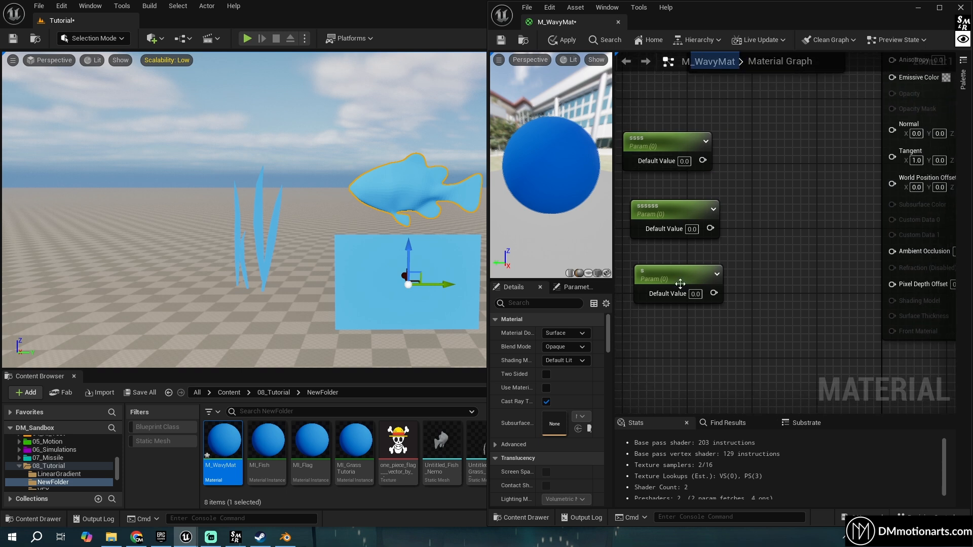
Add a MakeFloat3 node between the scalar parameters and the material output node.
{"action": "right_click", "coordinate": [768, 176]}
{"action": "type", "text": "m"}
{"action": "left_click", "coordinate": [764, 182]}
{"action": "right_click", "coordinate": [768, 183]}
{"action": "type", "text": "ma"}
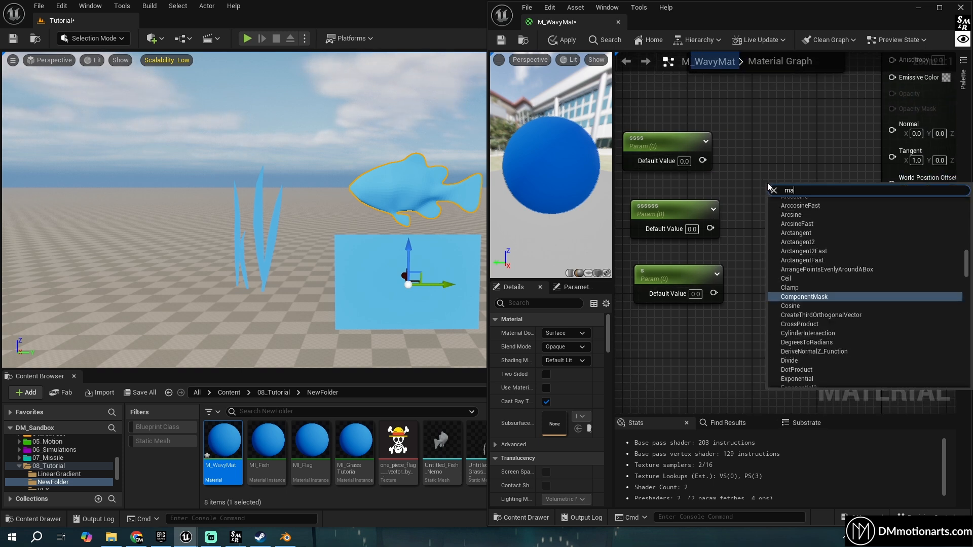
{"action": "type", "text": "ke"}
{"action": "left_click", "coordinate": [800, 283]}
{"action": "left_click_drag", "start_coordinate": [794, 192], "coordinate": [802, 168]}
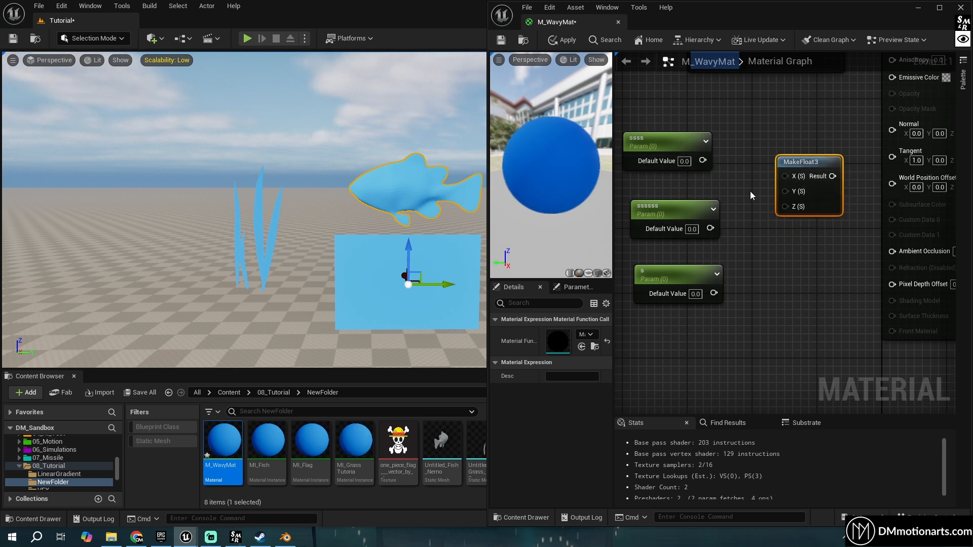
Connect the three scalar parameters in order to the X, Y and Z inputs of MakeFloat3.
{"action": "mouse_move", "coordinate": [861, 235]}
{"action": "right_mouse_down"}
{"action": "mouse_move", "coordinate": [797, 241]}
{"action": "mouse_move", "coordinate": [848, 221]}
{"action": "right_mouse_up"}
{"action": "left_click_drag", "start_coordinate": [717, 145], "coordinate": [799, 160]}
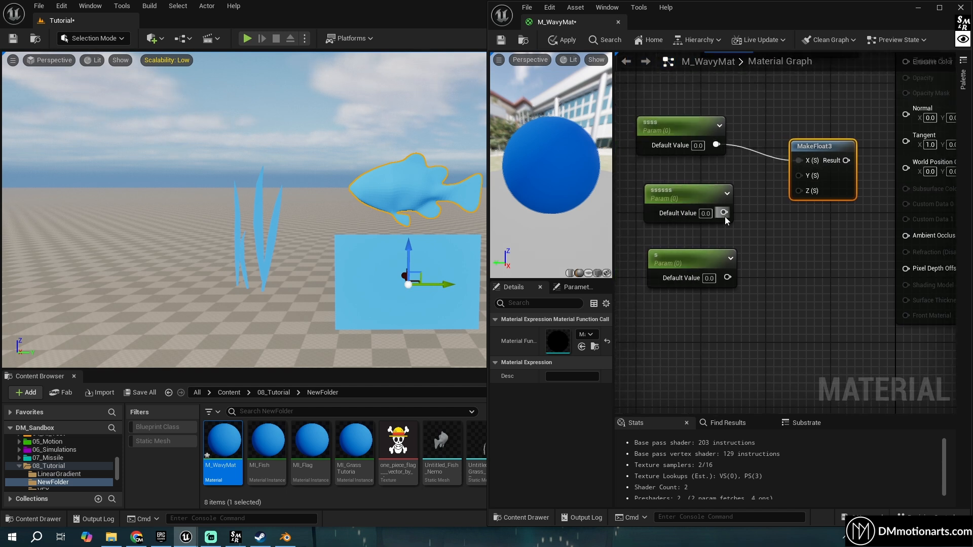
{"action": "left_click_drag", "start_coordinate": [724, 213], "coordinate": [799, 175]}
{"action": "left_click_drag", "start_coordinate": [728, 278], "coordinate": [798, 191]}
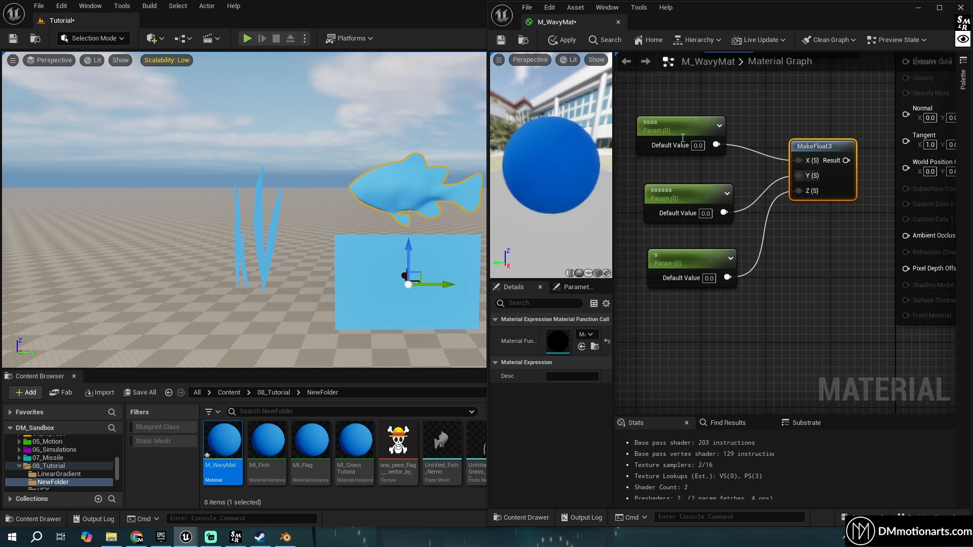
Rename the three scalar parameters X, Y and Z to match the MakeFloat3 inputs they feed.
{"action": "left_click", "coordinate": [663, 130]}
{"action": "key", "text": "F2"}
{"action": "type", "text": "X"}
{"action": "left_click", "coordinate": [669, 190]}
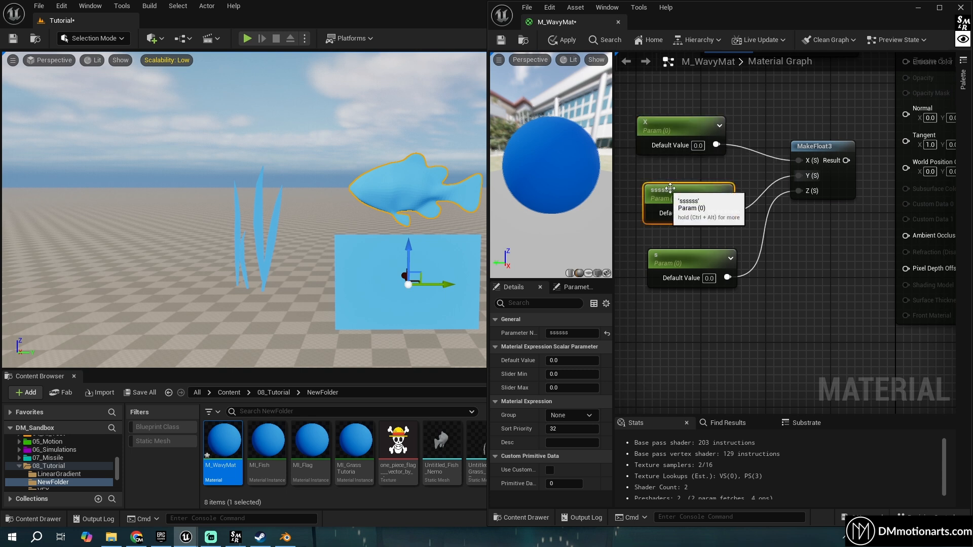
{"action": "key", "text": "F2"}
{"action": "type", "text": "Y"}
{"action": "key", "text": "Return"}
{"action": "left_click", "coordinate": [667, 255]}
{"action": "key", "text": "F2"}
{"action": "type", "text": "Z"}
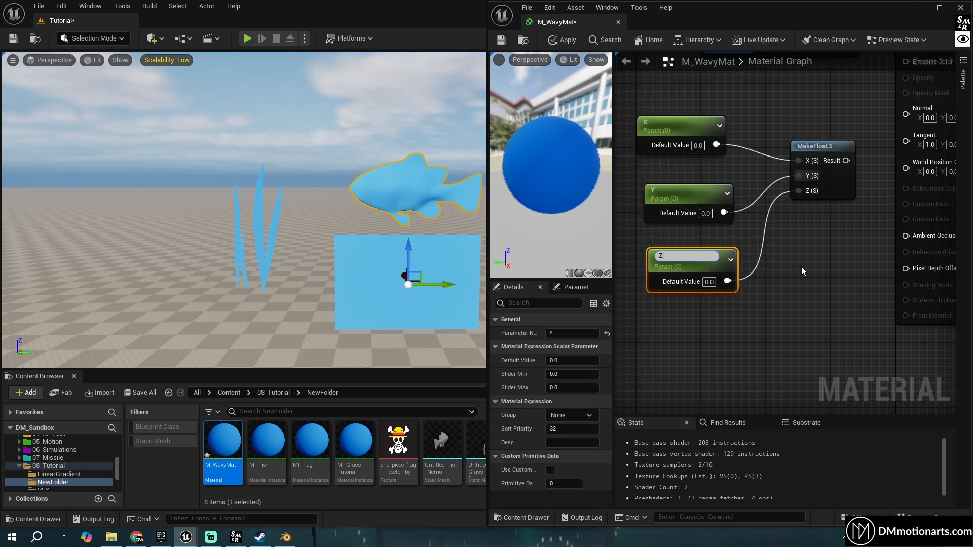
{"action": "left_click", "coordinate": [803, 271]}
Connect the MakeFloat3 result to World Position Offset and apply the material.
{"action": "left_click_drag", "start_coordinate": [845, 160], "coordinate": [920, 171]}
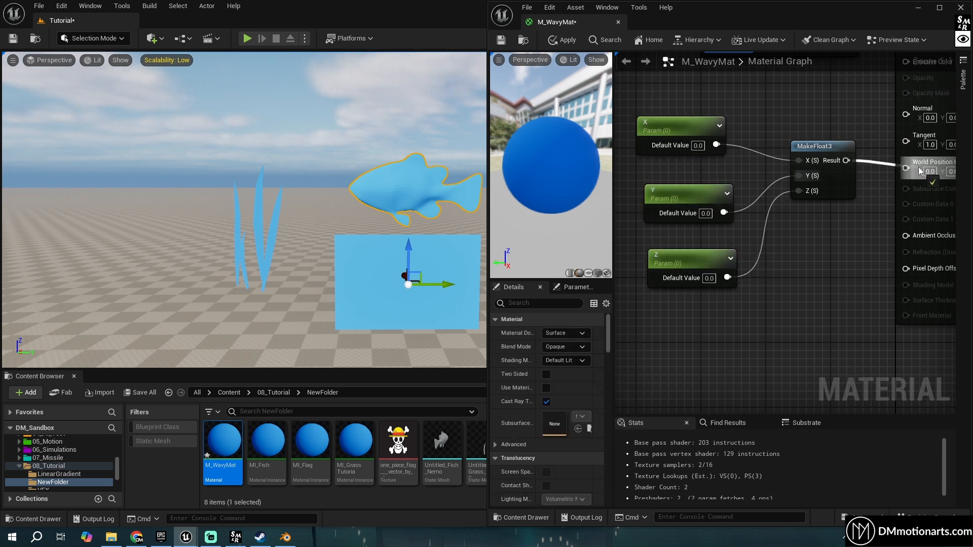
{"action": "left_click", "coordinate": [562, 41]}
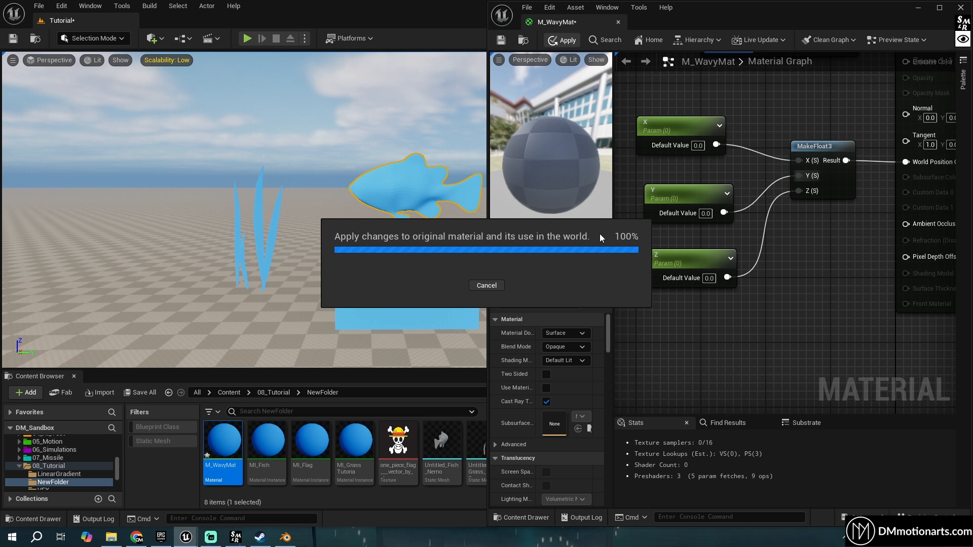
Test the X parameter's offset on the meshes with a value of 500 and reset it to 0.
{"action": "left_click", "coordinate": [561, 287]}
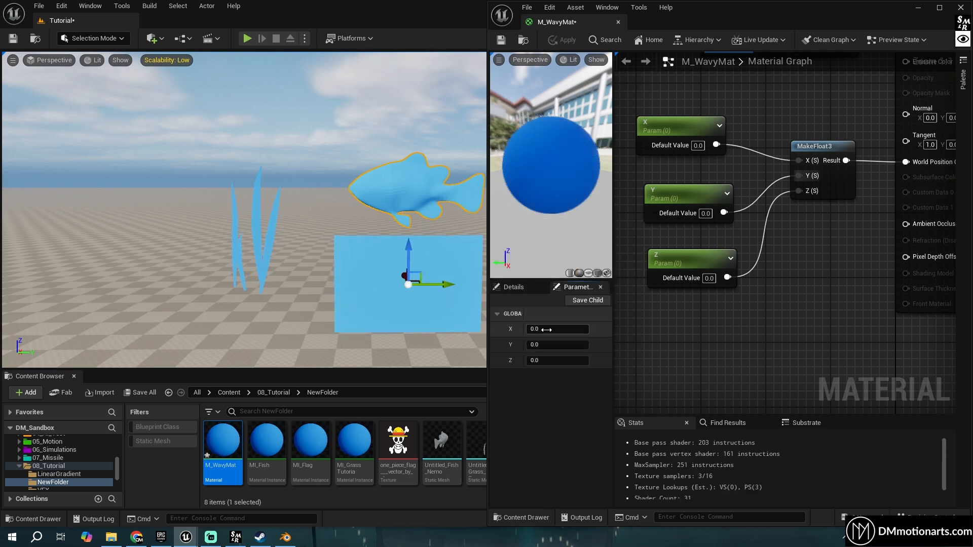
{"action": "left_click_drag", "start_coordinate": [546, 329], "coordinate": [760, 335]}
{"action": "left_click", "coordinate": [564, 332]}
{"action": "type", "text": "500"}
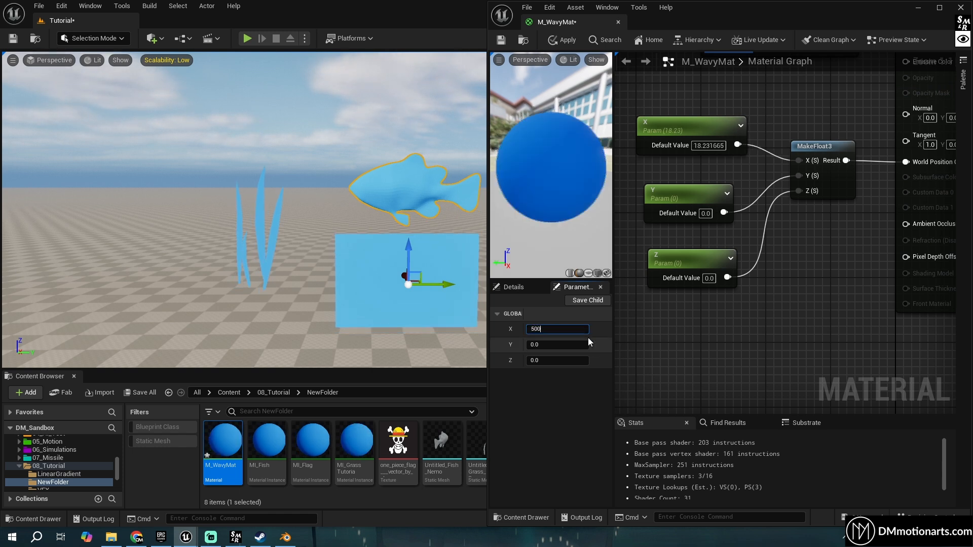
{"action": "key", "text": "Return"}
{"action": "type", "text": "0"}
{"action": "key", "text": "Return"}
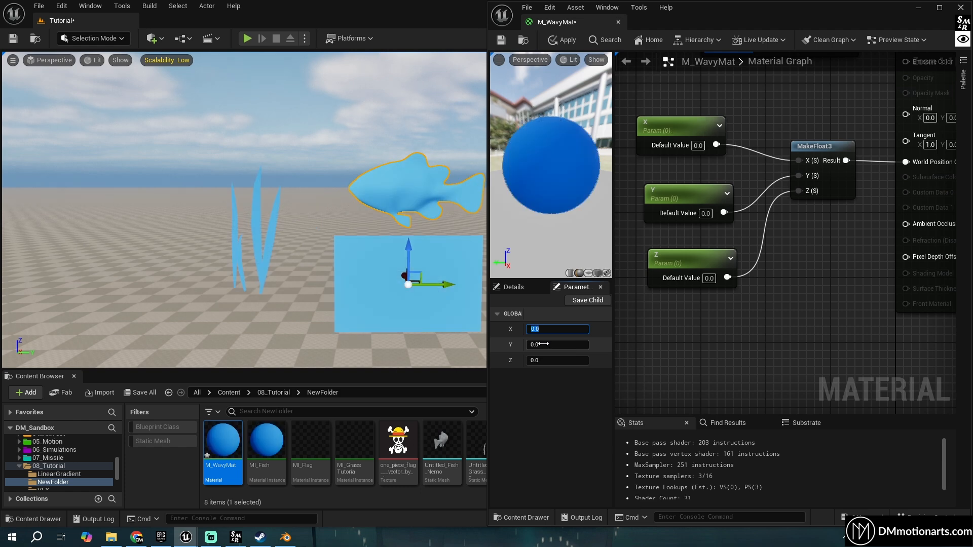
Test the Y parameter's offset on the meshes with a value of 500 and reset it to 0.
{"action": "left_click", "coordinate": [550, 345]}
{"action": "type", "text": "500"}
{"action": "key", "text": "Return"}
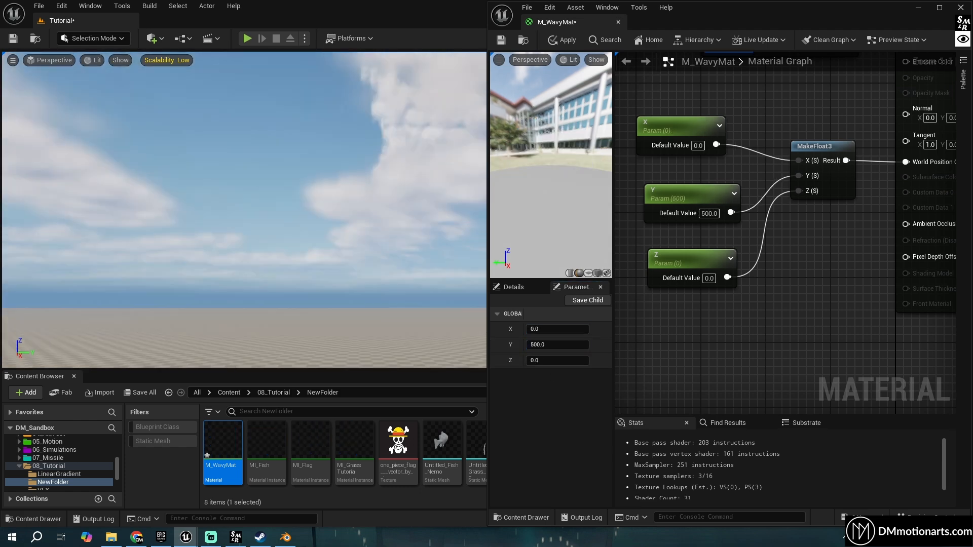
{"action": "right_click_drag", "start_coordinate": [243, 208], "coordinate": [294, 218]}
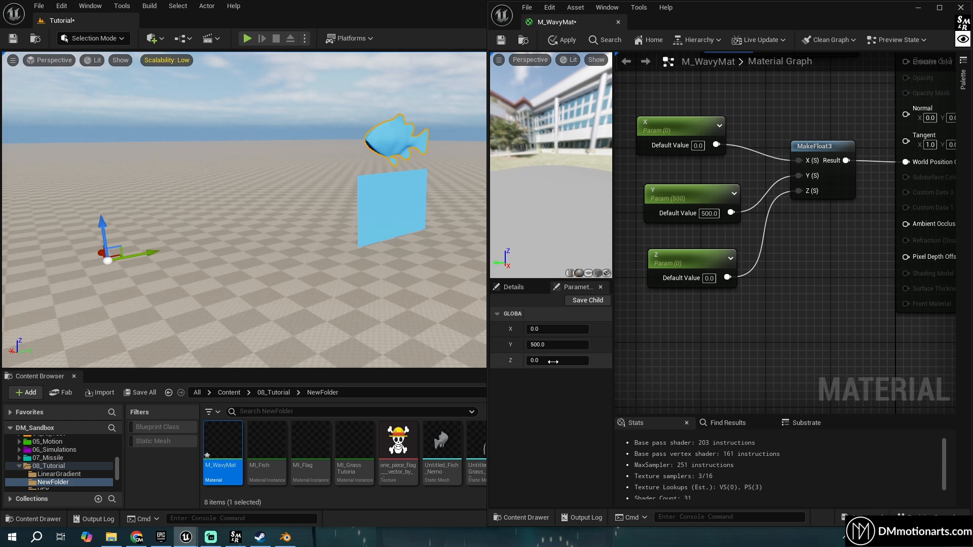
{"action": "left_click", "coordinate": [549, 345]}
{"action": "type", "text": "0"}
{"action": "key", "text": "Return"}
Set the Z parameter to 500 to offset the meshes vertically.
{"action": "left_click", "coordinate": [552, 361]}
{"action": "type", "text": "500"}
{"action": "key", "text": "Return"}
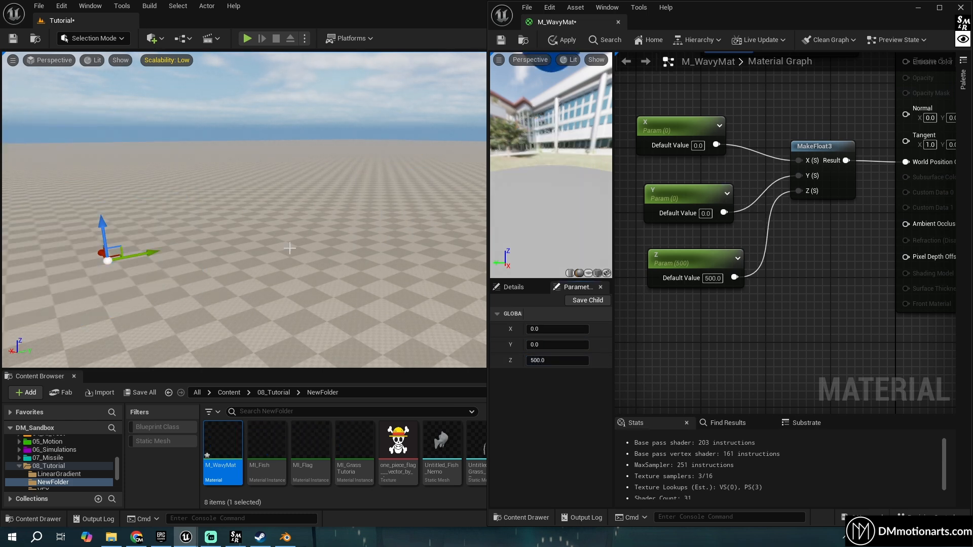
Inspect the vertically offset meshes in the level and reset the Z parameter to 0.
{"action": "right_click_drag", "start_coordinate": [243, 210], "coordinate": [232, 228]}
{"action": "key", "text": "w"}
{"action": "key", "text": "d"}
{"action": "key", "text": "s"}
{"action": "key", "text": "w"}
{"action": "key", "text": "s"}
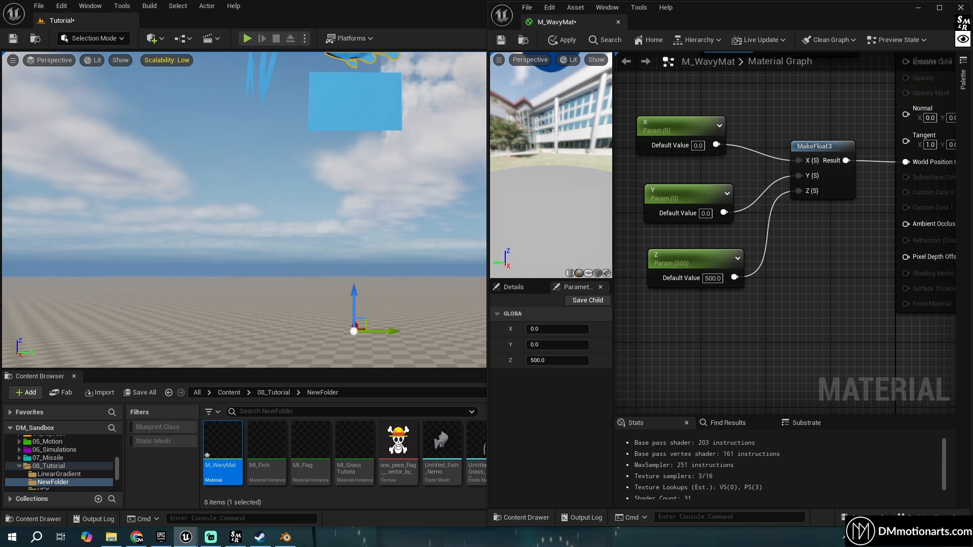
{"action": "key", "text": "ctrl+z"}
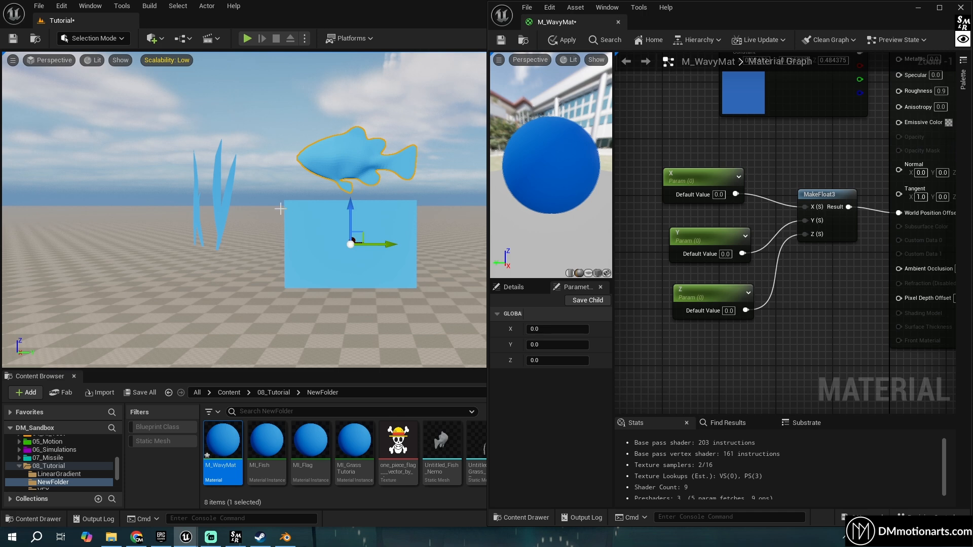
Delete the X, Y and Z parameters and the MakeFloat3 node from the material graph.
{"action": "left_click_drag", "start_coordinate": [759, 323], "coordinate": [659, 142]}
{"action": "left_click_drag", "start_coordinate": [651, 142], "coordinate": [830, 332]}
{"action": "key", "text": "Delete"}
Add a LinearGradient node, connect its UGradient output to Base Color, and apply the material.
{"action": "right_click_drag", "start_coordinate": [781, 75], "coordinate": [782, 197]}
{"action": "left_click_drag", "start_coordinate": [783, 177], "coordinate": [683, 71]}
{"action": "right_click", "coordinate": [717, 199]}
{"action": "type", "text": "linear gra"}
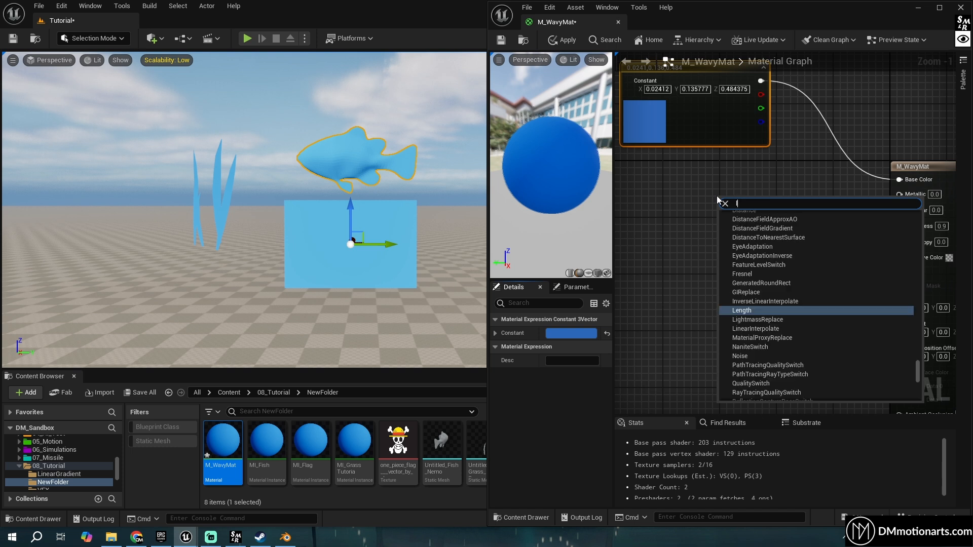
{"action": "key", "text": "Return"}
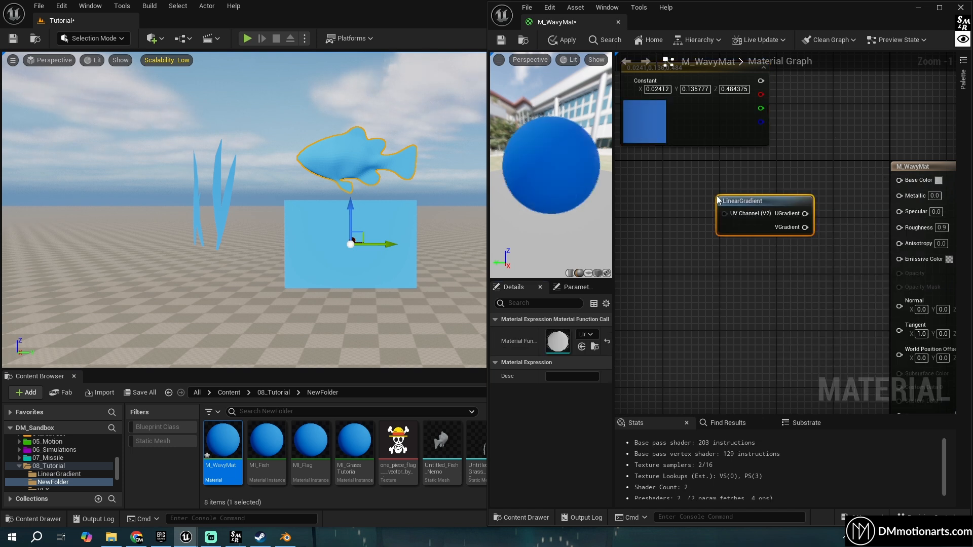
{"action": "left_click_drag", "start_coordinate": [806, 213], "coordinate": [899, 179]}
{"action": "left_click", "coordinate": [561, 45]}
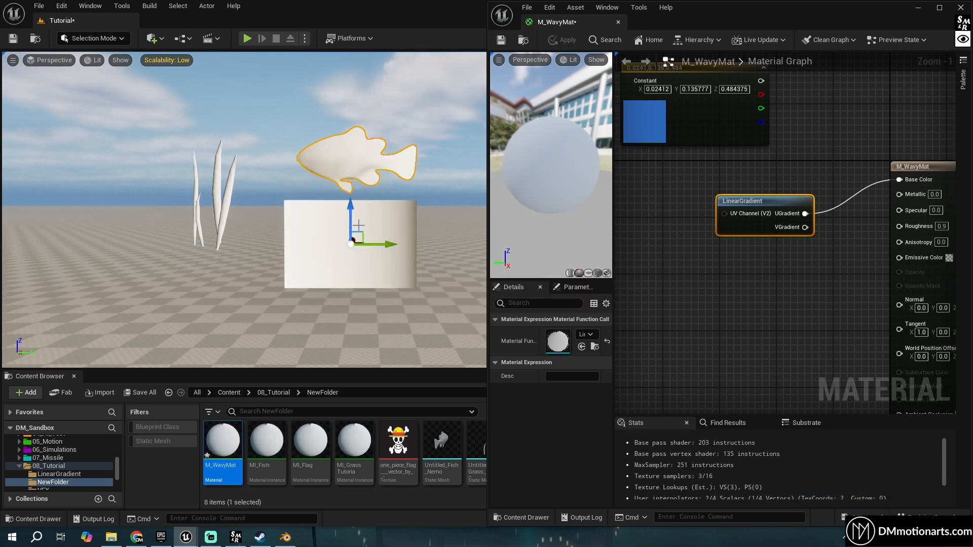
{"action": "left_click_drag", "start_coordinate": [754, 204], "coordinate": [751, 184]}
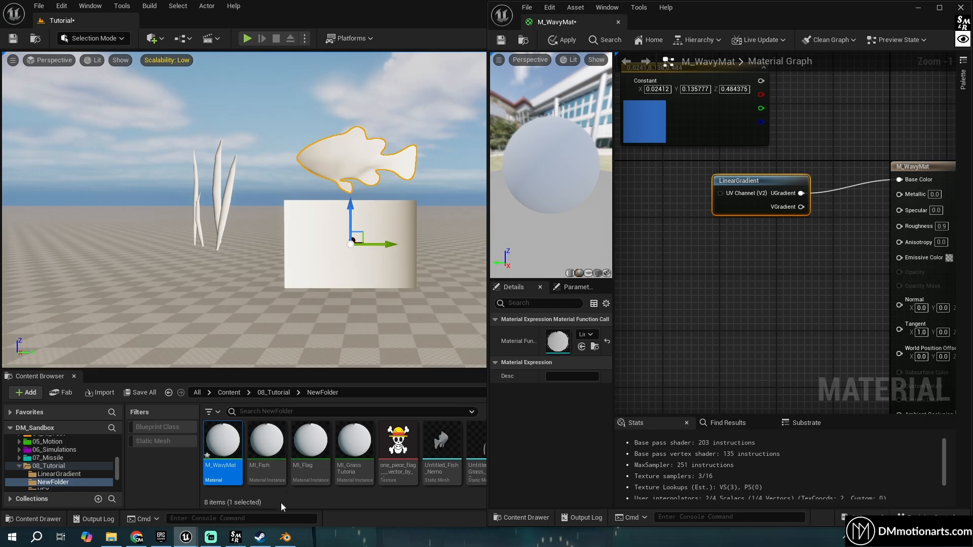
Switch to Blender and select all geometry of the fish, flag and grass to view their overlapping UV layouts.
{"action": "left_click", "coordinate": [285, 537]}
{"action": "left_click", "coordinate": [272, 20]}
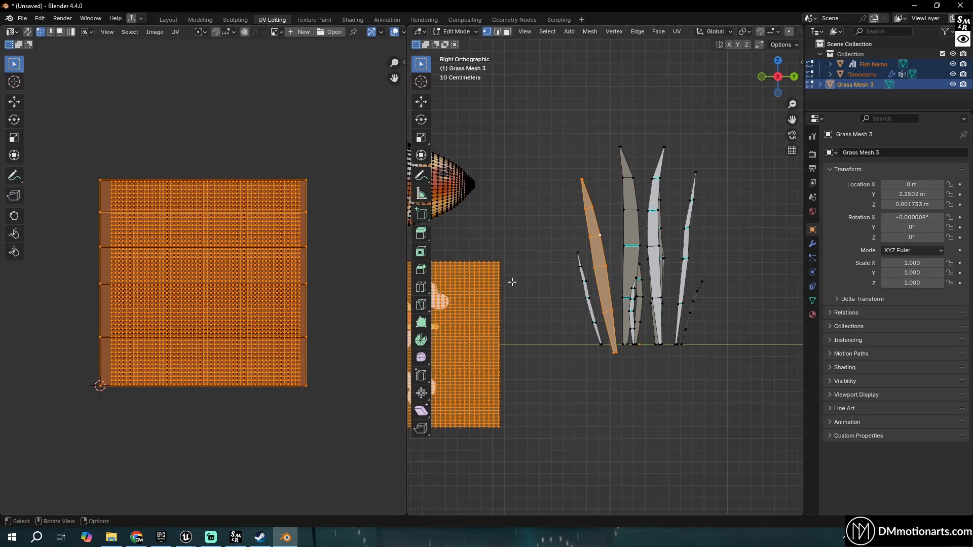
{"action": "middle_click_drag", "start_coordinate": [497, 222], "coordinate": [519, 222]}
{"action": "scroll", "coordinate": [522, 225], "scroll_direction": "down", "scroll_amount": 4}
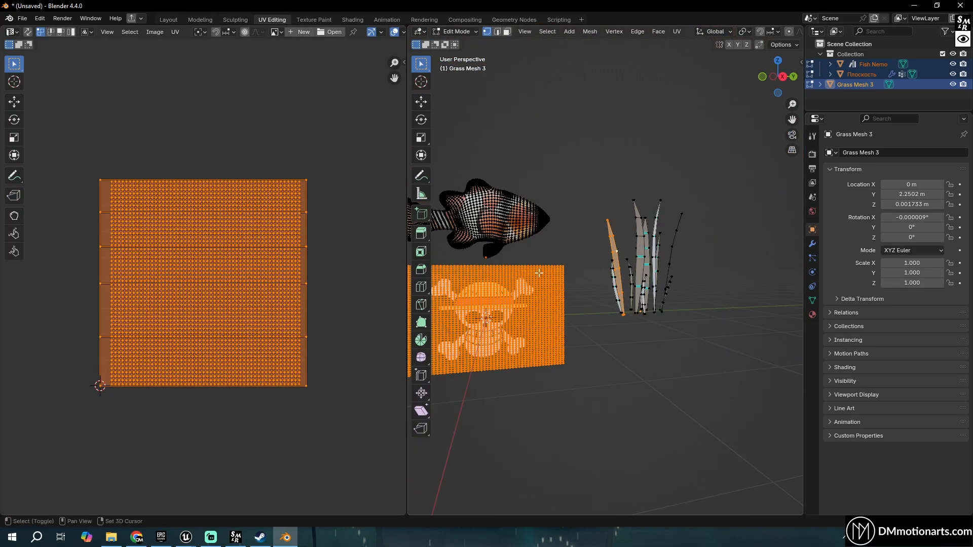
{"action": "middle_click_drag", "start_coordinate": [541, 271], "coordinate": [630, 240], "text": "shift"}
{"action": "left_click_drag", "start_coordinate": [493, 123], "coordinate": [640, 217]}
{"action": "key", "text": "a"}
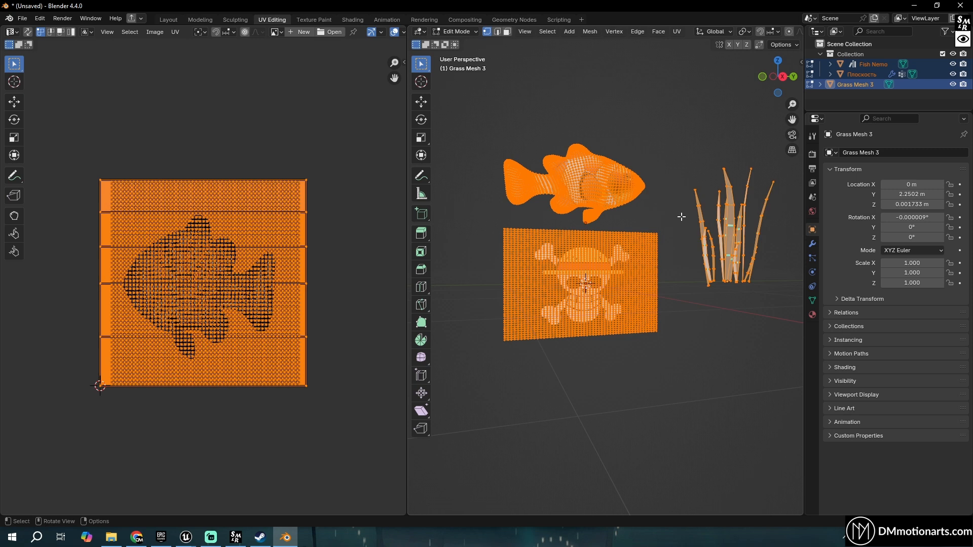
Isolate the fish mesh in Edit Mode and view its UV layout over the nemo.jpg image.
{"action": "left_click", "coordinate": [590, 198]}
{"action": "key", "text": "a"}
{"action": "left_click", "coordinate": [539, 177]}
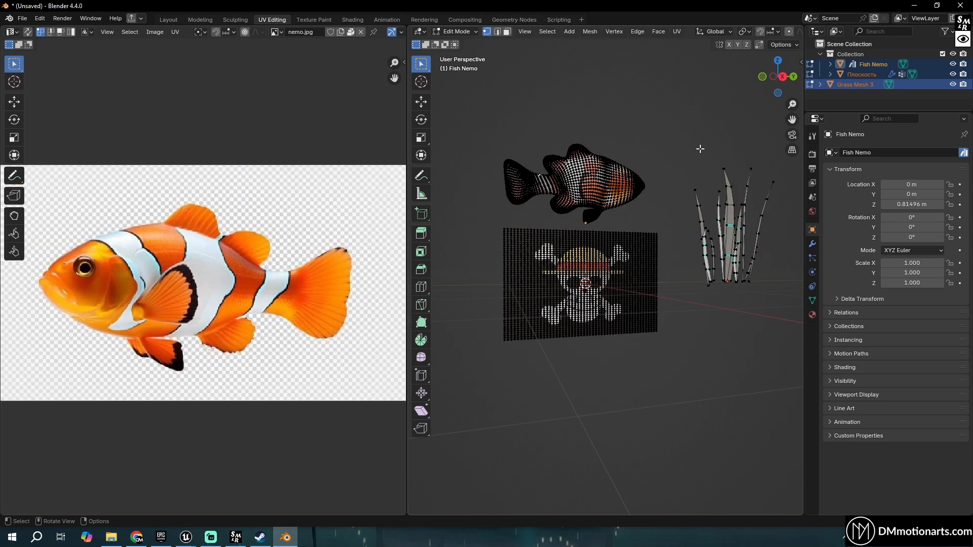
{"action": "left_click", "coordinate": [844, 84]}
{"action": "left_click_drag", "start_coordinate": [506, 123], "coordinate": [612, 180]}
{"action": "key", "text": "Tab"}
{"action": "left_click", "coordinate": [604, 178]}
{"action": "key", "text": "Tab"}
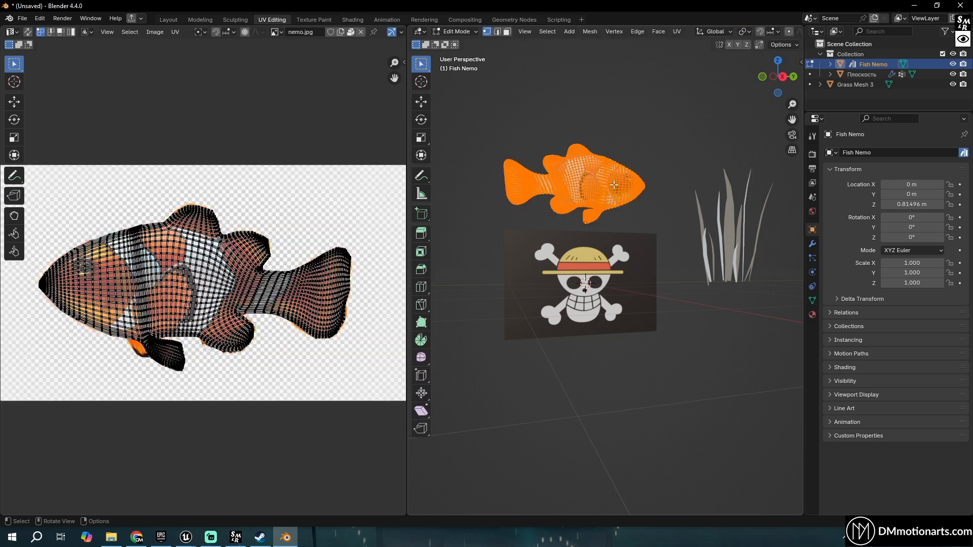
{"action": "scroll", "coordinate": [222, 218], "scroll_direction": "down", "scroll_amount": 2}
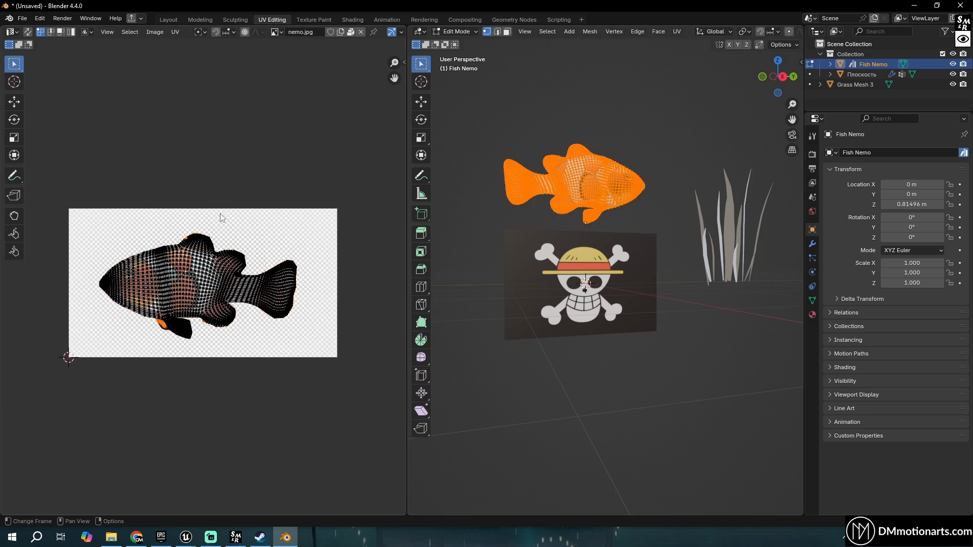
Switch back to Unreal Engine and examine how the U gradient runs across the fish, flag and grass meshes.
{"action": "left_click", "coordinate": [186, 537]}
{"action": "left_click", "coordinate": [187, 493]}
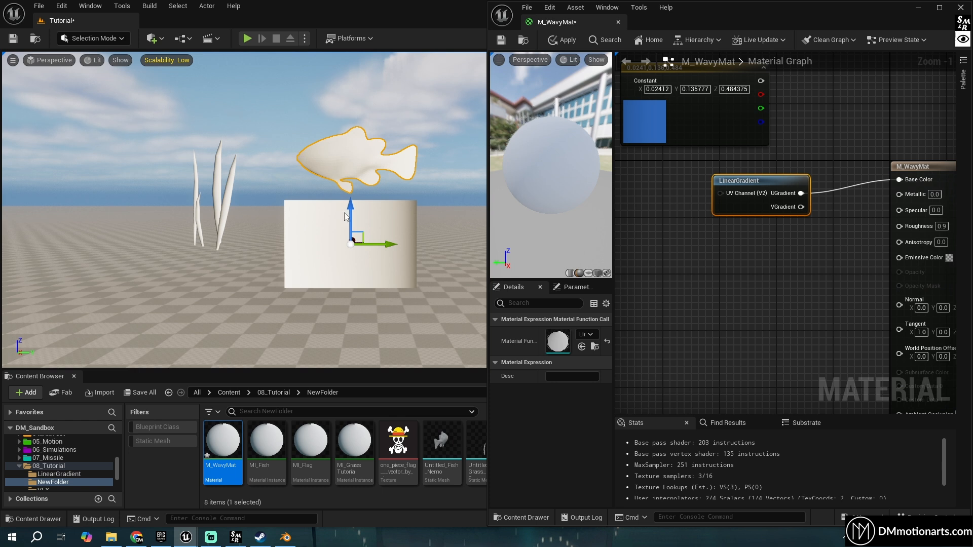
{"action": "right_click_drag", "start_coordinate": [308, 257], "coordinate": [356, 244]}
{"action": "key", "text": "s"}
{"action": "key", "text": "w"}
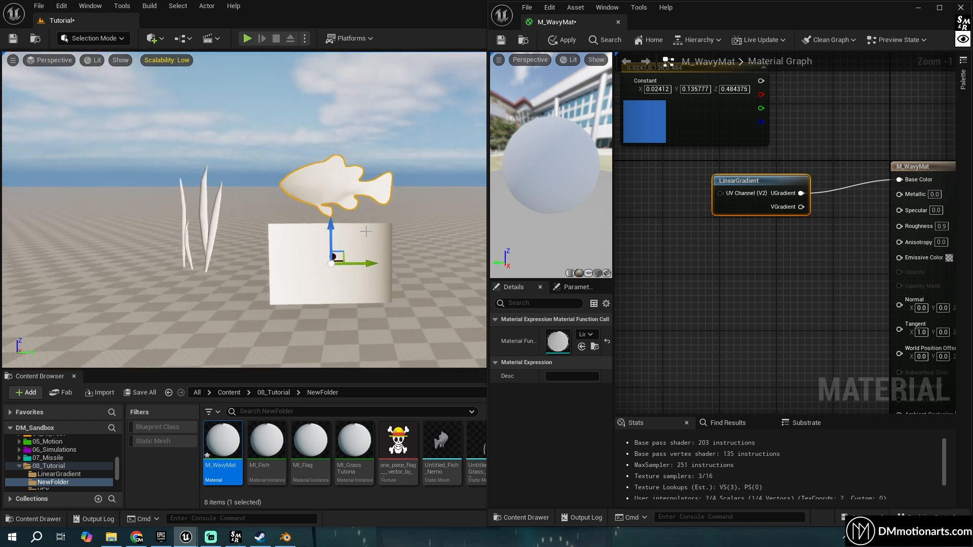
{"action": "right_click_drag", "start_coordinate": [730, 192], "coordinate": [741, 195]}
{"action": "left_click_drag", "start_coordinate": [740, 195], "coordinate": [725, 195]}
{"action": "right_click_drag", "start_coordinate": [331, 249], "coordinate": [331, 249]}
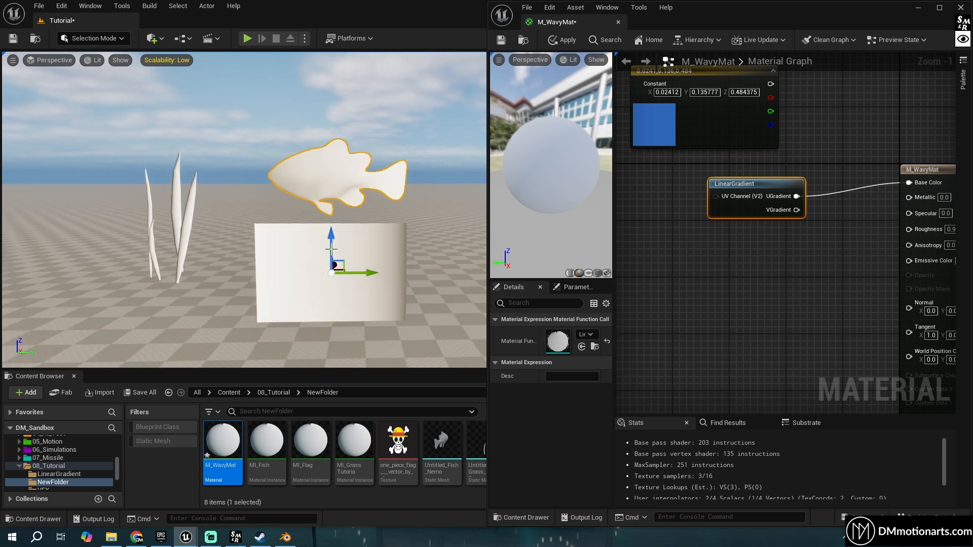
{"action": "left_click_drag", "start_coordinate": [739, 200], "coordinate": [767, 193]}
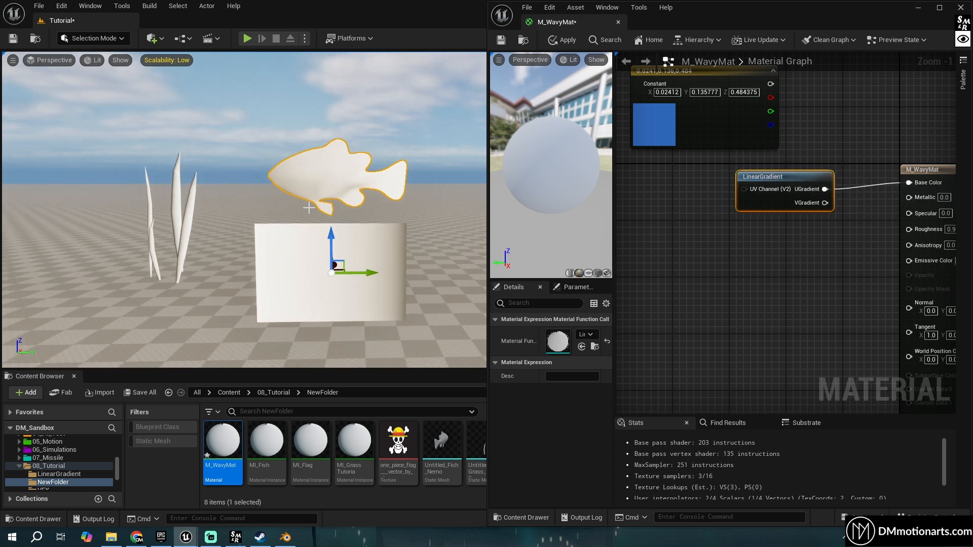
{"action": "right_click_drag", "start_coordinate": [435, 203], "coordinate": [453, 210]}
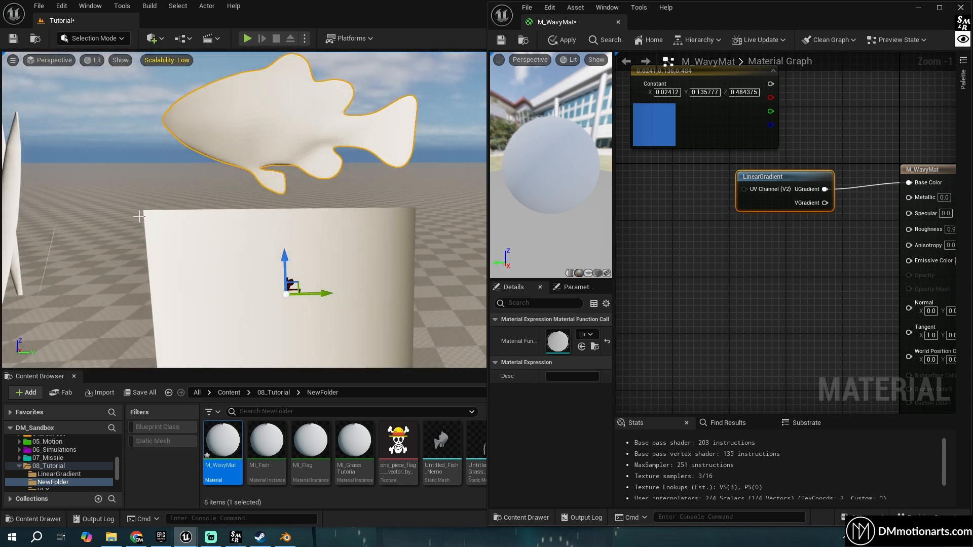
{"action": "right_click_drag", "start_coordinate": [263, 210], "coordinate": [263, 210]}
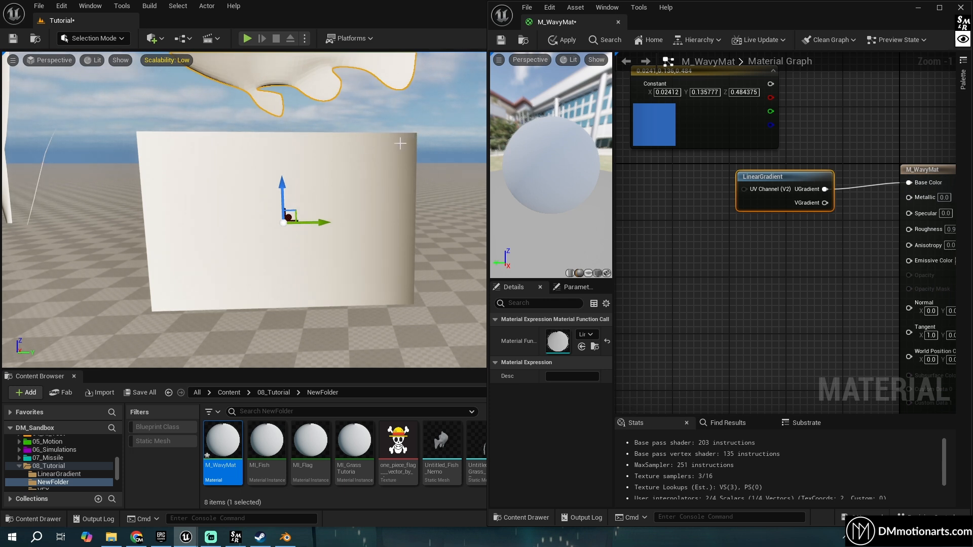
Insert a Step node with X set to 0.5 between UGradient and Base Color, and apply the material to check the gradient's midpoint.
{"action": "left_click_drag", "start_coordinate": [766, 177], "coordinate": [673, 176]}
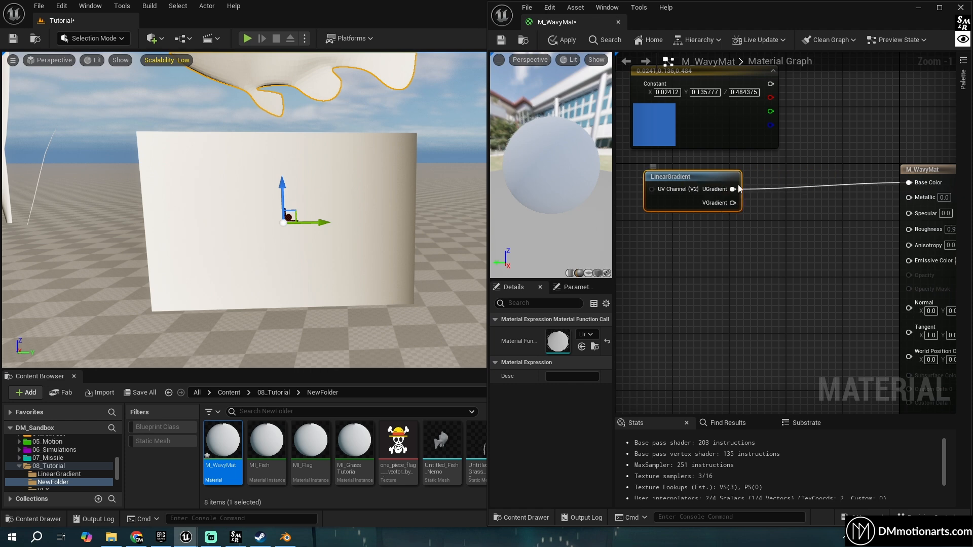
{"action": "type", "text": "ste"}
{"action": "left_click_drag", "start_coordinate": [733, 189], "coordinate": [909, 183]}
{"action": "key", "text": "Return"}
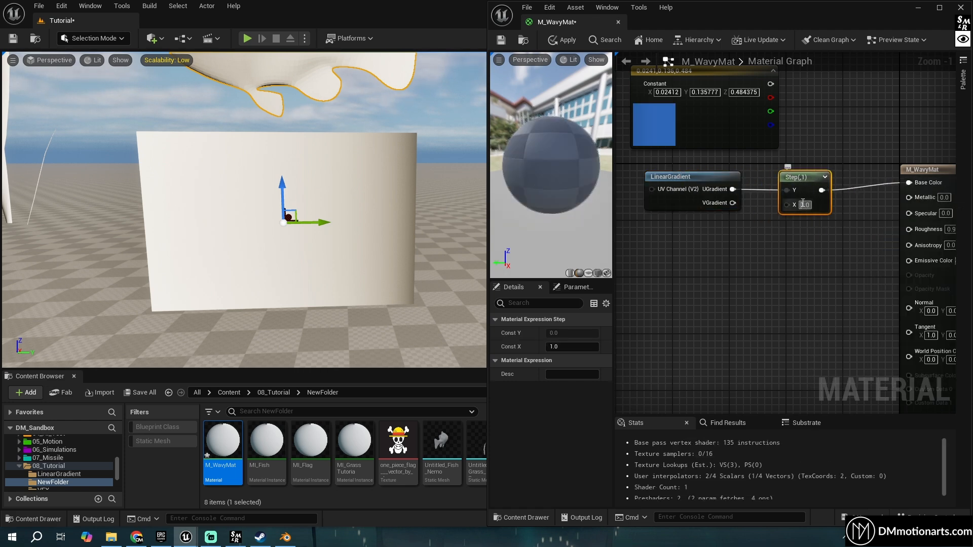
{"action": "type", "text": "0.5"}
{"action": "left_click", "coordinate": [828, 222]}
{"action": "left_click", "coordinate": [564, 41]}
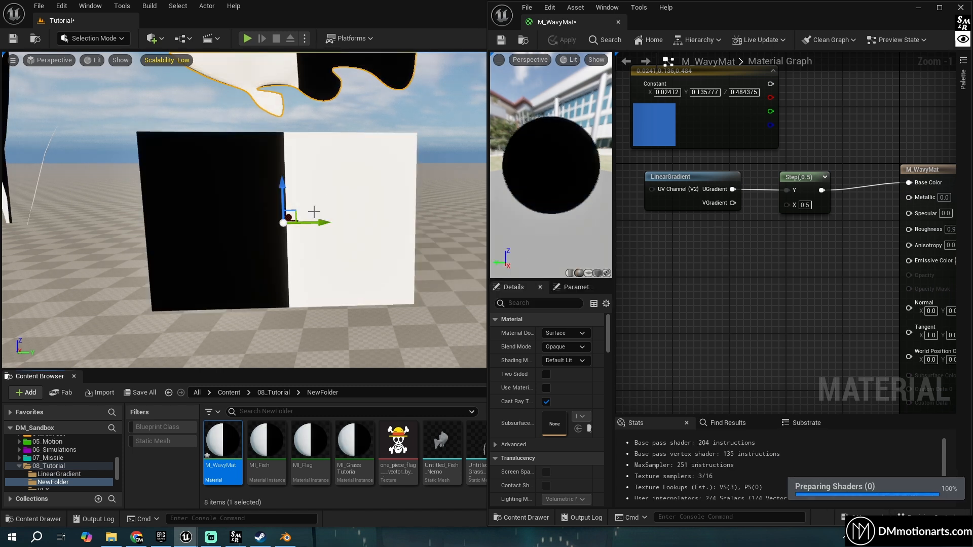
{"action": "scroll", "coordinate": [315, 213], "scroll_direction": "down", "scroll_amount": 5}
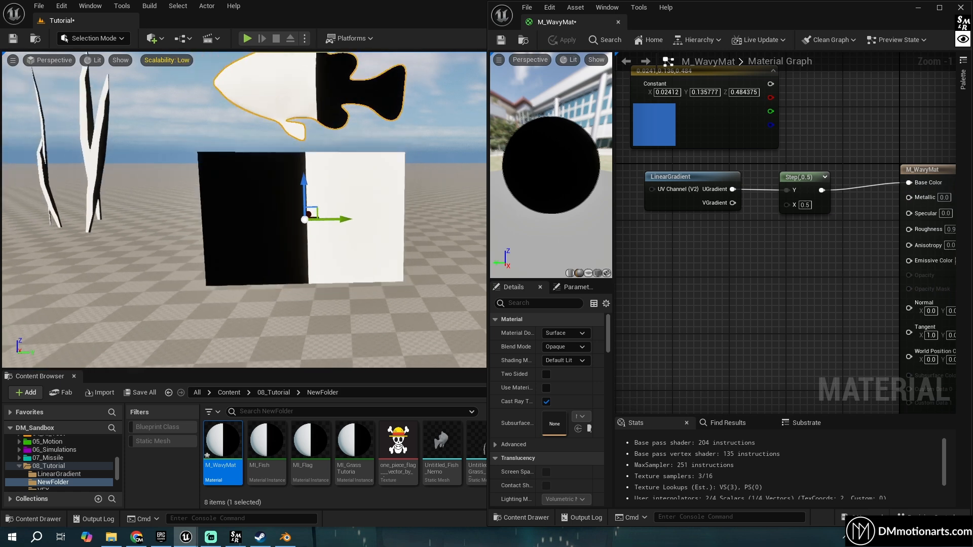
{"action": "right_click_drag", "start_coordinate": [324, 209], "coordinate": [459, 195]}
Delete the Step node, reconnect UGradient directly to Base Color, and apply the material to check the smooth gradient.
{"action": "left_click", "coordinate": [814, 207]}
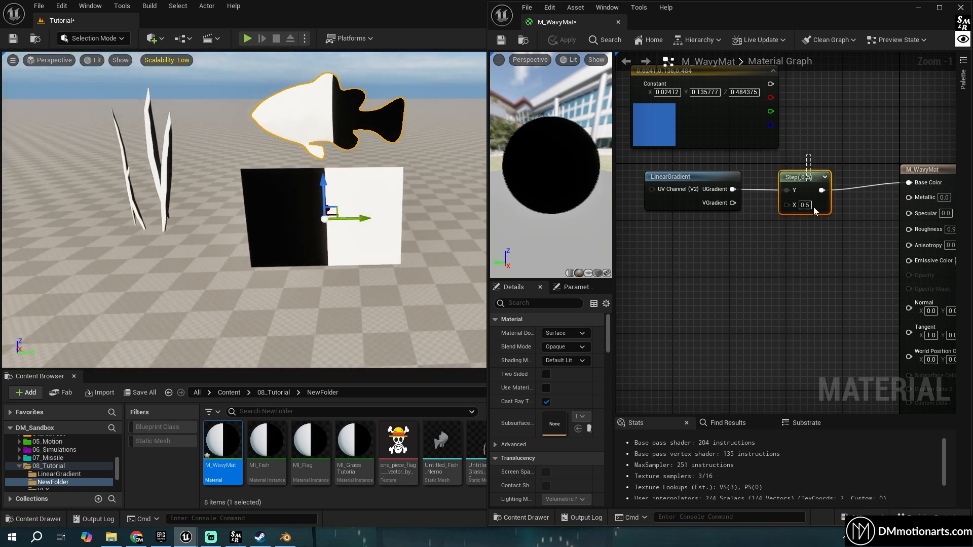
{"action": "key", "text": "Delete"}
{"action": "left_click_drag", "start_coordinate": [733, 189], "coordinate": [909, 183]}
{"action": "left_click", "coordinate": [564, 40]}
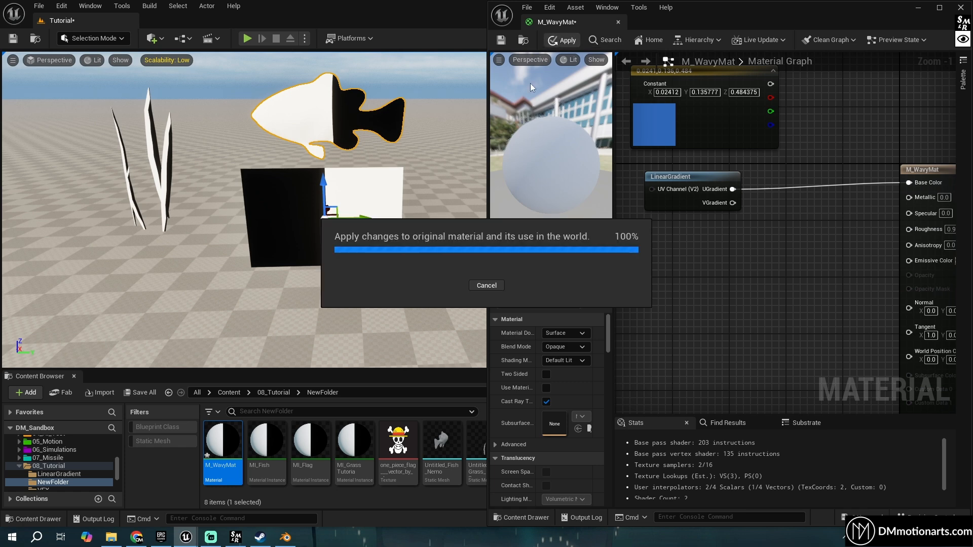
{"action": "scroll", "coordinate": [319, 172], "scroll_direction": "up", "scroll_amount": 10}
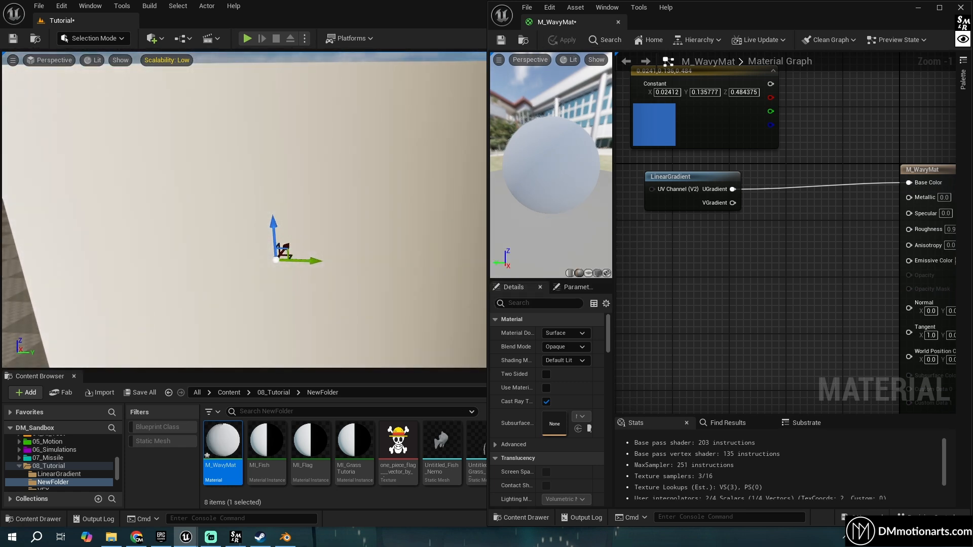
{"action": "scroll", "coordinate": [319, 172], "scroll_direction": "down", "scroll_amount": 10}
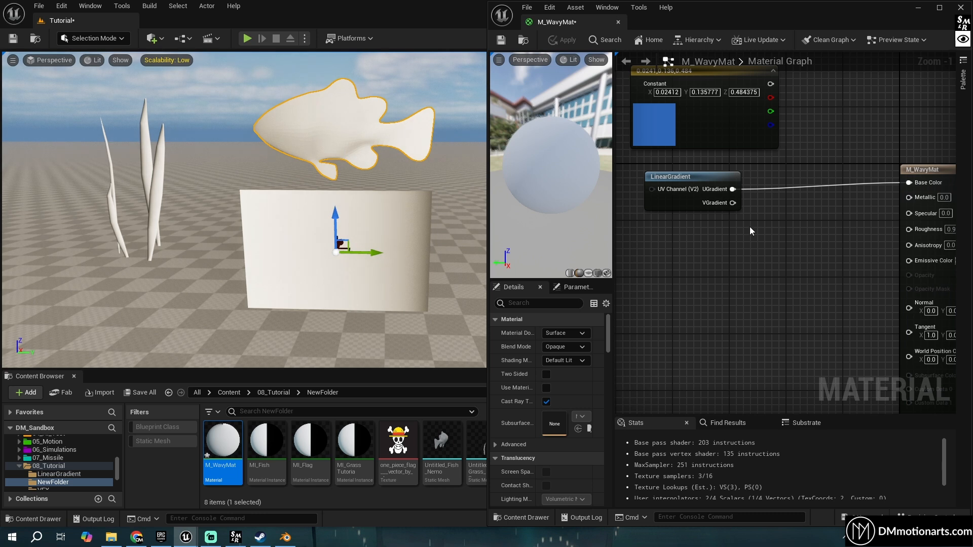
Disconnect the LinearGradient node from Base Color and move it to an empty area level with World Position Offset.
{"action": "left_click_drag", "start_coordinate": [680, 177], "coordinate": [736, 176]}
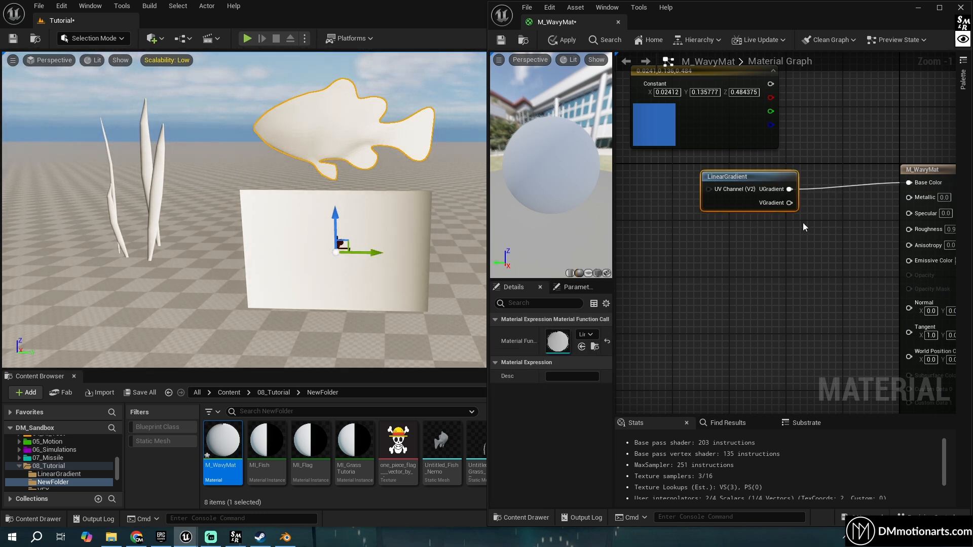
{"action": "right_click_drag", "start_coordinate": [776, 182], "coordinate": [756, 196]}
{"action": "left_click_drag", "start_coordinate": [754, 193], "coordinate": [719, 279]}
{"action": "left_click", "coordinate": [736, 289], "text": "alt"}
{"action": "right_click_drag", "start_coordinate": [749, 305], "coordinate": [780, 190]}
{"action": "left_click_drag", "start_coordinate": [728, 162], "coordinate": [735, 242]}
{"action": "left_click_drag", "start_coordinate": [668, 202], "coordinate": [794, 299]}
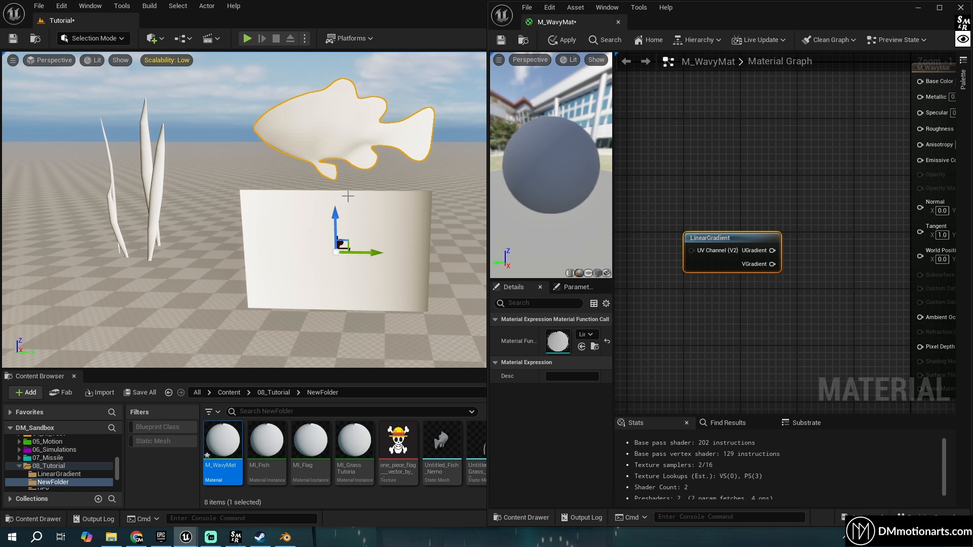
Review the fish's UV layout in Blender and return to the material in Unreal Engine.
{"action": "left_click", "coordinate": [285, 538]}
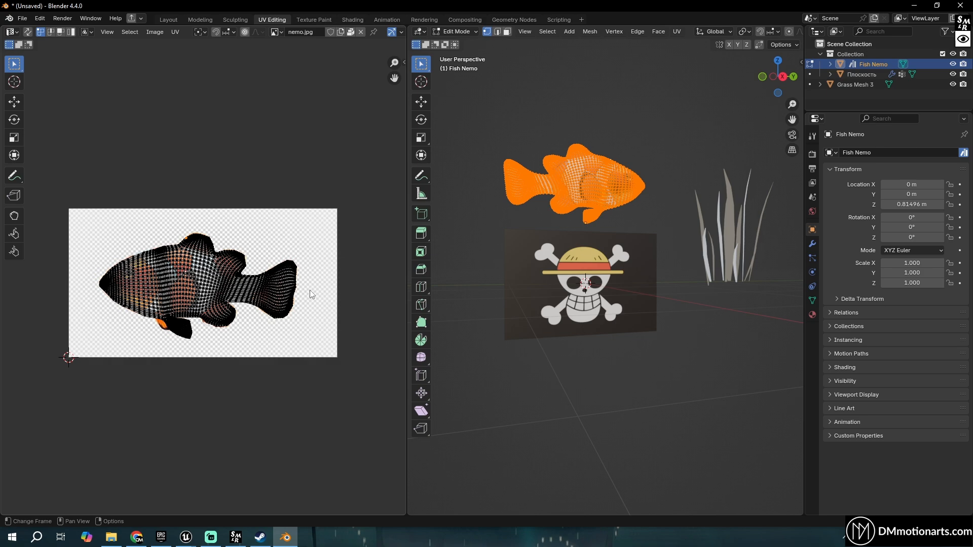
{"action": "left_click", "coordinate": [187, 537]}
{"action": "left_click", "coordinate": [226, 511]}
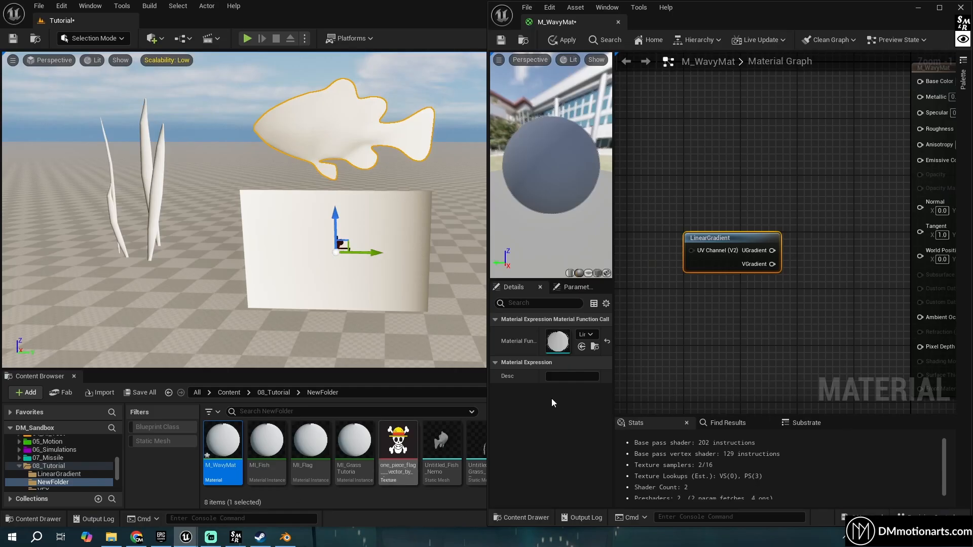
Reposition the LinearGradient node and add a Multiply node with UGradient connected to its A input.
{"action": "right_click_drag", "start_coordinate": [728, 235], "coordinate": [664, 262]}
{"action": "left_click_drag", "start_coordinate": [664, 263], "coordinate": [693, 234]}
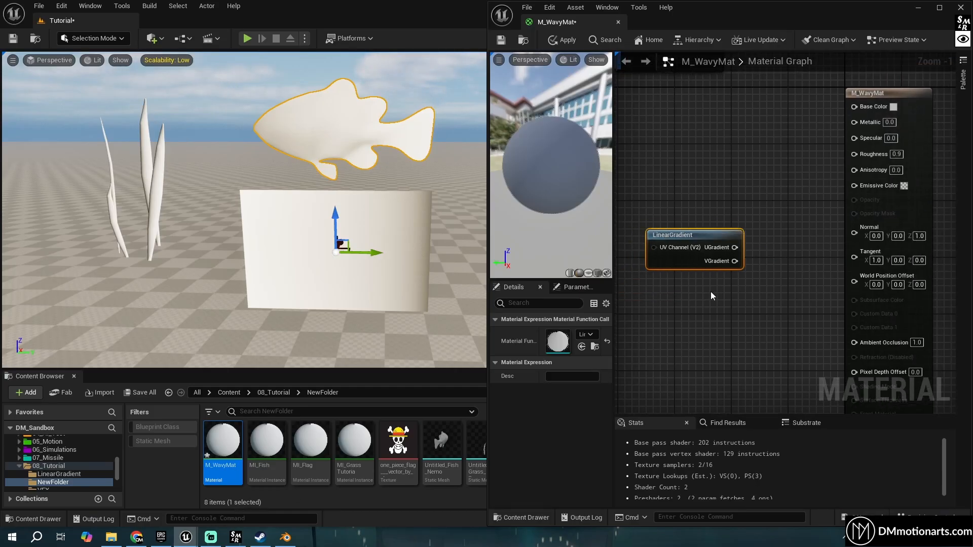
{"action": "right_click_drag", "start_coordinate": [711, 291], "coordinate": [746, 263]}
{"action": "left_click_drag", "start_coordinate": [727, 208], "coordinate": [684, 215]}
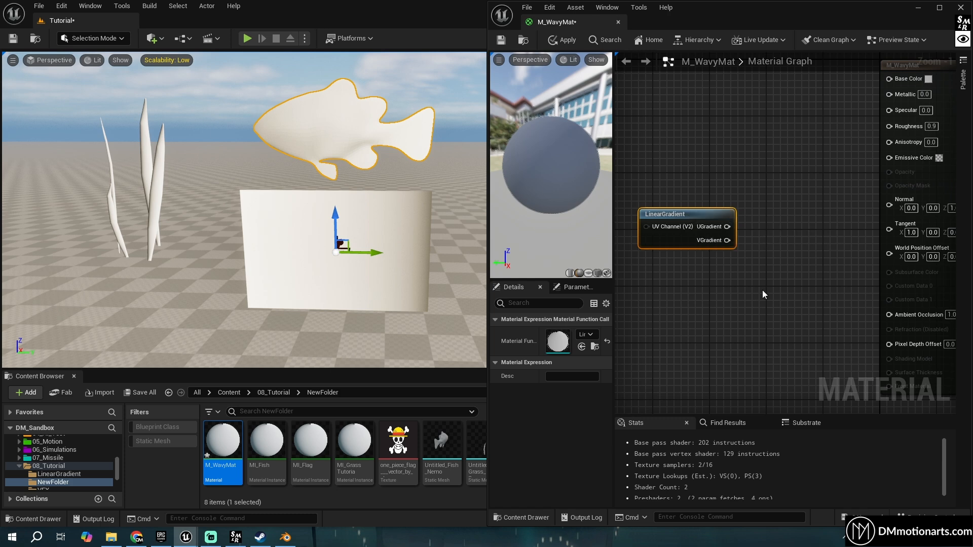
{"action": "right_click_drag", "start_coordinate": [762, 290], "coordinate": [744, 290]}
{"action": "left_click_drag", "start_coordinate": [692, 222], "coordinate": [663, 238]}
{"action": "key", "text": "m"}
{"action": "left_click", "coordinate": [727, 250]}
{"action": "right_click_drag", "start_coordinate": [721, 250], "coordinate": [751, 209]}
{"action": "left_click_drag", "start_coordinate": [764, 230], "coordinate": [765, 230]}
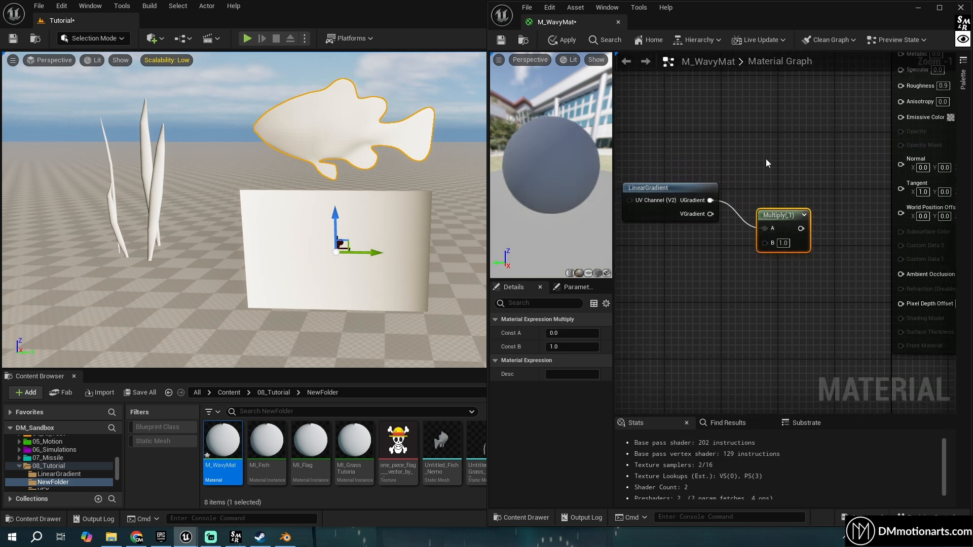
{"action": "scroll", "coordinate": [767, 155], "scroll_direction": "down", "scroll_amount": 3}
{"action": "right_click_drag", "start_coordinate": [770, 152], "coordinate": [763, 261]}
{"action": "scroll", "coordinate": [750, 260], "scroll_direction": "up", "scroll_amount": 3}
{"action": "right_click_drag", "start_coordinate": [728, 320], "coordinate": [754, 225]}
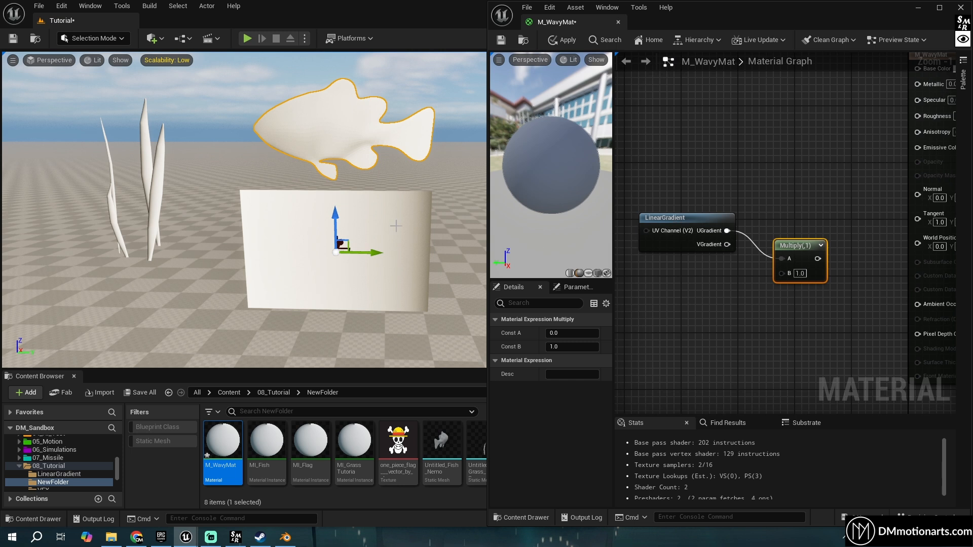
{"action": "right_click_drag", "start_coordinate": [709, 277], "coordinate": [705, 252]}
{"action": "left_click", "coordinate": [687, 205]}
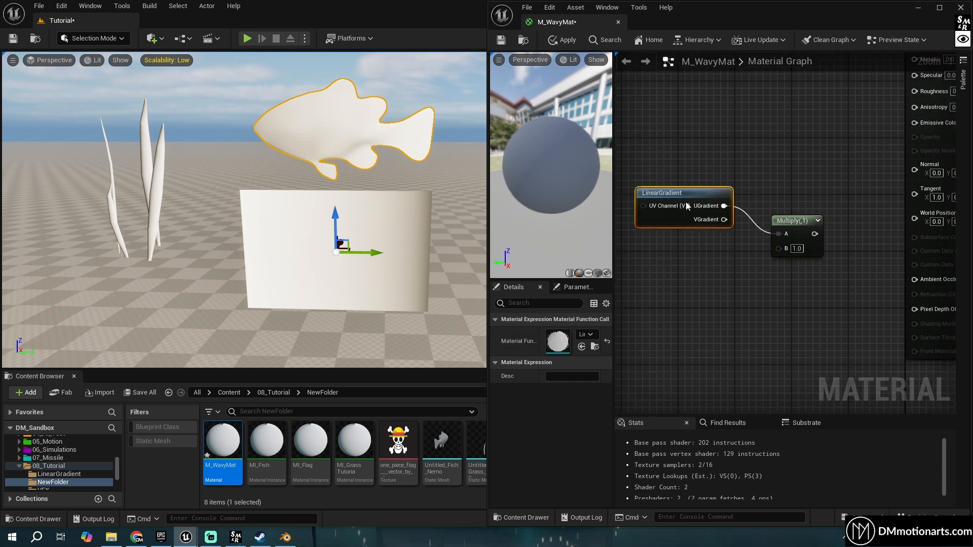
Move the Multiply node and add a constant below LinearGradient, converting it to a parameter with the default name.
{"action": "mouse_move", "coordinate": [803, 223]}
{"action": "left_mouse_down"}
{"action": "mouse_move", "coordinate": [795, 203]}
{"action": "mouse_move", "coordinate": [807, 240]}
{"action": "left_mouse_up"}
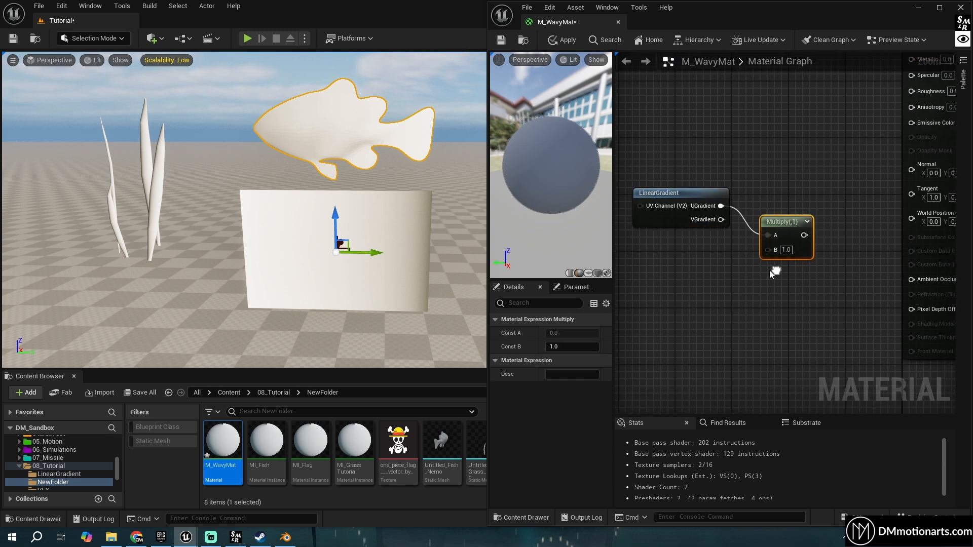
{"action": "scroll", "coordinate": [724, 284], "scroll_direction": "up", "scroll_amount": 1}
{"action": "left_click", "coordinate": [712, 268]}
{"action": "right_click", "coordinate": [713, 268]}
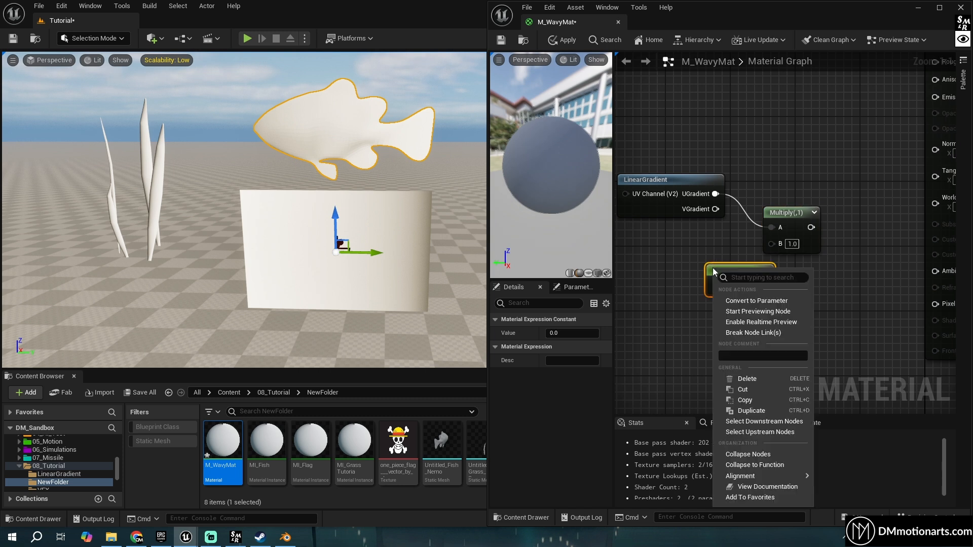
{"action": "left_click", "coordinate": [749, 300]}
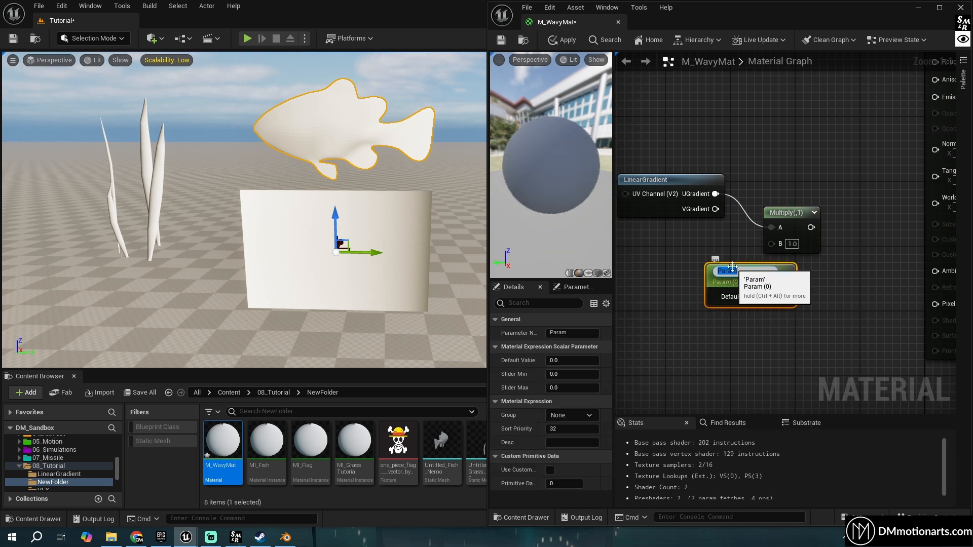
{"action": "key", "text": "Return"}
Connect the Param node to the B input of the Multiply node and place it beside that node.
{"action": "left_click_drag", "start_coordinate": [736, 278], "coordinate": [663, 279]}
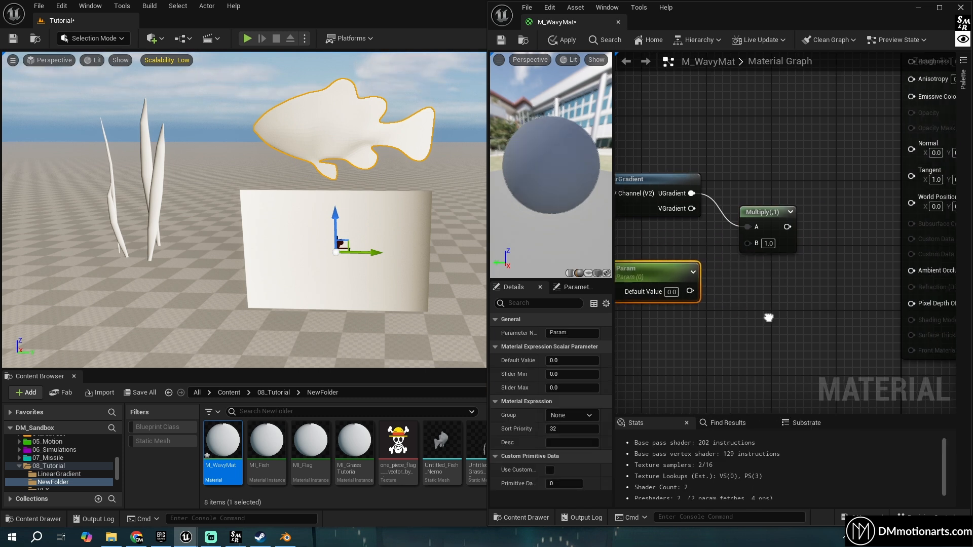
{"action": "right_click_drag", "start_coordinate": [708, 319], "coordinate": [671, 318]}
{"action": "left_click_drag", "start_coordinate": [678, 290], "coordinate": [736, 242]}
{"action": "left_click_drag", "start_coordinate": [654, 268], "coordinate": [679, 261]}
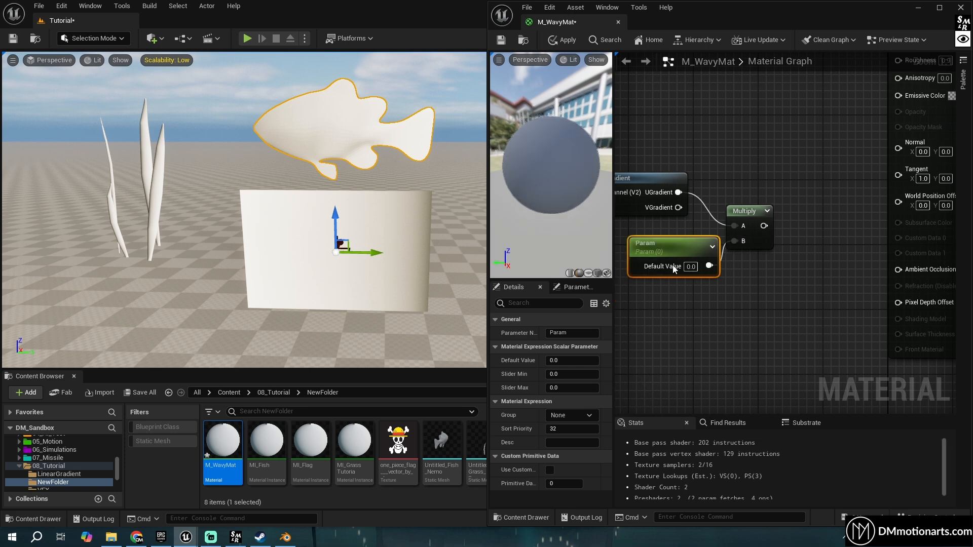
Connect the Multiply output to World Position Offset with a Param default value of 1, and apply the material.
{"action": "mouse_move", "coordinate": [764, 226]}
{"action": "left_mouse_down"}
{"action": "mouse_move", "coordinate": [894, 208]}
{"action": "mouse_move", "coordinate": [899, 196]}
{"action": "left_mouse_up"}
{"action": "right_click_drag", "start_coordinate": [807, 299], "coordinate": [830, 298]}
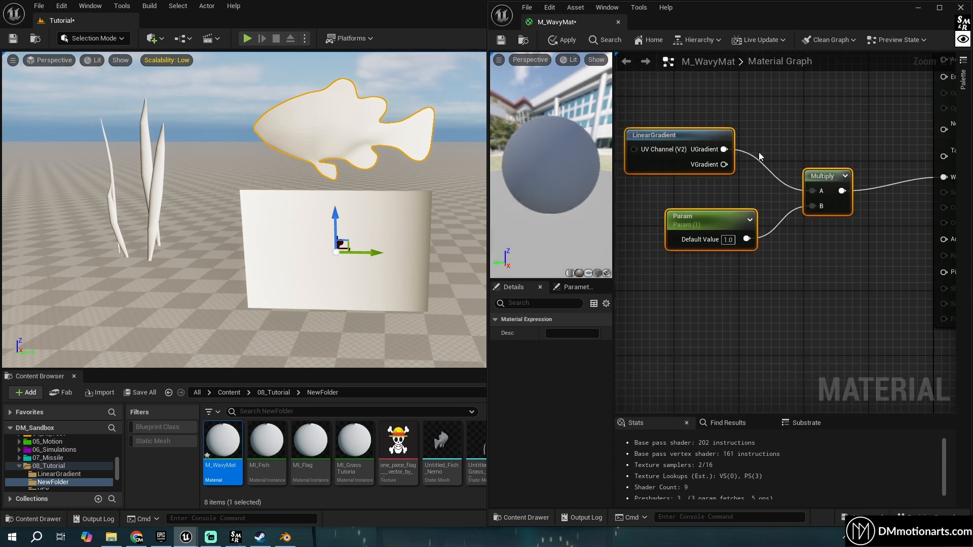
{"action": "mouse_move", "coordinate": [822, 219]}
{"action": "right_mouse_down"}
{"action": "mouse_move", "coordinate": [782, 223]}
{"action": "mouse_move", "coordinate": [827, 214]}
{"action": "right_mouse_up"}
{"action": "scroll", "coordinate": [819, 208], "scroll_direction": "down", "scroll_amount": 1}
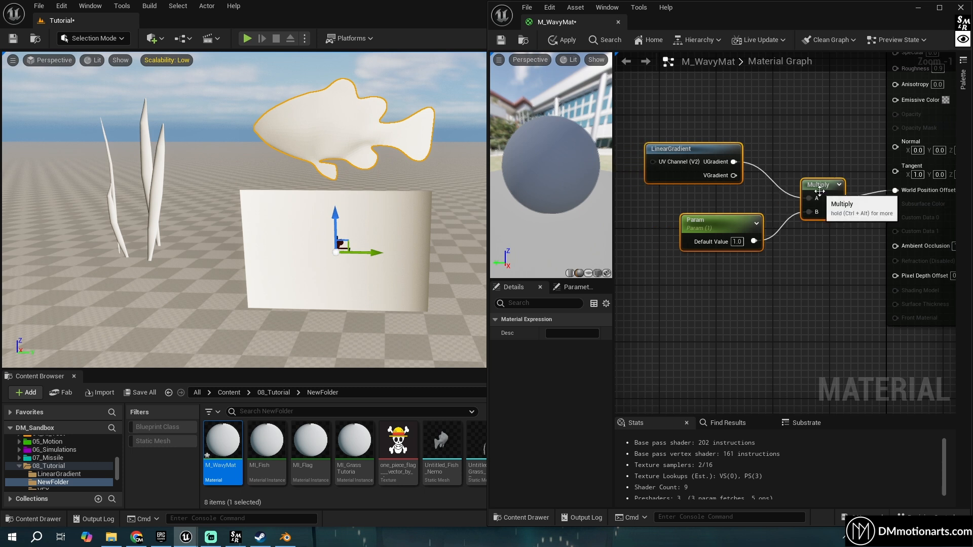
{"action": "left_click", "coordinate": [563, 42]}
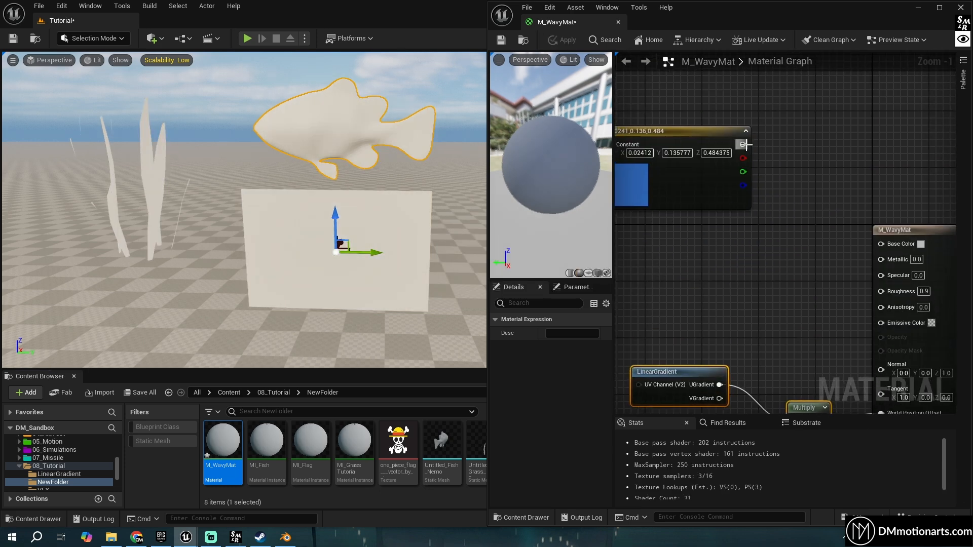
Connect the blue color constant to Base Color on the M_WavyMat node.
{"action": "left_click_drag", "start_coordinate": [746, 145], "coordinate": [897, 246]}
{"action": "right_click_drag", "start_coordinate": [830, 324], "coordinate": [795, 122]}
{"action": "right_click_drag", "start_coordinate": [783, 231], "coordinate": [844, 253]}
Test a Param default value of 50 on the meshes and restore it to 1.
{"action": "left_click_drag", "start_coordinate": [853, 261], "coordinate": [695, 151]}
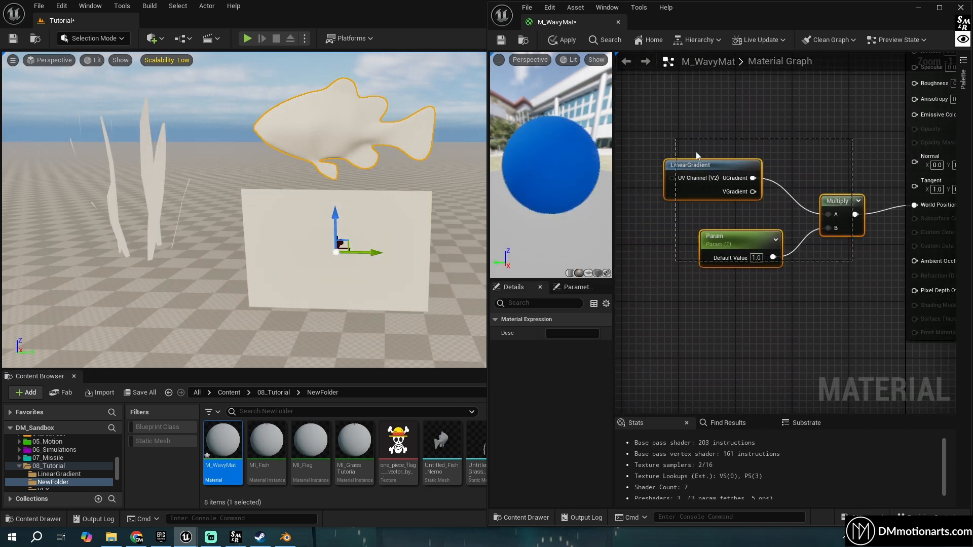
{"action": "scroll", "coordinate": [763, 272], "scroll_direction": "up", "scroll_amount": 1}
{"action": "left_click", "coordinate": [755, 255]}
{"action": "type", "text": "50"}
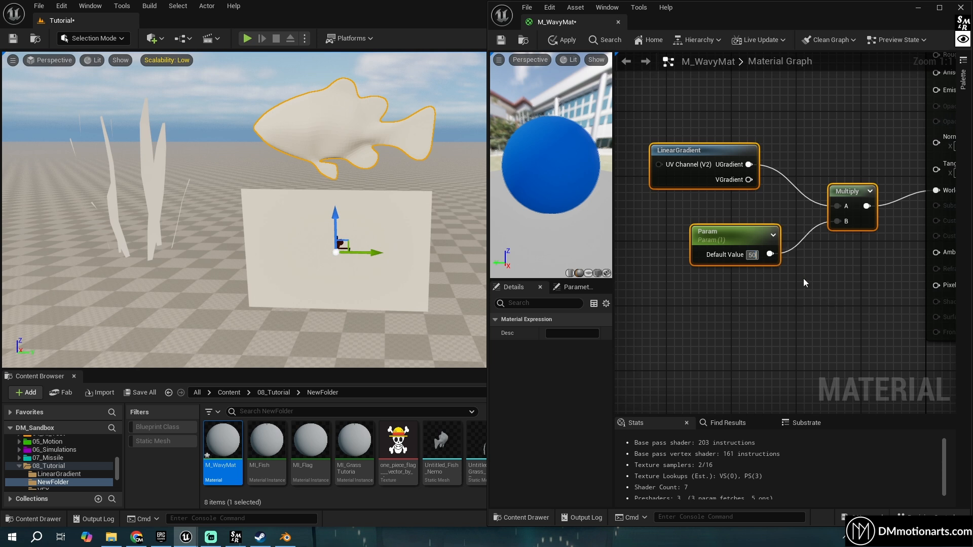
{"action": "left_click", "coordinate": [804, 279]}
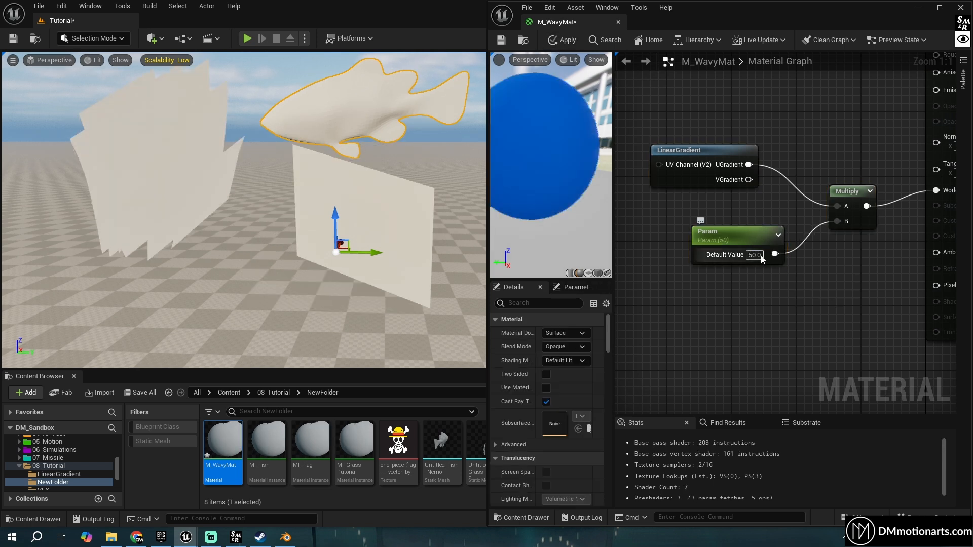
{"action": "type", "text": "1"}
{"action": "key", "text": "Return"}
Scrub the Param value in the parameter preview to shift the meshes, and undo the change.
{"action": "left_click", "coordinate": [574, 288]}
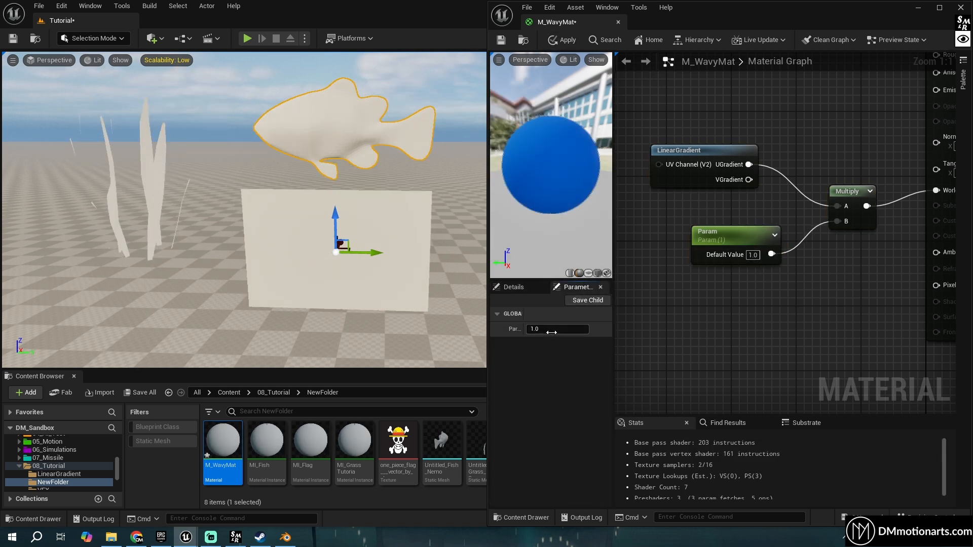
{"action": "left_click_drag", "start_coordinate": [552, 332], "coordinate": [602, 329]}
{"action": "right_click_drag", "start_coordinate": [324, 218], "coordinate": [203, 182]}
{"action": "key", "text": "ctrl+z"}
Frame the grass, fish and flag meshes from farther away and save the Tutorial level.
{"action": "left_click_drag", "start_coordinate": [376, 234], "coordinate": [456, 248], "text": "alt"}
{"action": "right_click_drag", "start_coordinate": [349, 254], "coordinate": [374, 253]}
{"action": "key", "text": "ctrl+s"}
Rearrange the LinearGradient, Param and Multiply nodes into a compact group ahead of the material output.
{"action": "right_click_drag", "start_coordinate": [773, 297], "coordinate": [763, 336]}
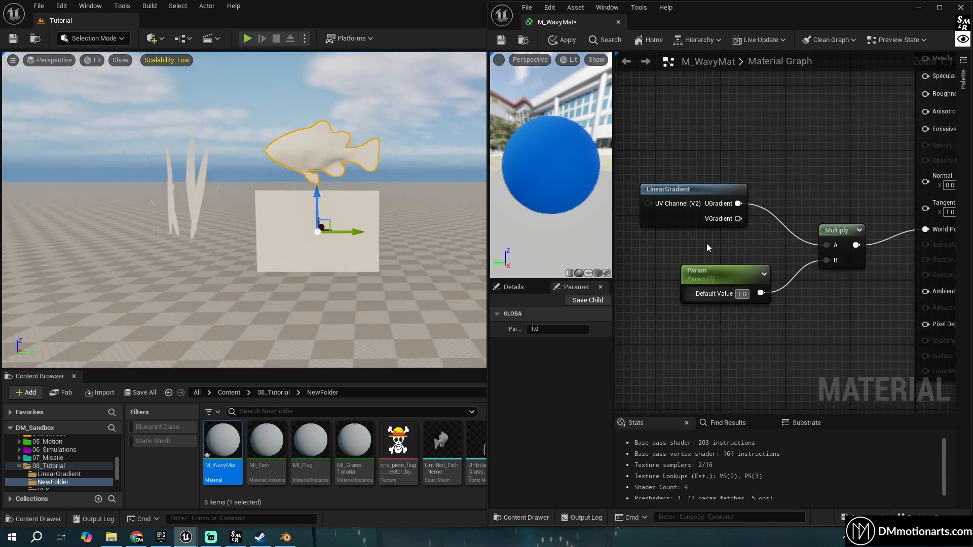
{"action": "left_click_drag", "start_coordinate": [692, 185], "coordinate": [722, 174]}
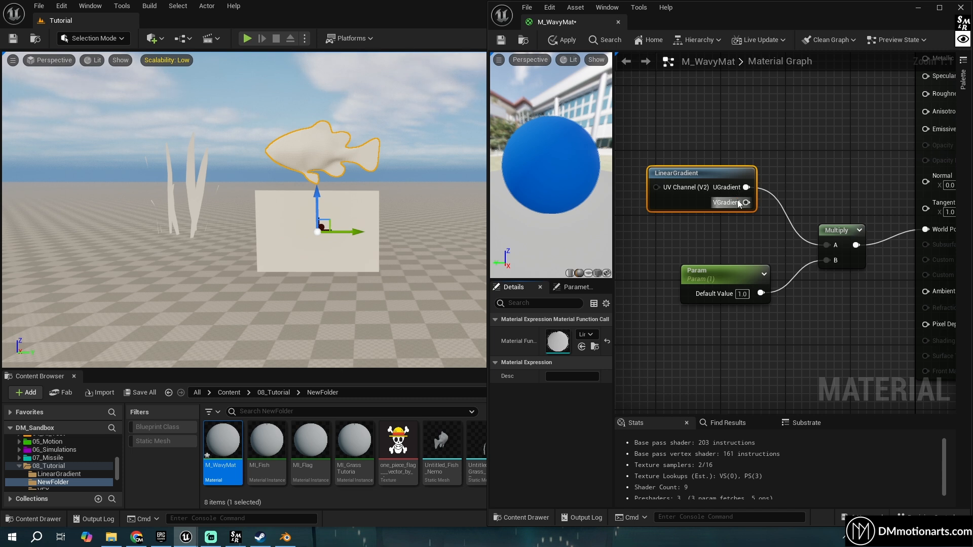
{"action": "left_click_drag", "start_coordinate": [721, 181], "coordinate": [821, 134]}
{"action": "left_click_drag", "start_coordinate": [729, 267], "coordinate": [729, 254]}
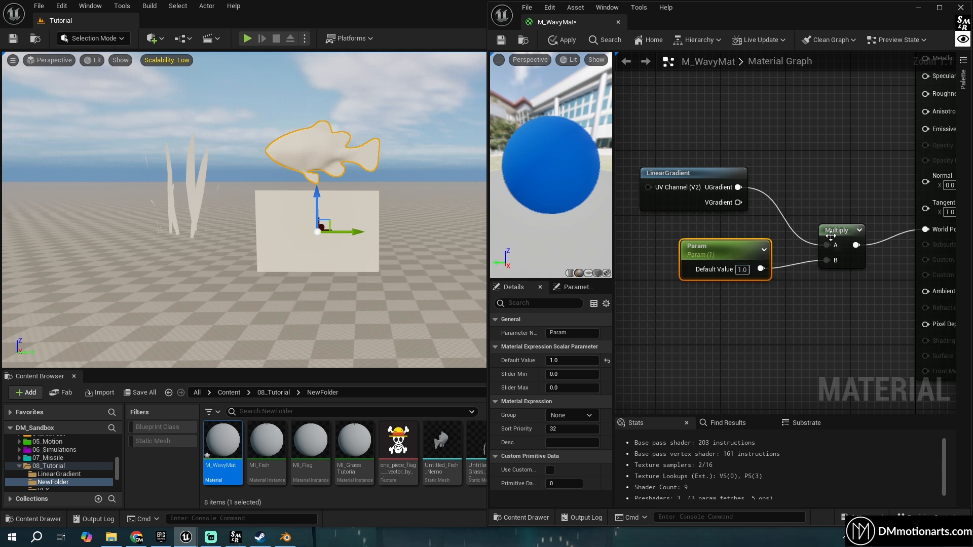
{"action": "left_click_drag", "start_coordinate": [835, 230], "coordinate": [836, 191]}
{"action": "left_click_drag", "start_coordinate": [730, 262], "coordinate": [698, 237]}
{"action": "left_click_drag", "start_coordinate": [835, 190], "coordinate": [793, 190]}
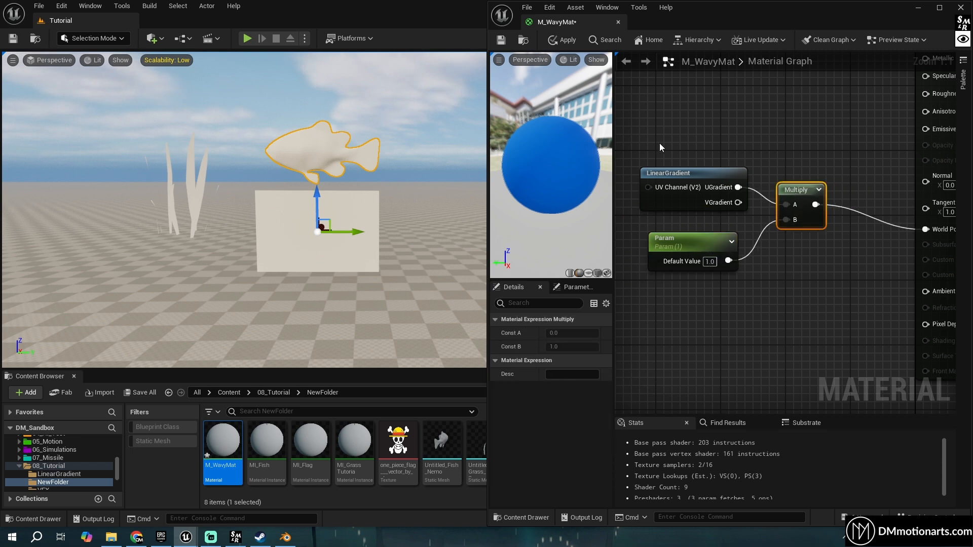
Disconnect the Multiply node from World Position Offset.
{"action": "left_click_drag", "start_coordinate": [659, 143], "coordinate": [829, 260]}
{"action": "left_click_drag", "start_coordinate": [816, 205], "coordinate": [925, 229]}
{"action": "left_click_drag", "start_coordinate": [802, 189], "coordinate": [777, 230]}
{"action": "right_click_drag", "start_coordinate": [858, 256], "coordinate": [839, 248]}
{"action": "left_click", "coordinate": [868, 226], "text": "alt"}
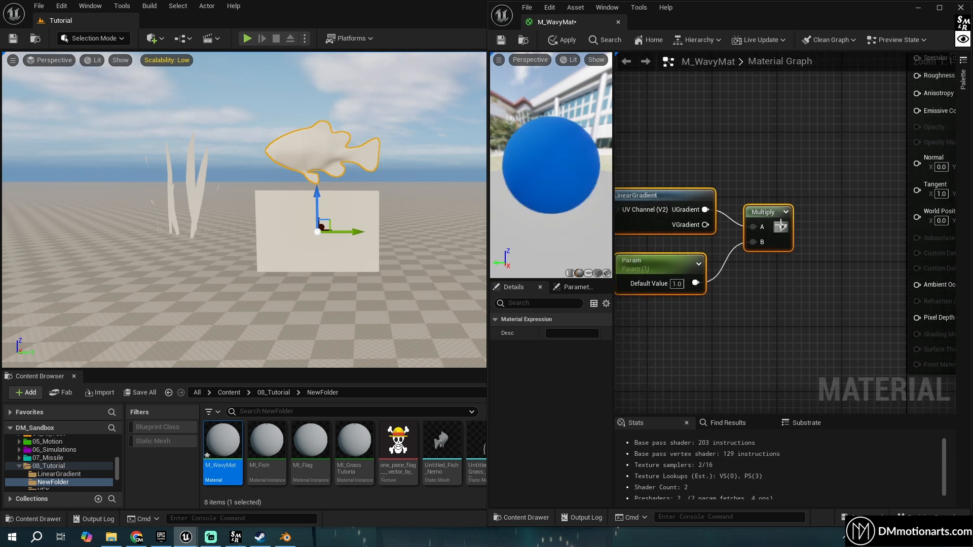
{"action": "left_click_drag", "start_coordinate": [783, 226], "coordinate": [867, 263]}
{"action": "left_click", "coordinate": [856, 261]}
Move the LinearGradient, Param and Multiply nodes up together, leaving free space before World Position Offset.
{"action": "left_click_drag", "start_coordinate": [659, 173], "coordinate": [790, 297]}
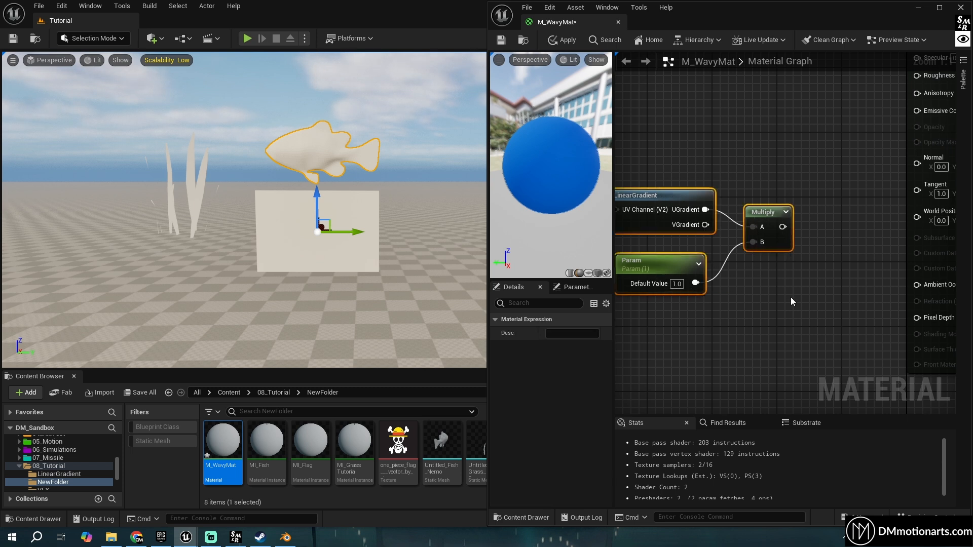
{"action": "right_click_drag", "start_coordinate": [906, 234], "coordinate": [826, 239]}
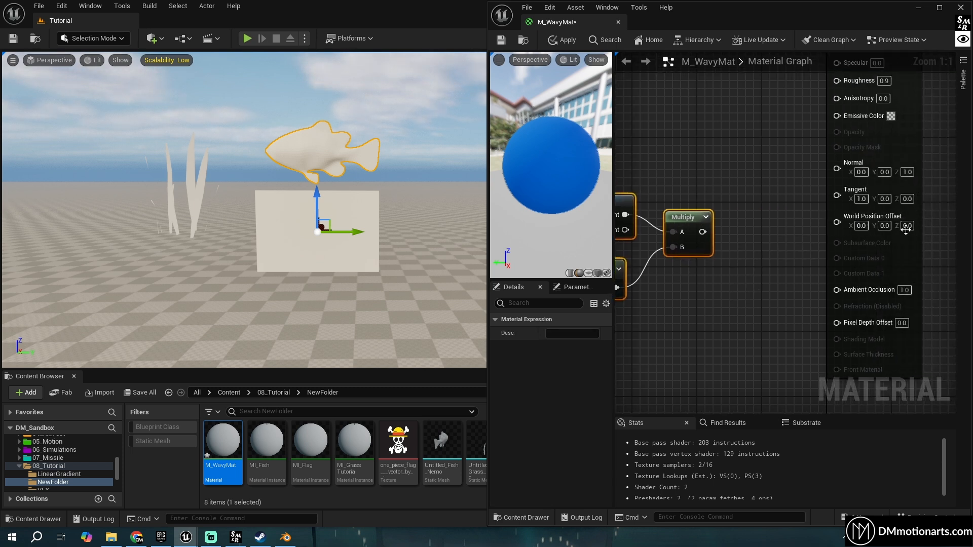
{"action": "right_click_drag", "start_coordinate": [775, 267], "coordinate": [829, 254]}
{"action": "left_click_drag", "start_coordinate": [651, 144], "coordinate": [651, 144]}
{"action": "left_click_drag", "start_coordinate": [682, 177], "coordinate": [683, 137]}
{"action": "left_click", "coordinate": [833, 238]}
{"action": "right_click_drag", "start_coordinate": [833, 238], "coordinate": [769, 253]}
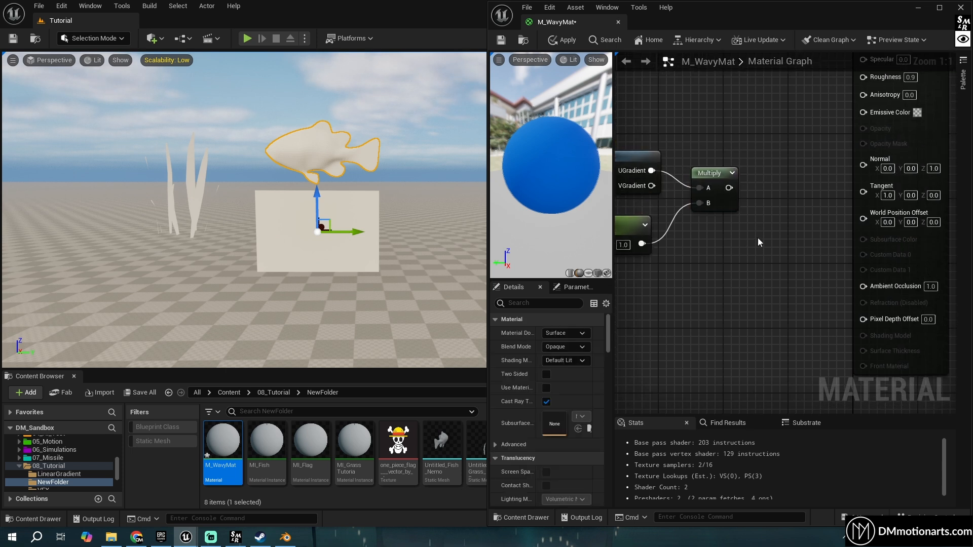
Add a MakeFloat3 node and connect the Multiply output to its X input.
{"action": "right_click", "coordinate": [758, 239]}
{"action": "type", "text": "make"}
{"action": "left_click", "coordinate": [812, 339]}
{"action": "left_click_drag", "start_coordinate": [730, 188], "coordinate": [765, 248]}
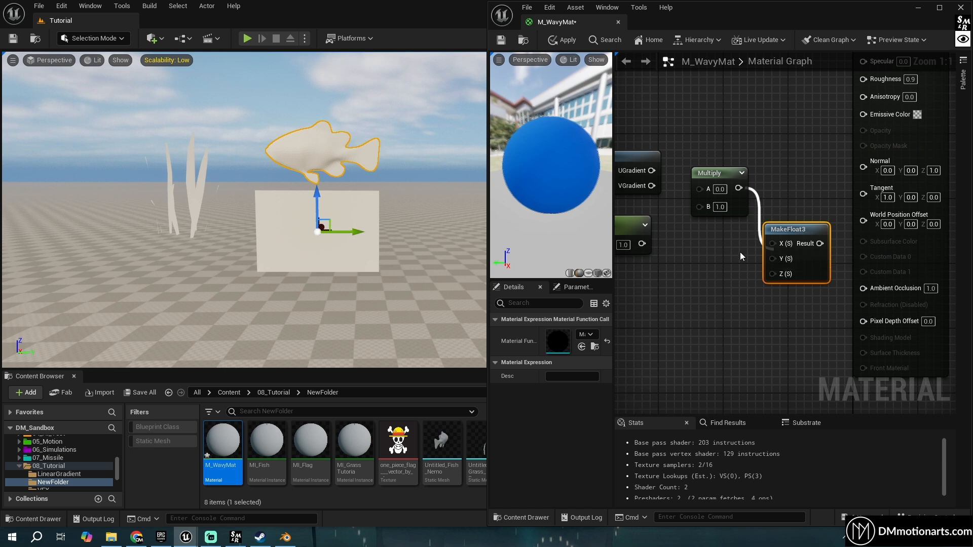
Reconnect UGradient and Param to the A and B inputs of the Multiply node.
{"action": "right_click_drag", "start_coordinate": [740, 252], "coordinate": [779, 244]}
{"action": "left_click_drag", "start_coordinate": [691, 163], "coordinate": [740, 180]}
{"action": "left_click", "coordinate": [703, 161]}
{"action": "left_click_drag", "start_coordinate": [689, 238], "coordinate": [812, 236]}
Connect the MakeFloat3 result to World Position Offset and apply the material.
{"action": "right_click_drag", "start_coordinate": [820, 257], "coordinate": [735, 261]}
{"action": "left_click_drag", "start_coordinate": [774, 240], "coordinate": [814, 219]}
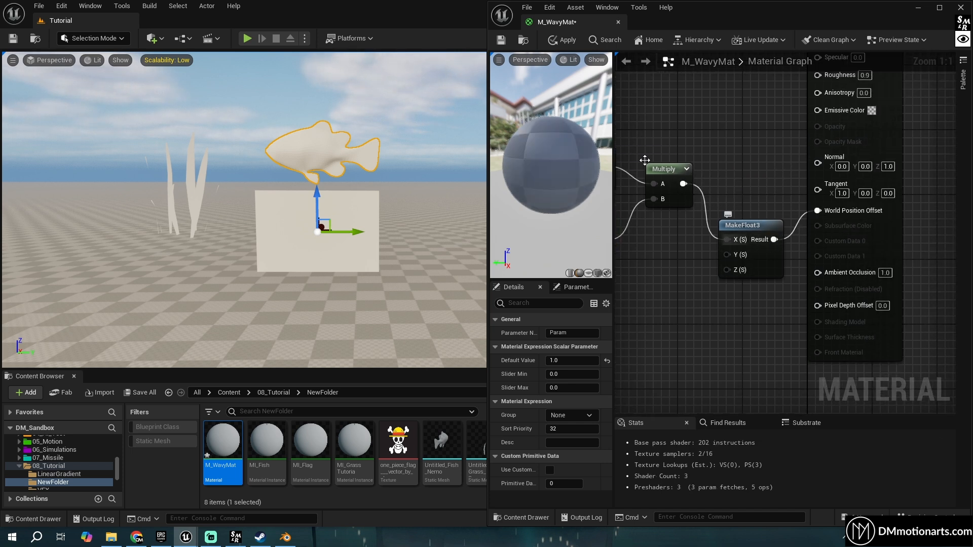
{"action": "left_click", "coordinate": [557, 41]}
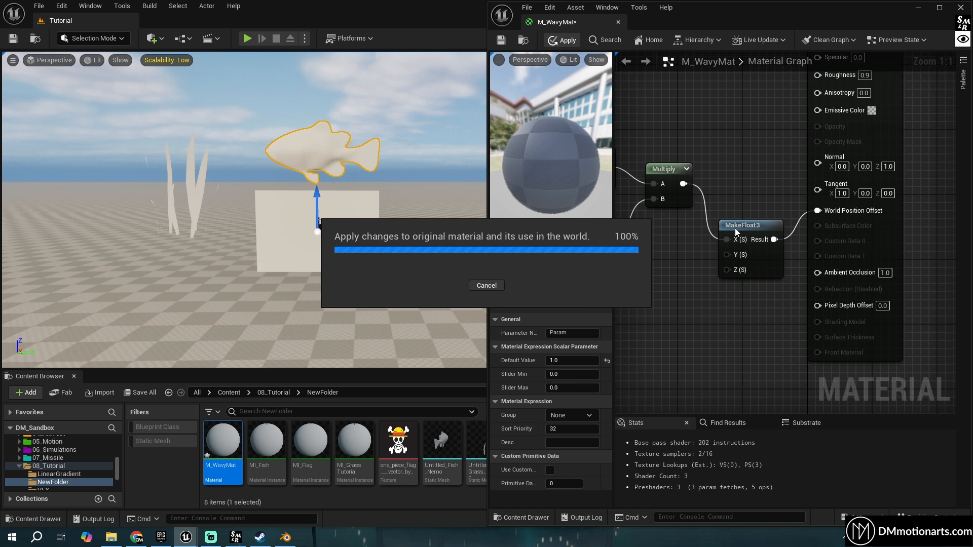
Raise the Param value to about 2438 and examine the displaced meshes from several angles.
{"action": "right_click_drag", "start_coordinate": [699, 264], "coordinate": [825, 260]}
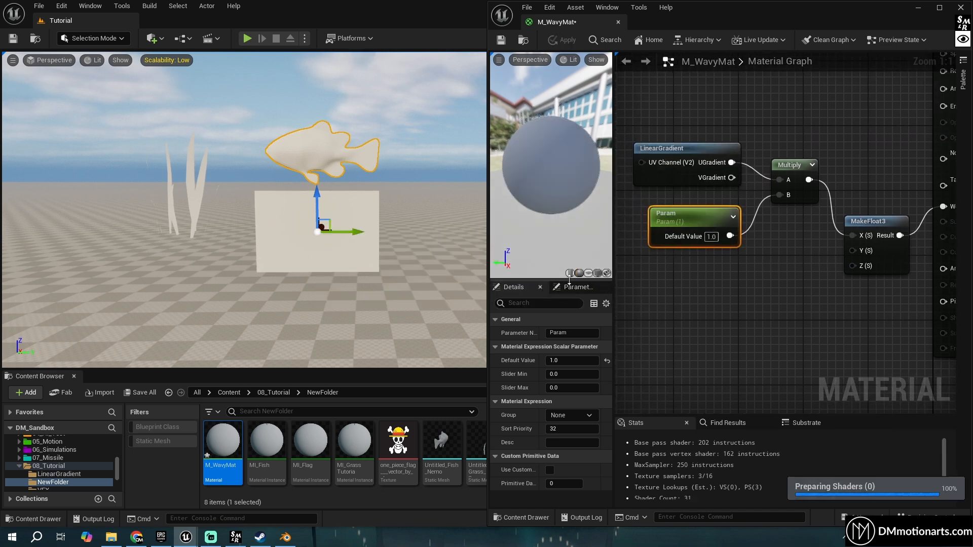
{"action": "left_click", "coordinate": [573, 287]}
{"action": "left_click_drag", "start_coordinate": [552, 329], "coordinate": [605, 329]}
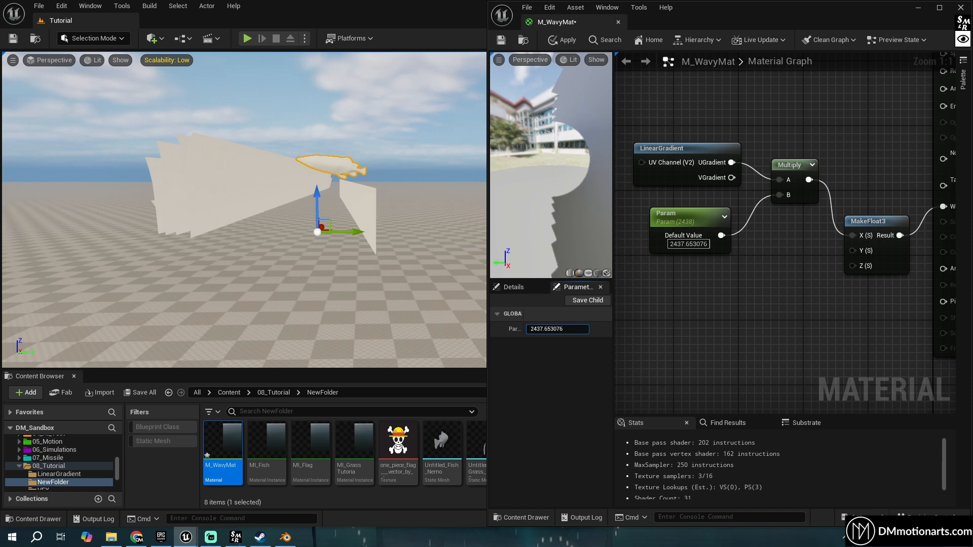
{"action": "right_click_drag", "start_coordinate": [405, 228], "coordinate": [325, 273]}
{"action": "right_click_drag", "start_coordinate": [218, 171], "coordinate": [303, 174]}
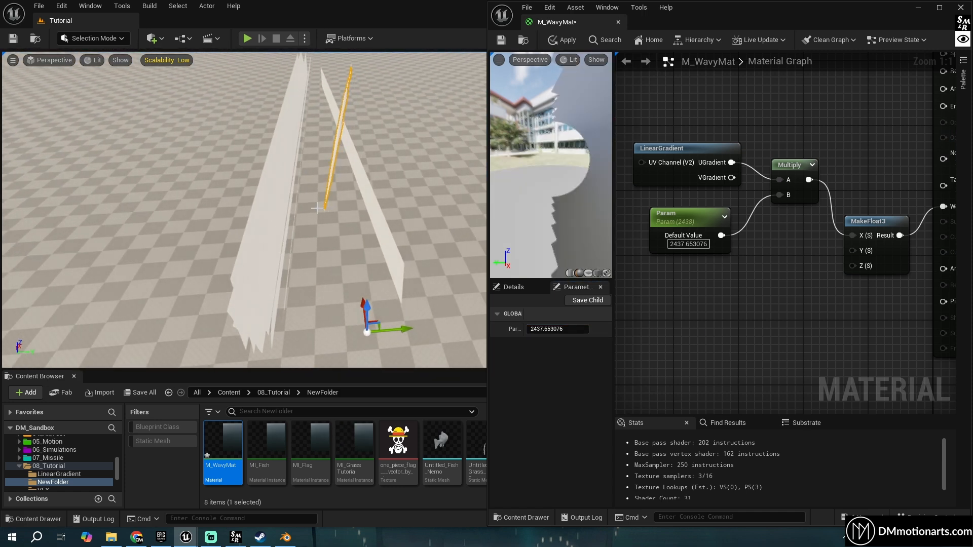
{"action": "right_click_drag", "start_coordinate": [317, 208], "coordinate": [343, 146]}
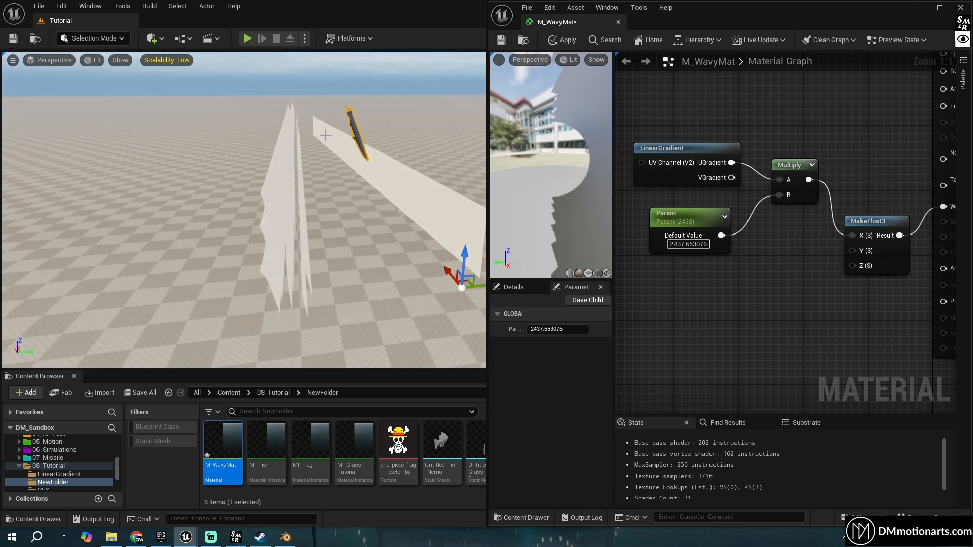
{"action": "right_click_drag", "start_coordinate": [407, 255], "coordinate": [390, 213]}
Connect UGradient to Base Color as well, and apply the material to view the gradient on the displaced meshes.
{"action": "left_click_drag", "start_coordinate": [688, 153], "coordinate": [702, 142]}
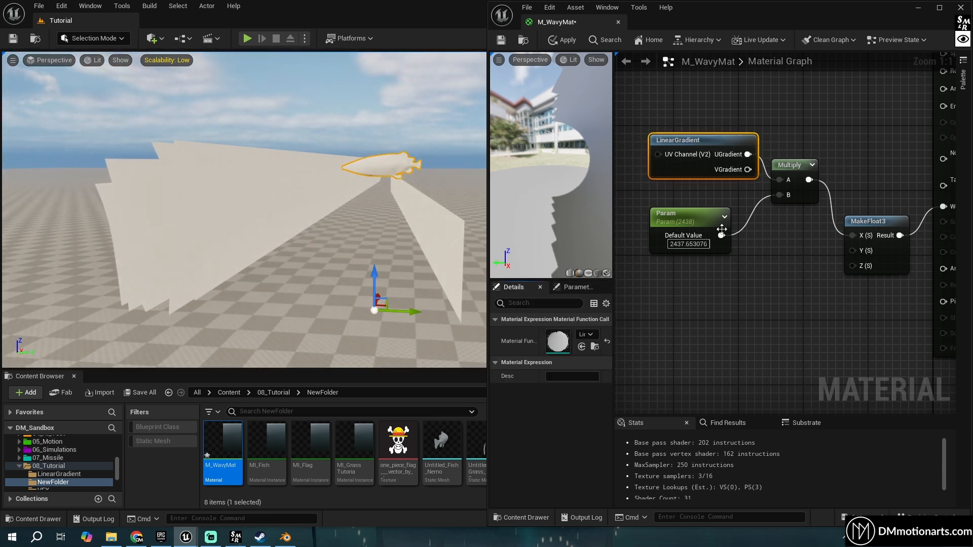
{"action": "scroll", "coordinate": [720, 226], "scroll_direction": "down", "scroll_amount": 3}
{"action": "right_click_drag", "start_coordinate": [741, 141], "coordinate": [702, 352]}
{"action": "left_click_drag", "start_coordinate": [712, 372], "coordinate": [844, 280]}
{"action": "left_click", "coordinate": [558, 40]}
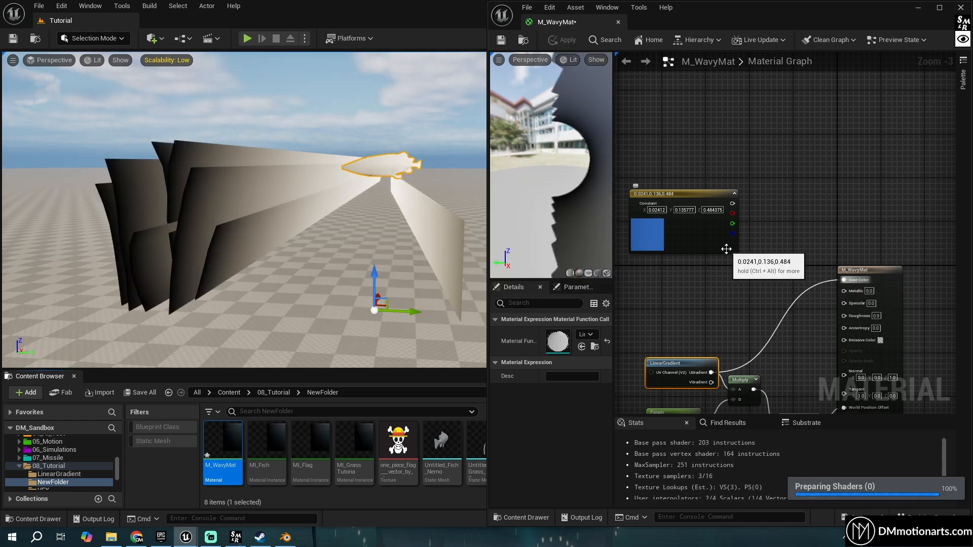
{"action": "mouse_move", "coordinate": [359, 229]}
{"action": "right_mouse_down"}
{"action": "mouse_move", "coordinate": [329, 230]}
{"action": "mouse_move", "coordinate": [373, 232]}
{"action": "mouse_move", "coordinate": [337, 230]}
{"action": "mouse_move", "coordinate": [361, 230]}
{"action": "right_mouse_up"}
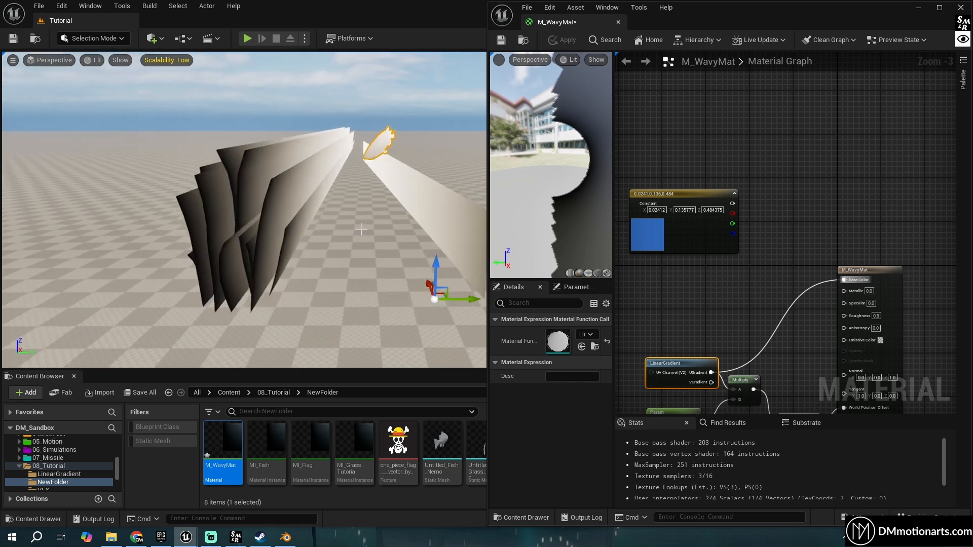
Reposition the Multiply and Param nodes below LinearGradient and compare the black-to-white gradient with the displacement of the meshes.
{"action": "right_click_drag", "start_coordinate": [677, 317], "coordinate": [702, 174]}
{"action": "scroll", "coordinate": [715, 243], "scroll_direction": "up", "scroll_amount": 3}
{"action": "left_click_drag", "start_coordinate": [794, 243], "coordinate": [802, 251]}
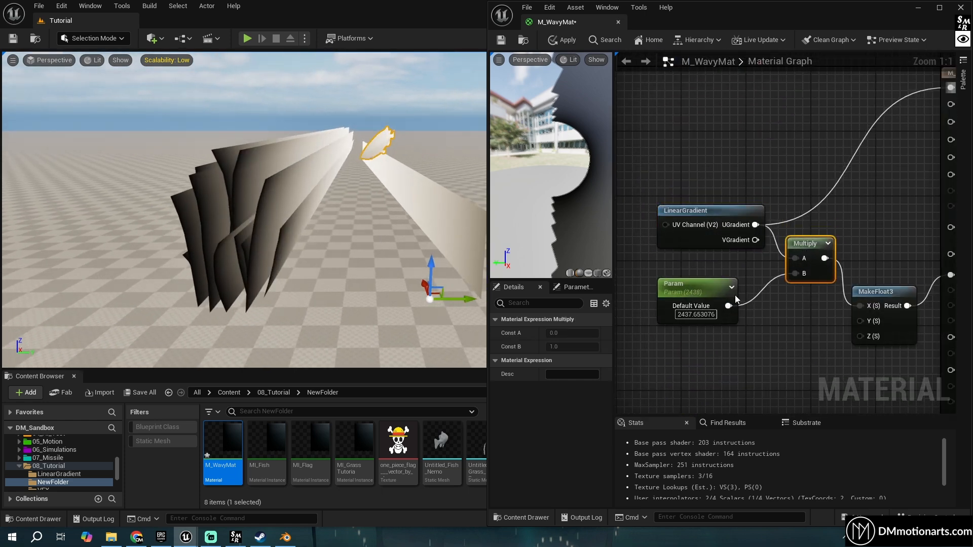
{"action": "left_click", "coordinate": [722, 289]}
{"action": "left_click_drag", "start_coordinate": [722, 289], "coordinate": [730, 281]}
{"action": "left_click", "coordinate": [657, 218]}
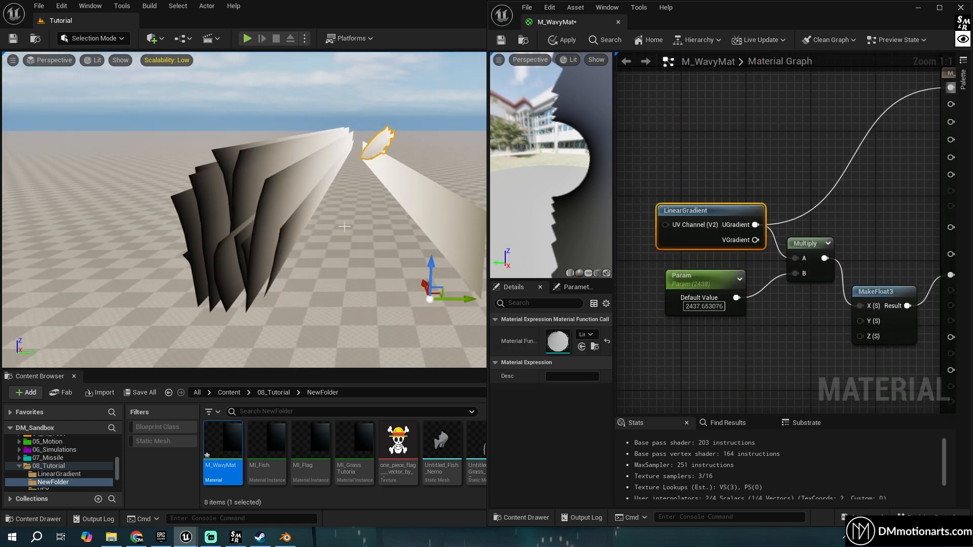
{"action": "right_click_drag", "start_coordinate": [342, 224], "coordinate": [341, 226]}
{"action": "left_click", "coordinate": [696, 278]}
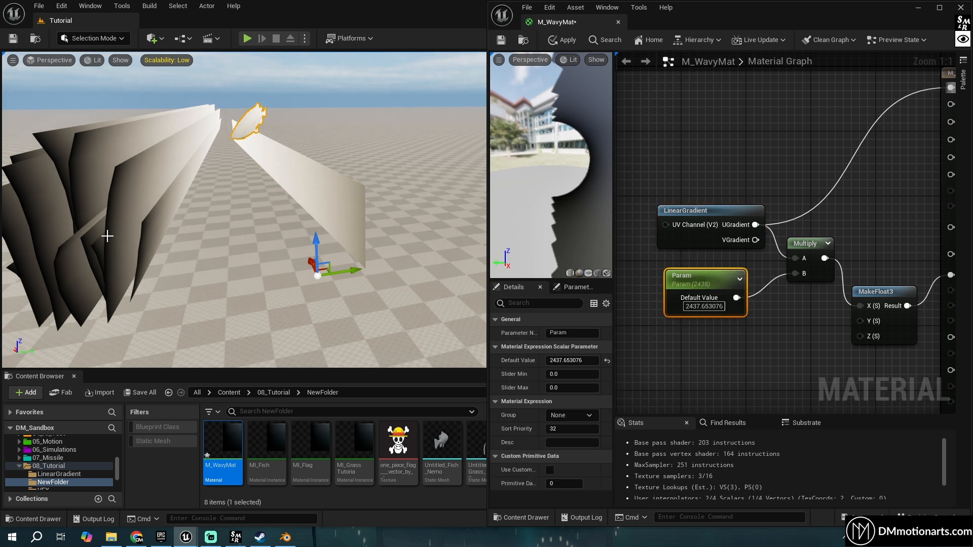
{"action": "left_click_drag", "start_coordinate": [732, 283], "coordinate": [731, 290]}
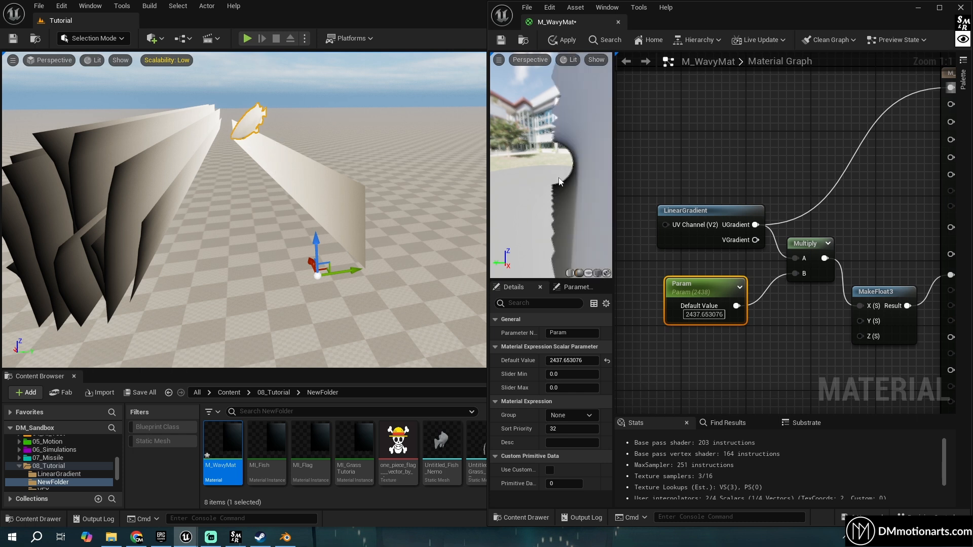
{"action": "right_click_drag", "start_coordinate": [838, 209], "coordinate": [808, 195]}
{"action": "left_click", "coordinate": [659, 290]}
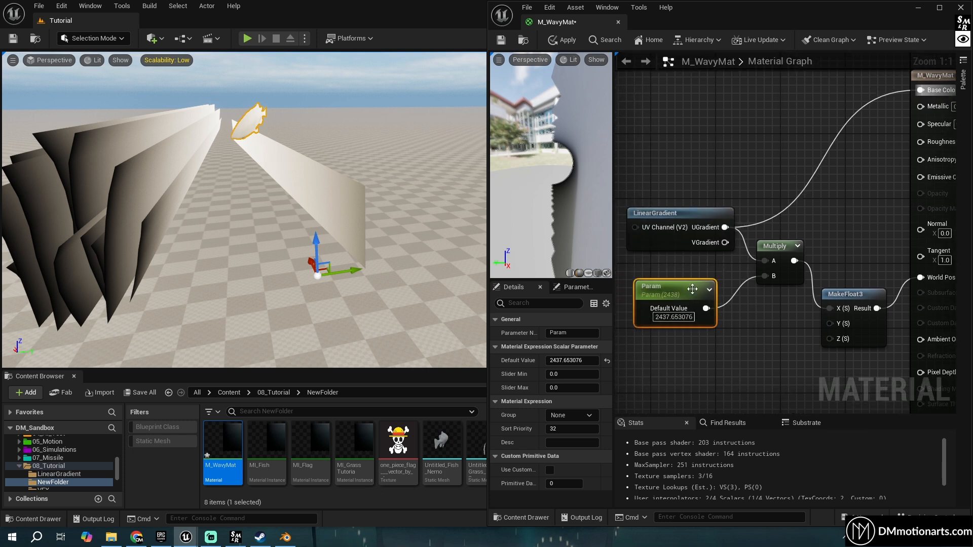
Set the Param value to 100 and view the displaced meshes from above.
{"action": "right_click_drag", "start_coordinate": [692, 289], "coordinate": [576, 283]}
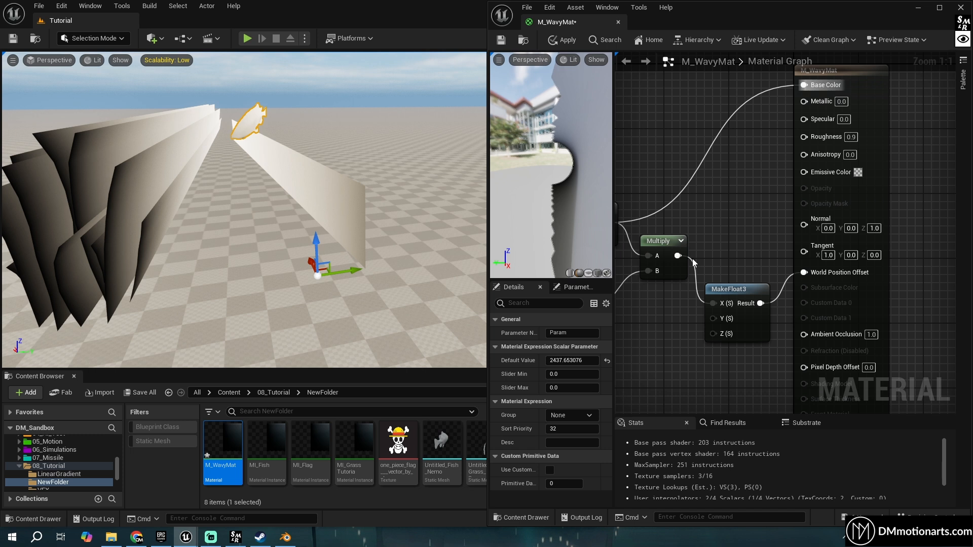
{"action": "right_click_drag", "start_coordinate": [691, 282], "coordinate": [759, 278]}
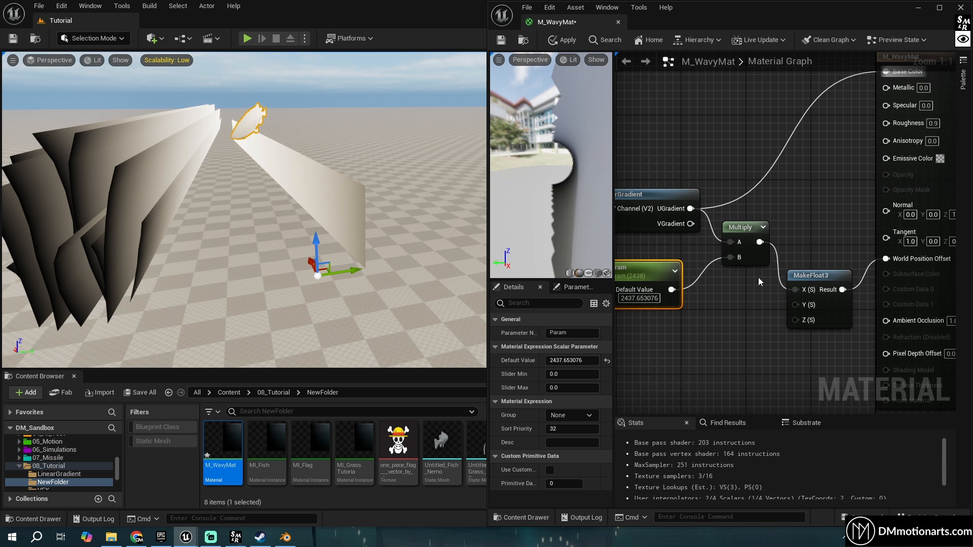
{"action": "right_click_drag", "start_coordinate": [672, 353], "coordinate": [707, 352]}
{"action": "left_click_drag", "start_coordinate": [706, 351], "coordinate": [663, 256]}
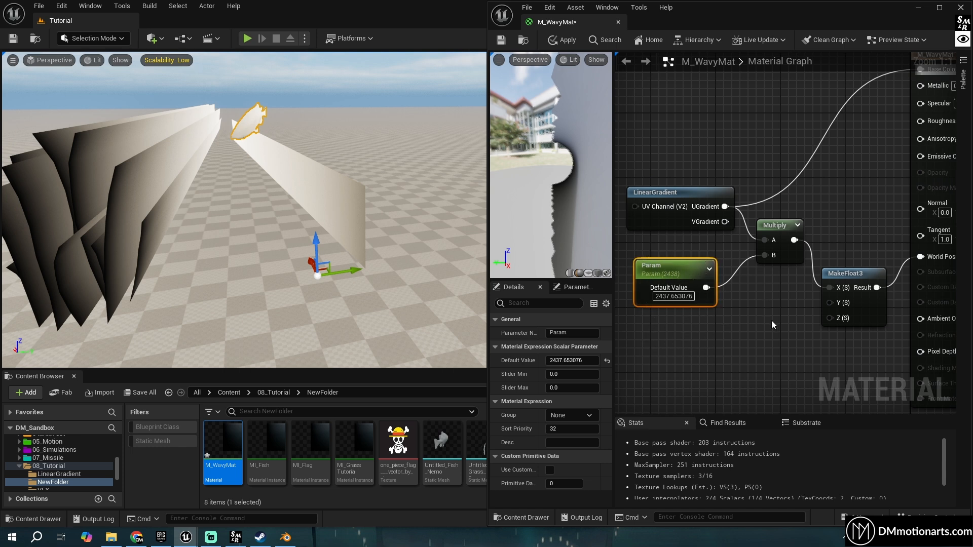
{"action": "right_click_drag", "start_coordinate": [772, 320], "coordinate": [782, 311]}
{"action": "left_click", "coordinate": [577, 286]}
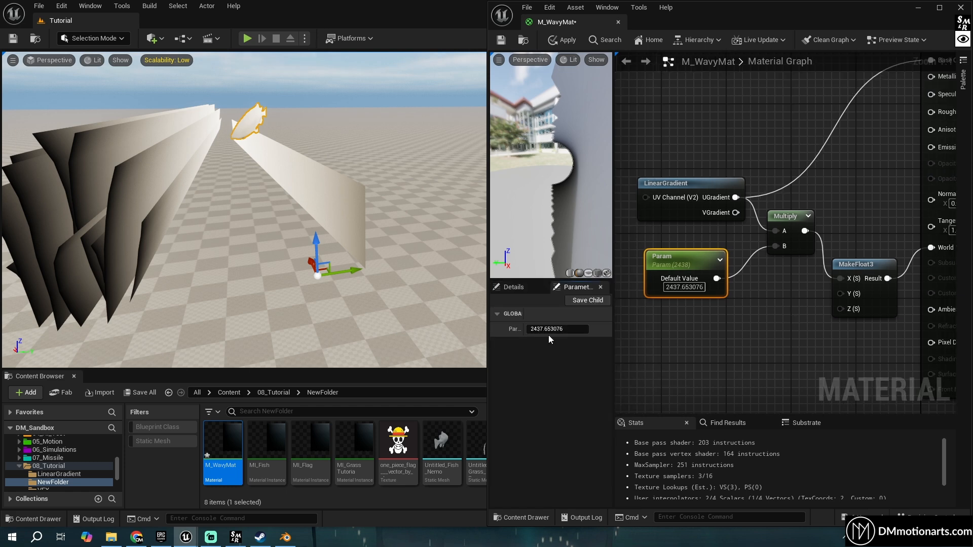
{"action": "type", "text": "100"}
{"action": "key", "text": "Return"}
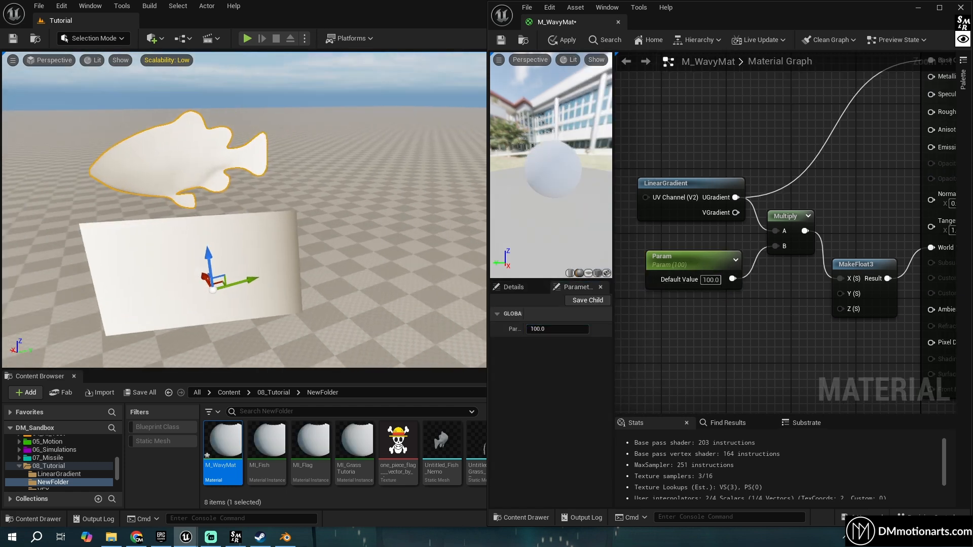
{"action": "right_click_drag", "start_coordinate": [244, 210], "coordinate": [195, 240]}
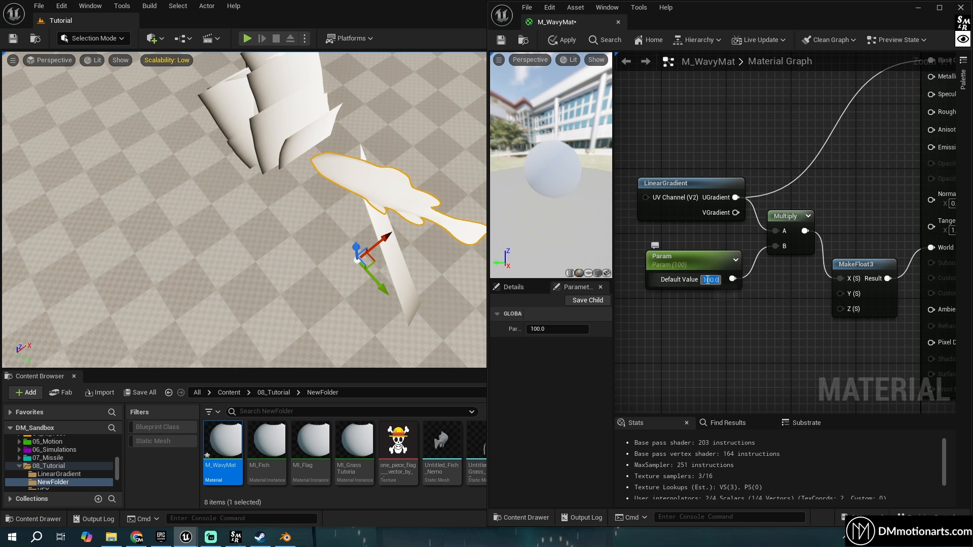
Switch the Param value between -100 and 100 to compare the displacement in opposite directions.
{"action": "left_click", "coordinate": [533, 329]}
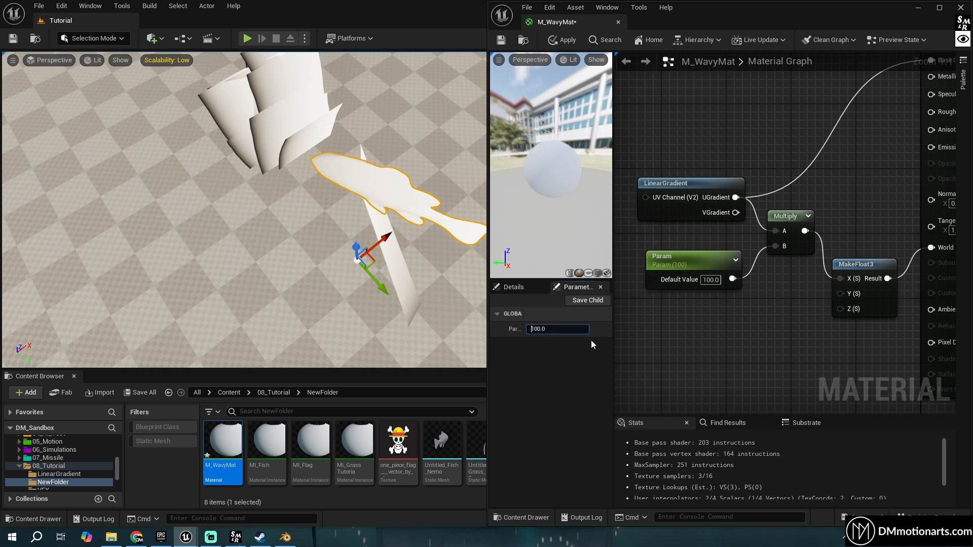
{"action": "type", "text": "-100"}
{"action": "key", "text": "Return"}
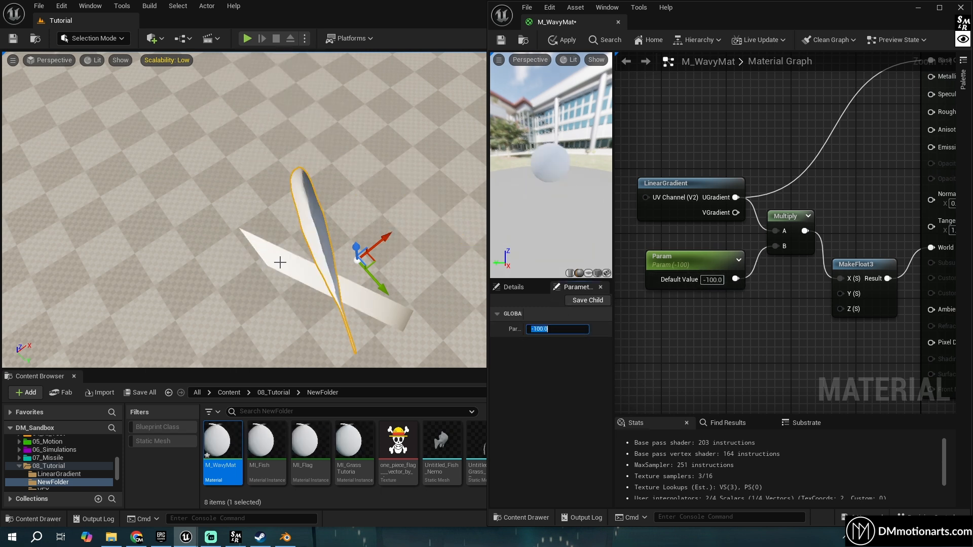
{"action": "left_click", "coordinate": [539, 332]}
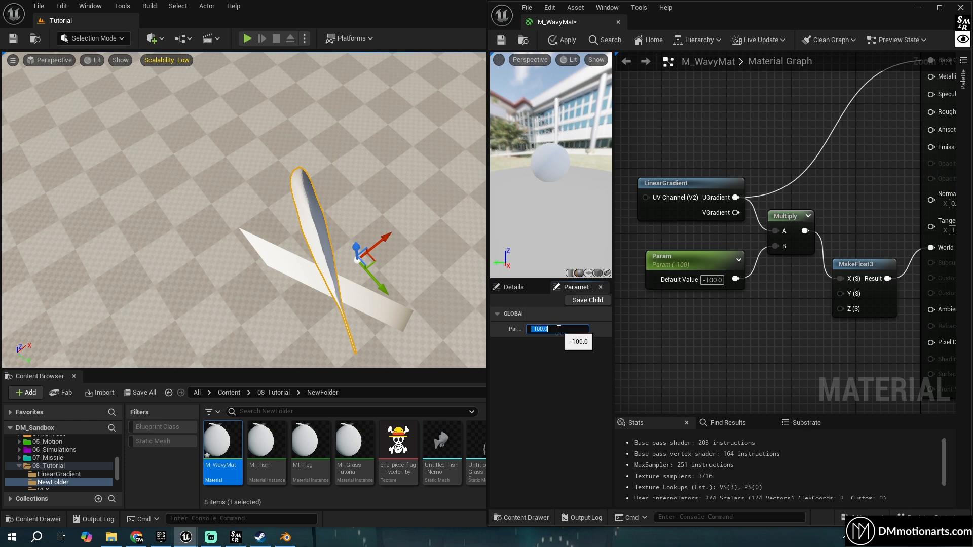
{"action": "type", "text": "100"}
{"action": "key", "text": "Return"}
{"action": "type", "text": "-100"}
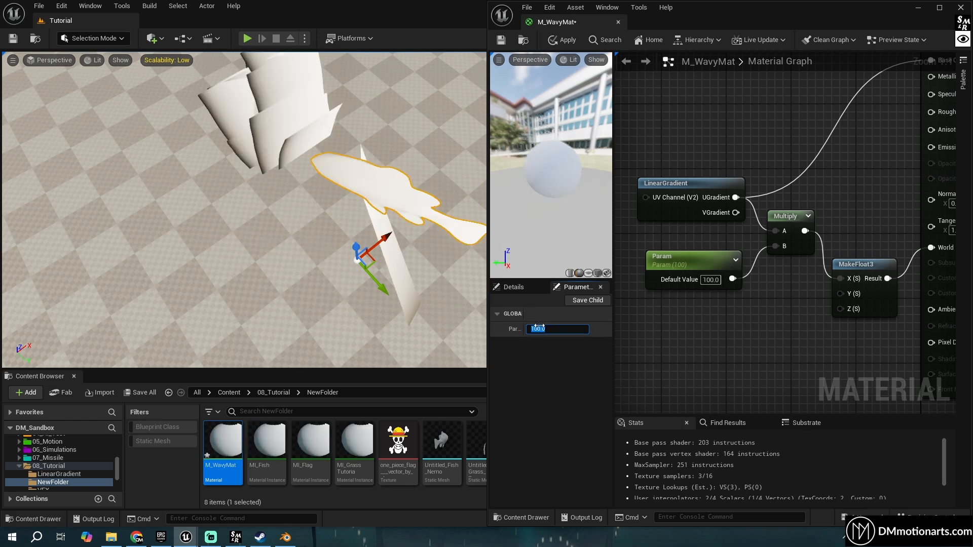
{"action": "key", "text": "Return"}
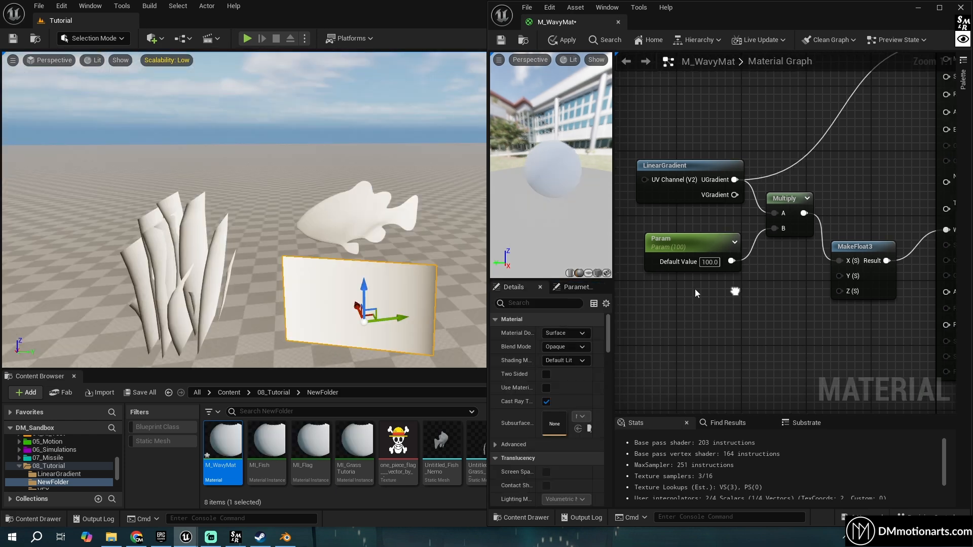
Examine the grass, fish and flag meshes from the front and above to compare how UGradient bends each one.
{"action": "right_click", "coordinate": [737, 294]}
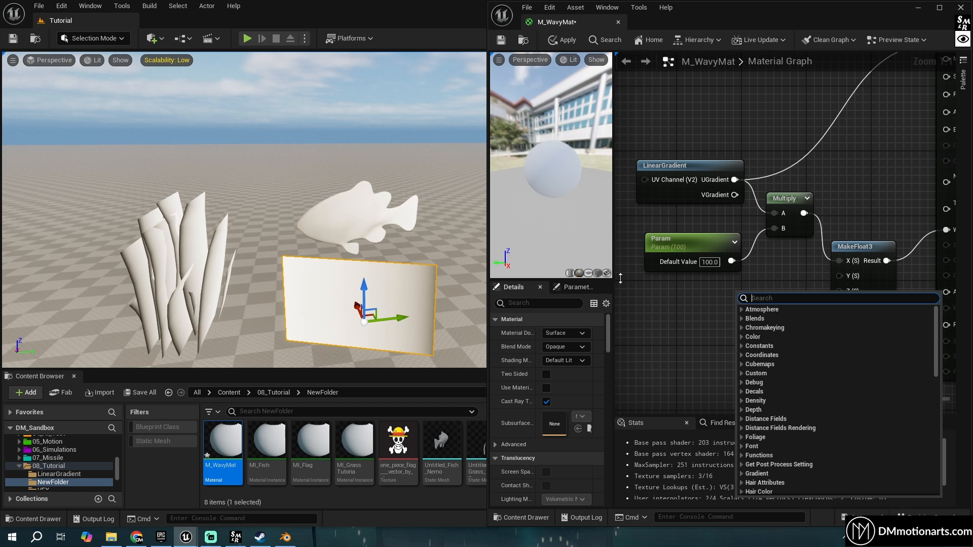
{"action": "right_click", "coordinate": [674, 303]}
{"action": "left_click", "coordinate": [280, 158]}
{"action": "right_click_drag", "start_coordinate": [280, 158], "coordinate": [243, 208]}
{"action": "key", "text": "s"}
{"action": "key", "text": "w"}
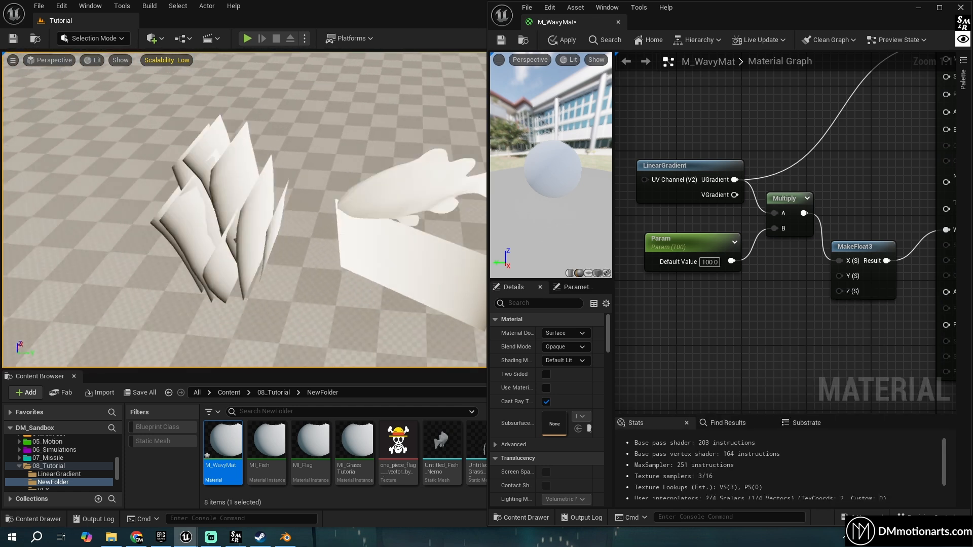
{"action": "right_click_drag", "start_coordinate": [350, 175], "coordinate": [337, 203]}
{"action": "right_click_drag", "start_coordinate": [295, 119], "coordinate": [296, 104]}
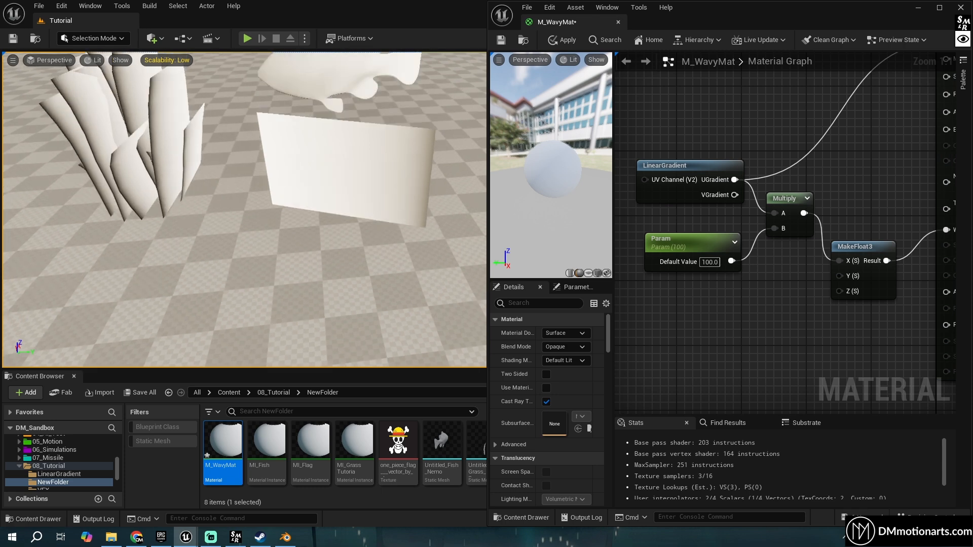
{"action": "right_click_drag", "start_coordinate": [269, 160], "coordinate": [270, 134]}
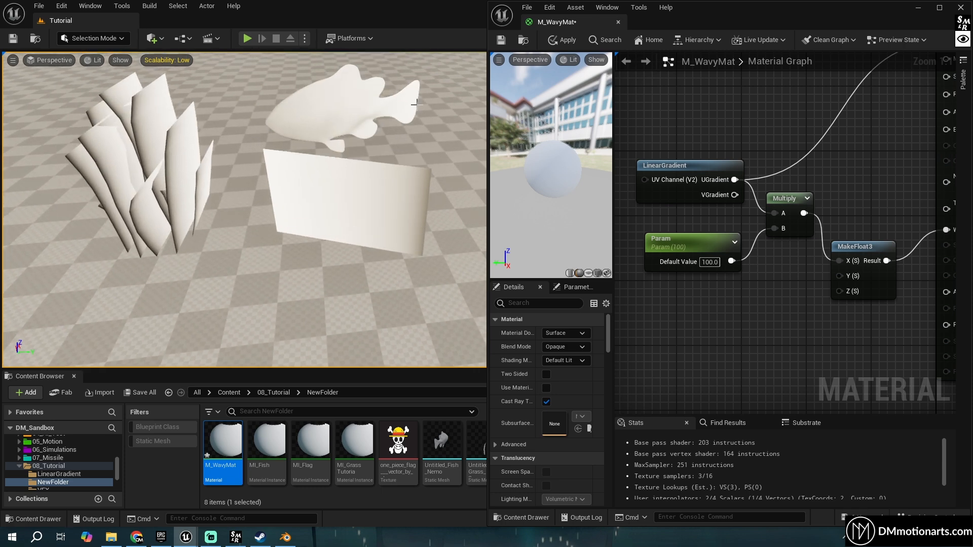
{"action": "right_click_drag", "start_coordinate": [414, 101], "coordinate": [330, 195]}
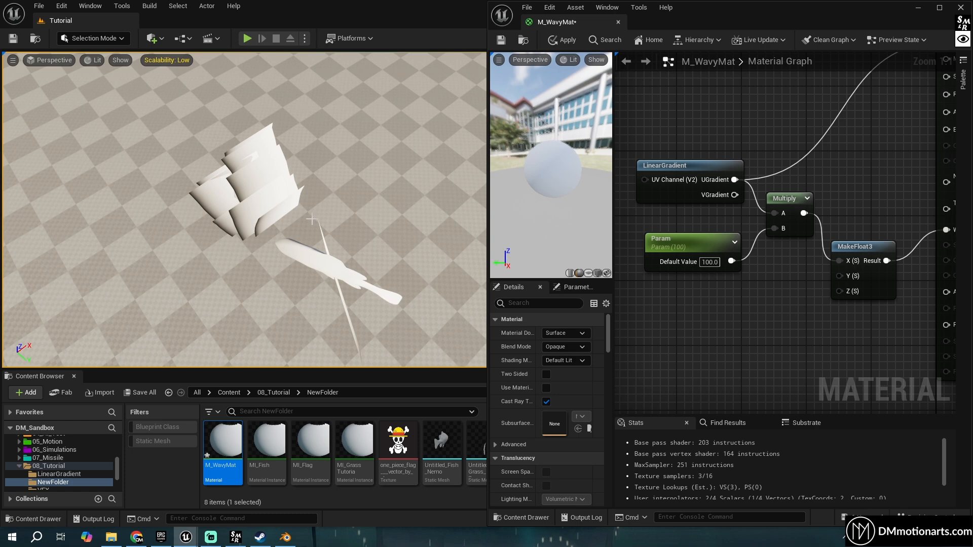
Feed VGradient instead of UGradient into the Multiply node's A input and apply the material to the meshes.
{"action": "right_click_drag", "start_coordinate": [334, 235], "coordinate": [373, 190]}
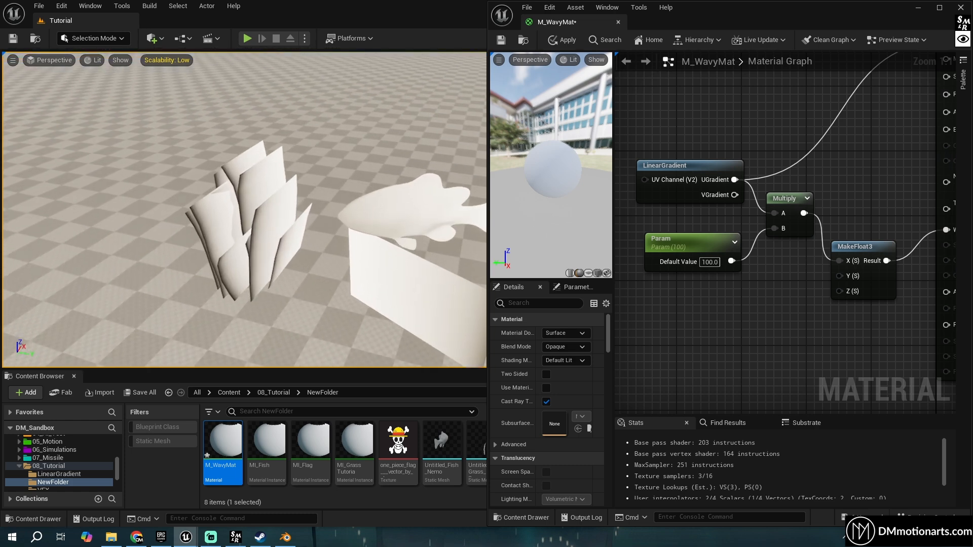
{"action": "left_click_drag", "start_coordinate": [735, 195], "coordinate": [774, 214]}
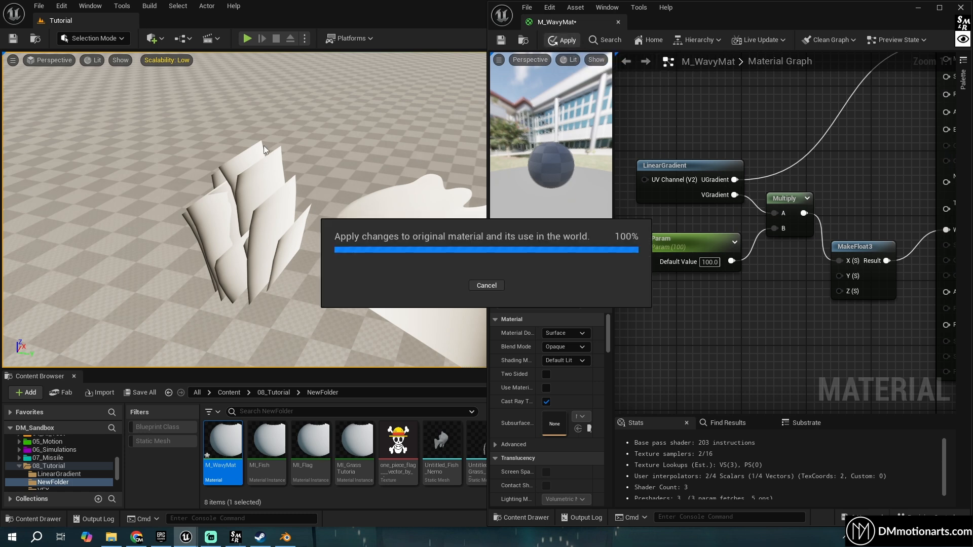
{"action": "right_click_drag", "start_coordinate": [350, 196], "coordinate": [319, 147]}
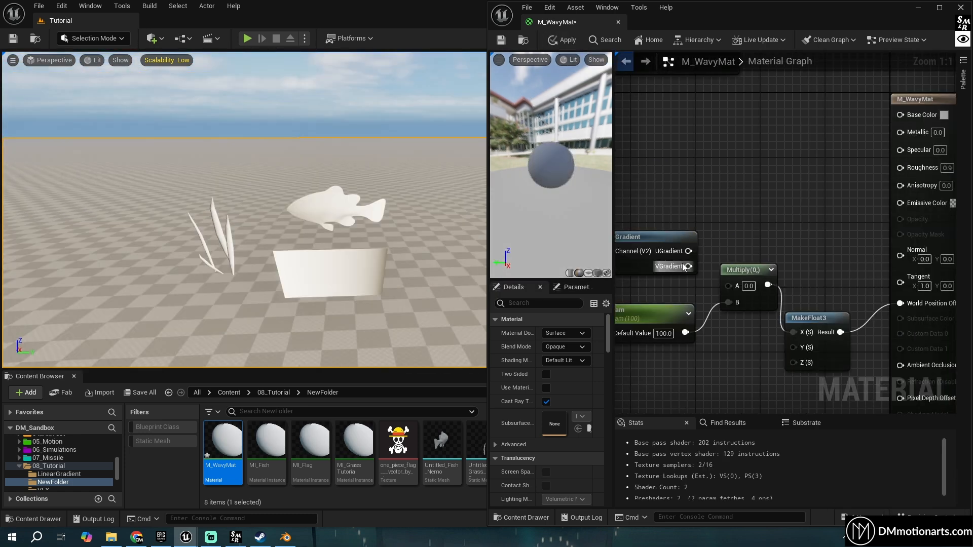
Connect VGradient to Base Color, disconnect MakeFloat3 from World Position Offset, and apply the material to view the vertical gradient.
{"action": "left_click_drag", "start_coordinate": [688, 267], "coordinate": [901, 115]}
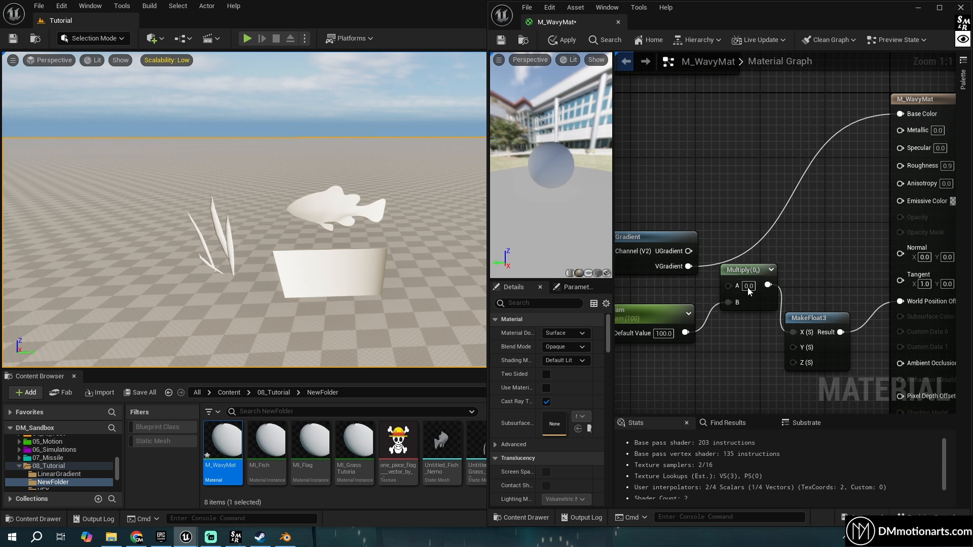
{"action": "left_click_drag", "start_coordinate": [737, 299], "coordinate": [737, 339]}
{"action": "left_click", "coordinate": [836, 335], "text": "alt"}
{"action": "left_click", "coordinate": [562, 40]}
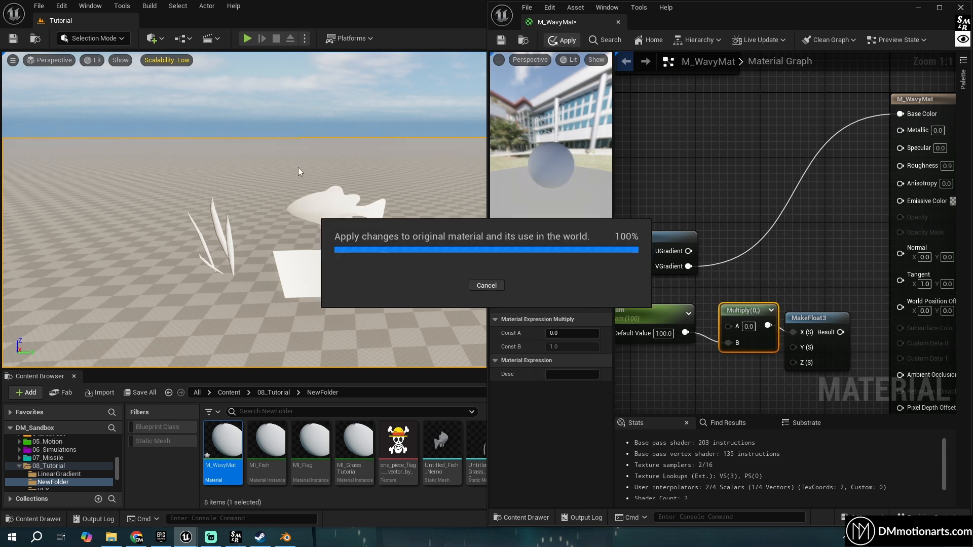
{"action": "right_click_drag", "start_coordinate": [274, 167], "coordinate": [258, 147]}
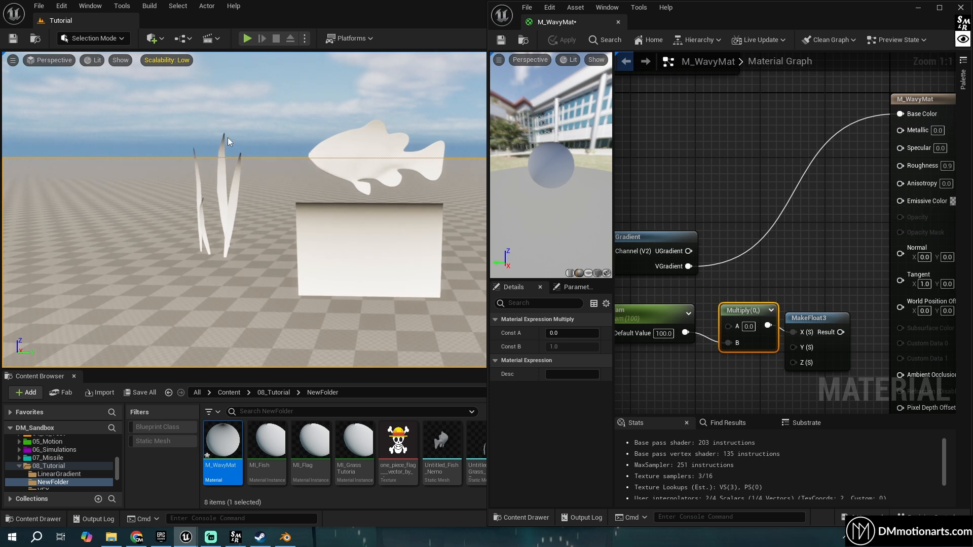
Invert VGradient with a 1-x node feeding Base Color and apply the material.
{"action": "left_click_drag", "start_coordinate": [681, 270], "coordinate": [719, 238]}
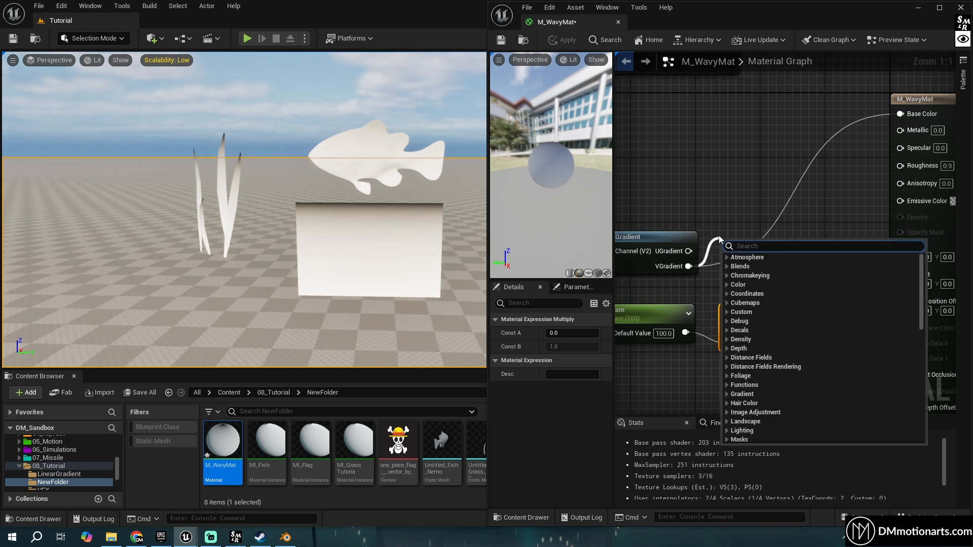
{"action": "key", "text": "Escape"}
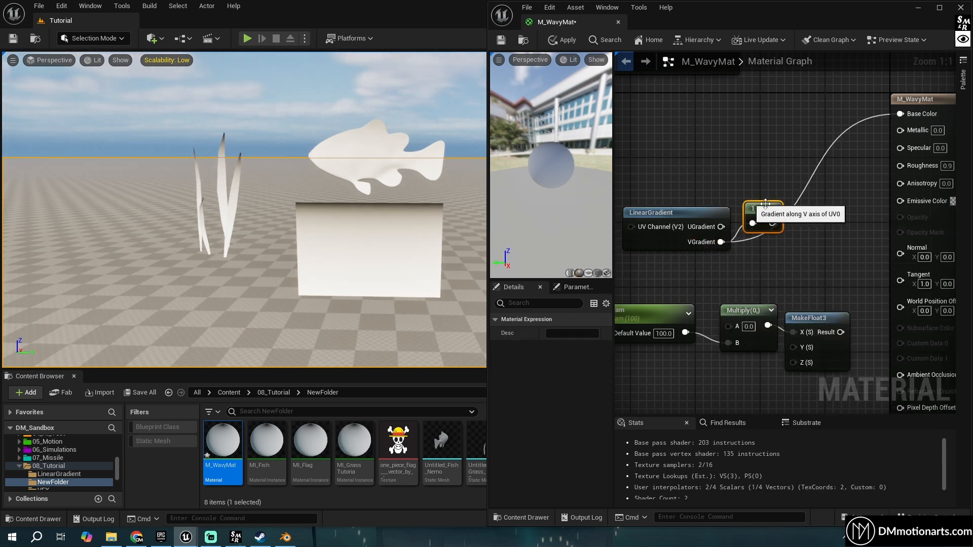
{"action": "left_click_drag", "start_coordinate": [765, 203], "coordinate": [763, 176]}
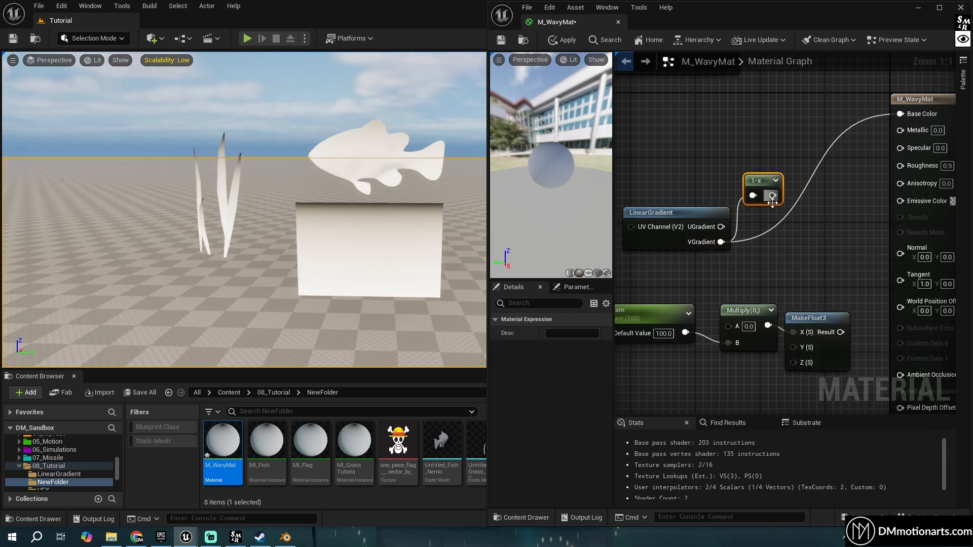
{"action": "left_click", "coordinate": [562, 40]}
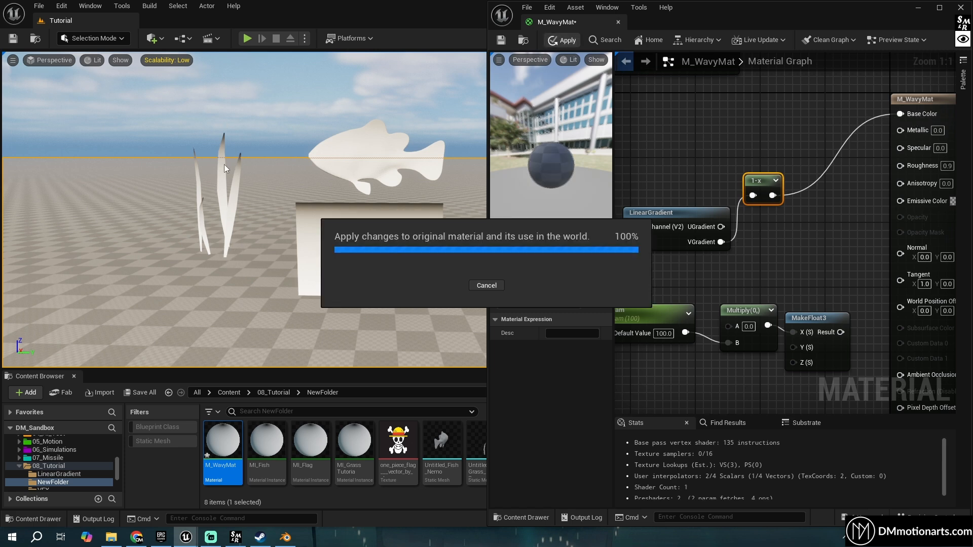
Examine the inverted vertical gradient on the grass, fish and flag meshes up close and from a distance.
{"action": "right_click_drag", "start_coordinate": [258, 235], "coordinate": [256, 264]}
{"action": "key", "text": "w"}
{"action": "key", "text": "s"}
{"action": "right_click_drag", "start_coordinate": [287, 215], "coordinate": [256, 200]}
{"action": "key", "text": "w"}
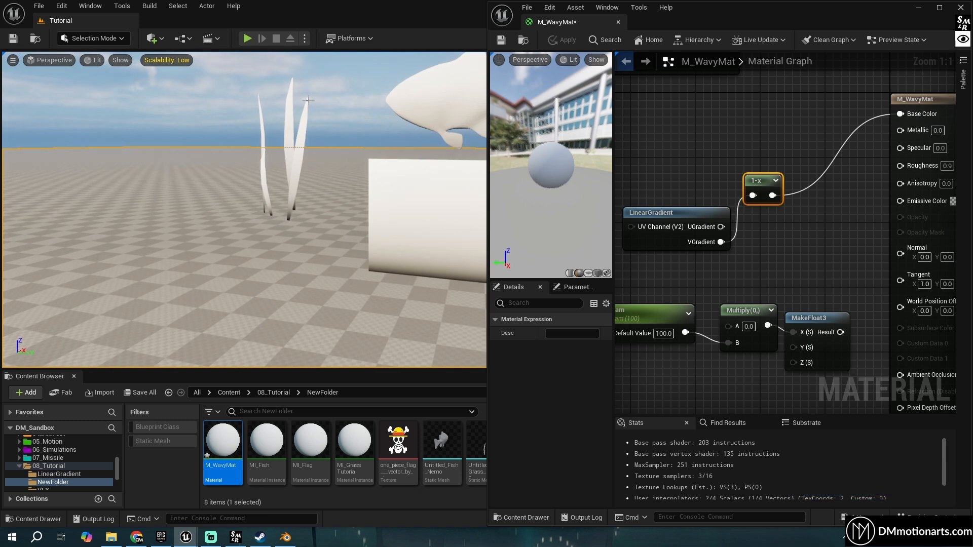
{"action": "right_click_drag", "start_coordinate": [365, 140], "coordinate": [405, 120]}
{"action": "key", "text": "s"}
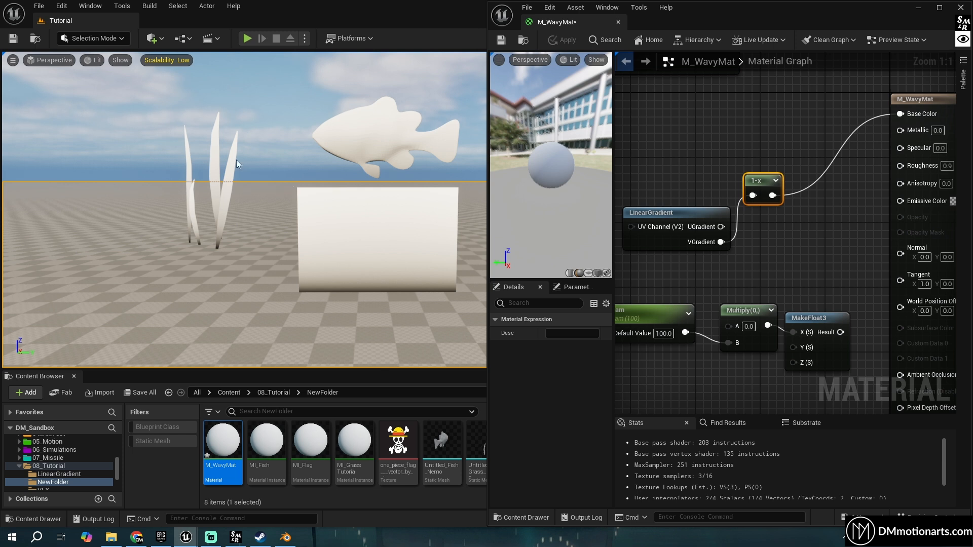
{"action": "key", "text": "w"}
{"action": "right_click_drag", "start_coordinate": [236, 160], "coordinate": [256, 160]}
{"action": "key", "text": "s"}
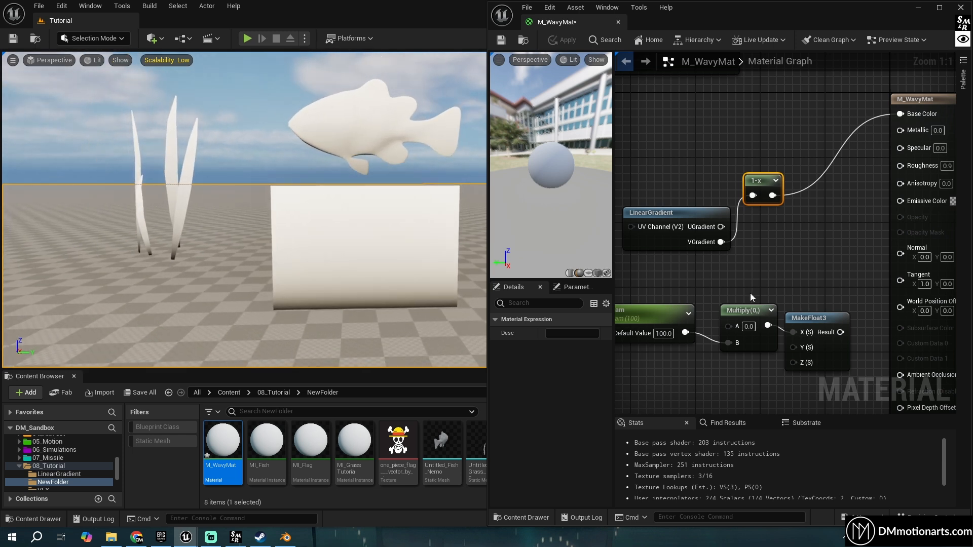
Delete the 1-x node and connect UGradient to the Multiply node's A input.
{"action": "right_click_drag", "start_coordinate": [751, 293], "coordinate": [827, 263]}
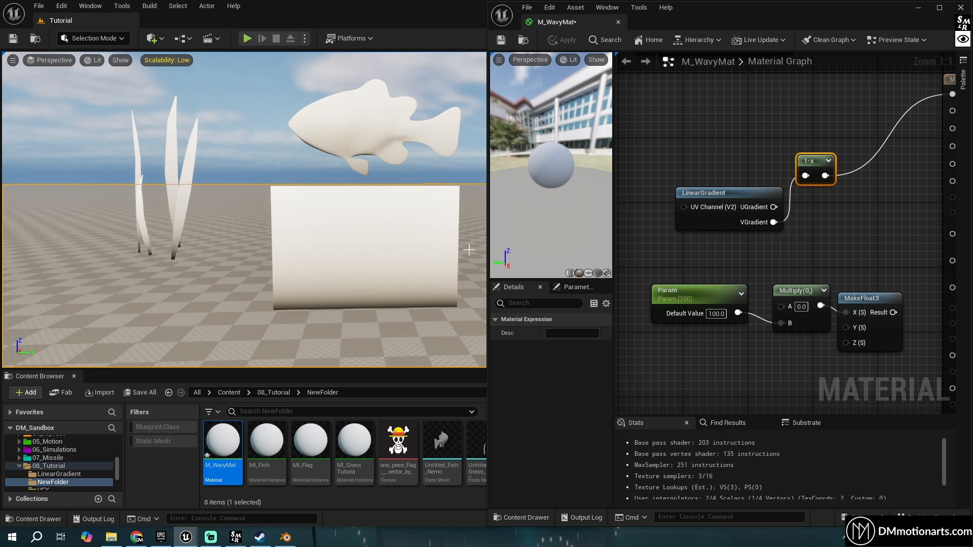
{"action": "left_click_drag", "start_coordinate": [722, 142], "coordinate": [856, 240]}
{"action": "left_click", "coordinate": [825, 164]}
{"action": "key", "text": "Delete"}
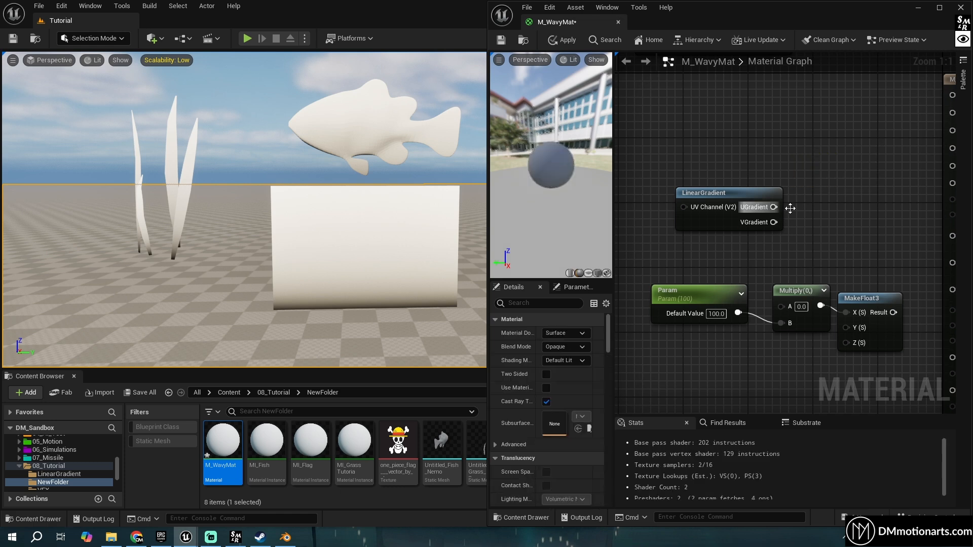
{"action": "right_click_drag", "start_coordinate": [770, 208], "coordinate": [700, 226]}
{"action": "left_click_drag", "start_coordinate": [700, 226], "coordinate": [713, 326]}
{"action": "right_click_drag", "start_coordinate": [780, 282], "coordinate": [844, 183]}
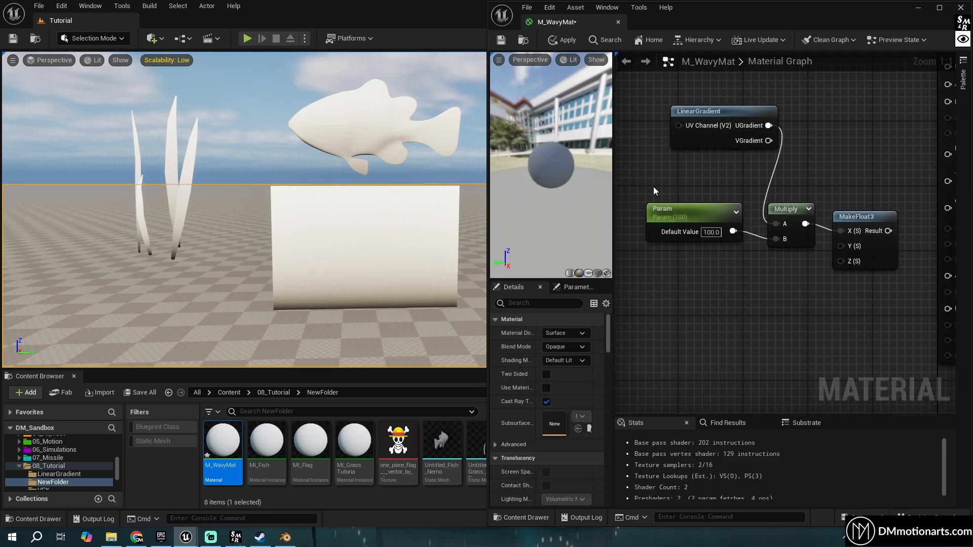
Delete the Param node and connect UGradient to Base Color.
{"action": "left_click_drag", "start_coordinate": [653, 187], "coordinate": [719, 252]}
{"action": "key", "text": "Delete"}
{"action": "left_click_drag", "start_coordinate": [720, 111], "coordinate": [636, 152]}
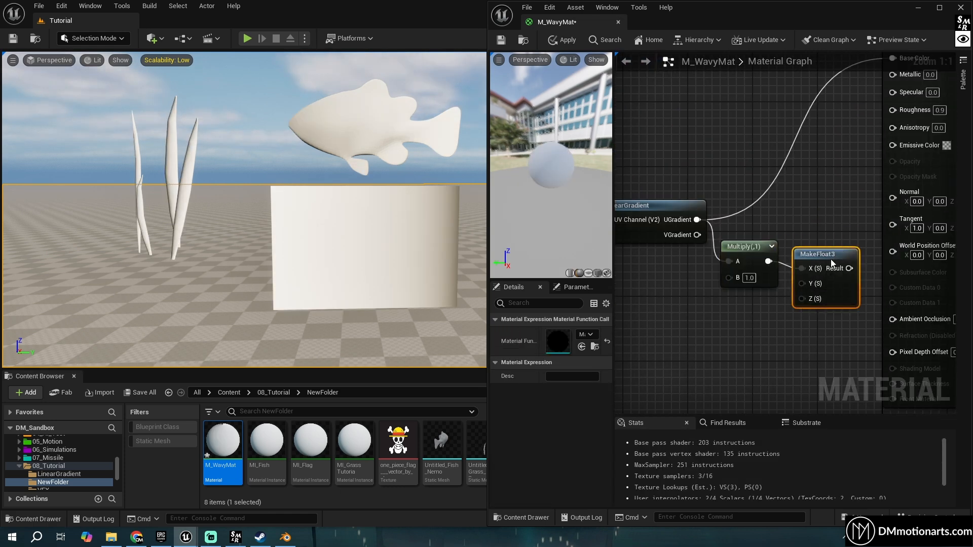
Connect the MakeFloat3 result to World Position Offset, reposition the node beside Multiply, and select the flag mesh.
{"action": "left_click_drag", "start_coordinate": [831, 260], "coordinate": [831, 246]}
{"action": "right_click_drag", "start_coordinate": [868, 275], "coordinate": [813, 278]}
{"action": "left_click_drag", "start_coordinate": [793, 255], "coordinate": [844, 253]}
{"action": "left_click_drag", "start_coordinate": [775, 236], "coordinate": [783, 269]}
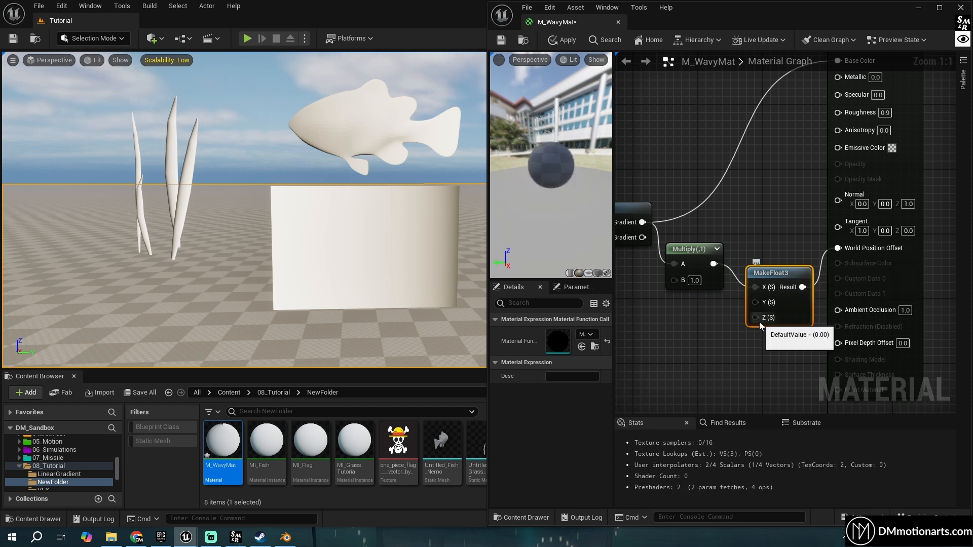
{"action": "left_click_drag", "start_coordinate": [260, 139], "coordinate": [269, 162], "text": "alt"}
{"action": "left_click", "coordinate": [343, 248]}
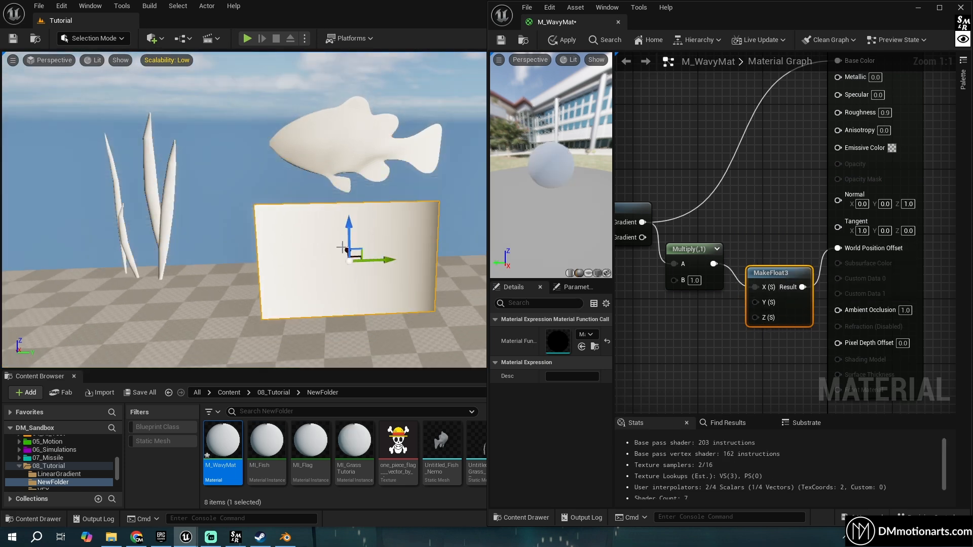
Check the flag mesh from the side and front, and lower the Multiply node between LinearGradient and MakeFloat3.
{"action": "left_click_drag", "start_coordinate": [343, 248], "coordinate": [425, 309], "text": "alt"}
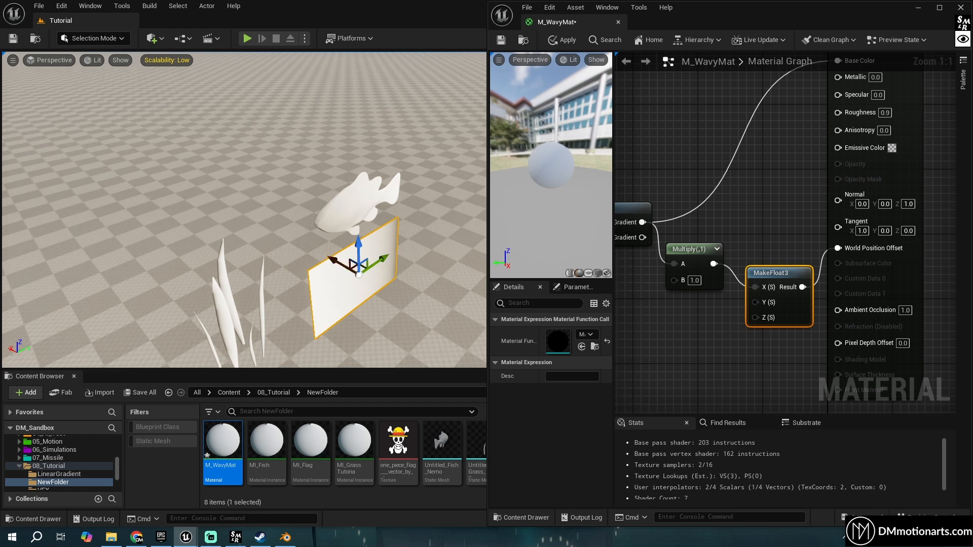
{"action": "key", "text": "f"}
{"action": "right_click_drag", "start_coordinate": [325, 244], "coordinate": [365, 210]}
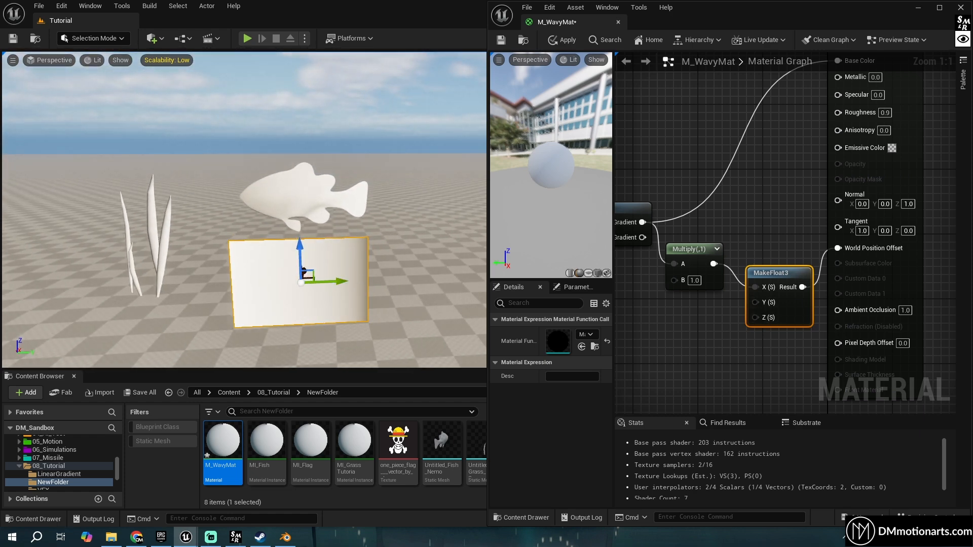
{"action": "right_click_drag", "start_coordinate": [304, 203], "coordinate": [281, 192]}
{"action": "right_click_drag", "start_coordinate": [709, 217], "coordinate": [769, 205]}
{"action": "left_click_drag", "start_coordinate": [753, 242], "coordinate": [753, 259]}
{"action": "right_click_drag", "start_coordinate": [675, 272], "coordinate": [716, 258]}
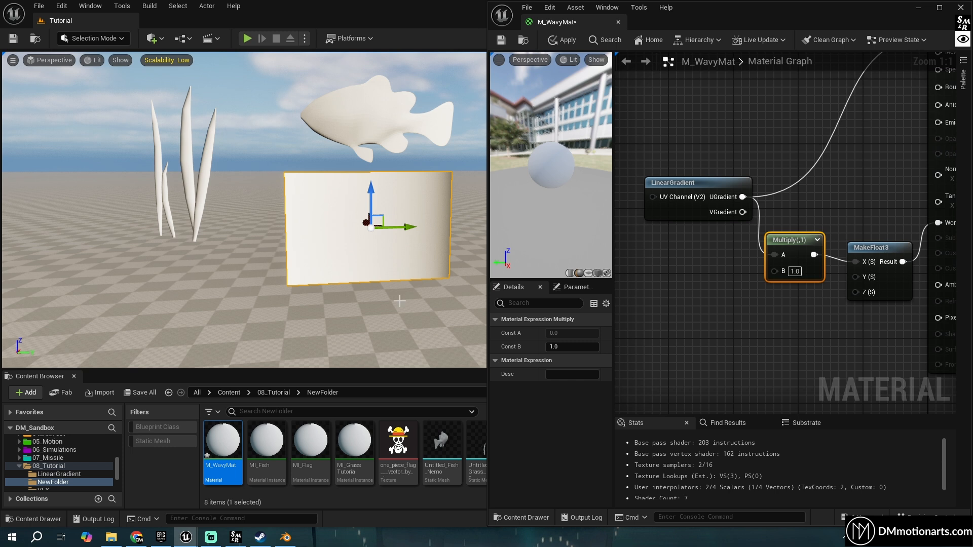
Add a Sine node to the material graph and place it below LinearGradient, beside the Multiply node.
{"action": "right_click_drag", "start_coordinate": [725, 294], "coordinate": [755, 284]}
{"action": "right_click", "coordinate": [666, 289]}
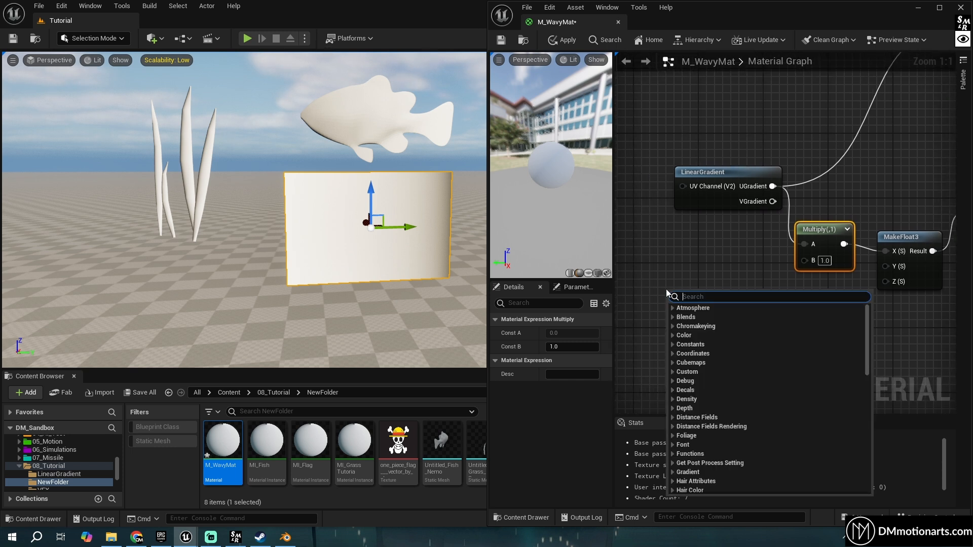
{"action": "type", "text": "sine"}
{"action": "key", "text": "Return"}
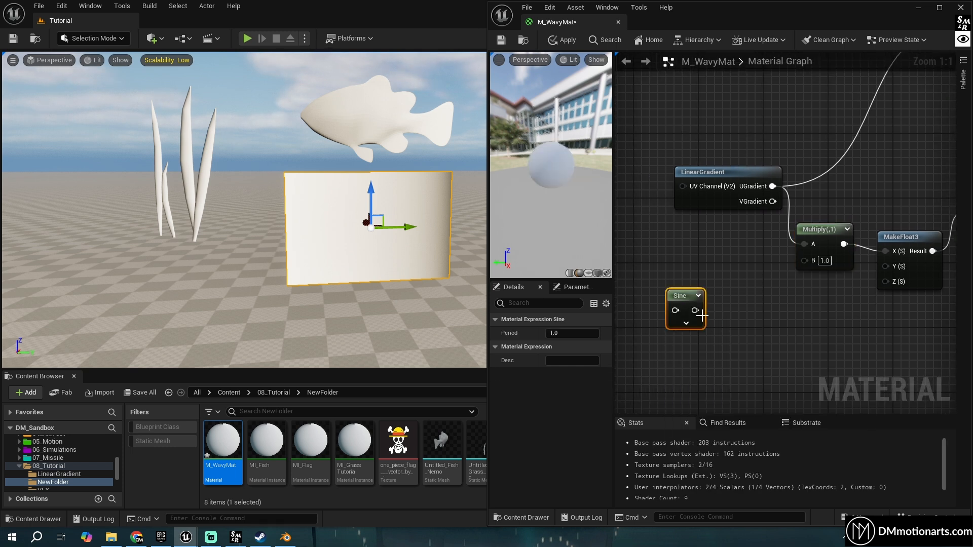
{"action": "left_click_drag", "start_coordinate": [691, 298], "coordinate": [740, 256]}
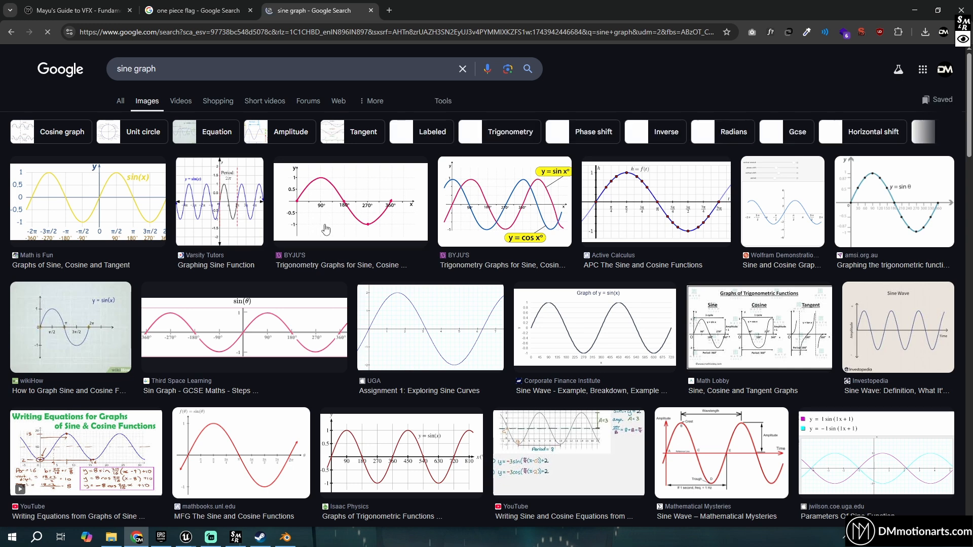
Enlarge the Math is Fun sin(x) graph in the browser's image results to study it, and return to Unreal Editor.
{"action": "left_click", "coordinate": [114, 179]}
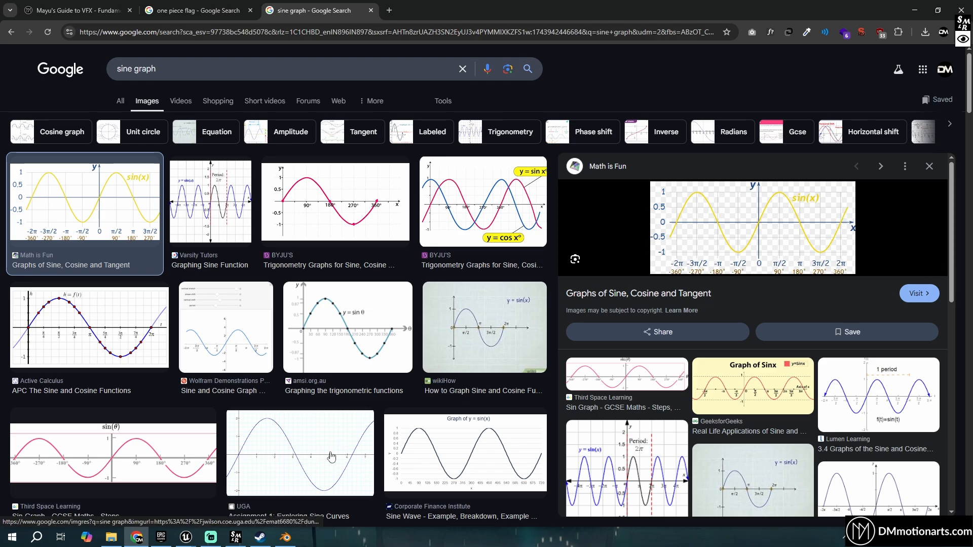
{"action": "left_click", "coordinate": [285, 538]}
{"action": "left_click", "coordinate": [186, 538]}
{"action": "left_click", "coordinate": [225, 480]}
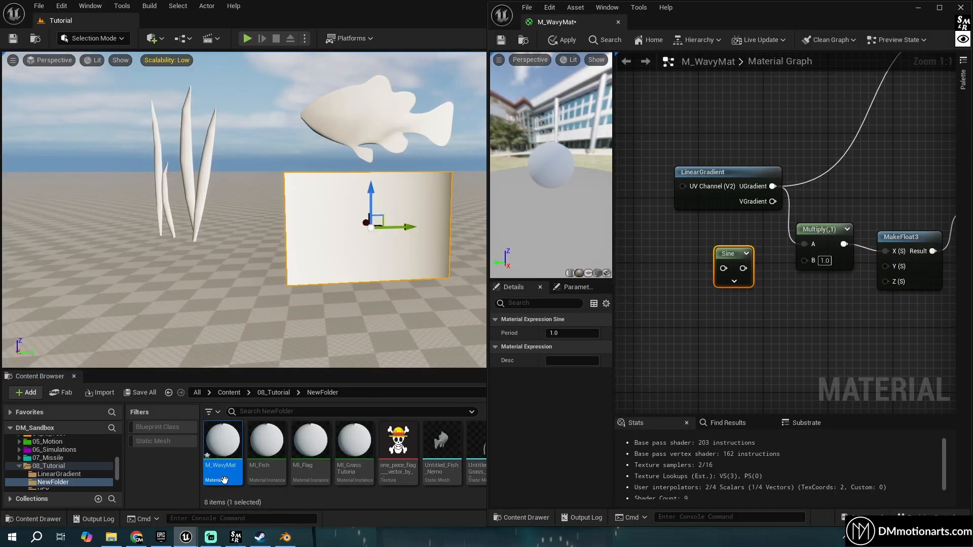
Lower the Sine node to make room, and add a Time node just before it in the graph.
{"action": "right_click_drag", "start_coordinate": [728, 320], "coordinate": [695, 331]}
{"action": "mouse_move", "coordinate": [705, 261]}
{"action": "left_mouse_down"}
{"action": "mouse_move", "coordinate": [694, 302]}
{"action": "mouse_move", "coordinate": [705, 303]}
{"action": "left_mouse_up"}
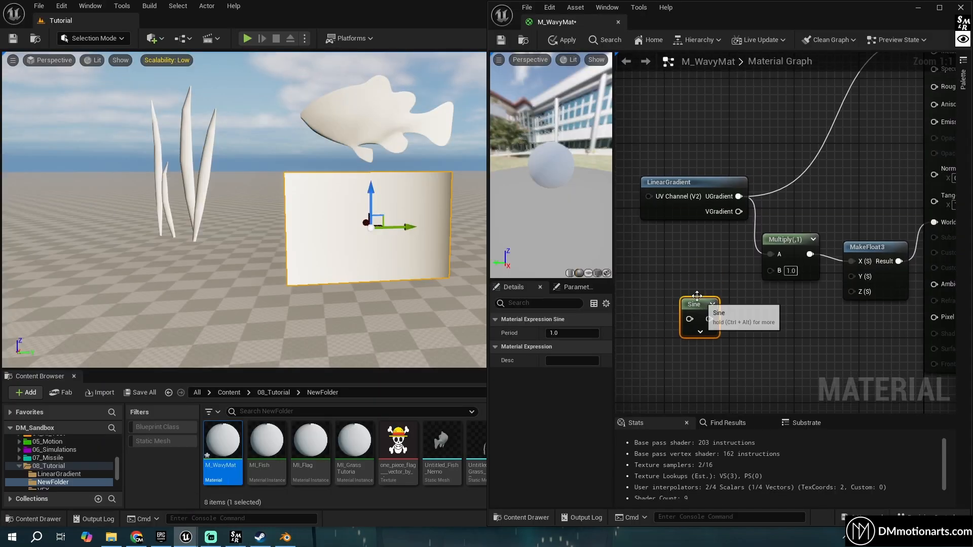
{"action": "left_click_drag", "start_coordinate": [663, 277], "coordinate": [735, 360]}
{"action": "right_click_drag", "start_coordinate": [601, 334], "coordinate": [680, 290]}
{"action": "right_click", "coordinate": [652, 284]}
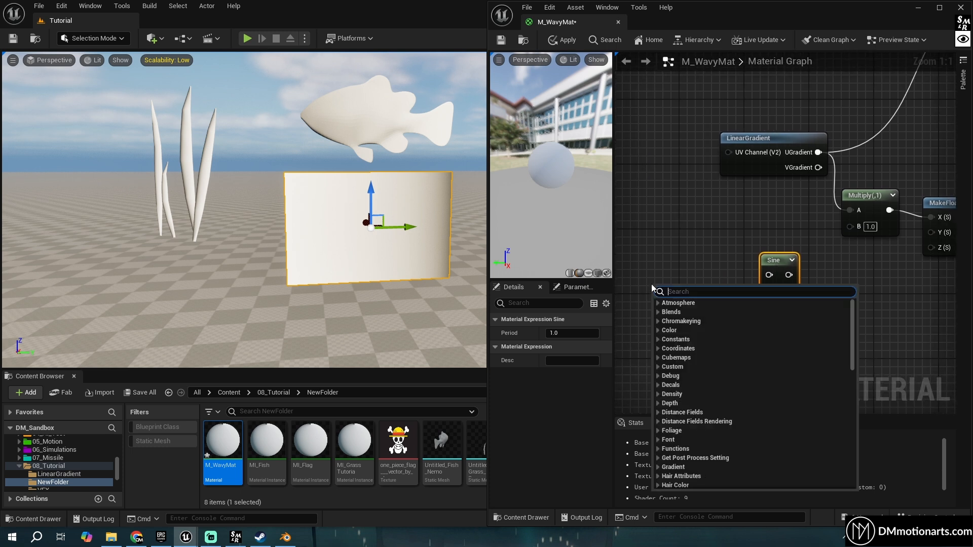
{"action": "type", "text": "time"}
{"action": "key", "text": "Return"}
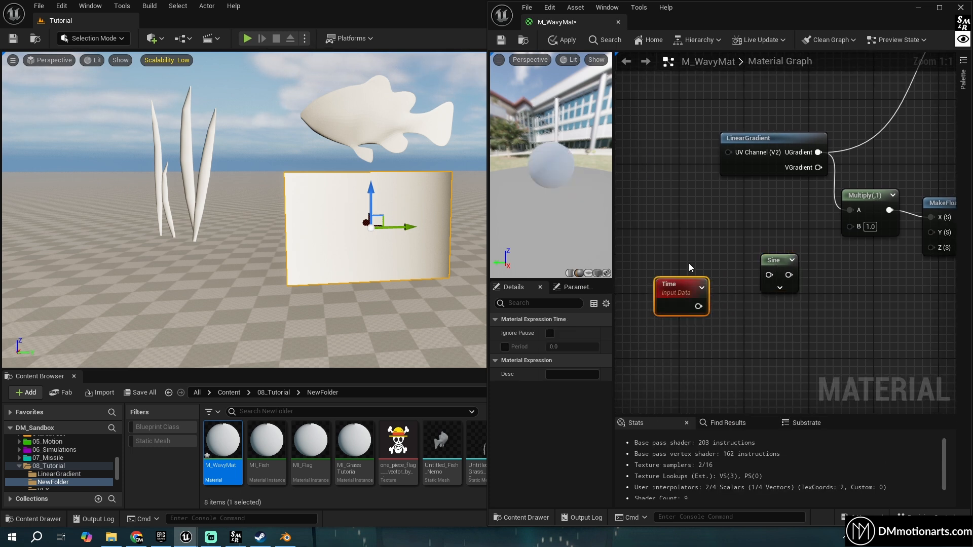
{"action": "left_click_drag", "start_coordinate": [677, 289], "coordinate": [688, 248]}
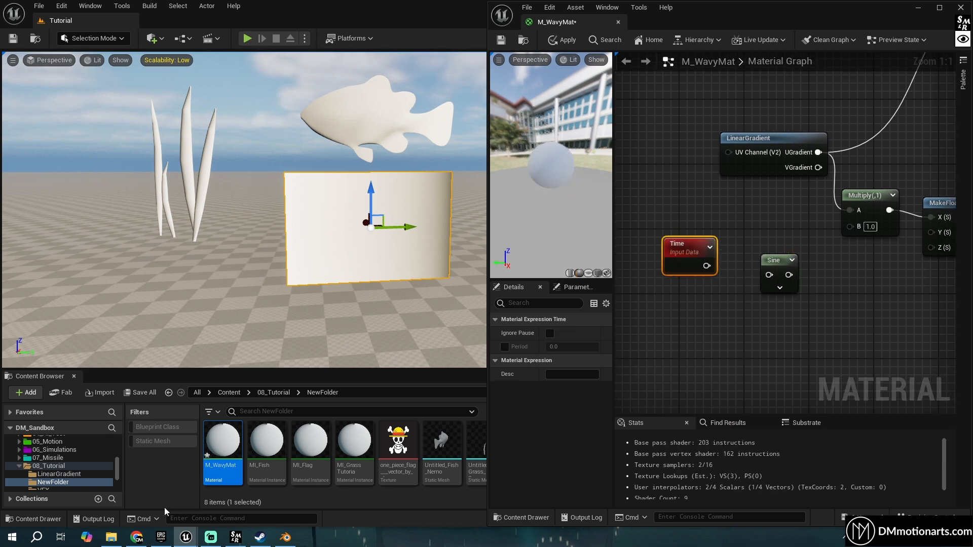
View the running stopwatch in the browser, close its tab, and return to Unreal Editor.
{"action": "left_click", "coordinate": [137, 537]}
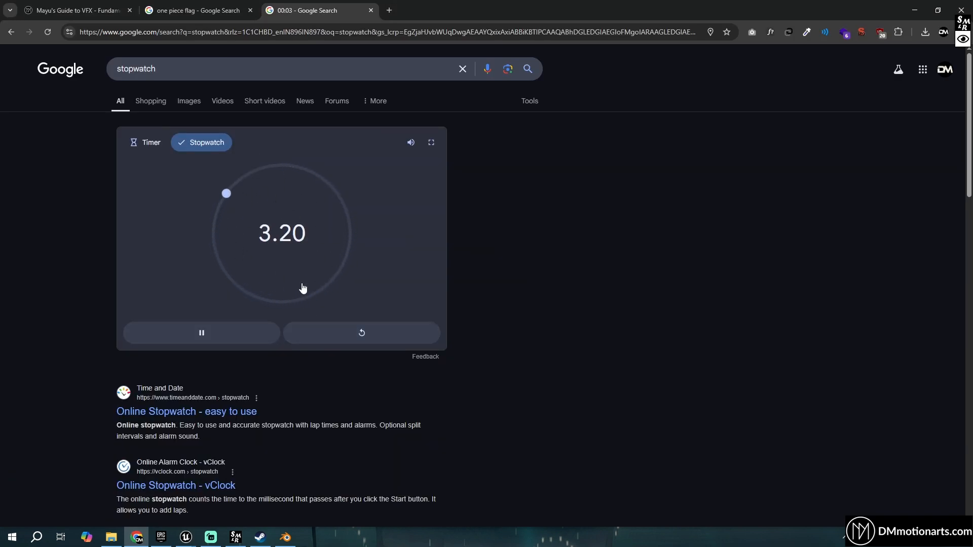
{"action": "middle_click", "coordinate": [304, 11]}
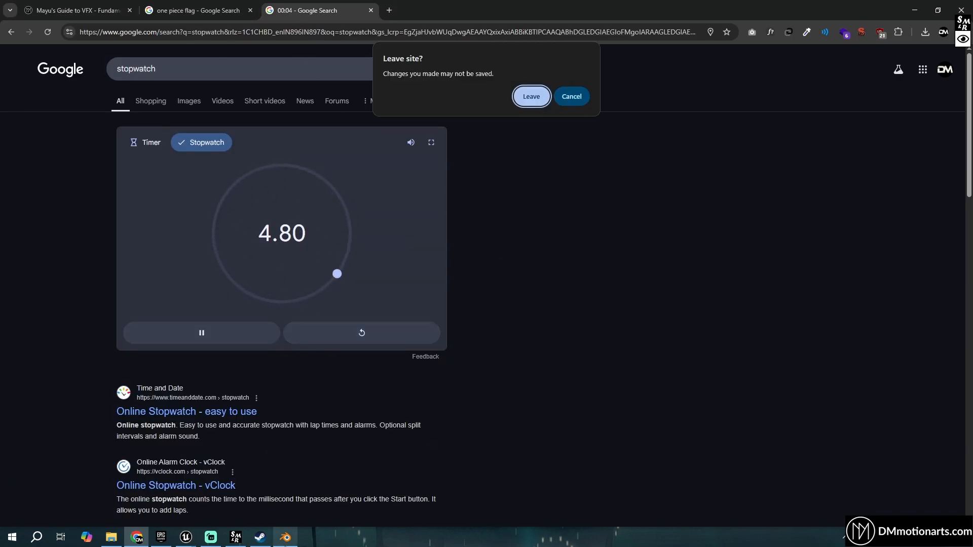
{"action": "left_click", "coordinate": [532, 96]}
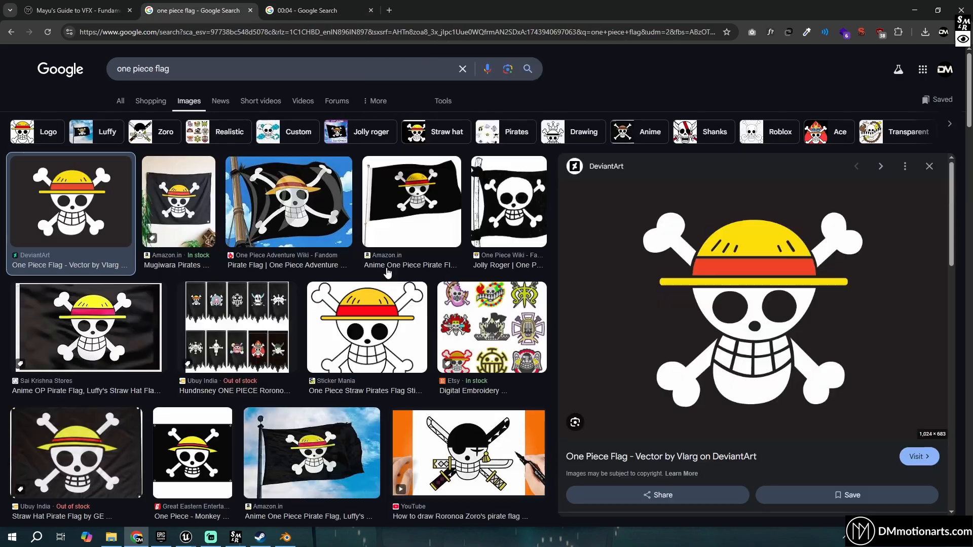
{"action": "left_click", "coordinate": [187, 538]}
{"action": "left_click", "coordinate": [182, 501]}
Connect Time through Sine to the Multiply node's B input and apply the material.
{"action": "left_click_drag", "start_coordinate": [721, 281], "coordinate": [723, 282]}
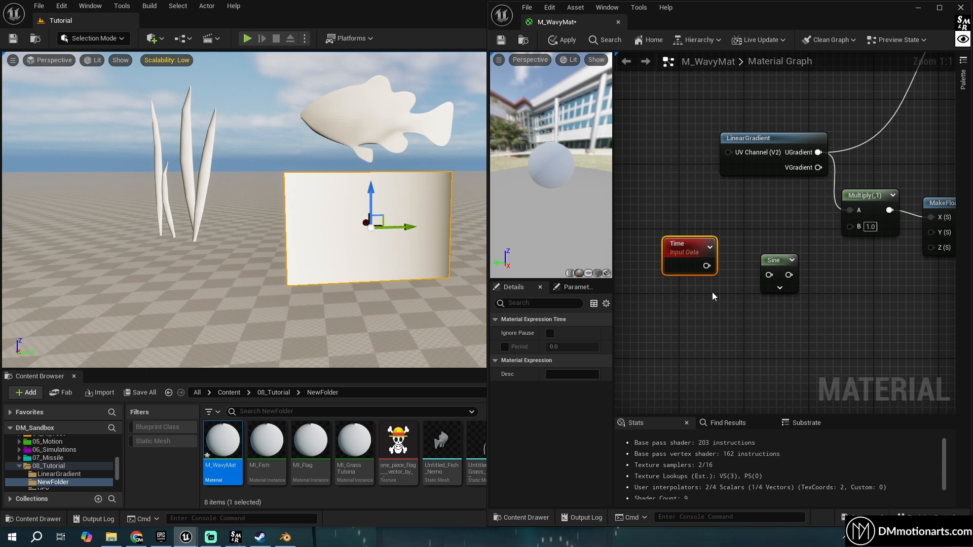
{"action": "right_click_drag", "start_coordinate": [712, 293], "coordinate": [663, 318]}
{"action": "left_click_drag", "start_coordinate": [657, 306], "coordinate": [722, 300]}
{"action": "left_click_drag", "start_coordinate": [723, 282], "coordinate": [735, 345]}
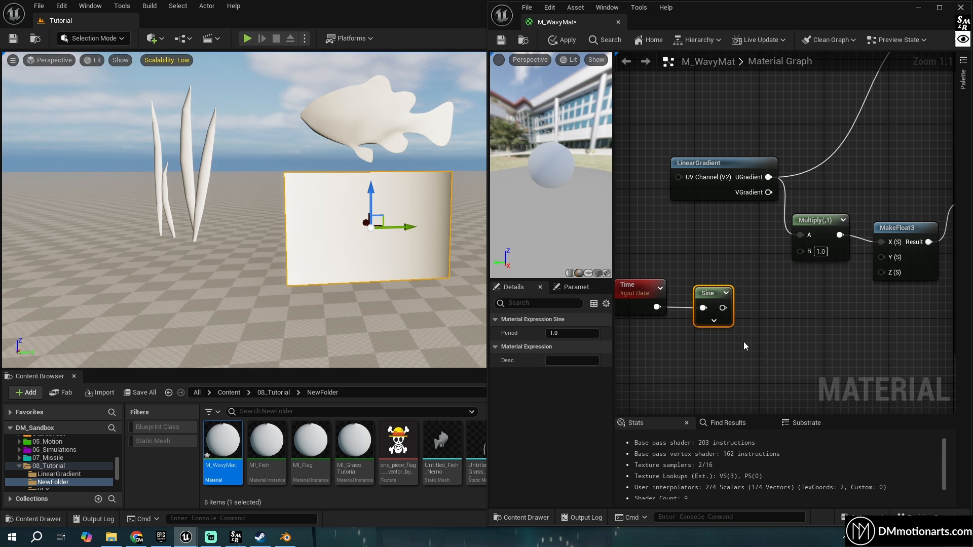
{"action": "left_click_drag", "start_coordinate": [723, 308], "coordinate": [800, 250]}
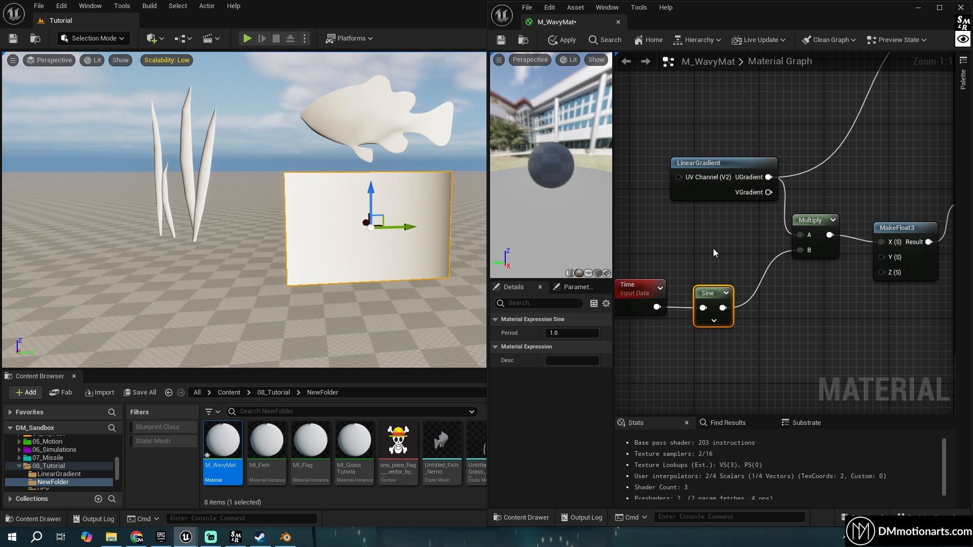
{"action": "left_click", "coordinate": [565, 38]}
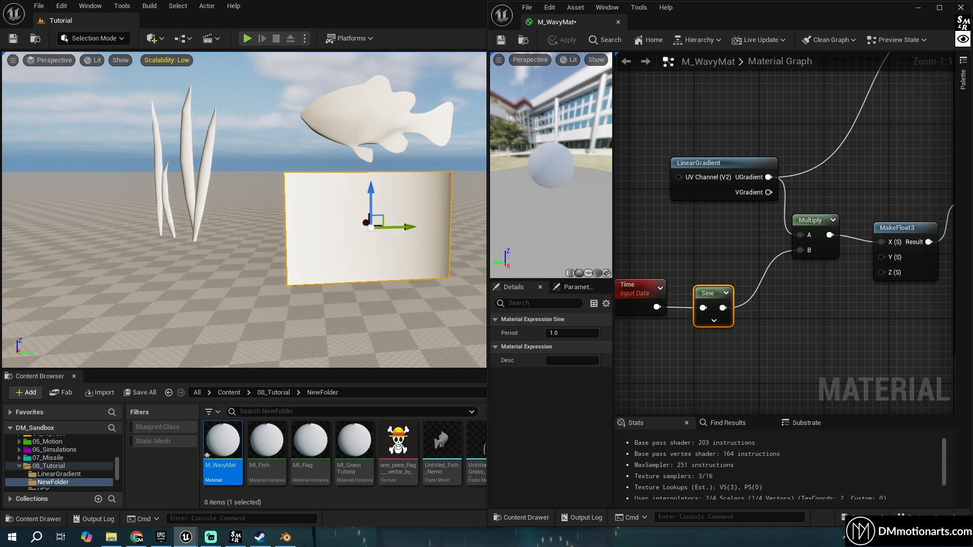
Inspect the animated meshes from several angles, and move the Time and Sine nodes together farther away from Multiply.
{"action": "left_click_drag", "start_coordinate": [284, 212], "coordinate": [223, 264], "text": "alt"}
{"action": "right_click_drag", "start_coordinate": [244, 213], "coordinate": [102, 198]}
{"action": "key", "text": "s"}
{"action": "key", "text": "w"}
{"action": "right_click_drag", "start_coordinate": [376, 220], "coordinate": [360, 244]}
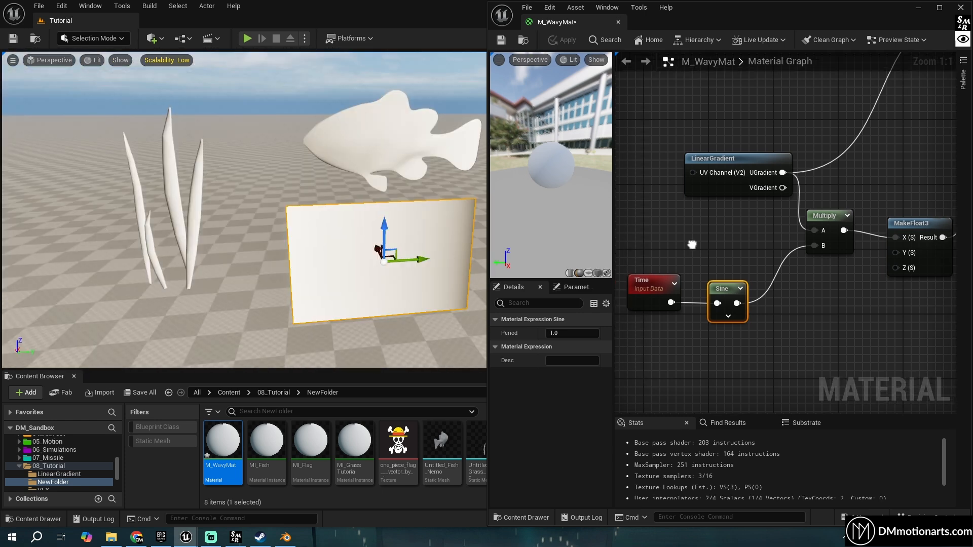
{"action": "right_click_drag", "start_coordinate": [652, 243], "coordinate": [722, 217]}
{"action": "left_click_drag", "start_coordinate": [722, 216], "coordinate": [816, 293]}
{"action": "left_click_drag", "start_coordinate": [800, 262], "coordinate": [767, 262]}
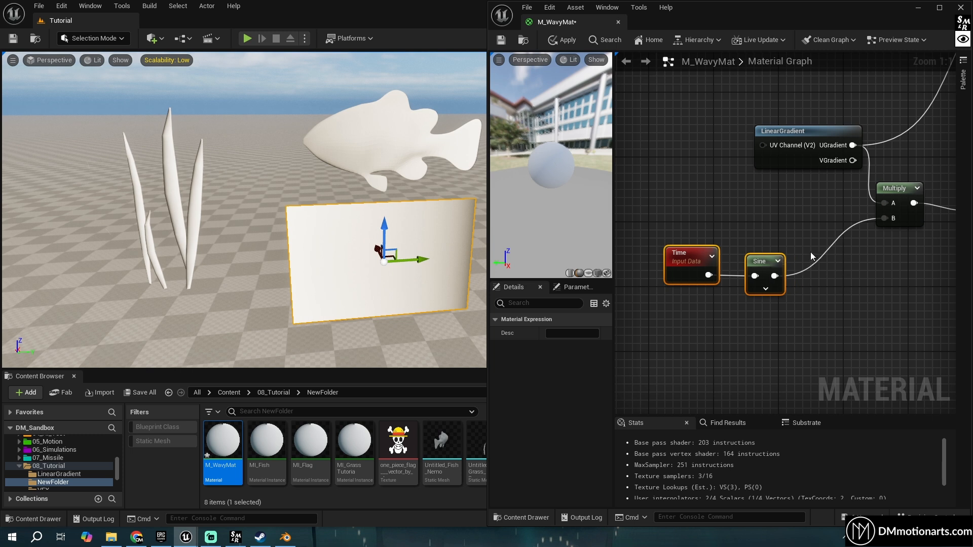
Insert a second Multiply node between Sine and the existing Multiply's B input, and tidy the node positions.
{"action": "right_click_drag", "start_coordinate": [810, 252], "coordinate": [769, 253]}
{"action": "key", "text": "m"}
{"action": "left_click", "coordinate": [777, 239]}
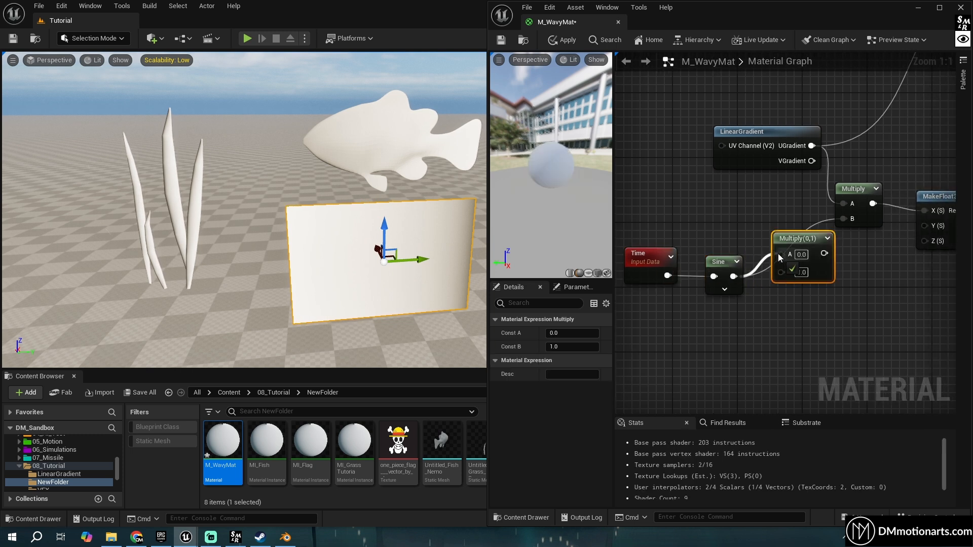
{"action": "left_click_drag", "start_coordinate": [779, 258], "coordinate": [780, 256]}
{"action": "left_click_drag", "start_coordinate": [812, 243], "coordinate": [842, 220]}
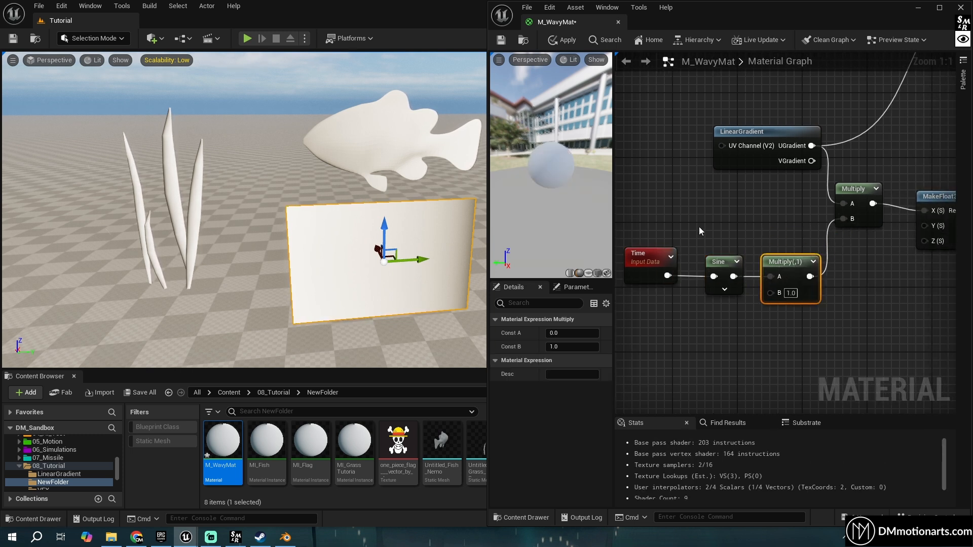
{"action": "left_click_drag", "start_coordinate": [745, 304], "coordinate": [748, 305]}
{"action": "left_click_drag", "start_coordinate": [718, 257], "coordinate": [710, 248]}
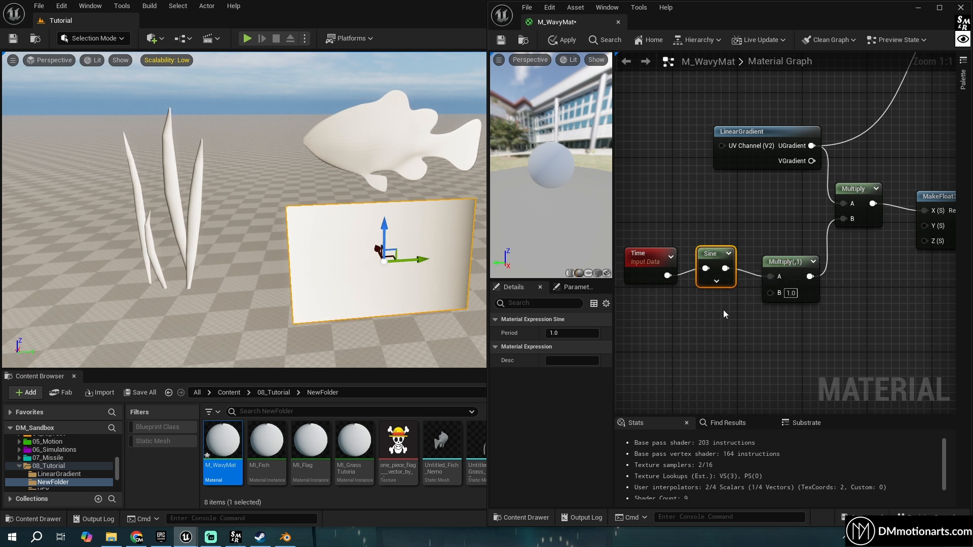
{"action": "right_click_drag", "start_coordinate": [764, 309], "coordinate": [775, 291]}
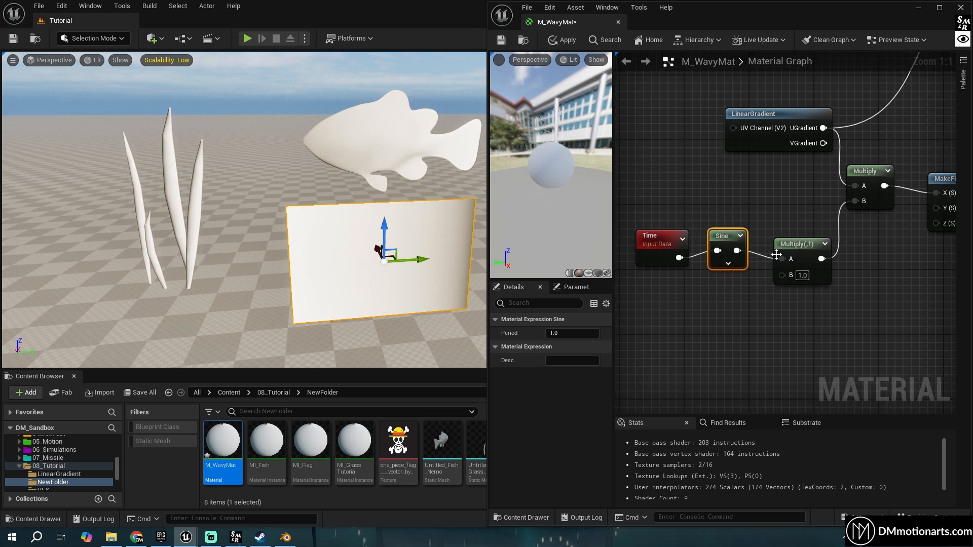
Promote the new Multiply's B input to a parameter named WaveIntensity, place it below Sine, and save the material.
{"action": "left_click", "coordinate": [804, 244]}
{"action": "right_click", "coordinate": [801, 276]}
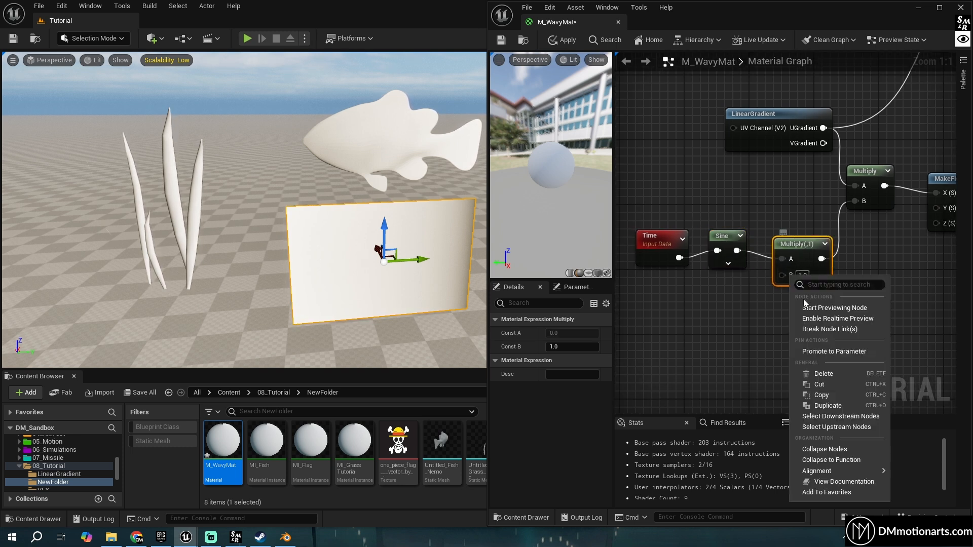
{"action": "left_click", "coordinate": [816, 351]}
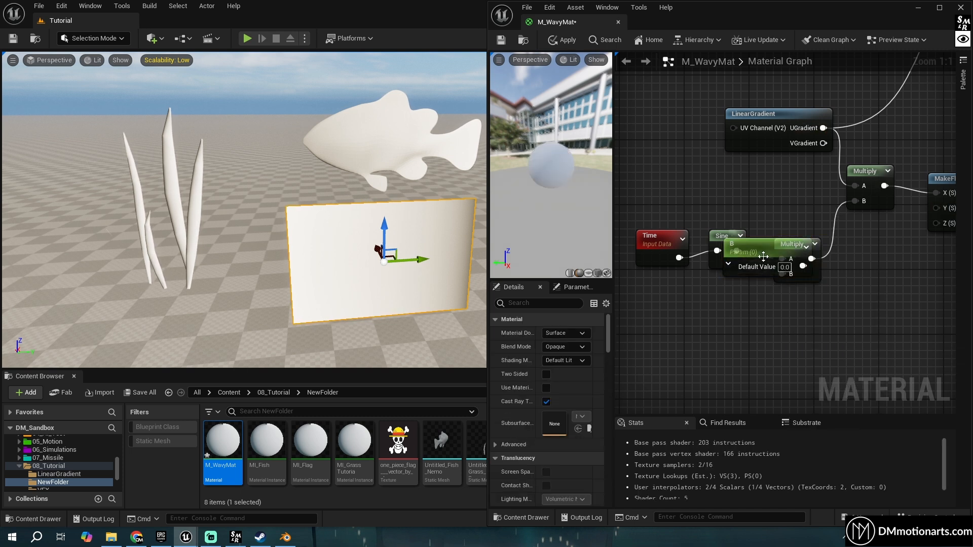
{"action": "left_click_drag", "start_coordinate": [748, 265], "coordinate": [717, 334]}
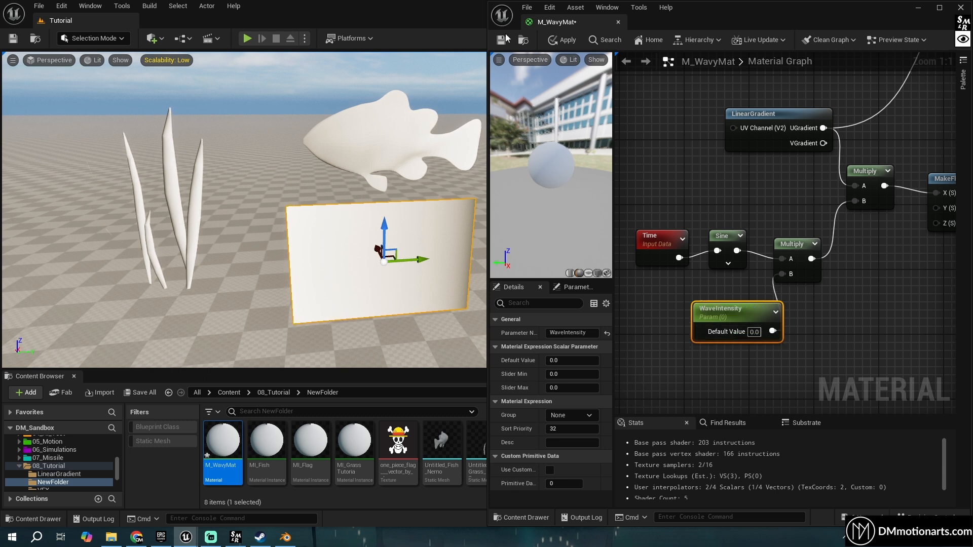
{"action": "key", "text": "ctrl+s"}
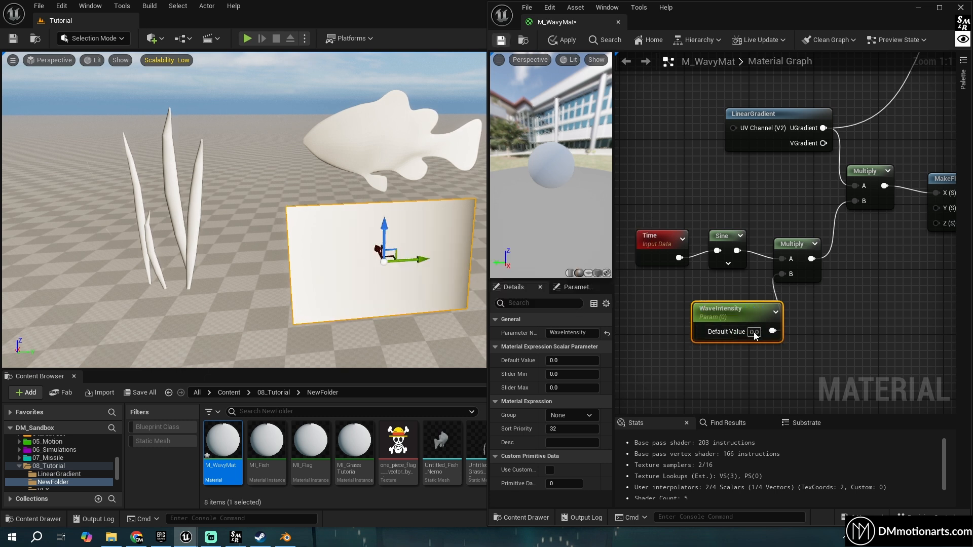
Set the WaveIntensity parameter to 50, check the motion on the meshes, and save the material.
{"action": "left_click", "coordinate": [573, 288]}
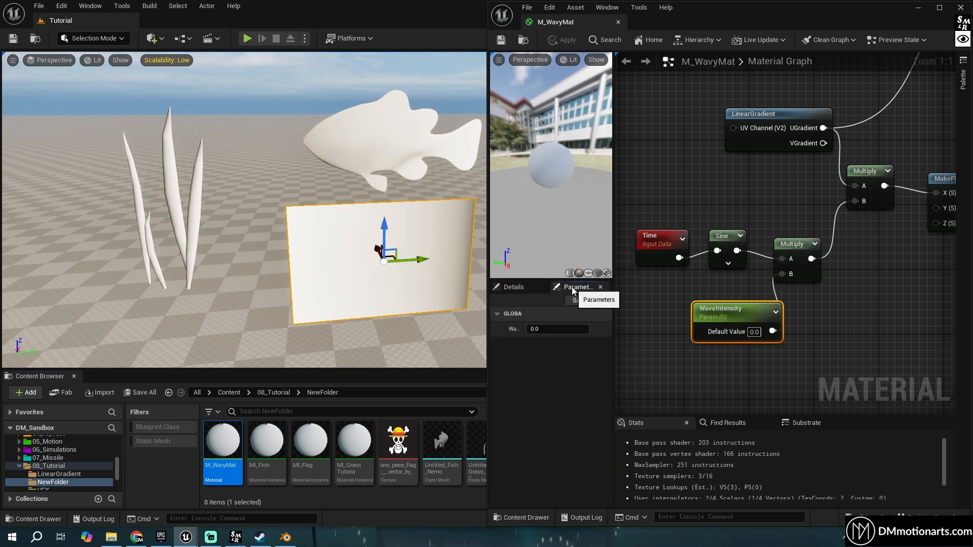
{"action": "left_click_drag", "start_coordinate": [533, 329], "coordinate": [562, 328]}
{"action": "left_click", "coordinate": [539, 329]}
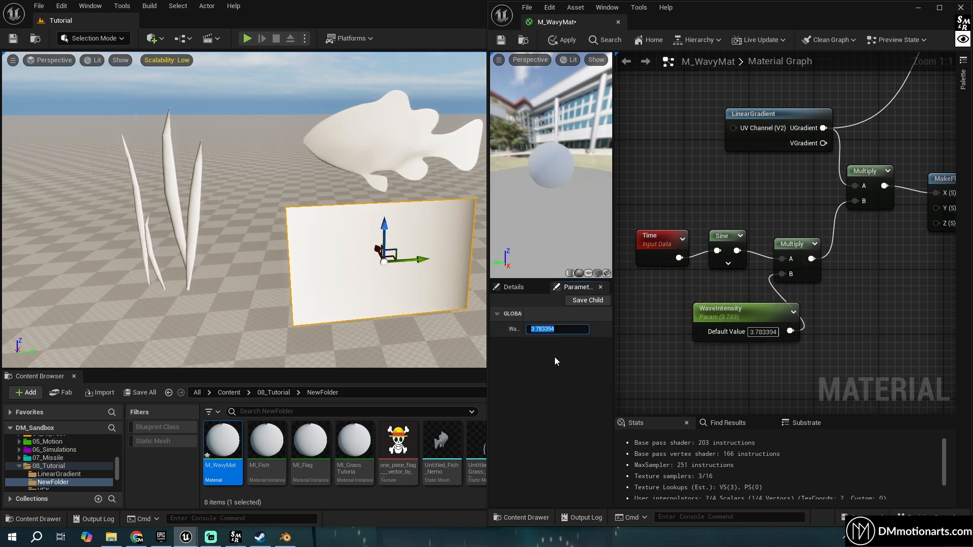
{"action": "type", "text": "10.05"}
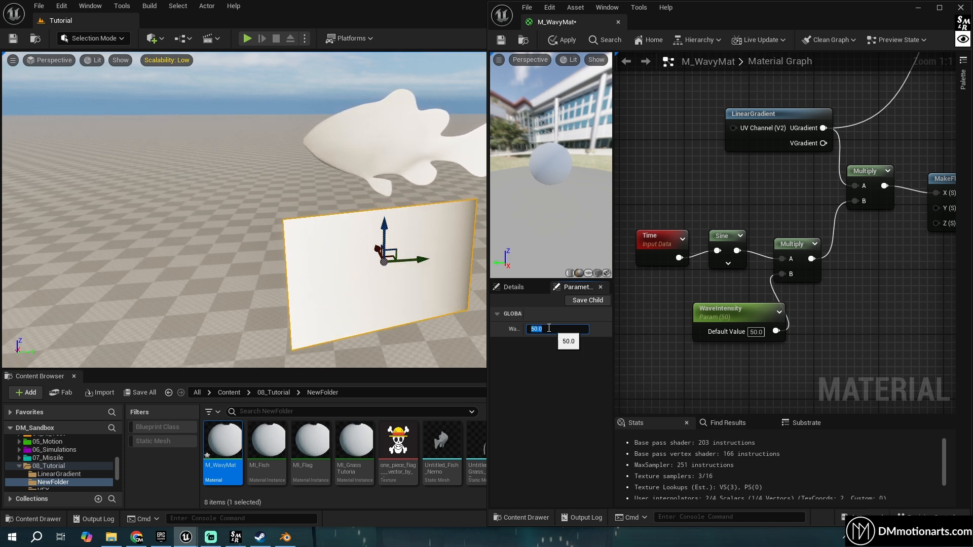
{"action": "right_click_drag", "start_coordinate": [314, 218], "coordinate": [461, 195]}
{"action": "key", "text": "ctrl+s"}
Move the LinearGradient node farther from the final Multiply node to make space between them.
{"action": "right_click_drag", "start_coordinate": [697, 164], "coordinate": [632, 269]}
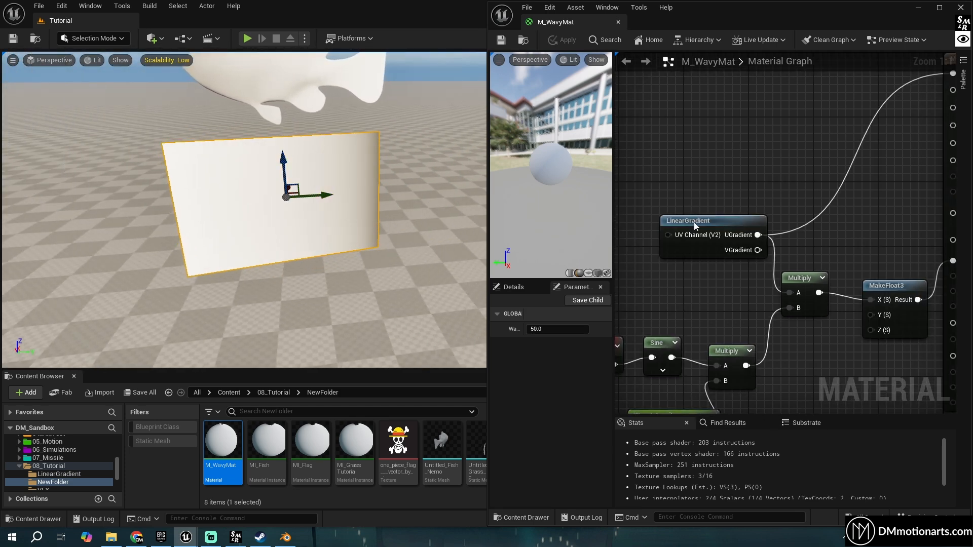
{"action": "left_click_drag", "start_coordinate": [693, 222], "coordinate": [637, 205]}
{"action": "right_click_drag", "start_coordinate": [669, 267], "coordinate": [743, 251]}
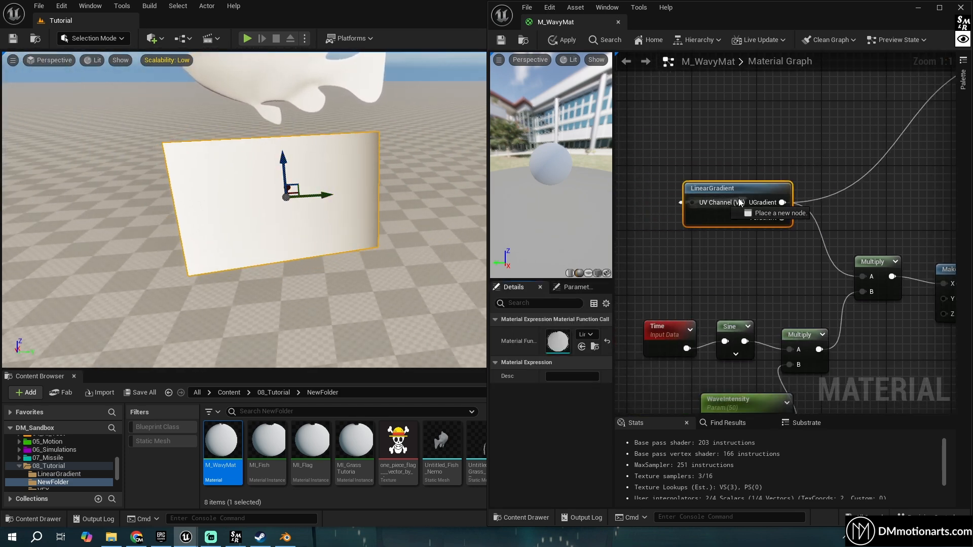
{"action": "mouse_move", "coordinate": [726, 187]}
{"action": "left_mouse_down"}
{"action": "mouse_move", "coordinate": [688, 182]}
{"action": "mouse_move", "coordinate": [709, 184]}
{"action": "left_mouse_up"}
{"action": "right_click_drag", "start_coordinate": [749, 253], "coordinate": [728, 269]}
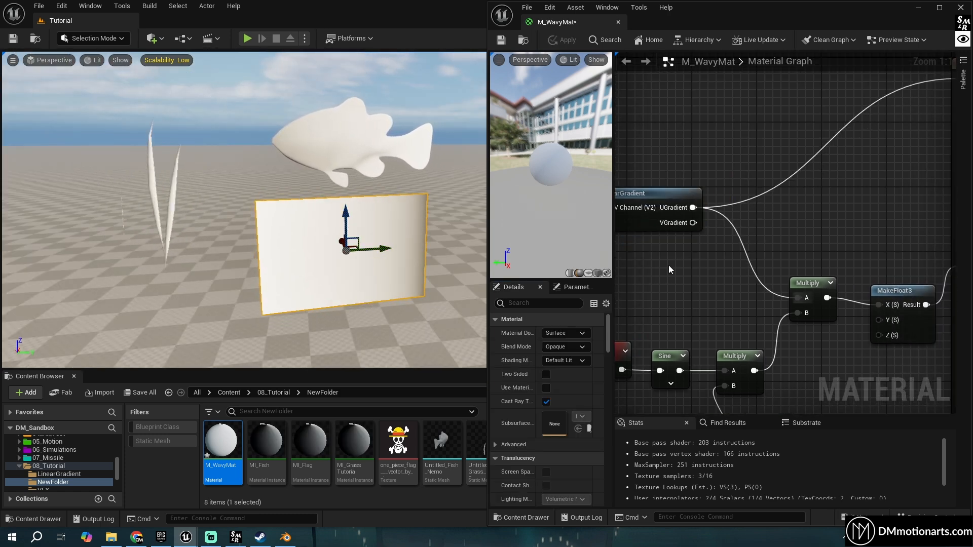
Add a Power node fed by LinearGradient's UGradient output and connect its result to the material's Base Color.
{"action": "right_click_drag", "start_coordinate": [668, 265], "coordinate": [720, 243]}
{"action": "left_click_drag", "start_coordinate": [704, 175], "coordinate": [698, 188]}
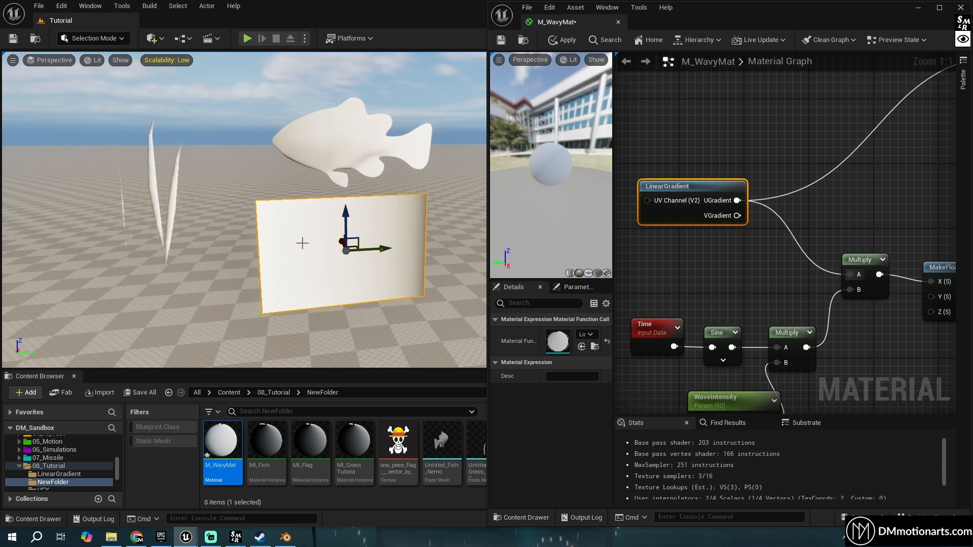
{"action": "scroll", "coordinate": [651, 252], "scroll_direction": "down", "scroll_amount": 1}
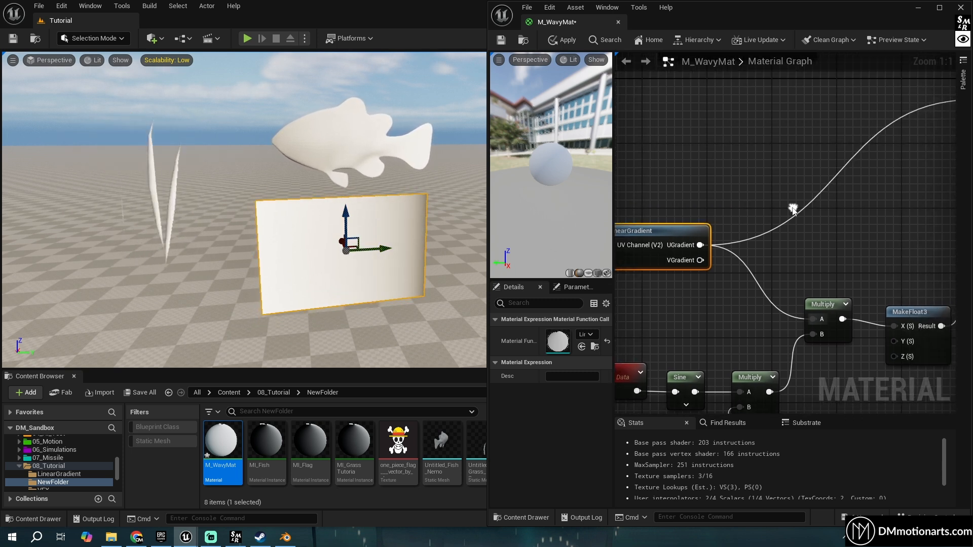
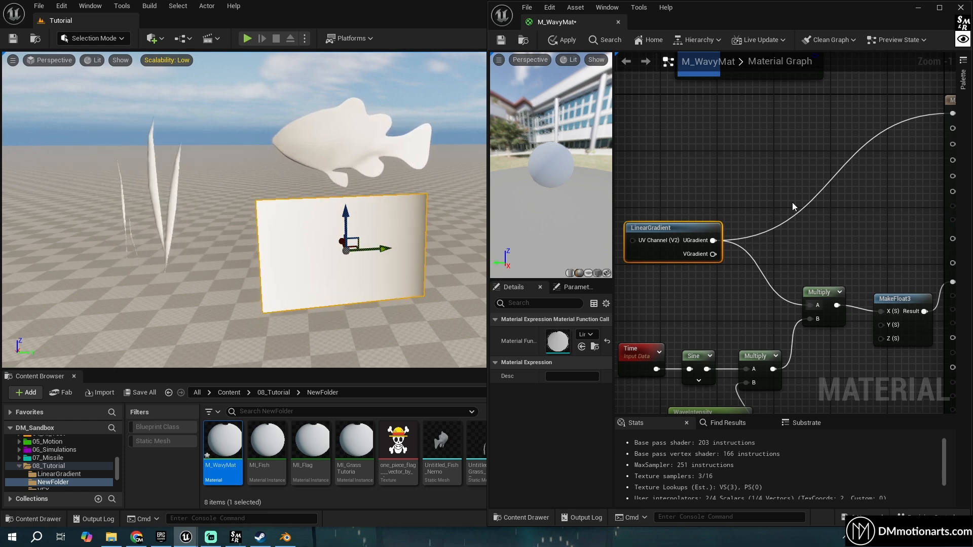
{"action": "scroll", "coordinate": [792, 202], "scroll_direction": "up", "scroll_amount": 1}
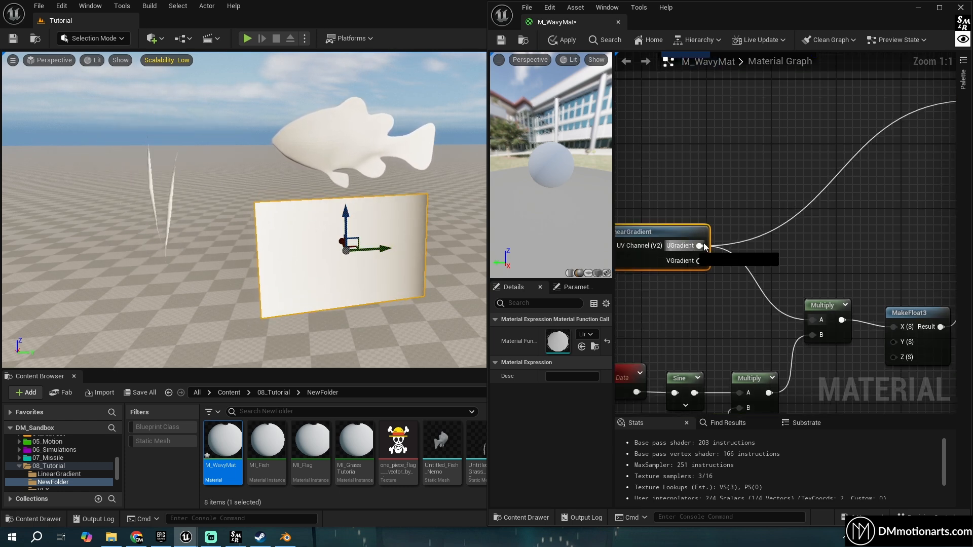
{"action": "left_click_drag", "start_coordinate": [700, 245], "coordinate": [770, 208]}
{"action": "type", "text": "power"}
{"action": "key", "text": "Return"}
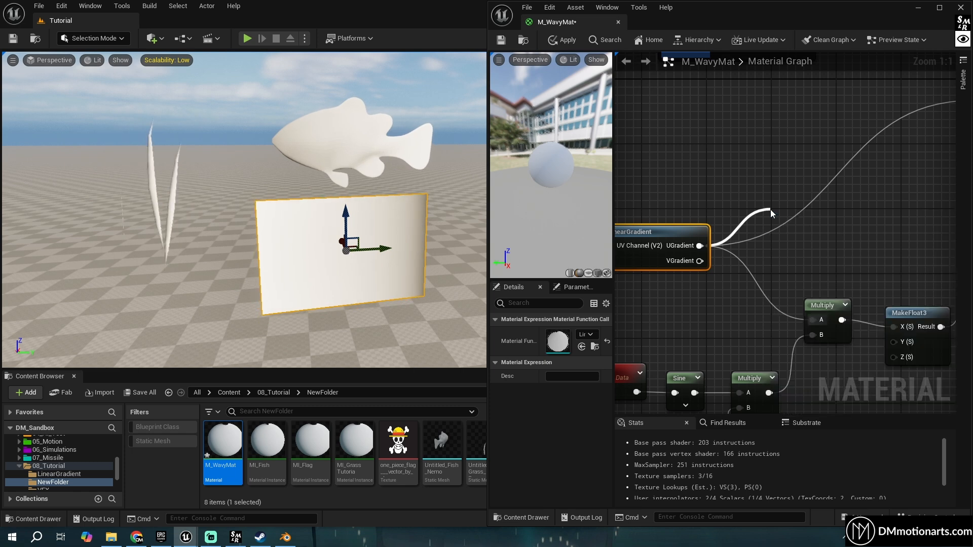
{"action": "left_click_drag", "start_coordinate": [817, 217], "coordinate": [866, 192]}
{"action": "right_click_drag", "start_coordinate": [882, 217], "coordinate": [772, 274]}
{"action": "left_click_drag", "start_coordinate": [764, 263], "coordinate": [686, 283]}
Promote the Power node's Exp input to a parameter with a default value of 5 and apply the material.
{"action": "right_click", "coordinate": [732, 232]}
{"action": "left_click", "coordinate": [760, 306]}
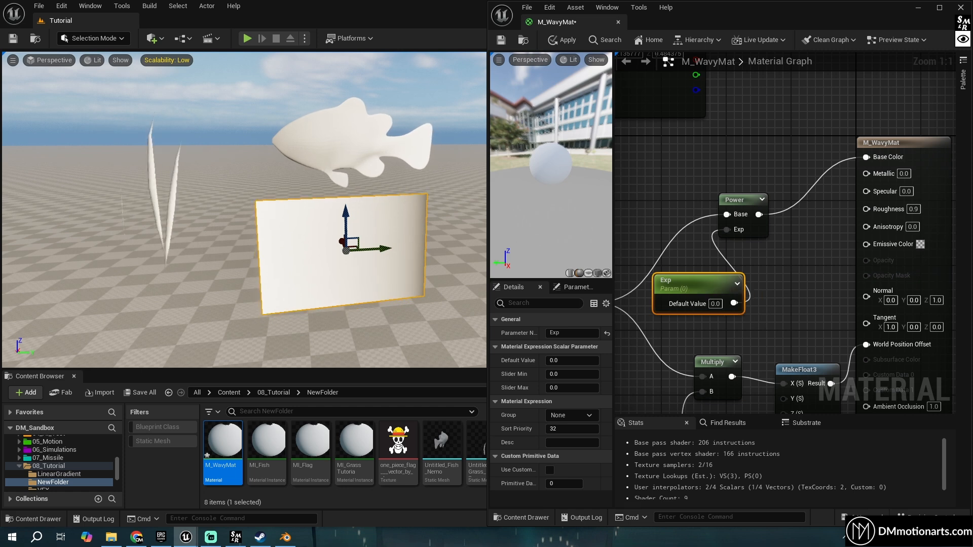
{"action": "right_click_drag", "start_coordinate": [693, 290], "coordinate": [715, 272]}
{"action": "type", "text": "5"}
{"action": "key", "text": "Return"}
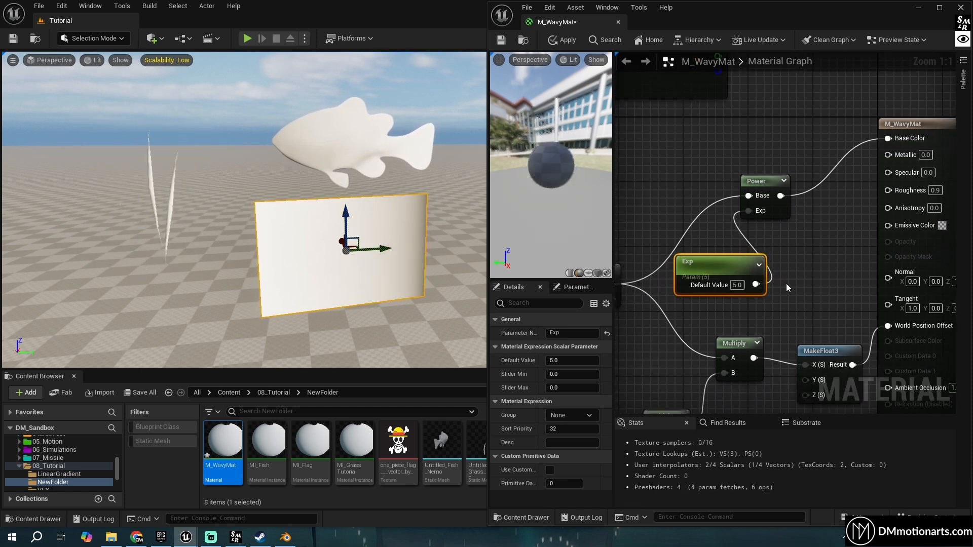
{"action": "left_click", "coordinate": [787, 284]}
{"action": "left_click", "coordinate": [558, 39]}
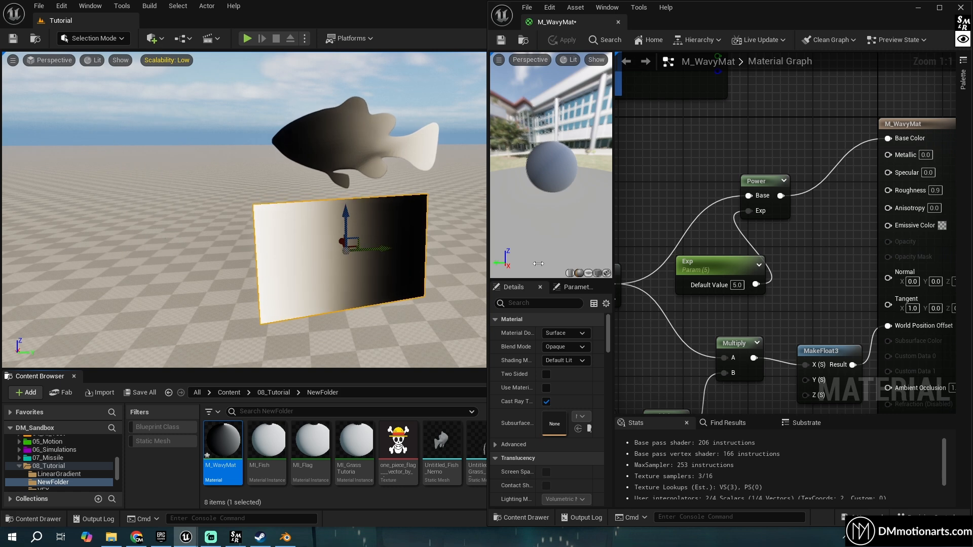
Move the Power and Exp nodes beside LinearGradient and connect Power's output to the final Multiply's A input.
{"action": "right_click_drag", "start_coordinate": [663, 235], "coordinate": [726, 187]}
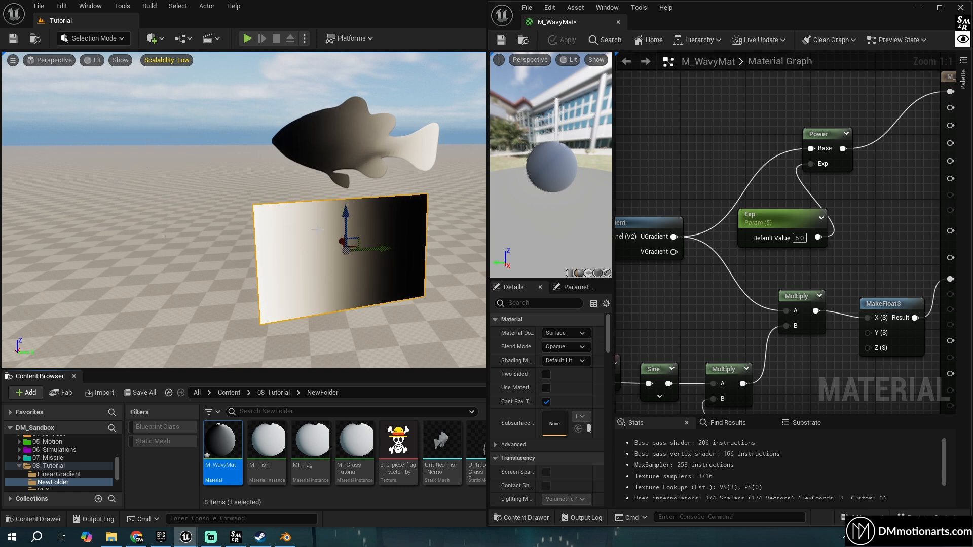
{"action": "right_click_drag", "start_coordinate": [686, 209], "coordinate": [818, 204]}
{"action": "scroll", "coordinate": [743, 187], "scroll_direction": "down", "scroll_amount": 1}
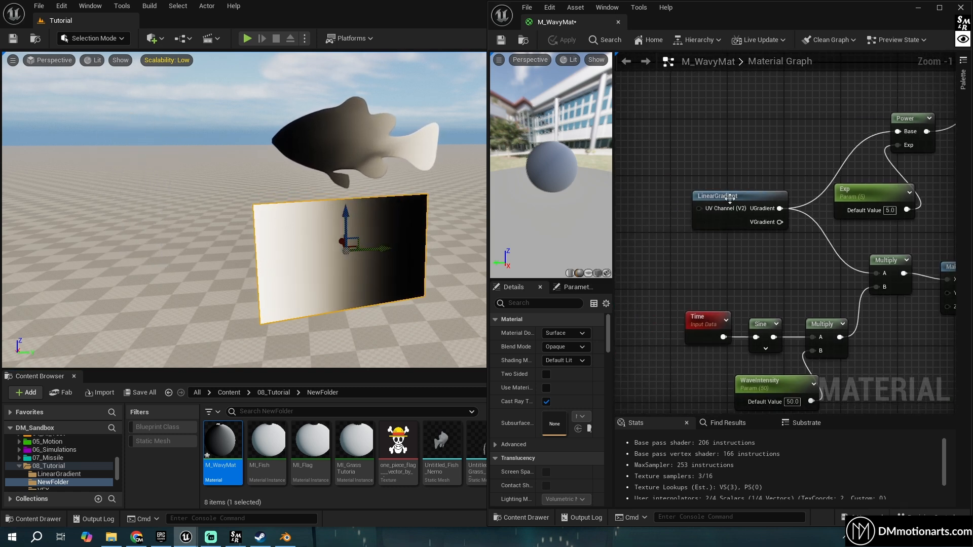
{"action": "left_click_drag", "start_coordinate": [852, 190], "coordinate": [843, 77]}
{"action": "left_click_drag", "start_coordinate": [899, 121], "coordinate": [771, 150]}
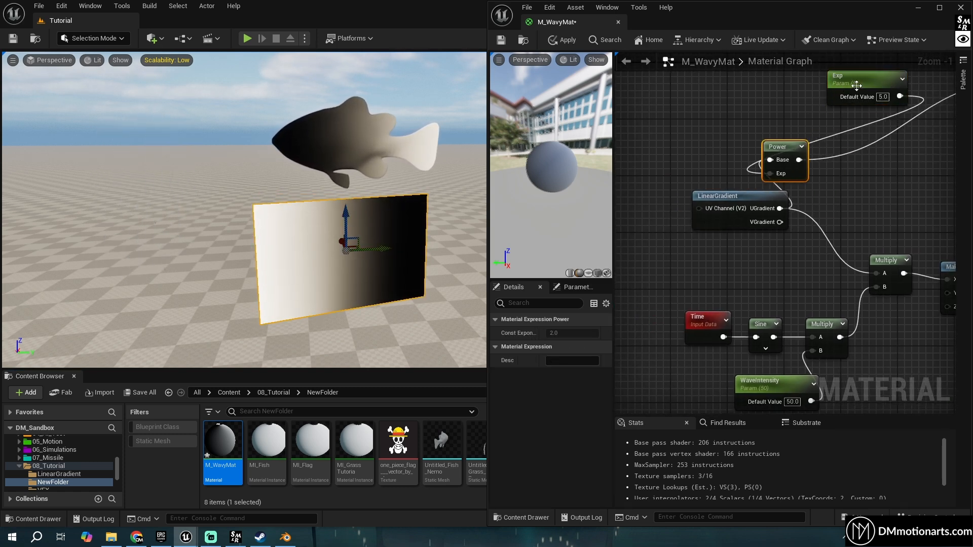
{"action": "left_click_drag", "start_coordinate": [870, 91], "coordinate": [707, 132]}
{"action": "left_click_drag", "start_coordinate": [804, 161], "coordinate": [867, 190]}
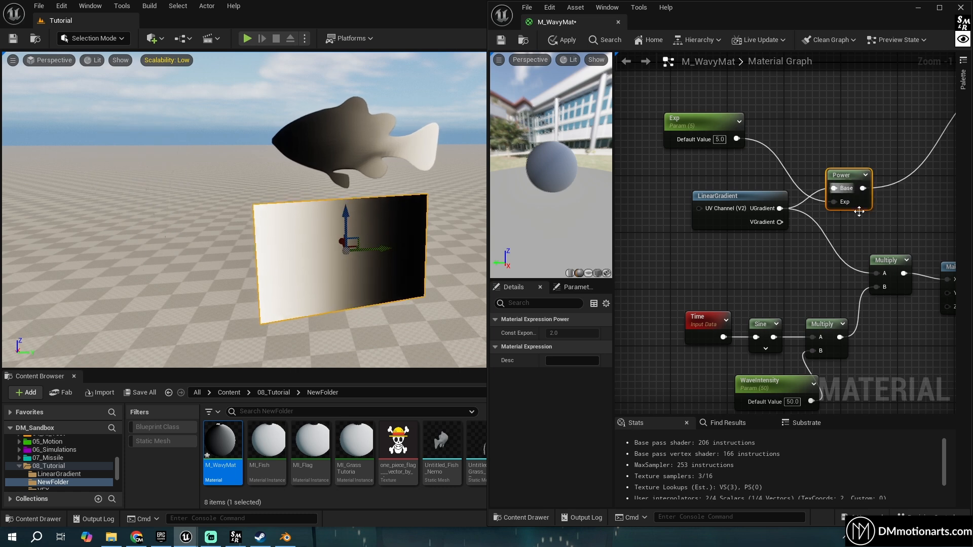
{"action": "right_click_drag", "start_coordinate": [867, 189], "coordinate": [797, 189]}
{"action": "left_click_drag", "start_coordinate": [794, 186], "coordinate": [808, 271]}
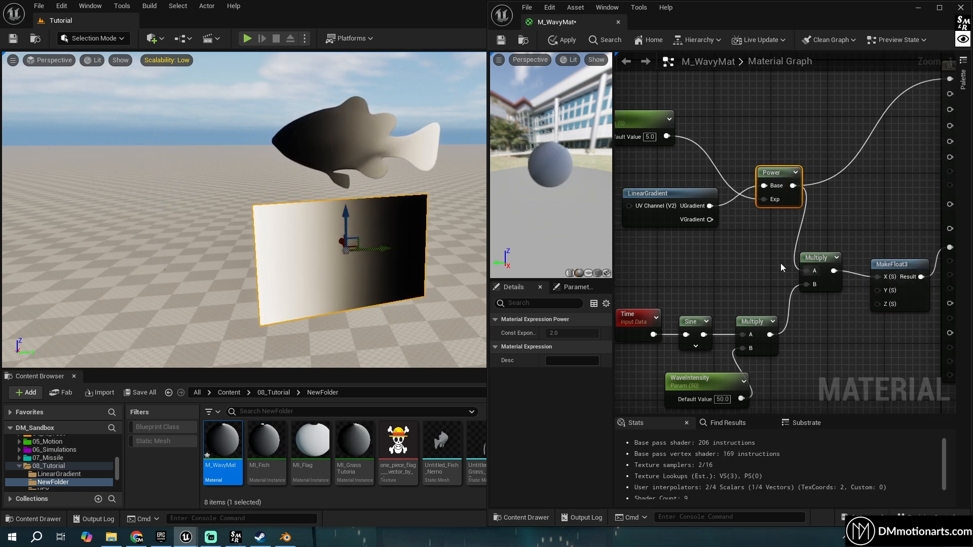
Place Exp below LinearGradient, align Power with them, and move the three gradient nodes up as a group.
{"action": "mouse_move", "coordinate": [781, 173]}
{"action": "left_mouse_down"}
{"action": "mouse_move", "coordinate": [768, 201]}
{"action": "mouse_move", "coordinate": [775, 181]}
{"action": "left_mouse_up"}
{"action": "left_click_drag", "start_coordinate": [651, 123], "coordinate": [694, 251]}
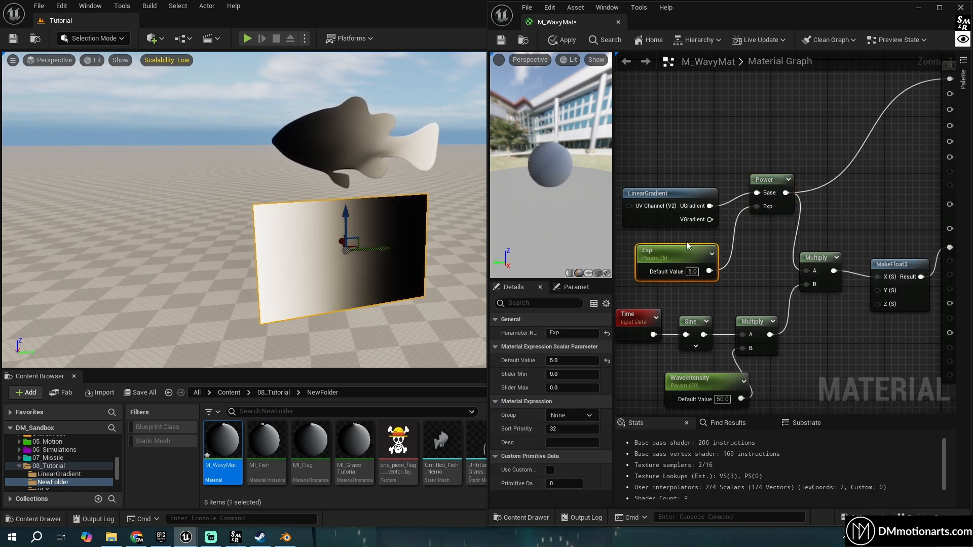
{"action": "left_click_drag", "start_coordinate": [667, 131], "coordinate": [775, 252]}
{"action": "left_click_drag", "start_coordinate": [768, 192], "coordinate": [760, 148]}
{"action": "left_click", "coordinate": [657, 123]}
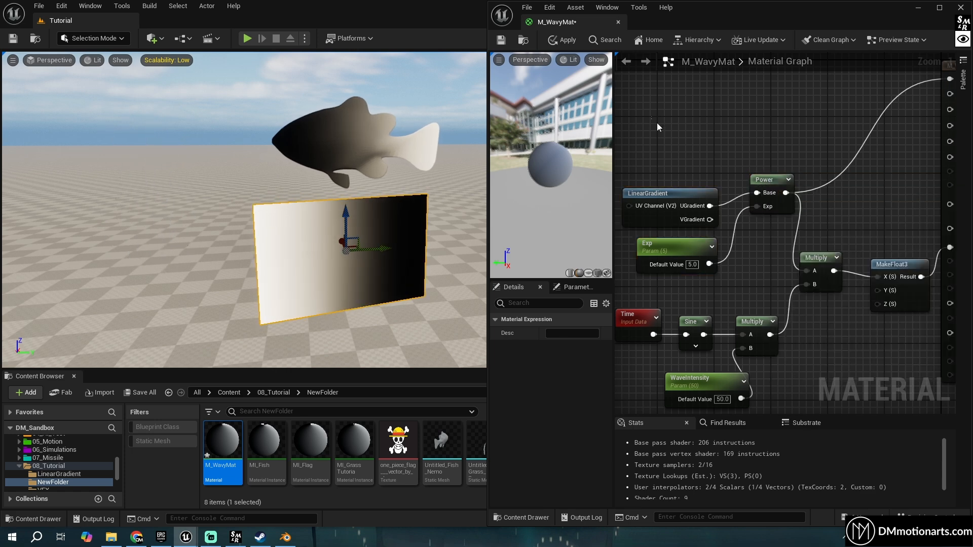
{"action": "left_click_drag", "start_coordinate": [657, 122], "coordinate": [775, 240]}
{"action": "left_click_drag", "start_coordinate": [771, 181], "coordinate": [750, 152]}
{"action": "right_click_drag", "start_coordinate": [750, 152], "coordinate": [800, 136]}
{"action": "left_click_drag", "start_coordinate": [662, 101], "coordinate": [806, 195]}
{"action": "right_click_drag", "start_coordinate": [806, 195], "coordinate": [778, 207]}
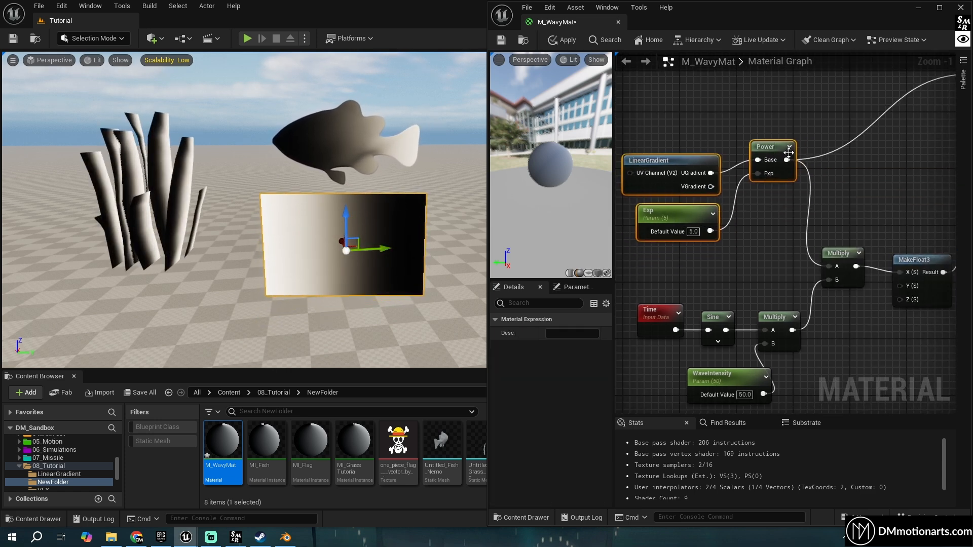
Apply the material changes and inspect how the flag and fish bend from several viewing angles.
{"action": "left_click", "coordinate": [558, 41]}
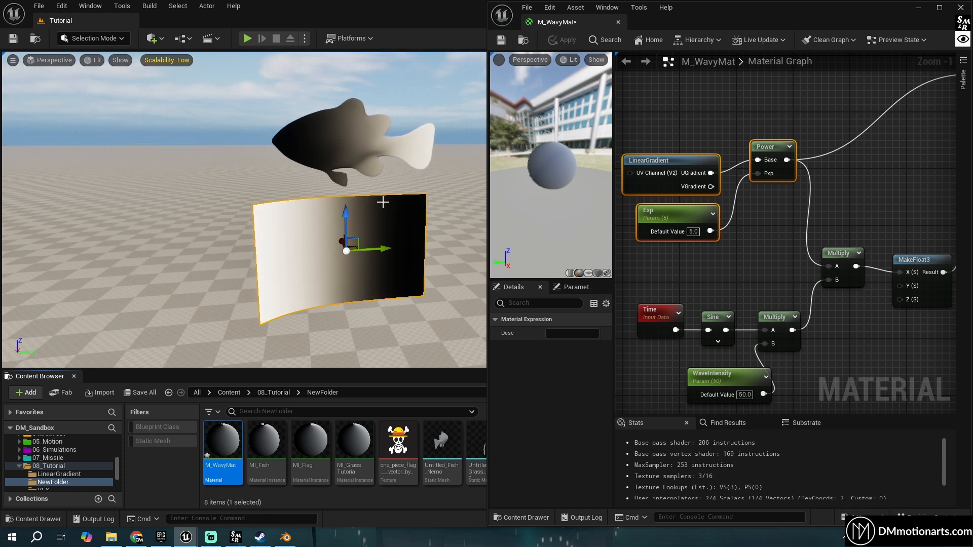
{"action": "right_click_drag", "start_coordinate": [417, 269], "coordinate": [319, 352]}
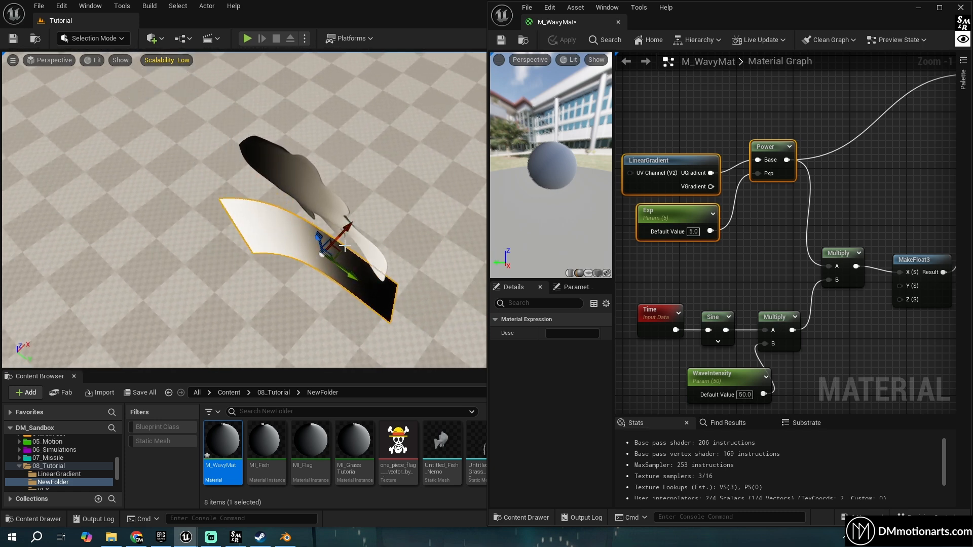
{"action": "right_click_drag", "start_coordinate": [254, 206], "coordinate": [358, 203]}
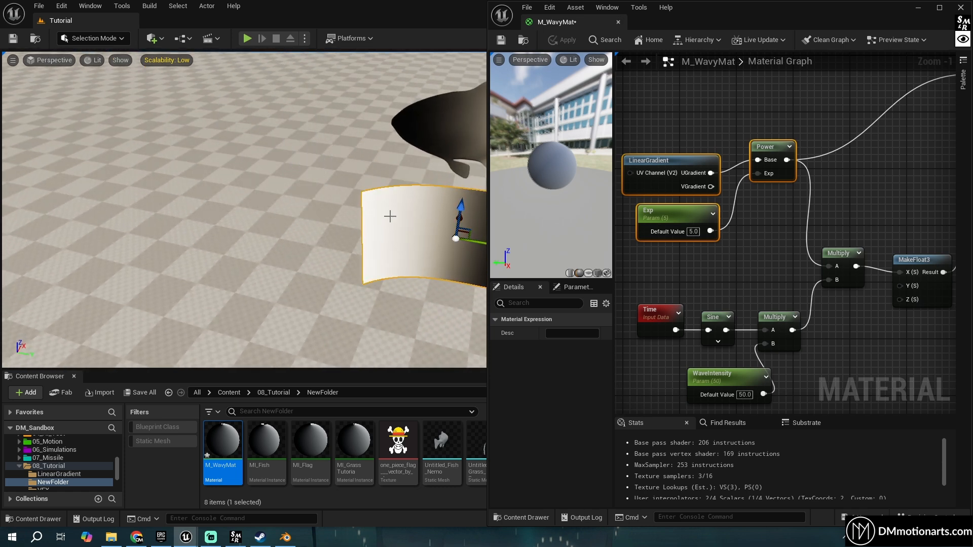
{"action": "right_click_drag", "start_coordinate": [425, 195], "coordinate": [441, 208]}
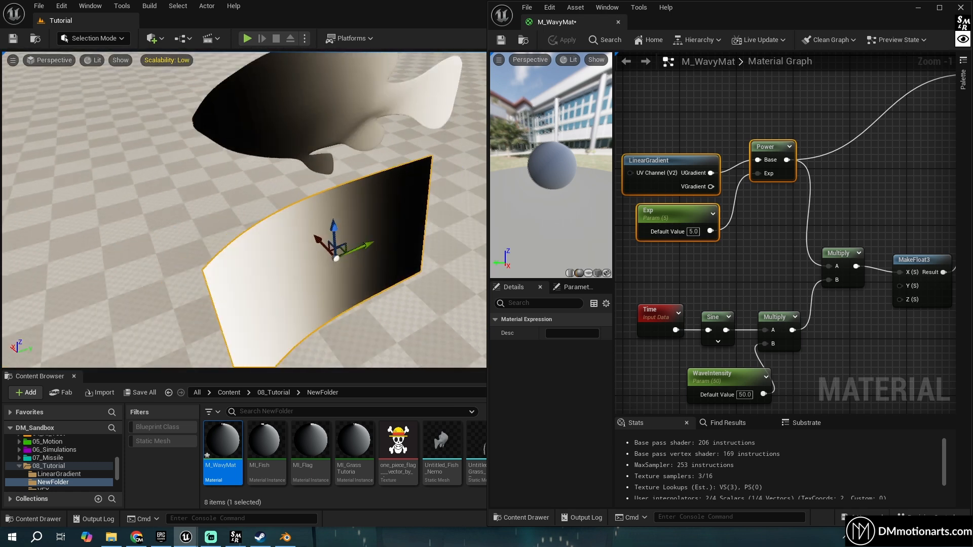
{"action": "mouse_move", "coordinate": [400, 163]}
{"action": "right_mouse_down"}
{"action": "mouse_move", "coordinate": [386, 172]}
{"action": "mouse_move", "coordinate": [404, 167]}
{"action": "right_mouse_up"}
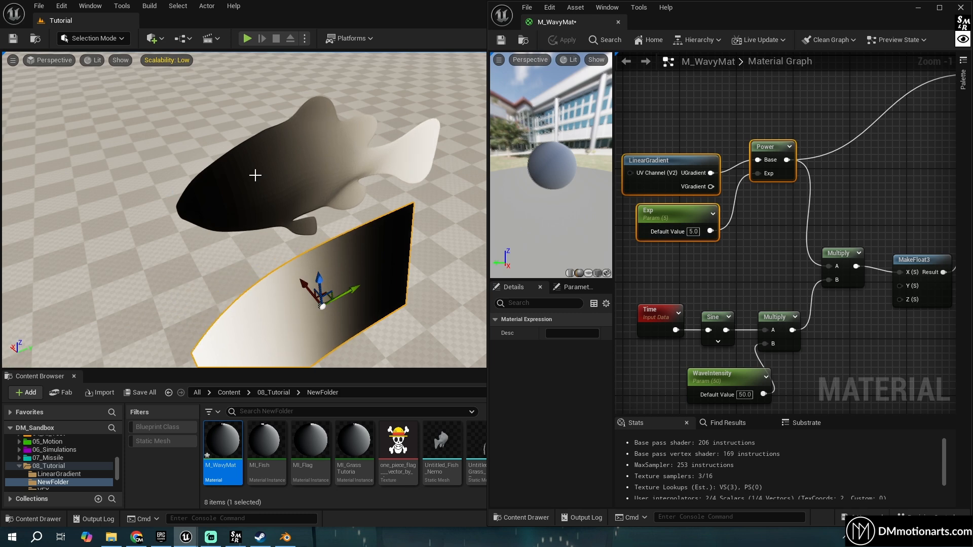
{"action": "right_click_drag", "start_coordinate": [256, 187], "coordinate": [193, 142]}
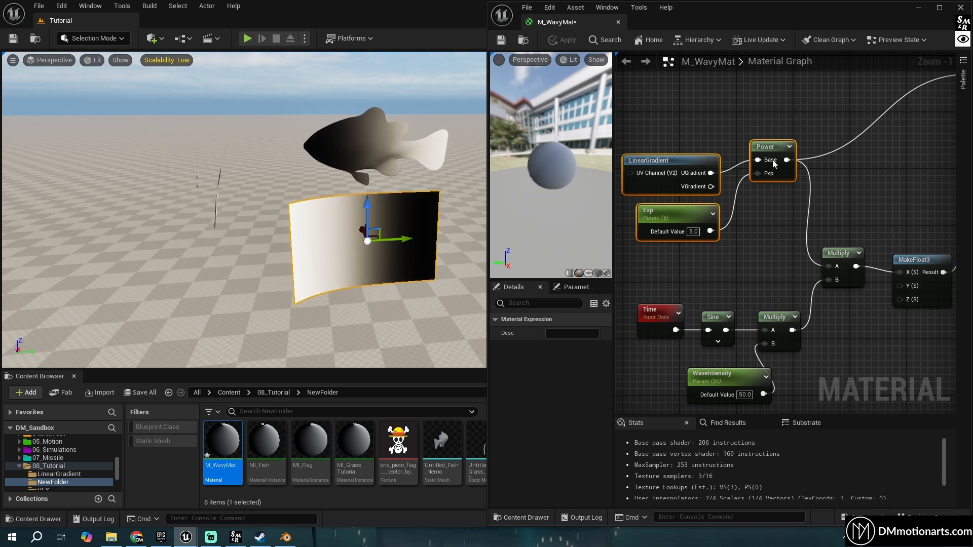
Disconnect the Power node's output and separate the gradient nodes from the sine wave nodes.
{"action": "left_click_drag", "start_coordinate": [774, 164], "coordinate": [753, 128]}
{"action": "left_click", "coordinate": [766, 125], "text": "alt"}
{"action": "left_click_drag", "start_coordinate": [625, 91], "coordinate": [768, 219]}
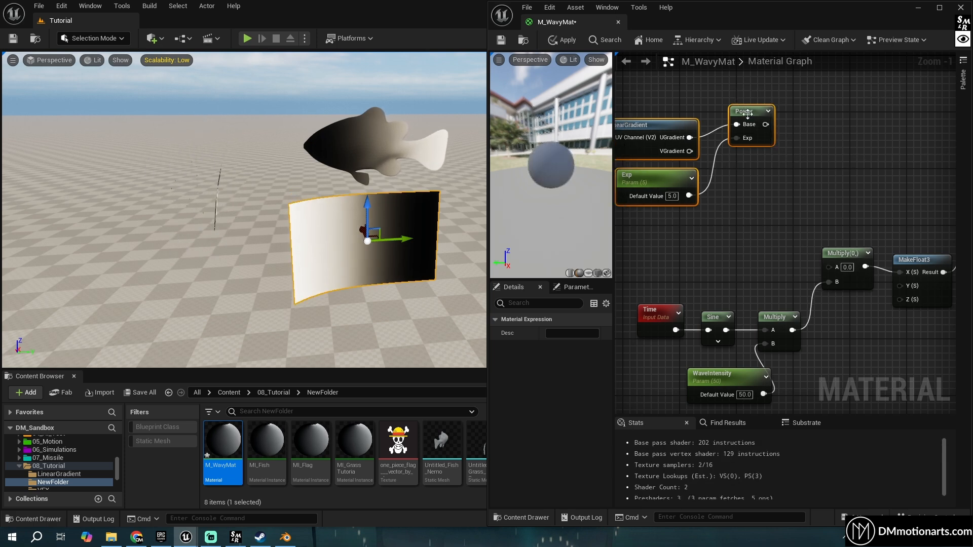
{"action": "left_click_drag", "start_coordinate": [748, 114], "coordinate": [720, 100]}
{"action": "right_click_drag", "start_coordinate": [731, 221], "coordinate": [713, 127]}
{"action": "left_click_drag", "start_coordinate": [713, 127], "coordinate": [639, 149]}
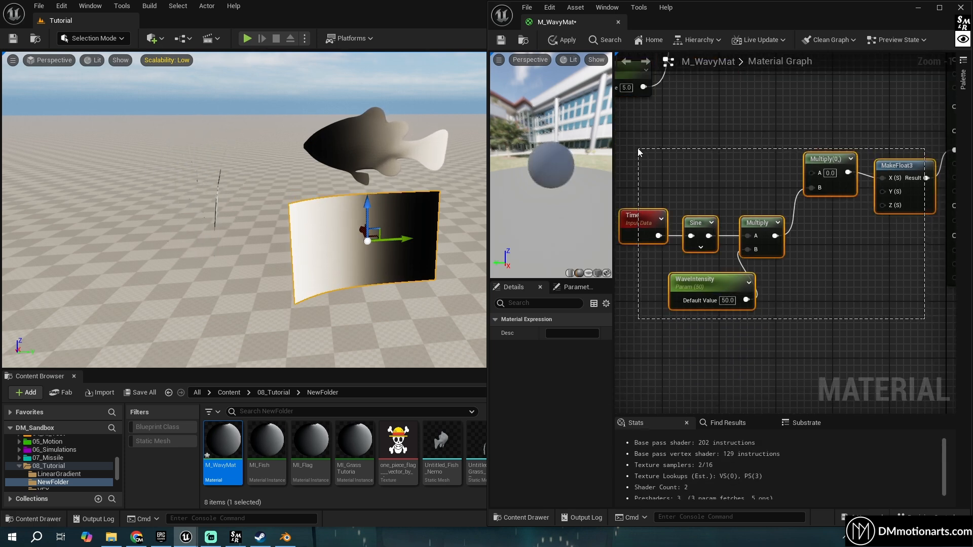
{"action": "scroll", "coordinate": [675, 172], "scroll_direction": "down", "scroll_amount": 1}
{"action": "scroll", "coordinate": [716, 195], "scroll_direction": "down", "scroll_amount": 2}
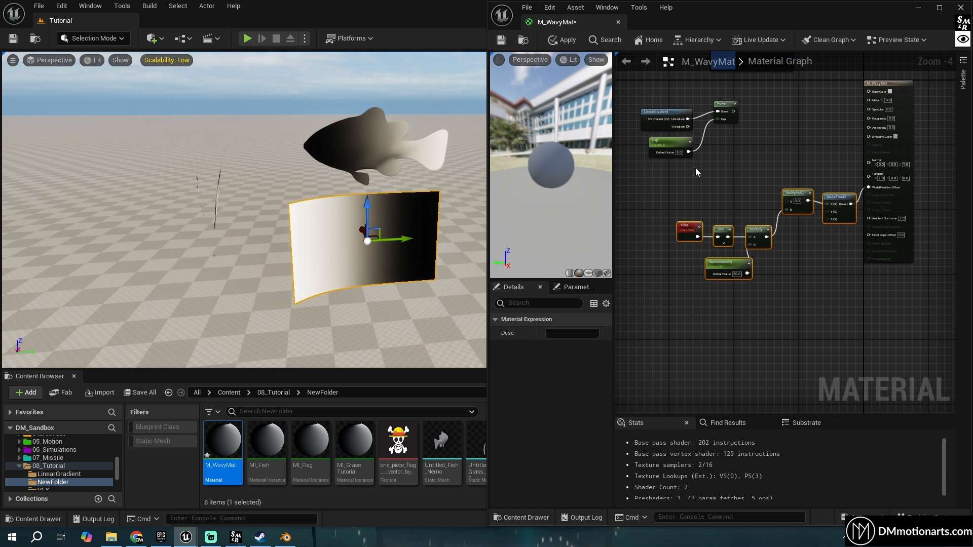
{"action": "right_click_drag", "start_coordinate": [695, 168], "coordinate": [713, 186]}
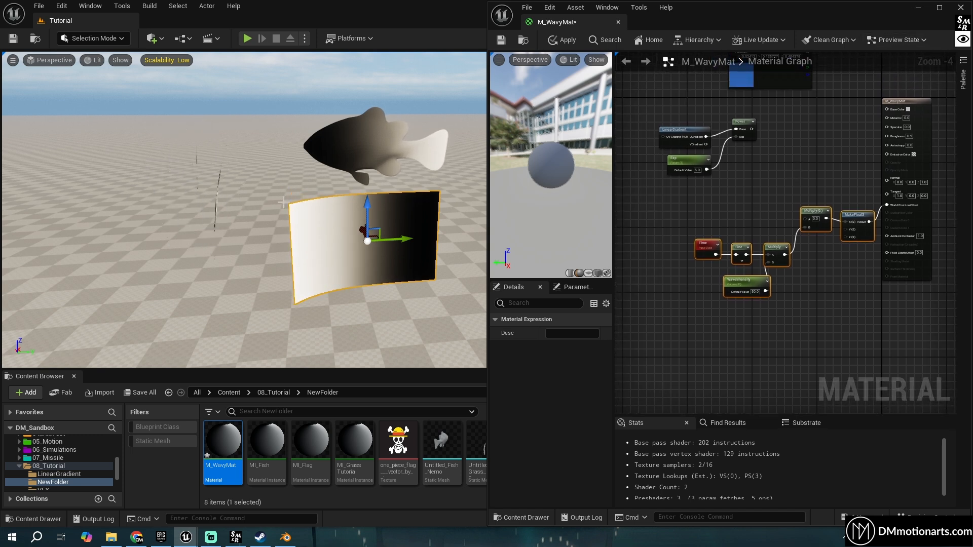
{"action": "scroll", "coordinate": [743, 160], "scroll_direction": "up", "scroll_amount": 2}
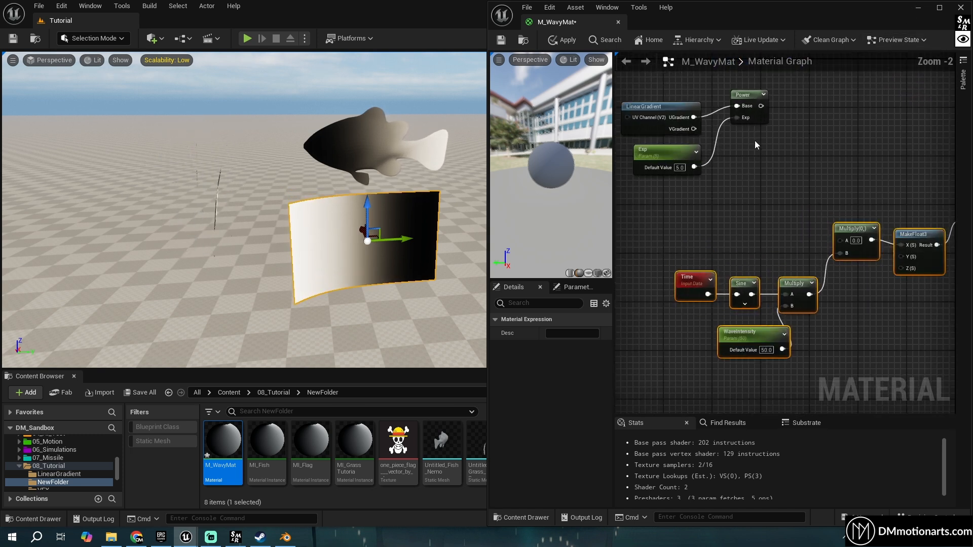
Move the gradient nodes back and switch Power's Base input from LinearGradient's UGradient to its VGradient output.
{"action": "left_click_drag", "start_coordinate": [670, 87], "coordinate": [771, 174]}
{"action": "left_click_drag", "start_coordinate": [748, 95], "coordinate": [840, 240]}
{"action": "right_click_drag", "start_coordinate": [863, 162], "coordinate": [911, 220]}
{"action": "scroll", "coordinate": [744, 213], "scroll_direction": "up", "scroll_amount": 2}
{"action": "left_click", "coordinate": [753, 205], "text": "alt"}
{"action": "left_click_drag", "start_coordinate": [754, 220], "coordinate": [810, 196]}
Connect Power's output to Base Color and the final Multiply's A input, and apply the material.
{"action": "right_click_drag", "start_coordinate": [874, 230], "coordinate": [772, 287]}
{"action": "scroll", "coordinate": [835, 232], "scroll_direction": "down", "scroll_amount": 2}
{"action": "right_click_drag", "start_coordinate": [834, 233], "coordinate": [765, 257]}
{"action": "left_click_drag", "start_coordinate": [694, 267], "coordinate": [896, 189]}
{"action": "left_click", "coordinate": [564, 40]}
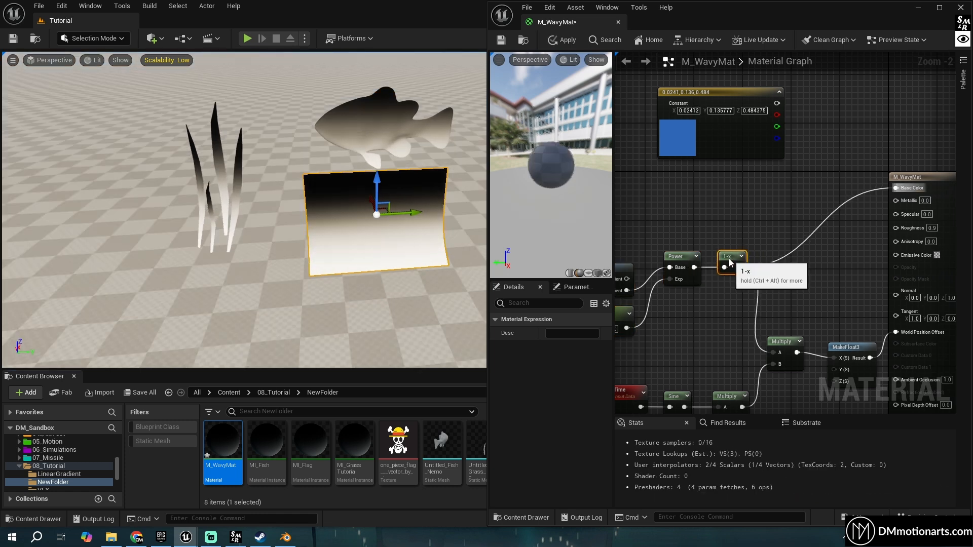
Insert a 1-x node after Power, feeding Base Color and the final Multiply, and apply the material.
{"action": "left_click_drag", "start_coordinate": [720, 236], "coordinate": [743, 286]}
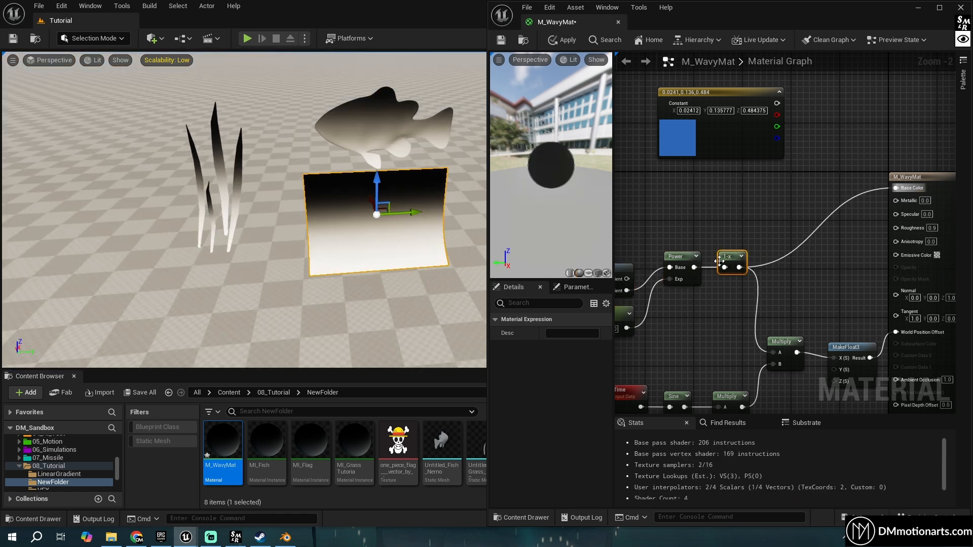
{"action": "left_click", "coordinate": [556, 40]}
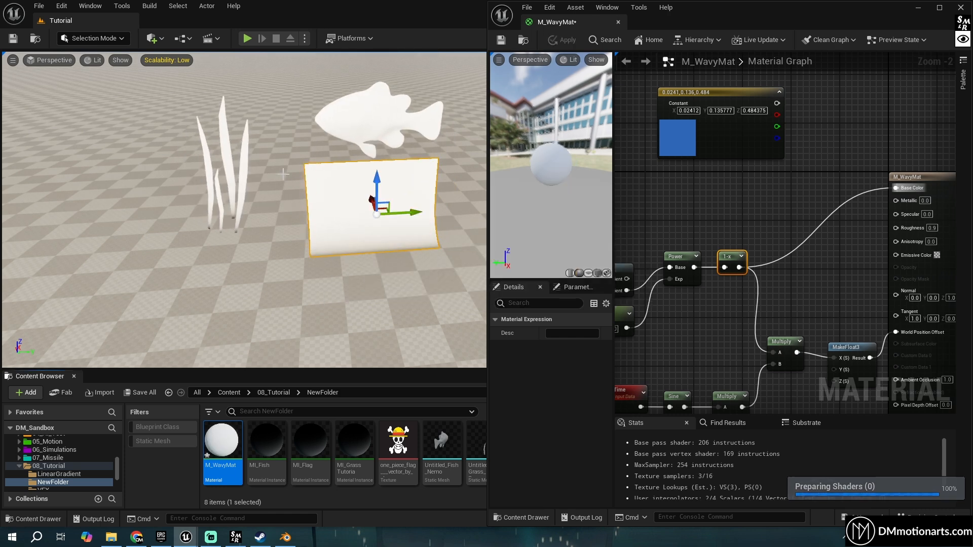
{"action": "left_click_drag", "start_coordinate": [284, 175], "coordinate": [299, 161], "text": "alt"}
{"action": "right_click_drag", "start_coordinate": [758, 308], "coordinate": [750, 283]}
{"action": "scroll", "coordinate": [723, 336], "scroll_direction": "up", "scroll_amount": 2}
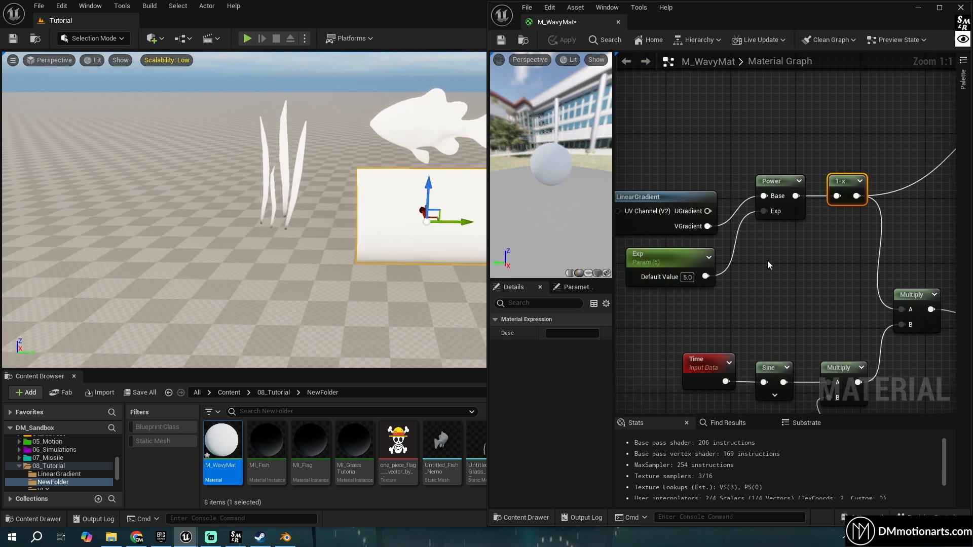
Lower the Exp default value to 1 and finally to 0.5, applying the material each time, and check the meshes.
{"action": "left_click", "coordinate": [771, 298]}
{"action": "left_click", "coordinate": [562, 40]}
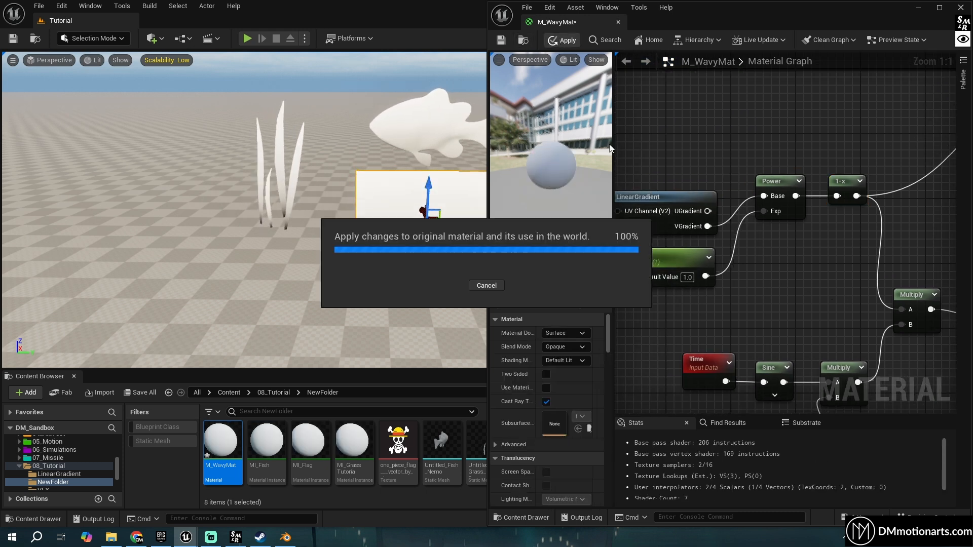
{"action": "left_click", "coordinate": [688, 277]}
{"action": "type", "text": "0"}
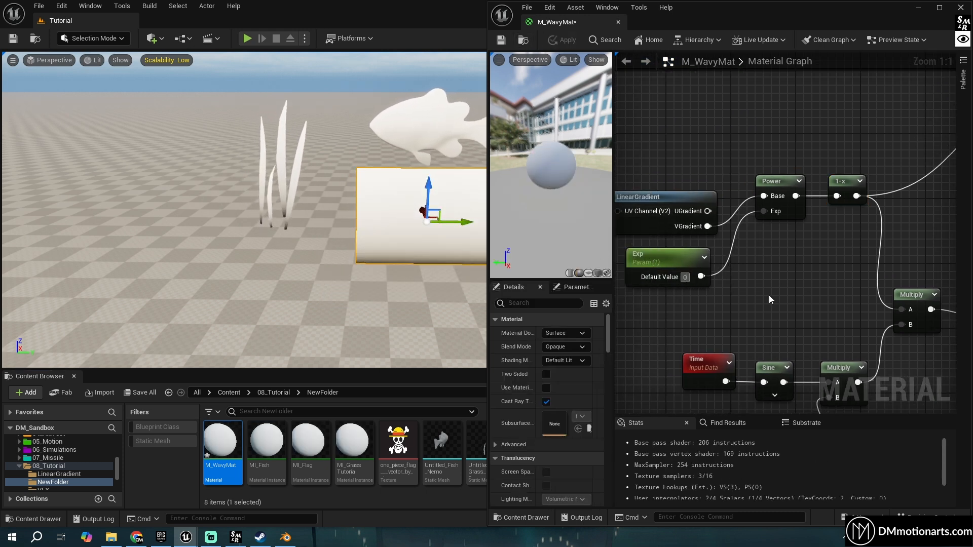
{"action": "left_click", "coordinate": [769, 298]}
{"action": "left_click", "coordinate": [562, 40]}
{"action": "type", "text": "5"}
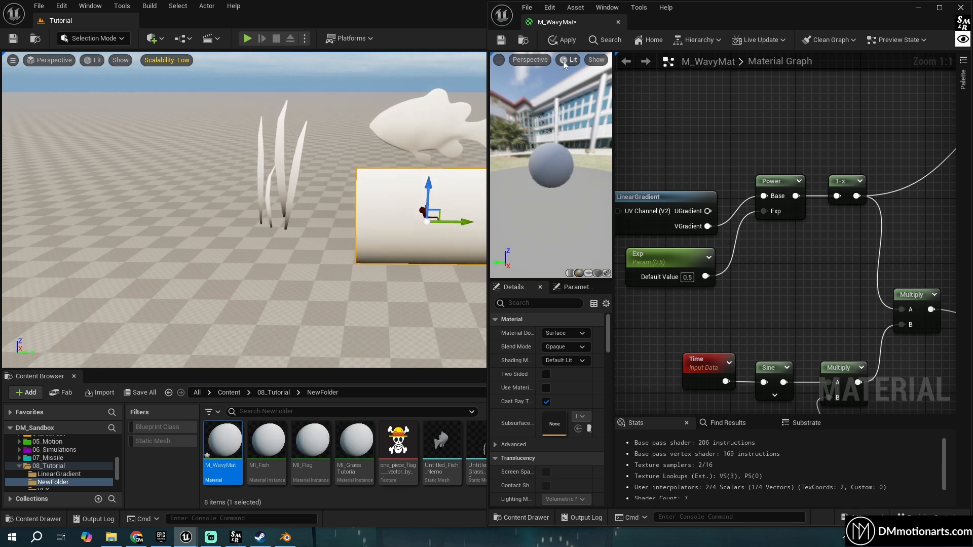
{"action": "right_click_drag", "start_coordinate": [273, 200], "coordinate": [310, 160]}
{"action": "scroll", "coordinate": [714, 307], "scroll_direction": "down", "scroll_amount": 5}
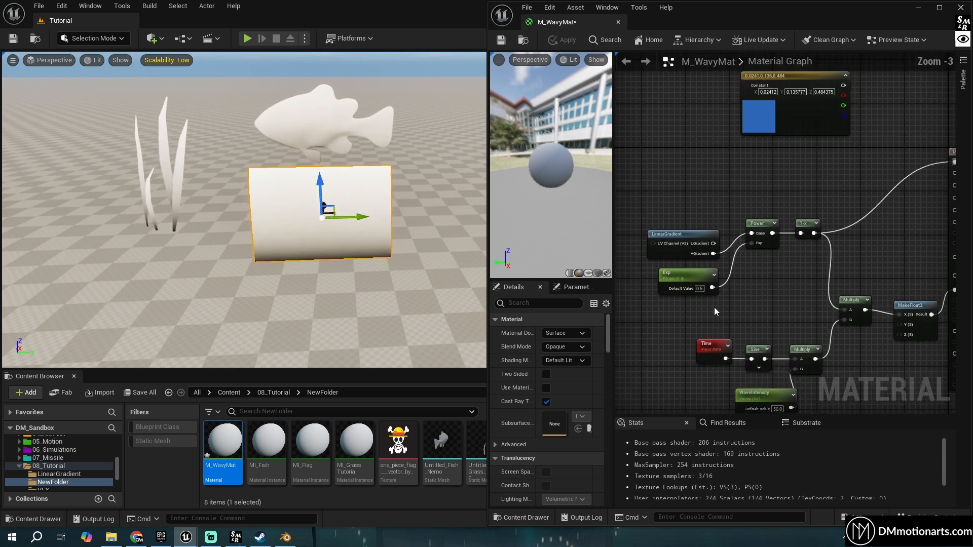
Add a SimpleGrassWind node to the material graph and place it below the MakeFloat3 node.
{"action": "right_click", "coordinate": [832, 297]}
{"action": "type", "text": "simpleg"}
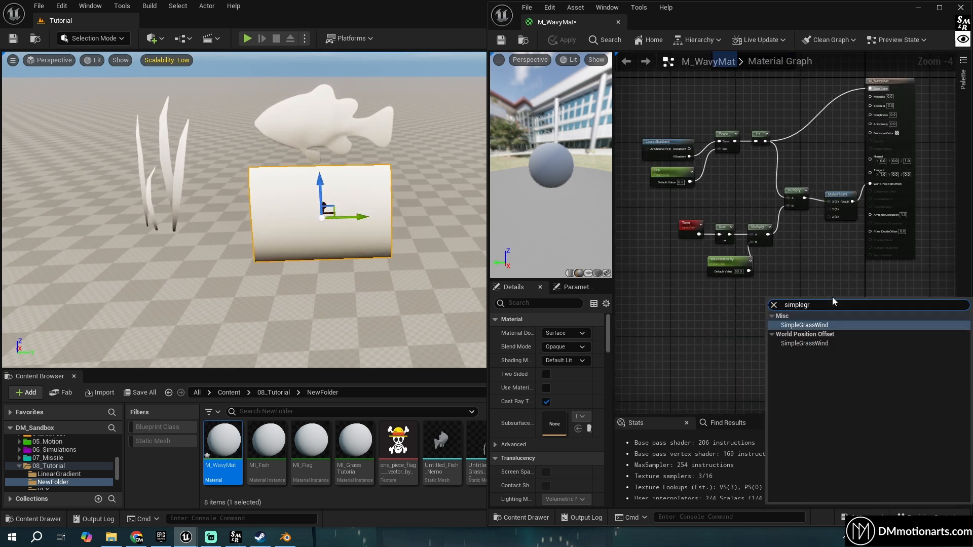
{"action": "type", "text": "r"}
{"action": "key", "text": "Return"}
{"action": "scroll", "coordinate": [832, 297], "scroll_direction": "up", "scroll_amount": 4}
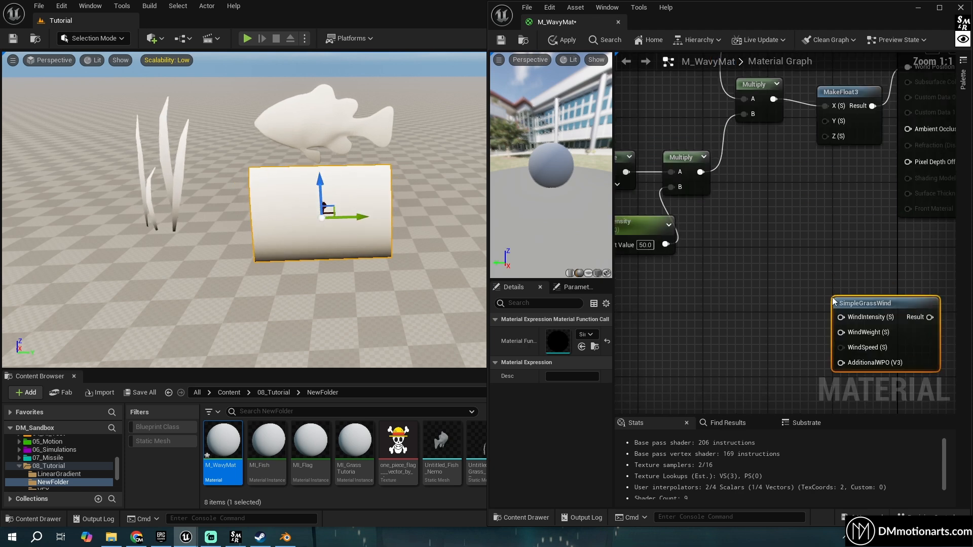
{"action": "left_click_drag", "start_coordinate": [836, 300], "coordinate": [747, 243]}
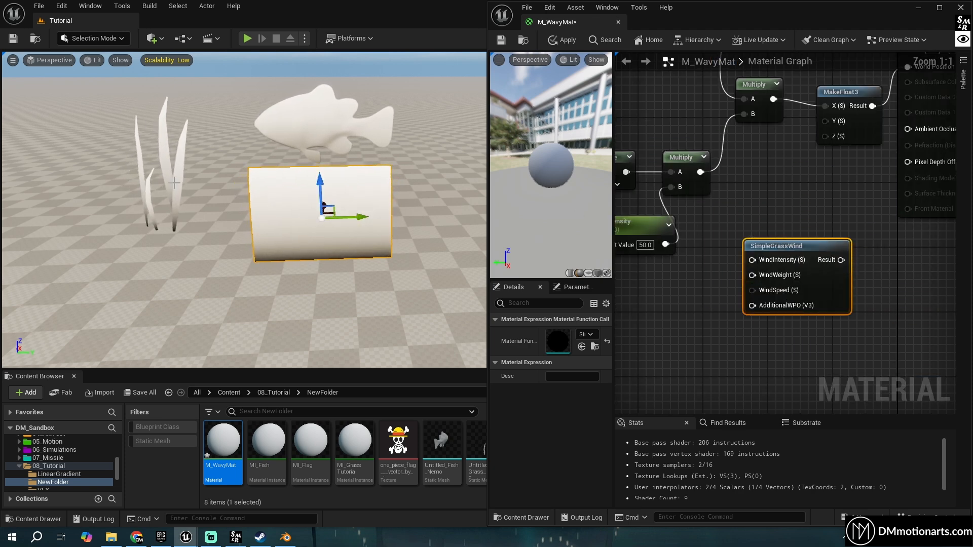
{"action": "mouse_move", "coordinate": [774, 247]}
{"action": "left_mouse_down"}
{"action": "mouse_move", "coordinate": [758, 287]}
{"action": "mouse_move", "coordinate": [780, 264]}
{"action": "left_mouse_up"}
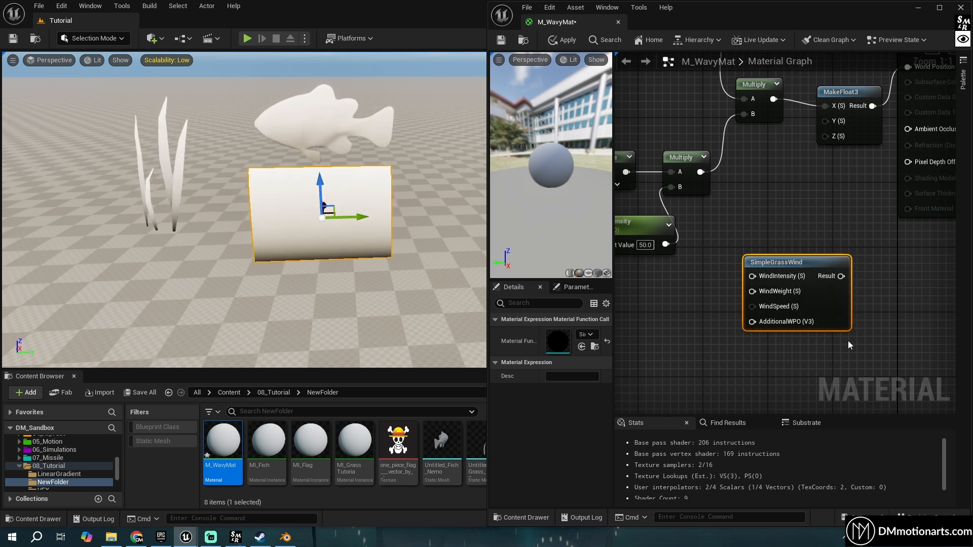
{"action": "left_click", "coordinate": [781, 230]}
{"action": "left_click_drag", "start_coordinate": [786, 263], "coordinate": [802, 257]}
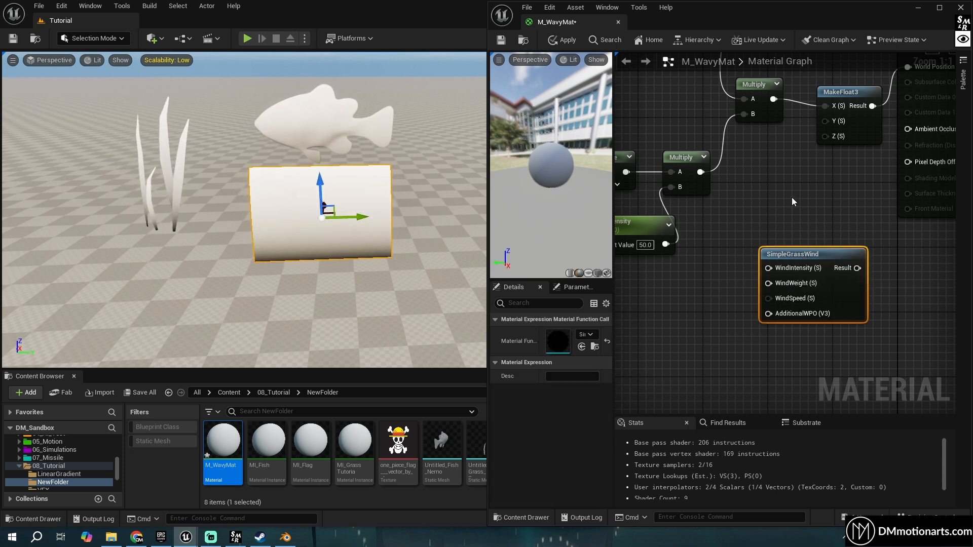
Delete the SimpleGrassWind node and select the remaining gradient, wave and MakeFloat3 nodes.
{"action": "right_click_drag", "start_coordinate": [788, 195], "coordinate": [698, 243]}
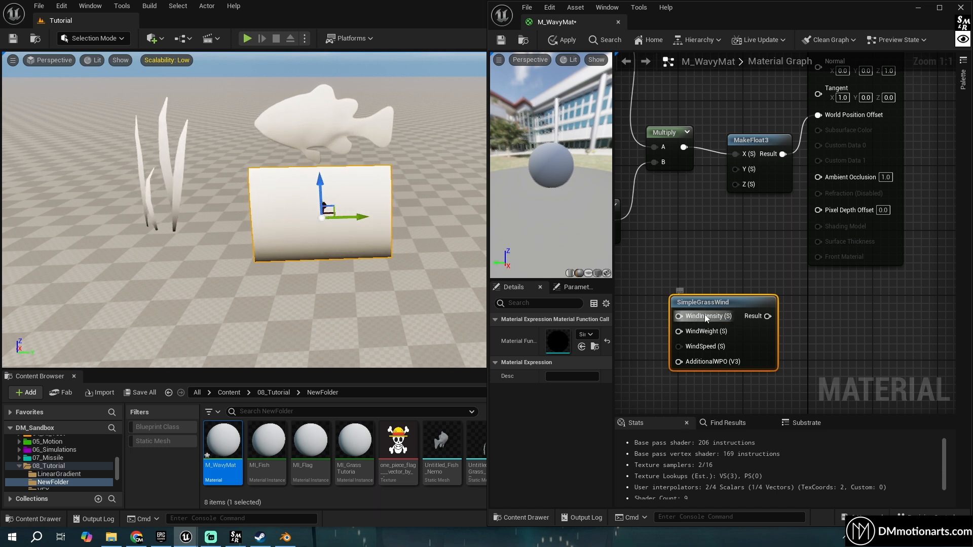
{"action": "right_click_drag", "start_coordinate": [698, 288], "coordinate": [724, 272]}
{"action": "left_click_drag", "start_coordinate": [724, 300], "coordinate": [801, 362]}
{"action": "left_click", "coordinate": [720, 278]}
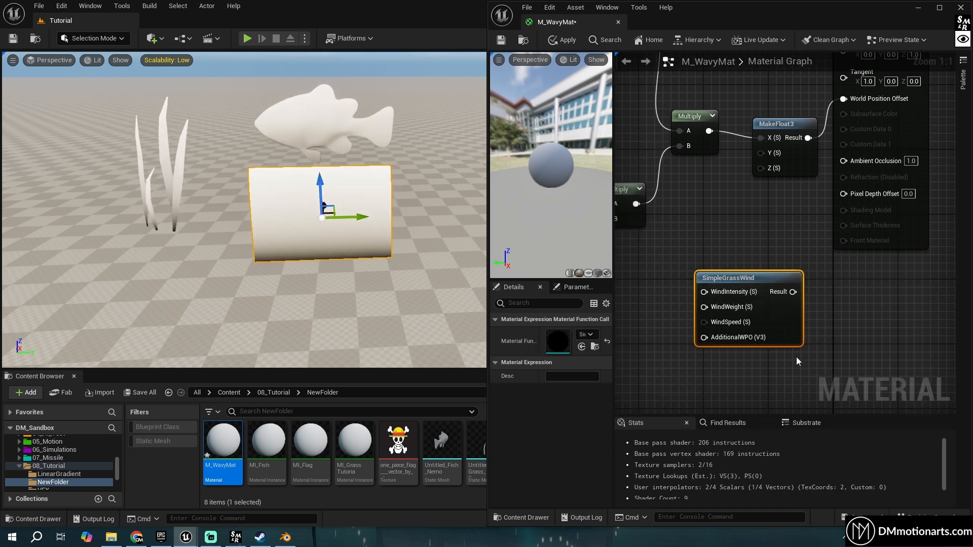
{"action": "right_click_drag", "start_coordinate": [677, 245], "coordinate": [773, 272]}
{"action": "left_click_drag", "start_coordinate": [773, 272], "coordinate": [883, 381]}
{"action": "key", "text": "Delete"}
{"action": "scroll", "coordinate": [764, 302], "scroll_direction": "down", "scroll_amount": 3}
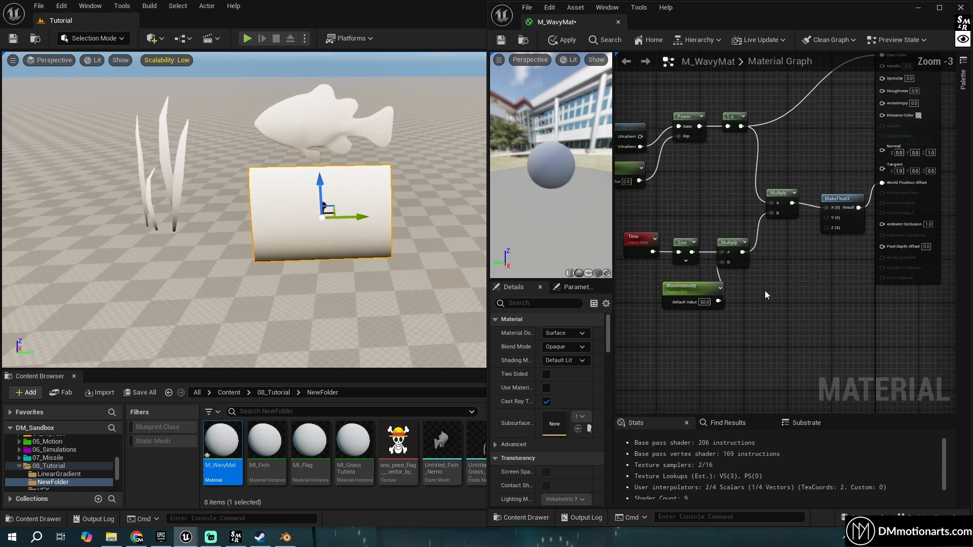
{"action": "right_click_drag", "start_coordinate": [765, 290], "coordinate": [802, 310]}
{"action": "left_click_drag", "start_coordinate": [880, 332], "coordinate": [658, 136]}
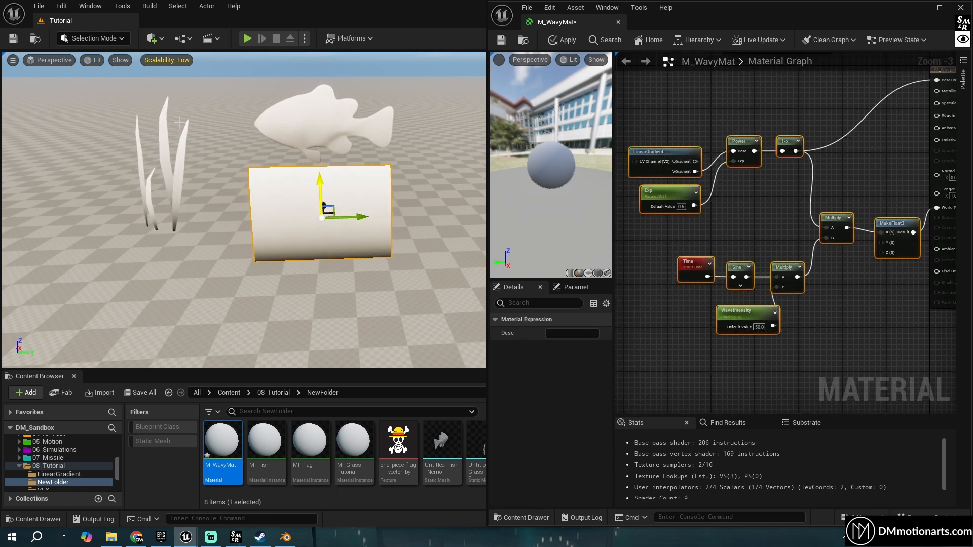
Return to the level editor and select the Untitled_Fish_Nemo actor.
{"action": "right_click_drag", "start_coordinate": [379, 194], "coordinate": [375, 175]}
{"action": "left_click", "coordinate": [104, 40]}
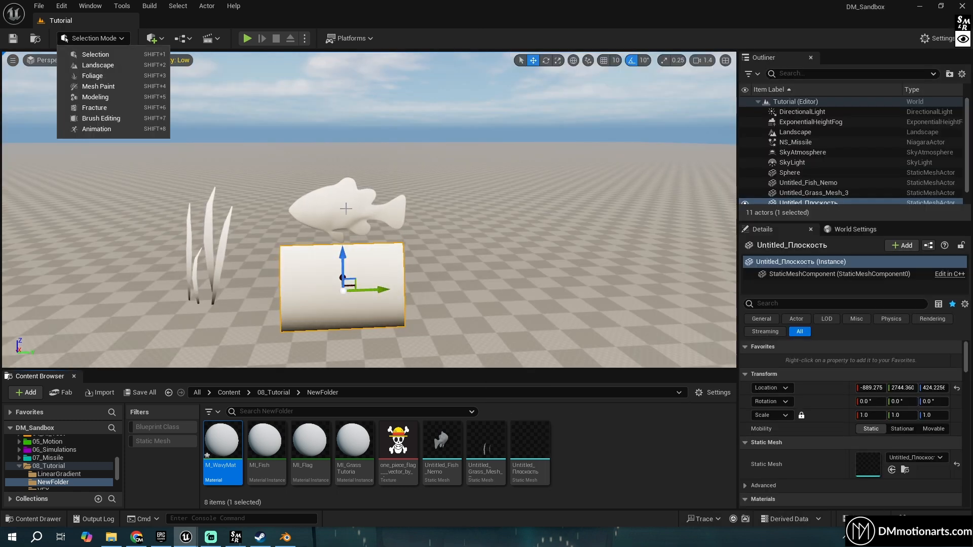
{"action": "left_click", "coordinate": [809, 182]}
Open the Untitled_Fish_Nemo static mesh asset for a look and close its editor again.
{"action": "left_click", "coordinate": [440, 439]}
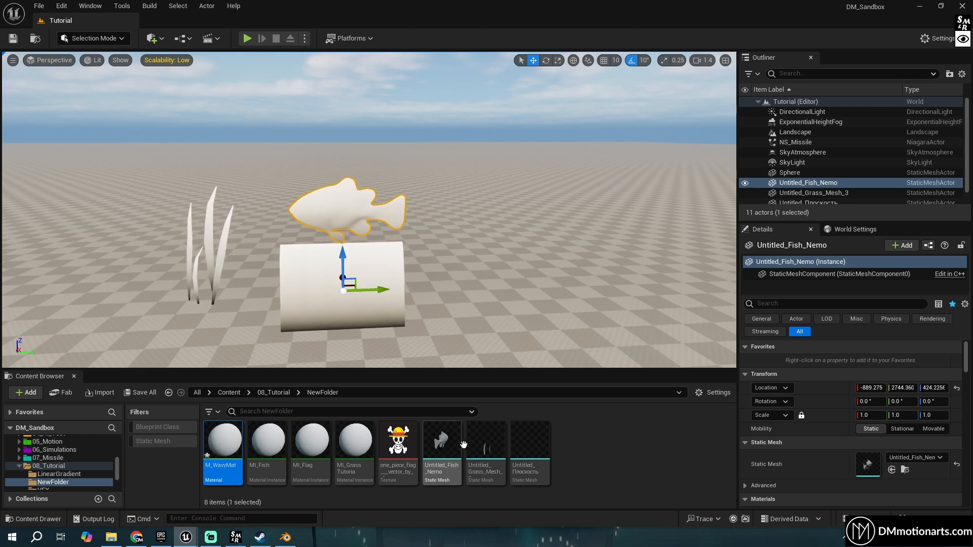
{"action": "double_click", "coordinate": [438, 452]}
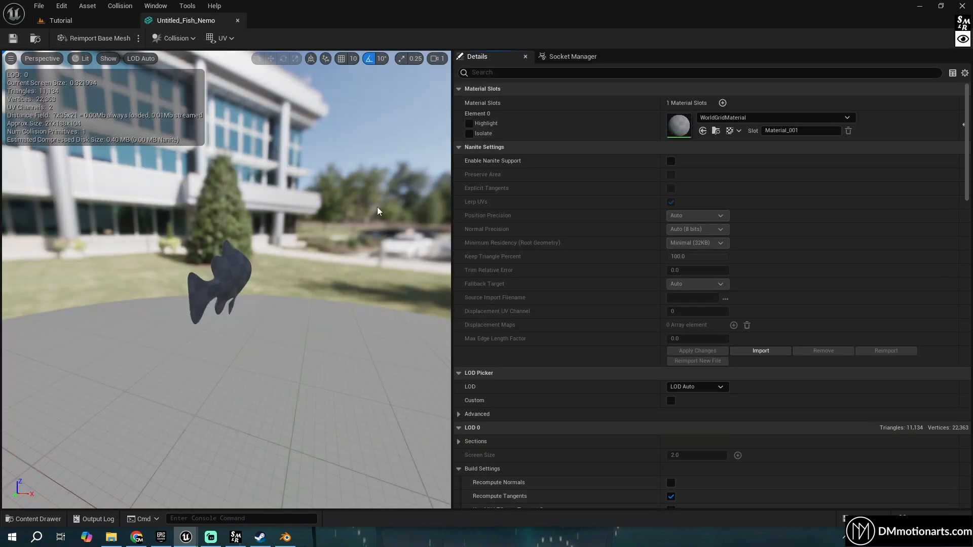
{"action": "middle_click", "coordinate": [189, 20]}
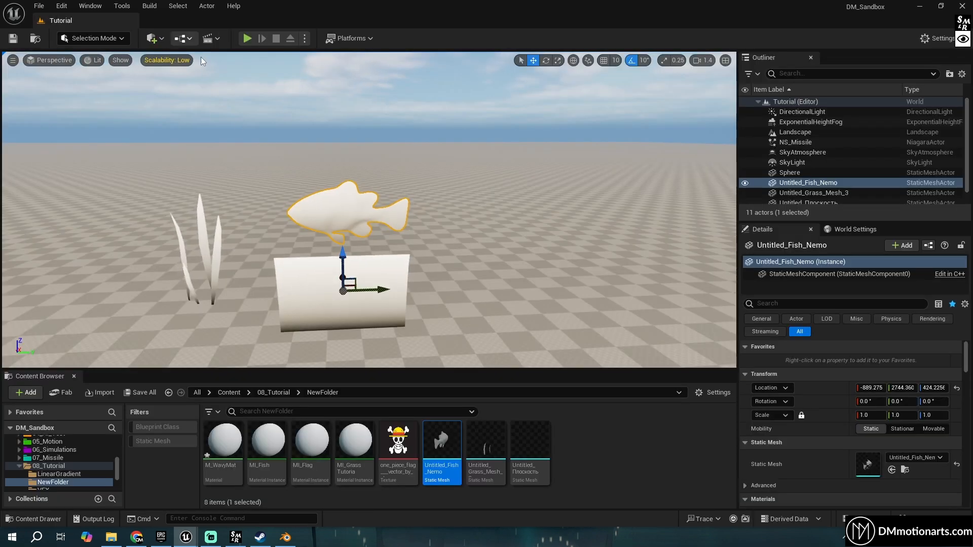
Switch the level editor to Mesh Paint mode with the fish selected.
{"action": "left_click", "coordinate": [93, 38]}
{"action": "left_click", "coordinate": [87, 87]}
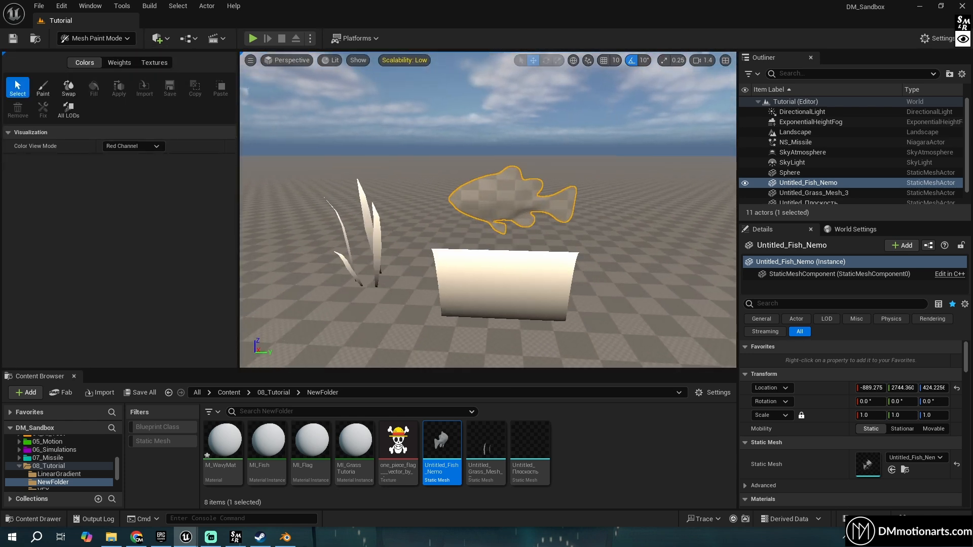
{"action": "key", "text": "w"}
{"action": "right_click_drag", "start_coordinate": [489, 210], "coordinate": [507, 225]}
{"action": "key", "text": "s"}
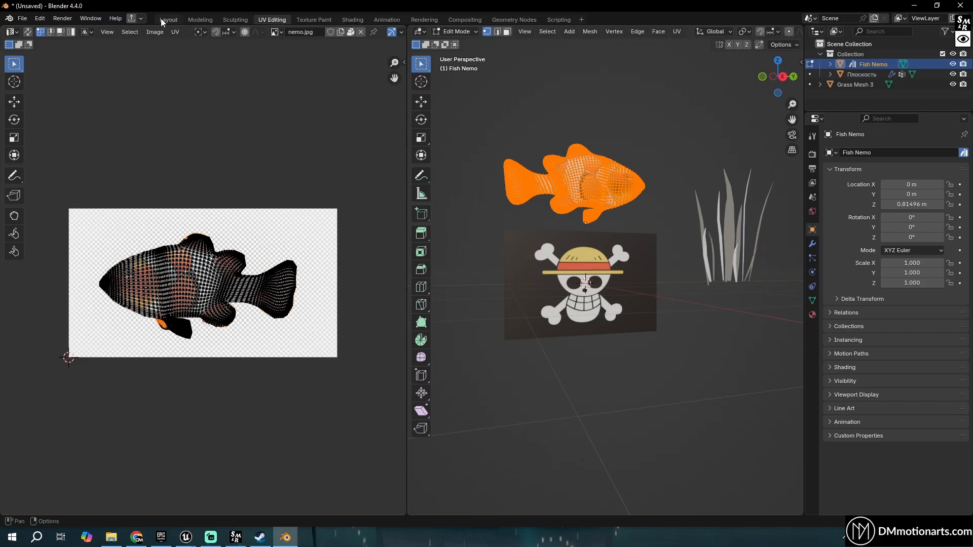
In Blender, open the Layout workspace, switch Fish Nemo to Vertex Paint mode and paint the fish's head black.
{"action": "left_click", "coordinate": [162, 20]}
{"action": "left_click", "coordinate": [56, 32]}
{"action": "left_click", "coordinate": [56, 77]}
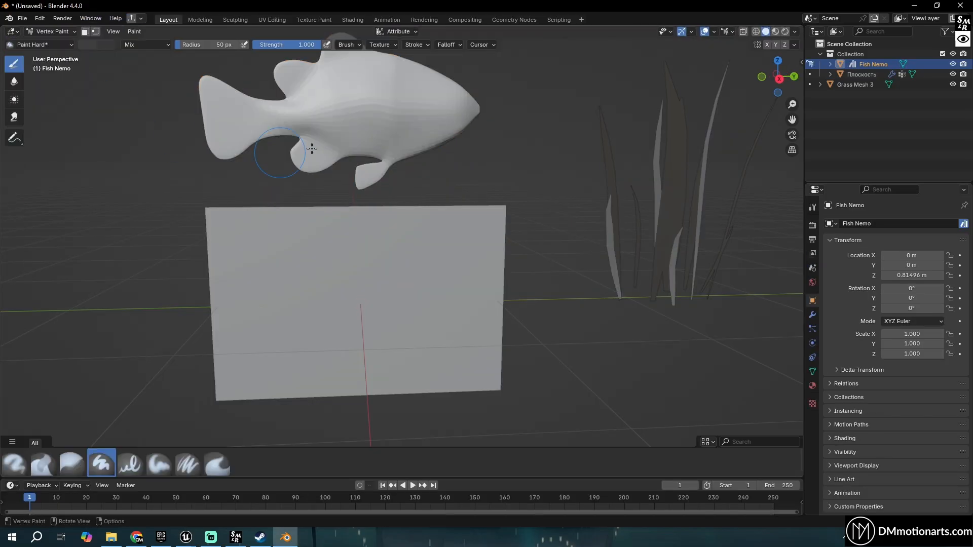
{"action": "left_click_drag", "start_coordinate": [440, 101], "coordinate": [456, 113]}
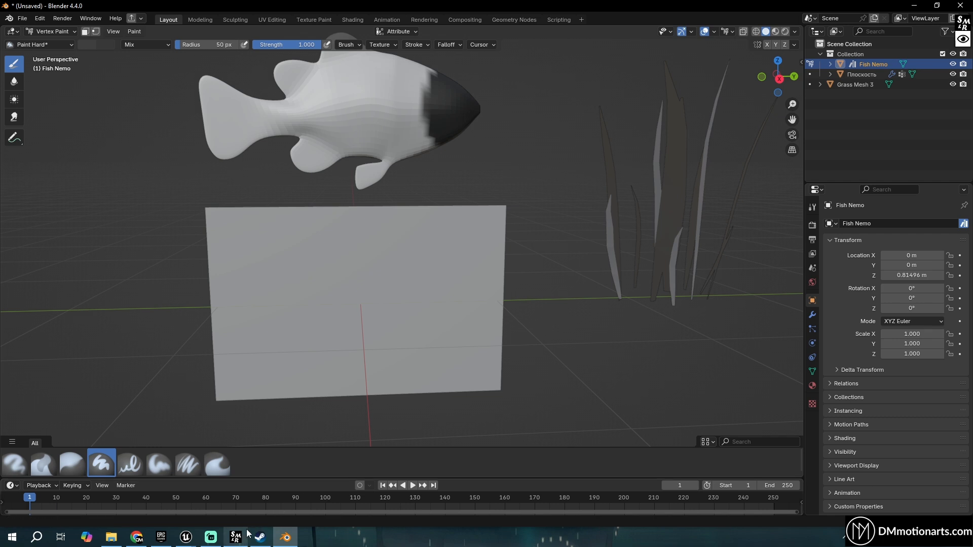
Switch back to Unreal Editor, minimize the material editor and review the Color View Mode options, keeping Red Channel.
{"action": "mouse_move", "coordinate": [188, 540]}
{"action": "left_click", "coordinate": [239, 497]}
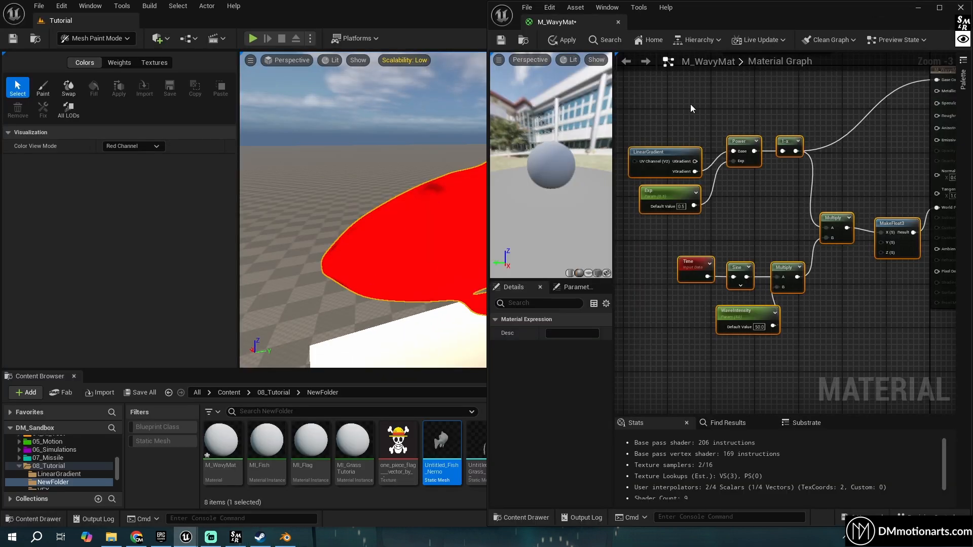
{"action": "left_click", "coordinate": [918, 8]}
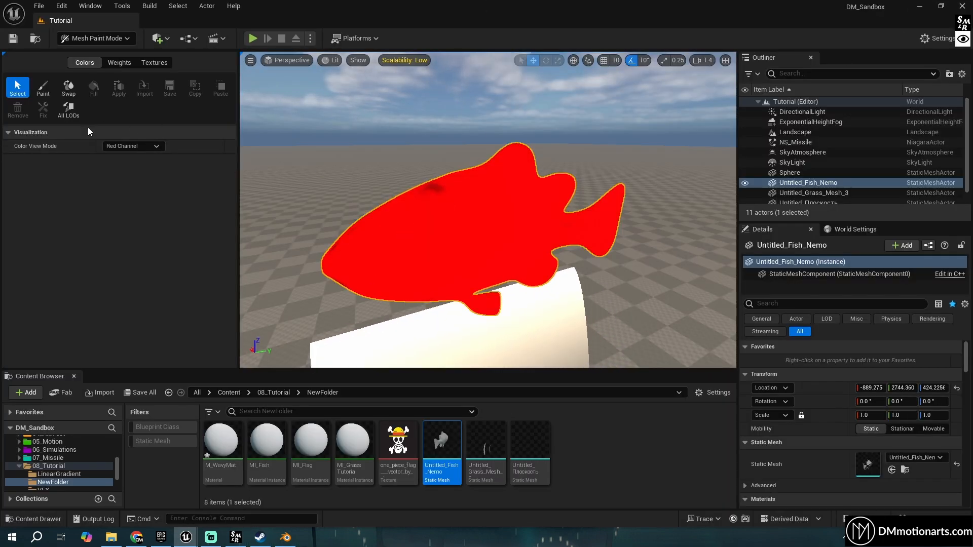
{"action": "left_click", "coordinate": [135, 147]}
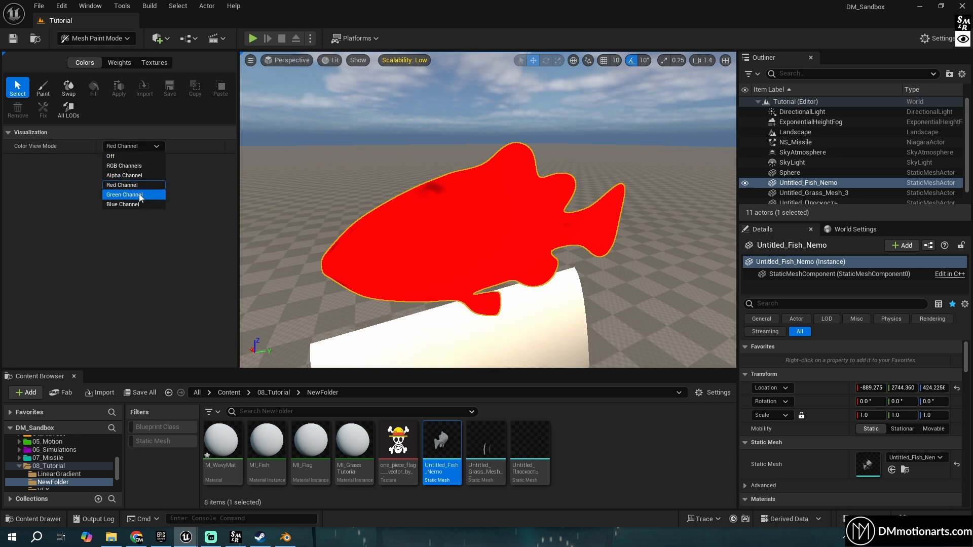
{"action": "left_click", "coordinate": [186, 187]}
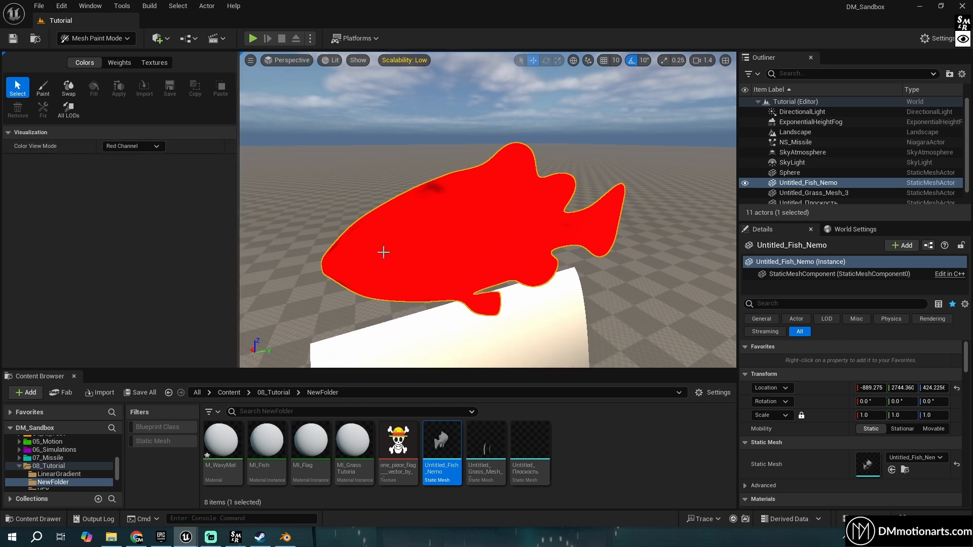
{"action": "left_click", "coordinate": [131, 148]}
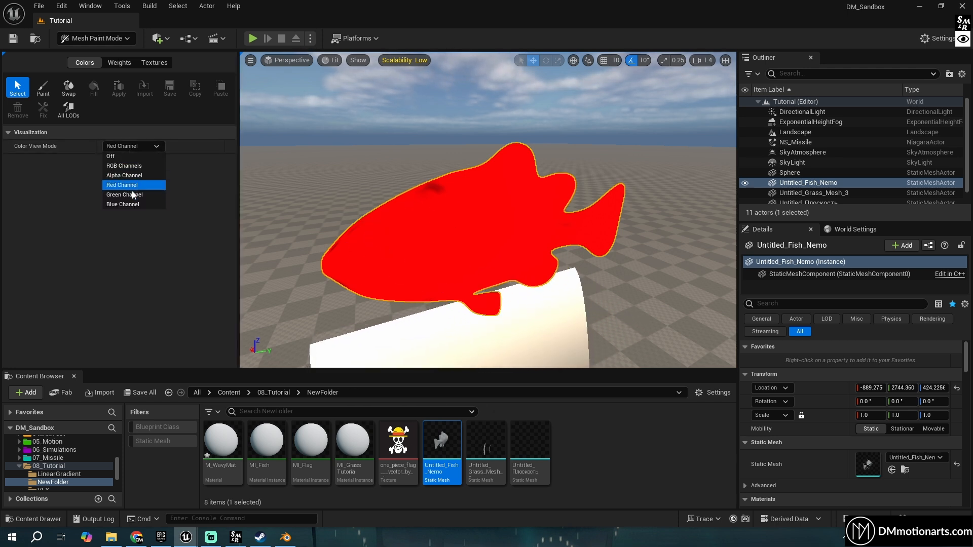
{"action": "left_click", "coordinate": [205, 240]}
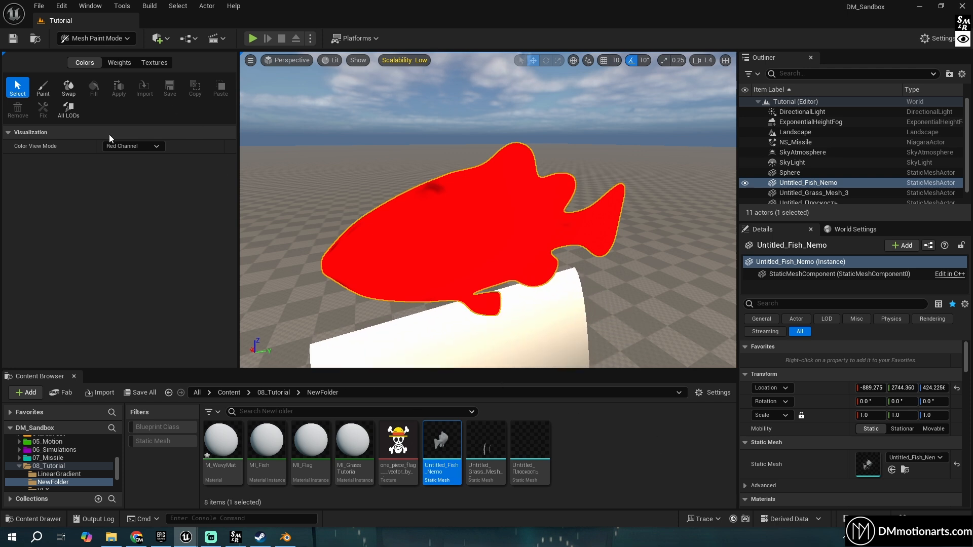
Activate the mesh Paint tool and brush white vertex color over the fish's head.
{"action": "left_click", "coordinate": [49, 93]}
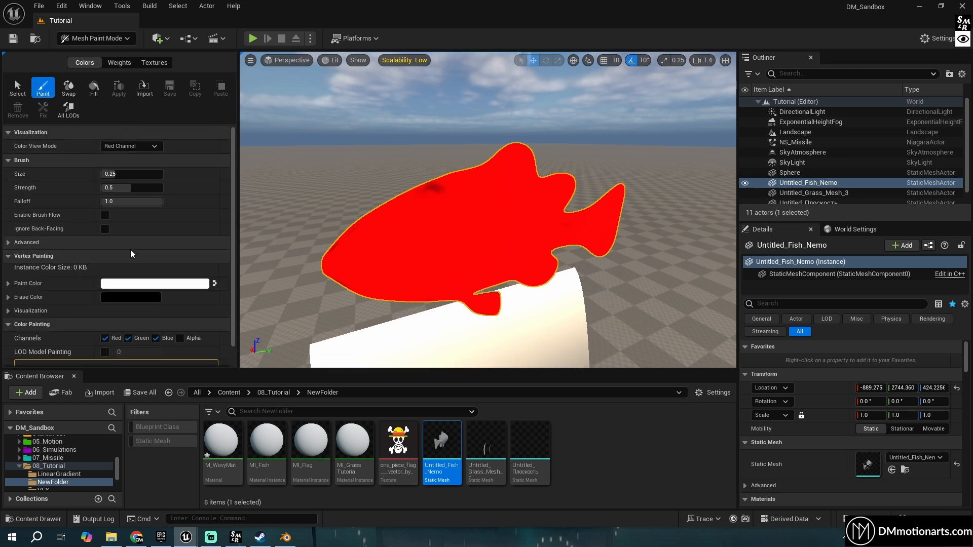
{"action": "mouse_move", "coordinate": [362, 265]}
{"action": "left_mouse_down"}
{"action": "mouse_move", "coordinate": [328, 262]}
{"action": "mouse_move", "coordinate": [369, 269]}
{"action": "mouse_move", "coordinate": [583, 223]}
{"action": "mouse_move", "coordinate": [394, 236]}
{"action": "left_mouse_up"}
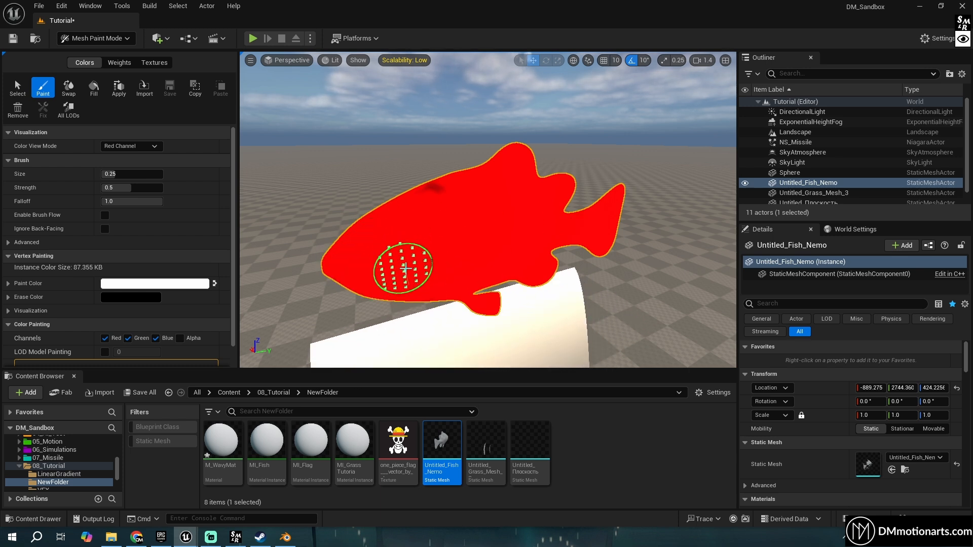
Switch to Blender and return Fish Nemo from Vertex Paint to Object Mode.
{"action": "left_click", "coordinate": [286, 538]}
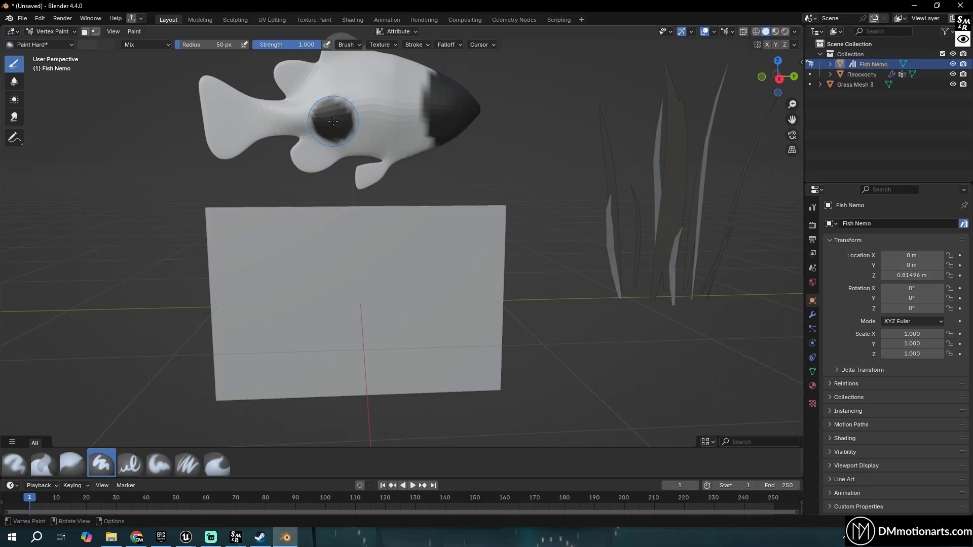
{"action": "left_click", "coordinate": [51, 31]}
{"action": "left_click", "coordinate": [56, 44]}
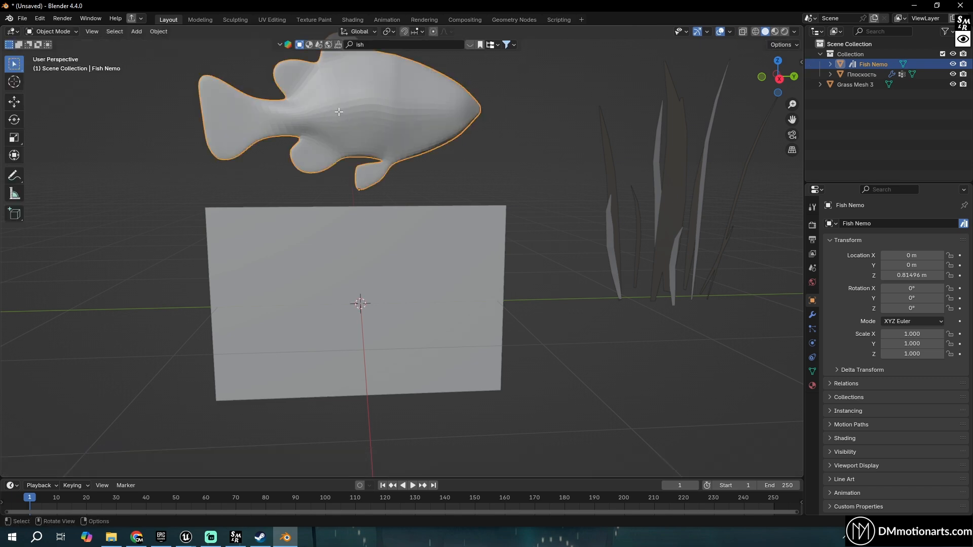
{"action": "key", "text": "Tab"}
Back in Unreal Editor, set the mesh paint color to black and brush it over the fish's head.
{"action": "mouse_move", "coordinate": [186, 537]}
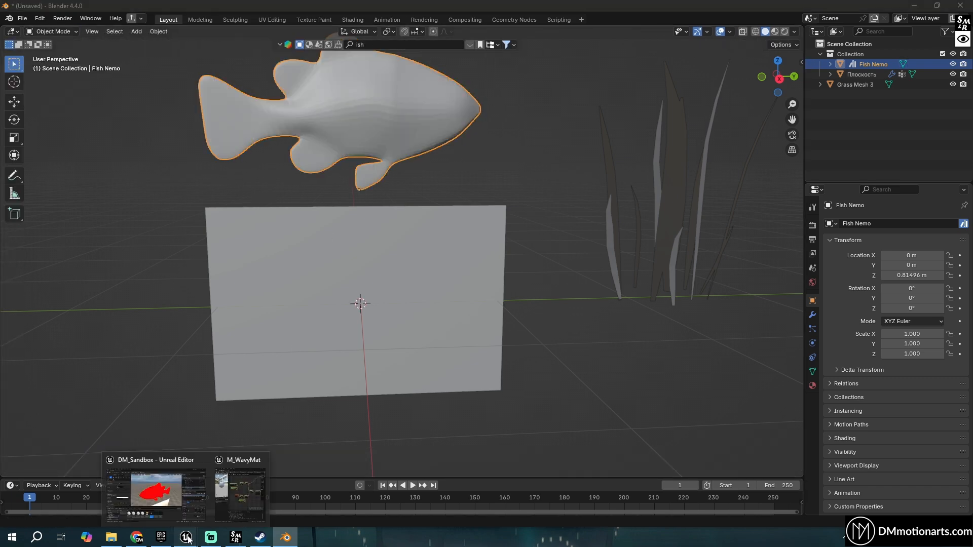
{"action": "left_click", "coordinate": [152, 486]}
{"action": "scroll", "coordinate": [161, 231], "scroll_direction": "down", "scroll_amount": 1}
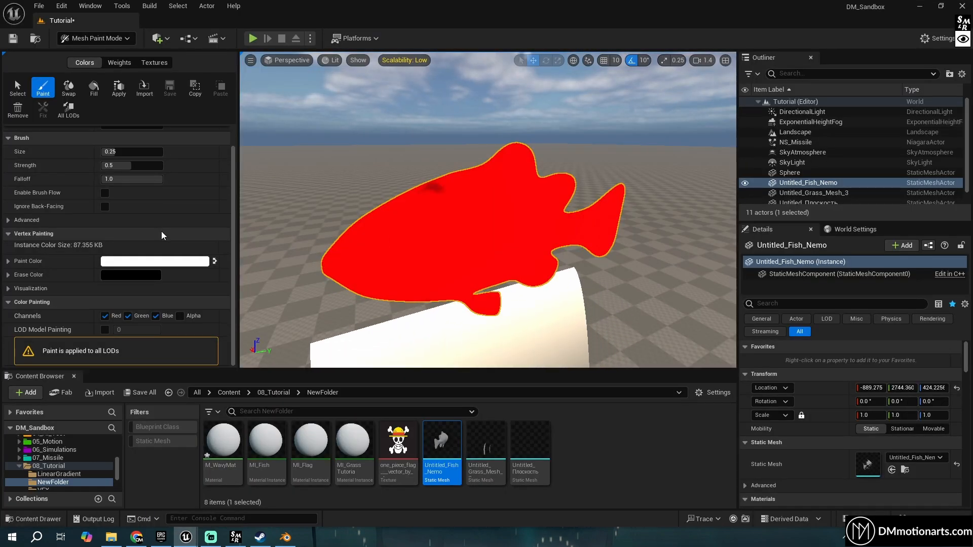
{"action": "left_click", "coordinate": [135, 264]}
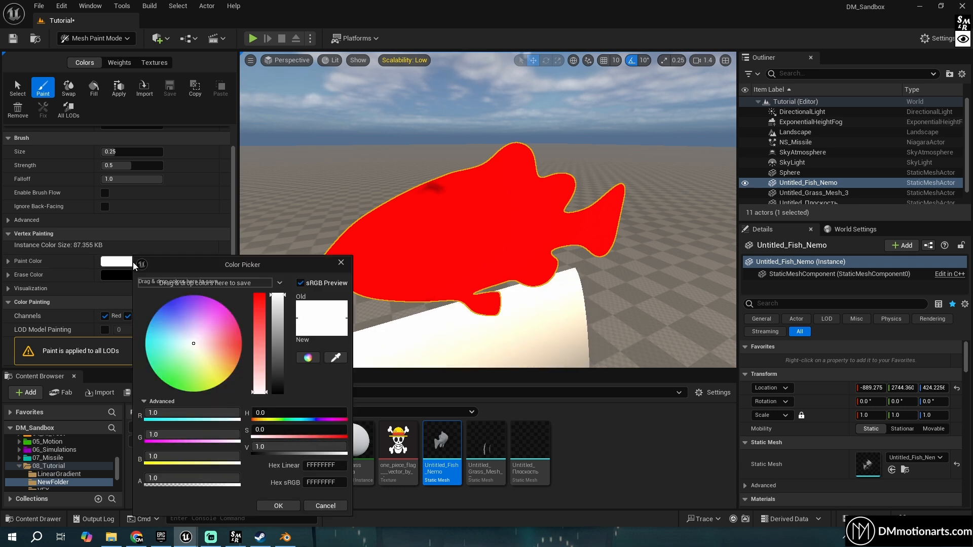
{"action": "left_click_drag", "start_coordinate": [278, 362], "coordinate": [278, 393]}
{"action": "left_click", "coordinate": [278, 506]}
{"action": "mouse_move", "coordinate": [426, 197]}
{"action": "left_mouse_down"}
{"action": "mouse_move", "coordinate": [345, 218]}
{"action": "mouse_move", "coordinate": [371, 254]}
{"action": "left_mouse_up"}
Limit color painting to the Red channel and fill the whole fish with black.
{"action": "scroll", "coordinate": [76, 288], "scroll_direction": "up", "scroll_amount": 1}
{"action": "scroll", "coordinate": [87, 276], "scroll_direction": "down", "scroll_amount": 1}
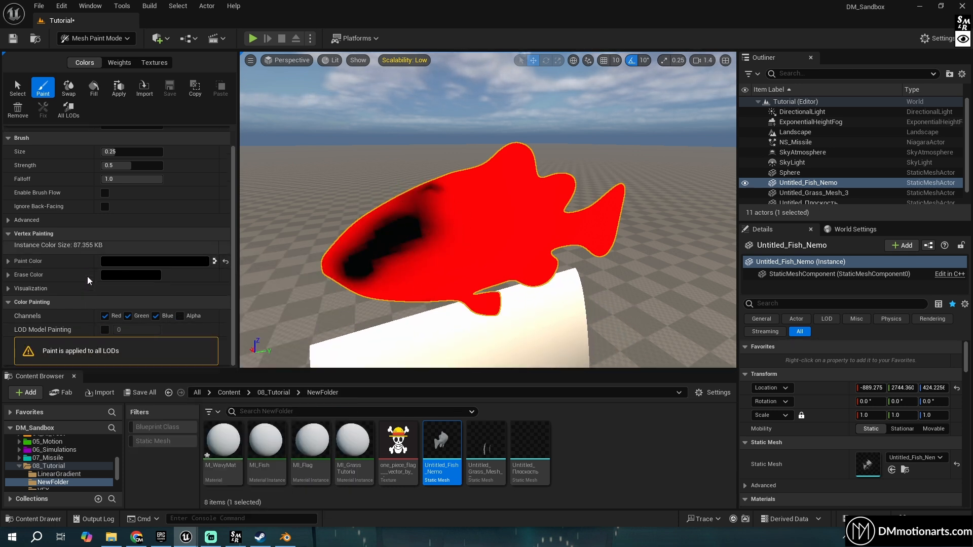
{"action": "left_click", "coordinate": [129, 316]}
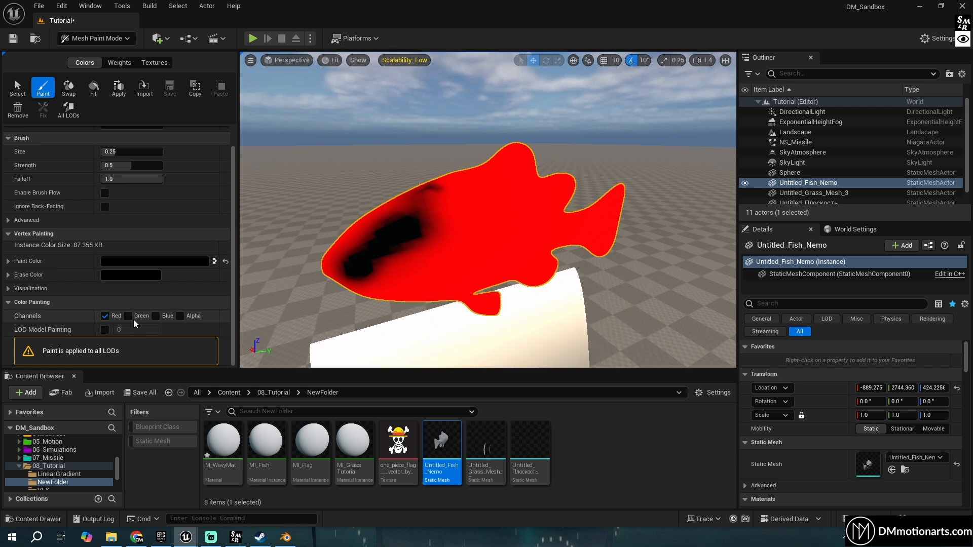
{"action": "scroll", "coordinate": [147, 292], "scroll_direction": "up", "scroll_amount": 1}
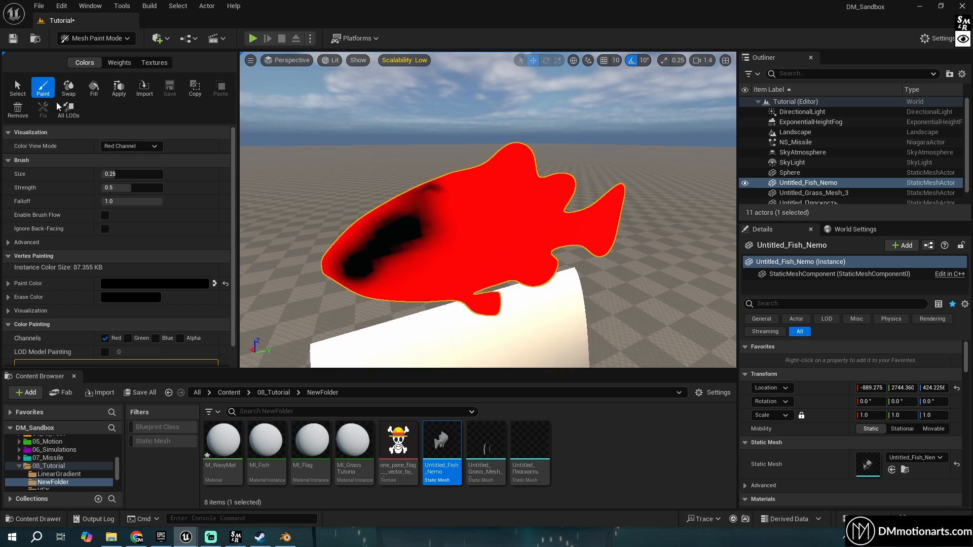
{"action": "left_click", "coordinate": [98, 90]}
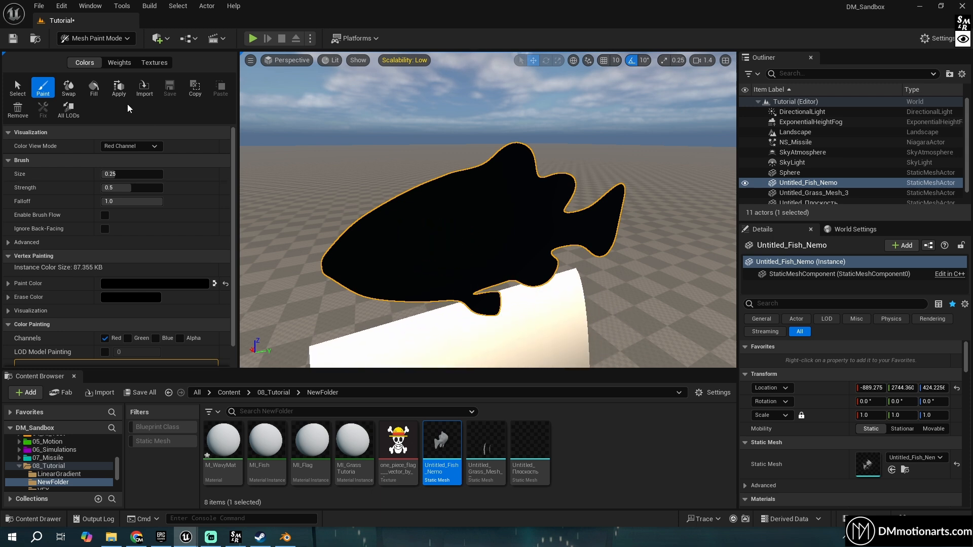
Set the mesh paint color to white and brush it over the fish's entire tail and tail base.
{"action": "left_click", "coordinate": [139, 279]}
{"action": "left_click_drag", "start_coordinate": [285, 310], "coordinate": [287, 291]}
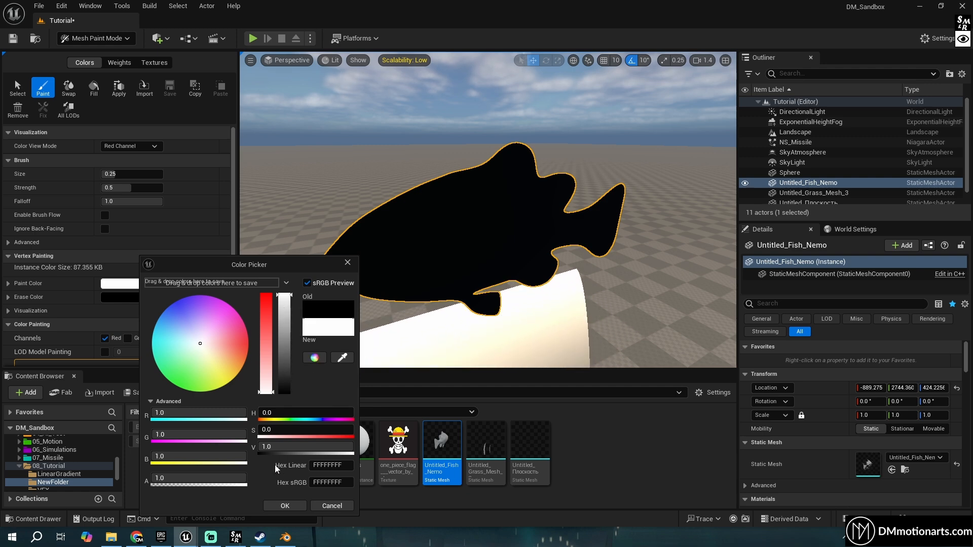
{"action": "left_click", "coordinate": [284, 506]}
{"action": "right_click_drag", "start_coordinate": [558, 244], "coordinate": [554, 233]}
{"action": "left_click_drag", "start_coordinate": [533, 222], "coordinate": [485, 219]}
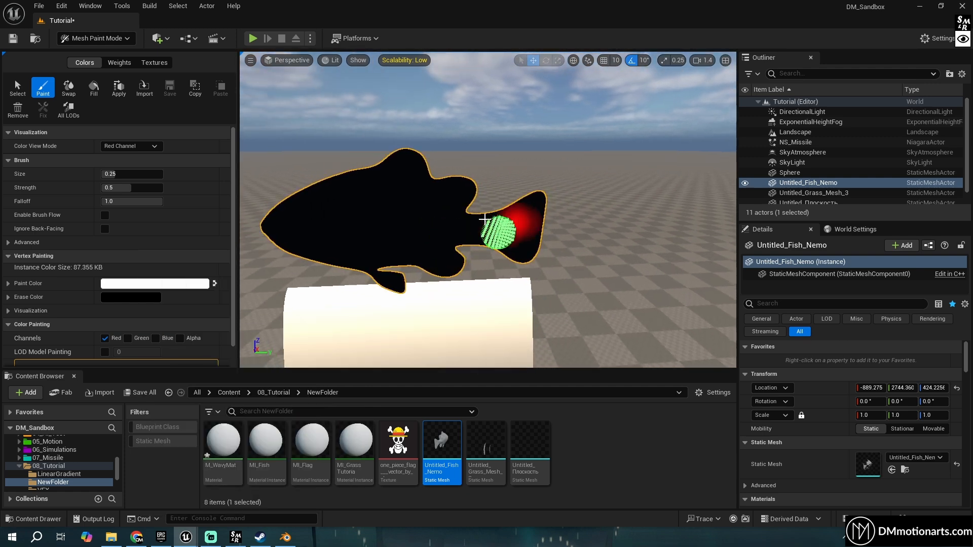
{"action": "scroll", "coordinate": [458, 237], "scroll_direction": "up", "scroll_amount": 6}
{"action": "scroll", "coordinate": [480, 256], "scroll_direction": "down", "scroll_amount": 7}
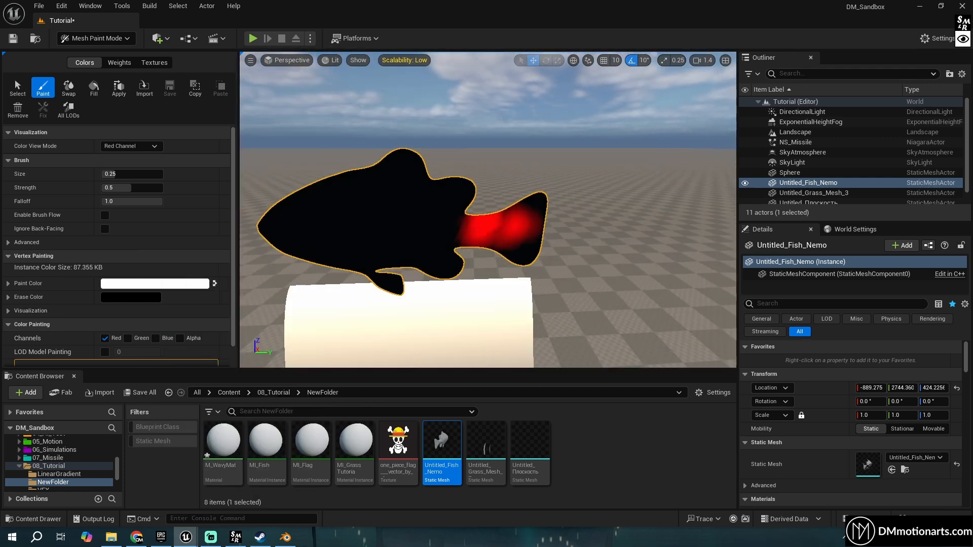
{"action": "right_click_drag", "start_coordinate": [480, 257], "coordinate": [502, 255]}
{"action": "left_click_drag", "start_coordinate": [502, 255], "coordinate": [494, 267]}
{"action": "mouse_move", "coordinate": [452, 240]}
{"action": "left_mouse_down"}
{"action": "mouse_move", "coordinate": [478, 243]}
{"action": "mouse_move", "coordinate": [489, 210]}
{"action": "mouse_move", "coordinate": [477, 219]}
{"action": "mouse_move", "coordinate": [502, 208]}
{"action": "left_mouse_up"}
{"action": "scroll", "coordinate": [430, 229], "scroll_direction": "up", "scroll_amount": 5}
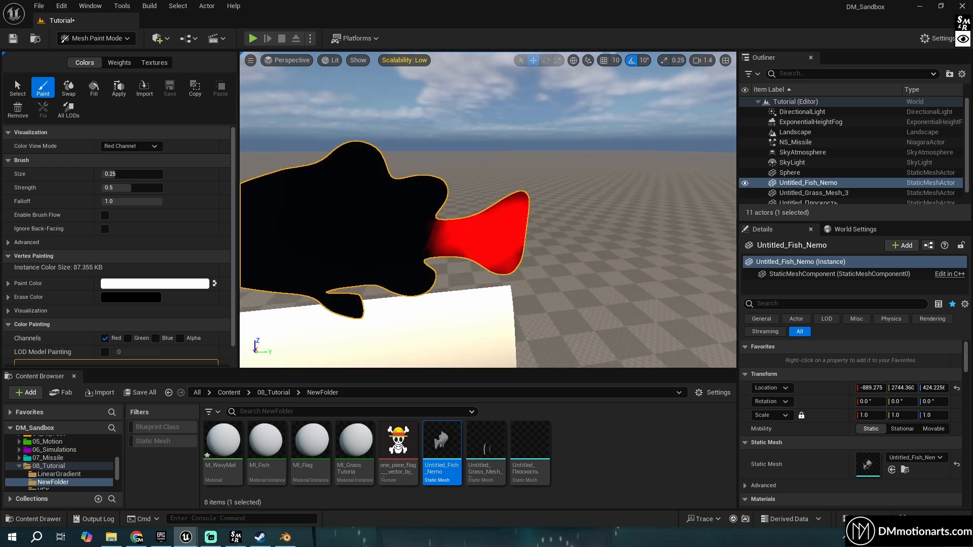
{"action": "mouse_move", "coordinate": [430, 229]}
{"action": "left_mouse_down"}
{"action": "mouse_move", "coordinate": [413, 278]}
{"action": "mouse_move", "coordinate": [569, 218]}
{"action": "mouse_move", "coordinate": [524, 290]}
{"action": "left_mouse_up"}
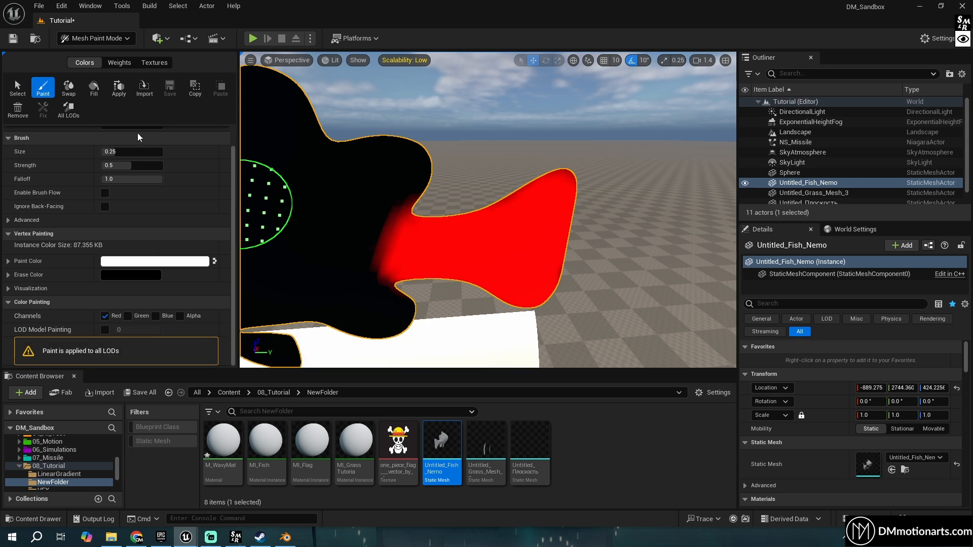
{"action": "scroll", "coordinate": [133, 147], "scroll_direction": "down", "scroll_amount": 1}
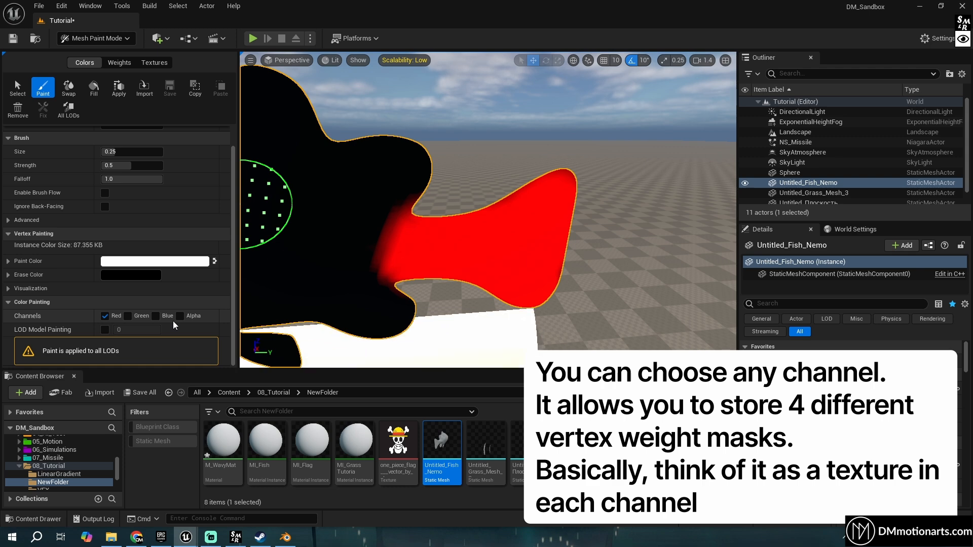
{"action": "left_click", "coordinate": [155, 261]}
{"action": "mouse_move", "coordinate": [296, 299]}
{"action": "left_mouse_down"}
{"action": "mouse_move", "coordinate": [296, 374]}
{"action": "mouse_move", "coordinate": [301, 255]}
{"action": "left_mouse_up"}
{"action": "left_click", "coordinate": [297, 506]}
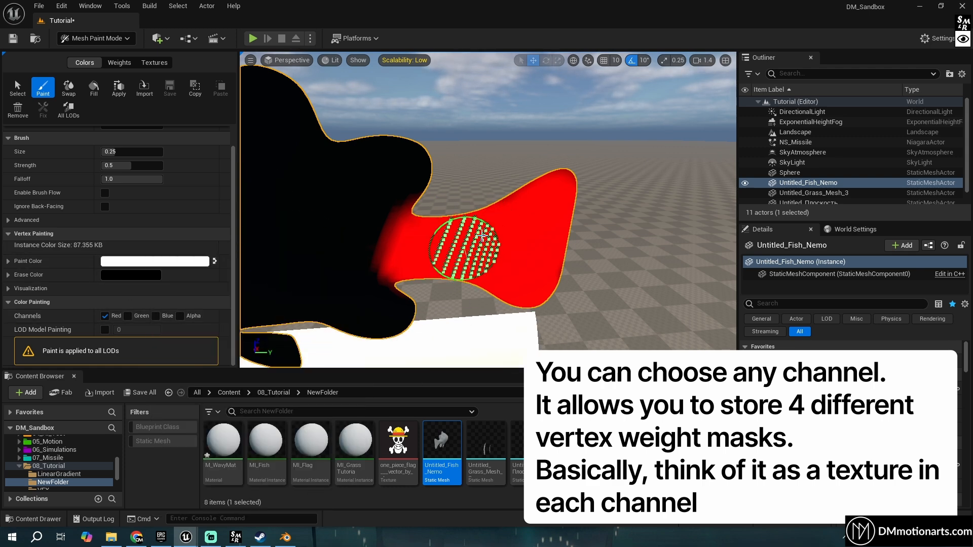
Lower the paint color's value to 0.734375 and brush the rear part of the fish's body ahead of the tail.
{"action": "right_click_drag", "start_coordinate": [497, 236], "coordinate": [438, 226]}
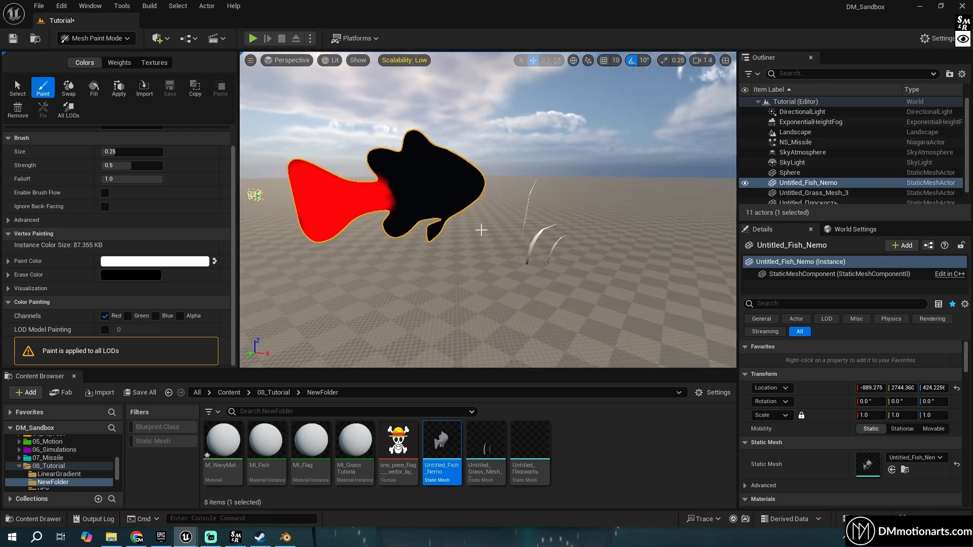
{"action": "right_click_drag", "start_coordinate": [360, 208], "coordinate": [451, 205]}
{"action": "right_click_drag", "start_coordinate": [498, 178], "coordinate": [456, 185]}
{"action": "left_click", "coordinate": [152, 262]}
{"action": "left_click_drag", "start_coordinate": [268, 307], "coordinate": [269, 321]}
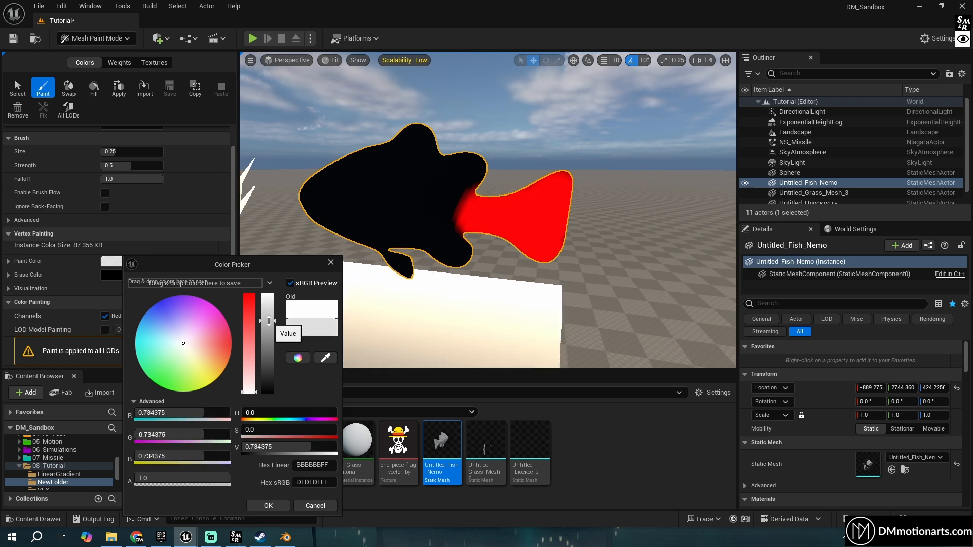
{"action": "left_click", "coordinate": [268, 506]}
{"action": "mouse_move", "coordinate": [431, 239]}
{"action": "left_mouse_down"}
{"action": "mouse_move", "coordinate": [456, 163]}
{"action": "mouse_move", "coordinate": [455, 248]}
{"action": "mouse_move", "coordinate": [452, 169]}
{"action": "mouse_move", "coordinate": [467, 163]}
{"action": "mouse_move", "coordinate": [436, 230]}
{"action": "mouse_move", "coordinate": [456, 257]}
{"action": "mouse_move", "coordinate": [434, 268]}
{"action": "mouse_move", "coordinate": [439, 162]}
{"action": "mouse_move", "coordinate": [429, 174]}
{"action": "left_mouse_up"}
Lower the paint color's value to 0.416667 and brush the middle of the fish's body toward the head.
{"action": "left_click", "coordinate": [152, 261]}
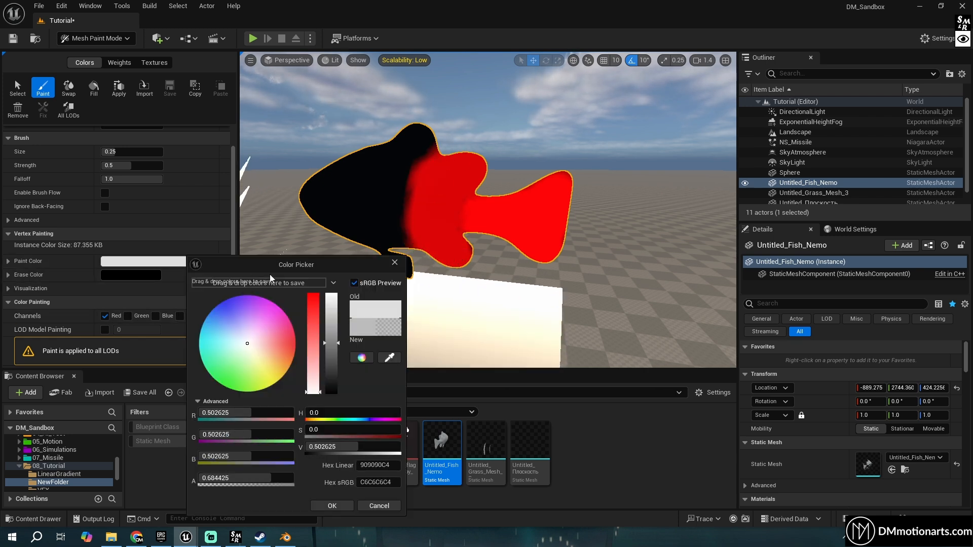
{"action": "left_click_drag", "start_coordinate": [330, 333], "coordinate": [328, 355]}
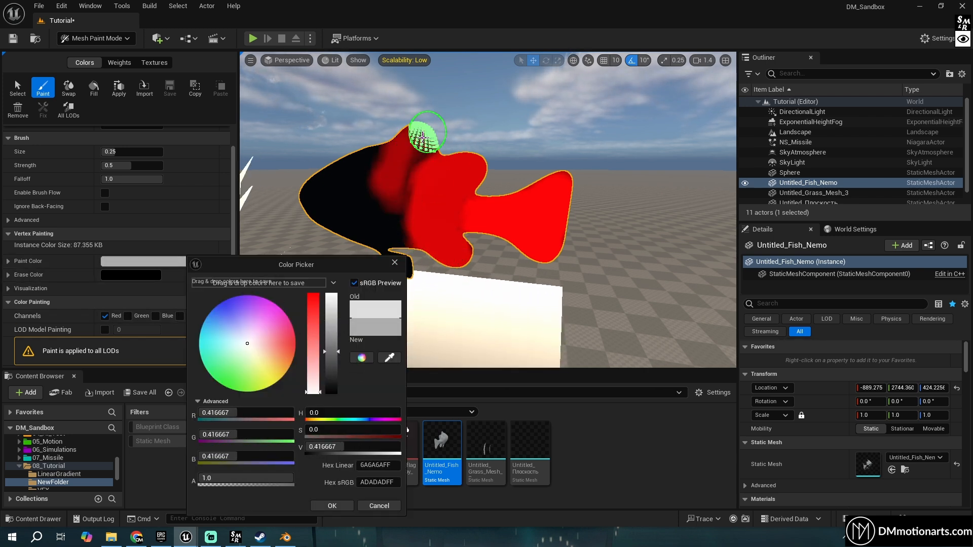
{"action": "right_click_drag", "start_coordinate": [476, 170], "coordinate": [495, 169]}
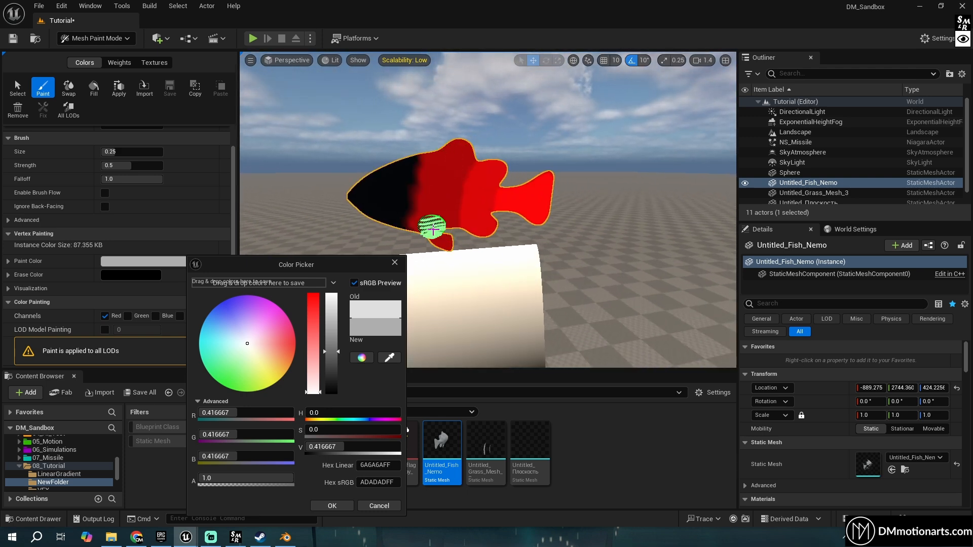
{"action": "mouse_move", "coordinate": [452, 203]}
{"action": "right_mouse_down"}
{"action": "mouse_move", "coordinate": [436, 207]}
{"action": "mouse_move", "coordinate": [442, 201]}
{"action": "right_mouse_up"}
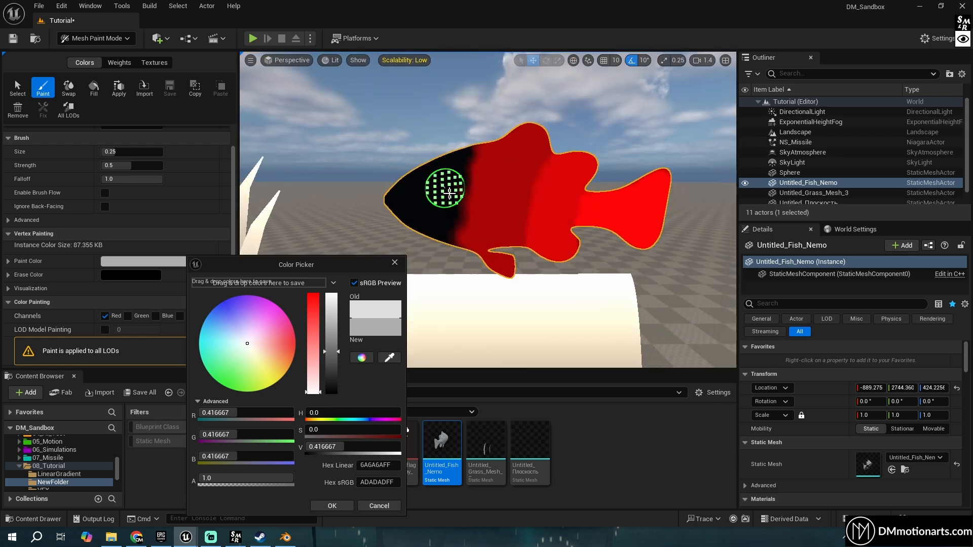
{"action": "mouse_move", "coordinate": [469, 175]}
{"action": "left_mouse_down"}
{"action": "mouse_move", "coordinate": [480, 156]}
{"action": "mouse_move", "coordinate": [446, 241]}
{"action": "mouse_move", "coordinate": [442, 232]}
{"action": "left_mouse_up"}
Darken the paint color's value to 0.182292 and brush a band just behind the head on both sides of the fish.
{"action": "left_click_drag", "start_coordinate": [331, 352], "coordinate": [331, 375]}
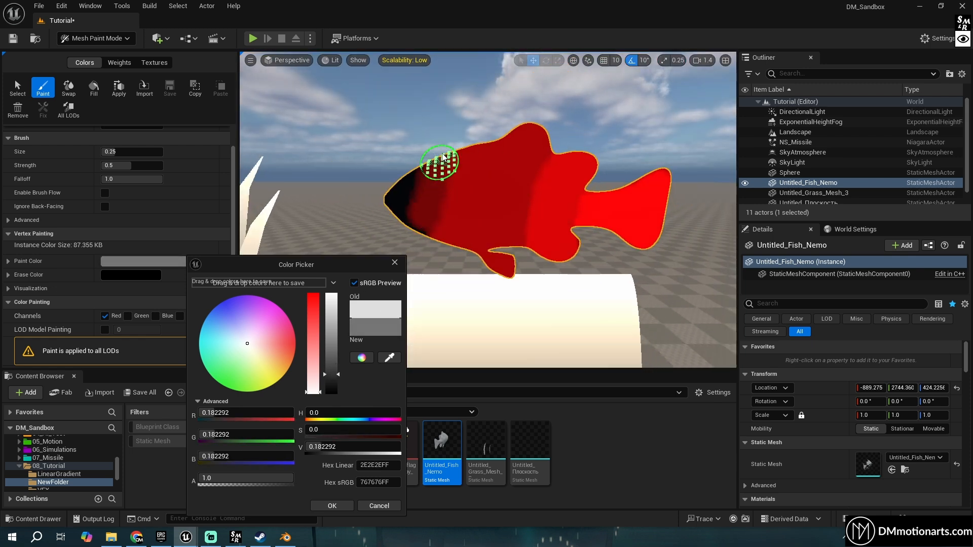
{"action": "mouse_move", "coordinate": [445, 163]}
{"action": "left_mouse_down"}
{"action": "mouse_move", "coordinate": [442, 234]}
{"action": "mouse_move", "coordinate": [428, 208]}
{"action": "mouse_move", "coordinate": [420, 221]}
{"action": "left_mouse_up"}
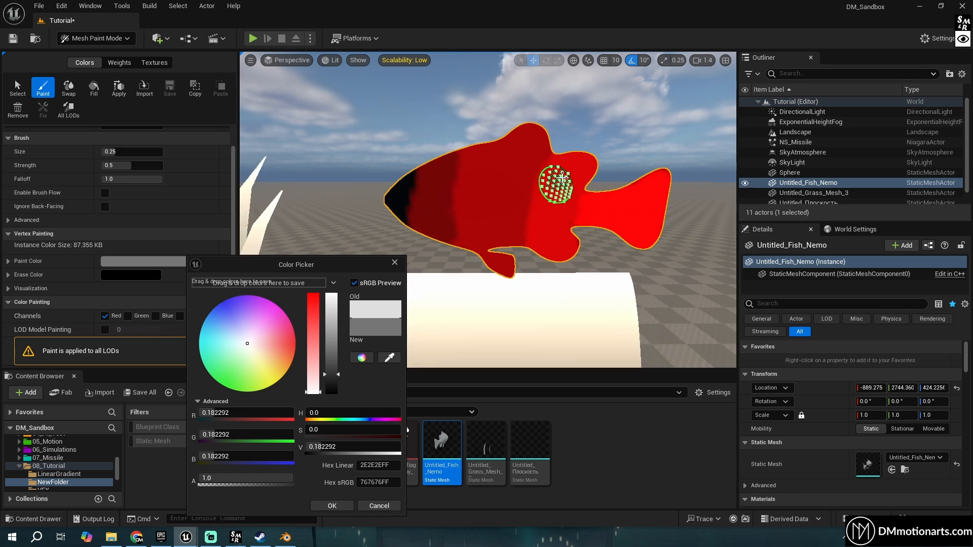
{"action": "mouse_move", "coordinate": [558, 184]}
{"action": "right_mouse_down"}
{"action": "mouse_move", "coordinate": [618, 186]}
{"action": "mouse_move", "coordinate": [568, 197]}
{"action": "mouse_move", "coordinate": [593, 213]}
{"action": "mouse_move", "coordinate": [600, 170]}
{"action": "right_mouse_up"}
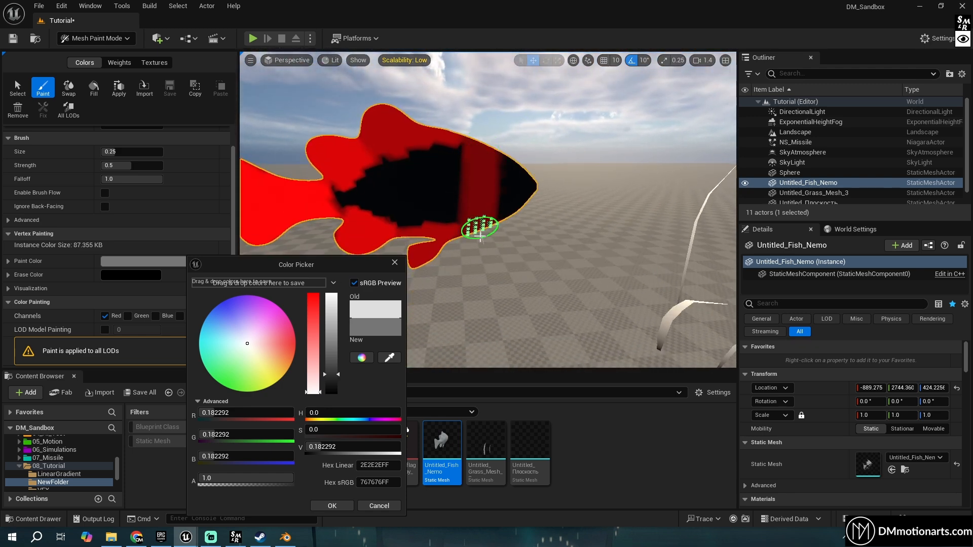
Raise the paint color's value to 0.46875 and finally 1.0 while brushing the fish's unpainted side progressively toward the tail.
{"action": "left_click_drag", "start_coordinate": [331, 373], "coordinate": [330, 347]}
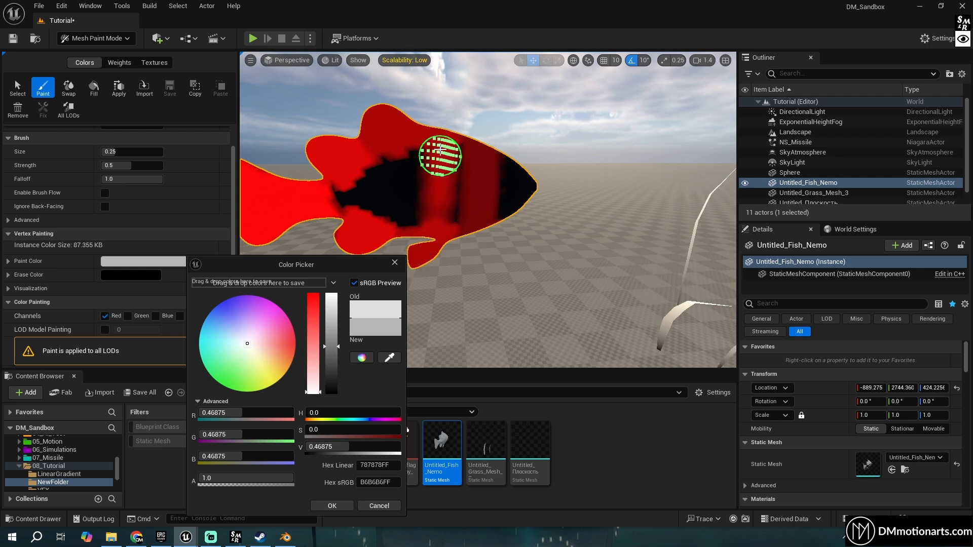
{"action": "left_click_drag", "start_coordinate": [330, 344], "coordinate": [333, 301]}
{"action": "mouse_move", "coordinate": [412, 142]}
{"action": "left_mouse_down"}
{"action": "mouse_move", "coordinate": [406, 215]}
{"action": "mouse_move", "coordinate": [397, 191]}
{"action": "mouse_move", "coordinate": [387, 239]}
{"action": "left_mouse_up"}
{"action": "left_click_drag", "start_coordinate": [338, 282], "coordinate": [337, 276]}
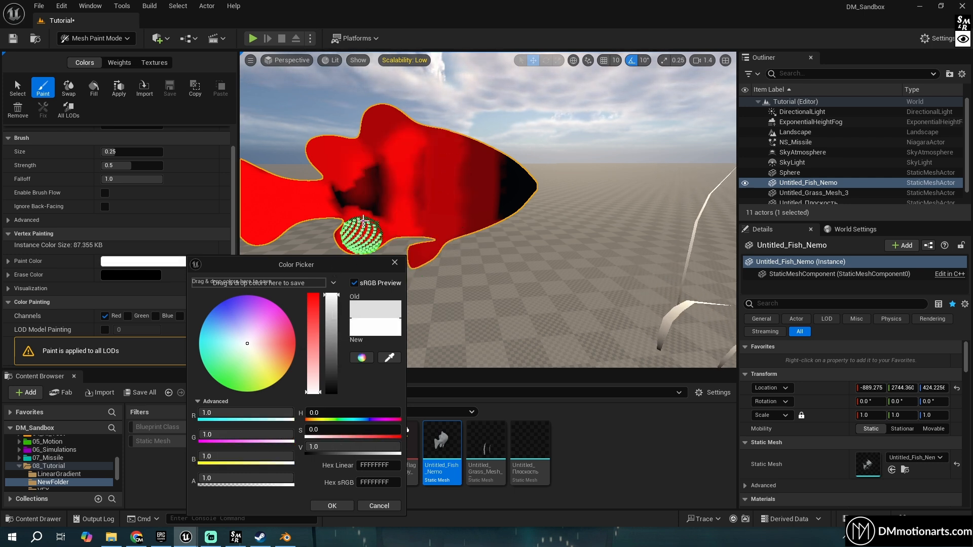
{"action": "mouse_move", "coordinate": [362, 239]}
{"action": "left_mouse_down"}
{"action": "mouse_move", "coordinate": [346, 194]}
{"action": "mouse_move", "coordinate": [333, 208]}
{"action": "mouse_move", "coordinate": [376, 165]}
{"action": "mouse_move", "coordinate": [330, 184]}
{"action": "mouse_move", "coordinate": [375, 206]}
{"action": "left_mouse_up"}
Switch from Mesh Paint to Selection mode and open the M_WavyMat material for editing.
{"action": "mouse_move", "coordinate": [522, 157]}
{"action": "right_mouse_down"}
{"action": "mouse_move", "coordinate": [534, 166]}
{"action": "mouse_move", "coordinate": [512, 175]}
{"action": "mouse_move", "coordinate": [532, 209]}
{"action": "mouse_move", "coordinate": [653, 187]}
{"action": "right_mouse_up"}
{"action": "scroll", "coordinate": [546, 187], "scroll_direction": "up", "scroll_amount": 4}
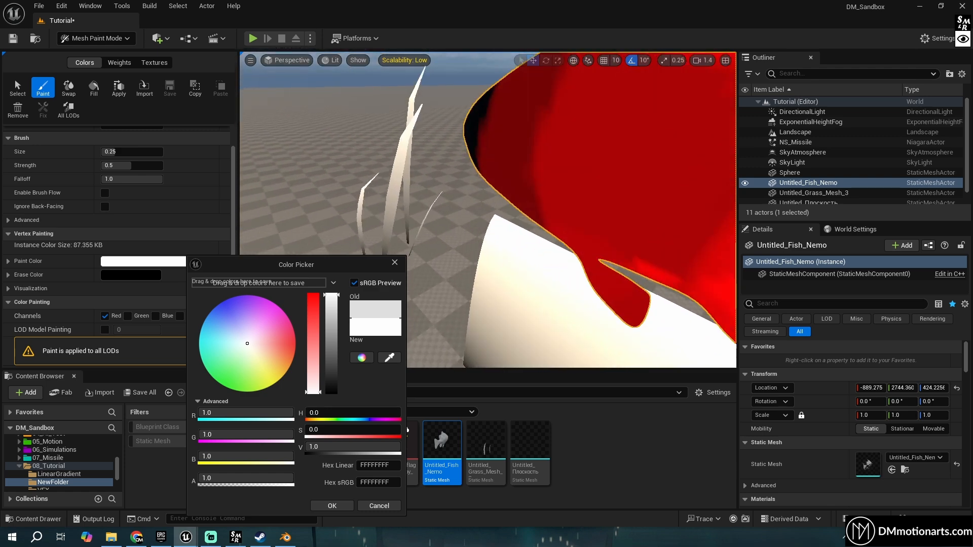
{"action": "scroll", "coordinate": [582, 195], "scroll_direction": "down", "scroll_amount": 5}
{"action": "left_click", "coordinate": [88, 39]}
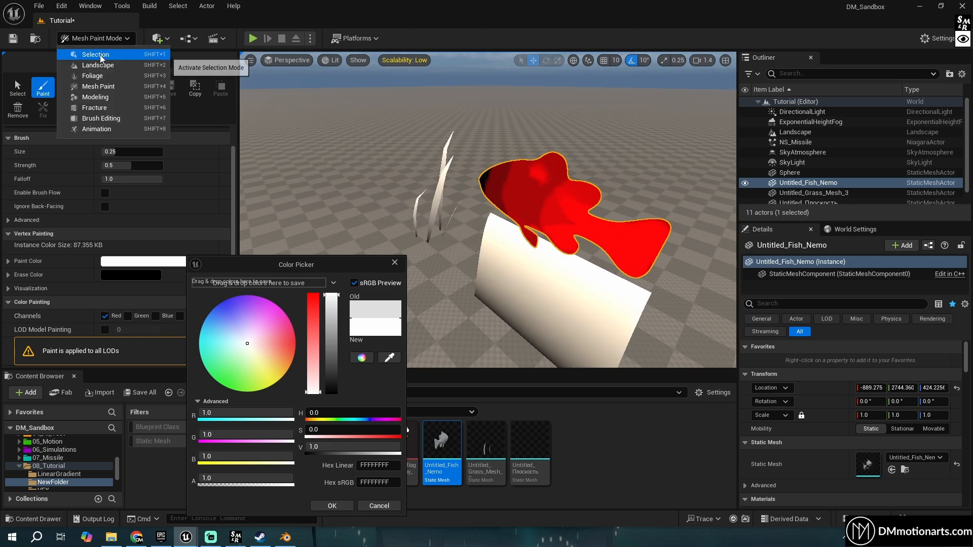
{"action": "left_click", "coordinate": [99, 55]}
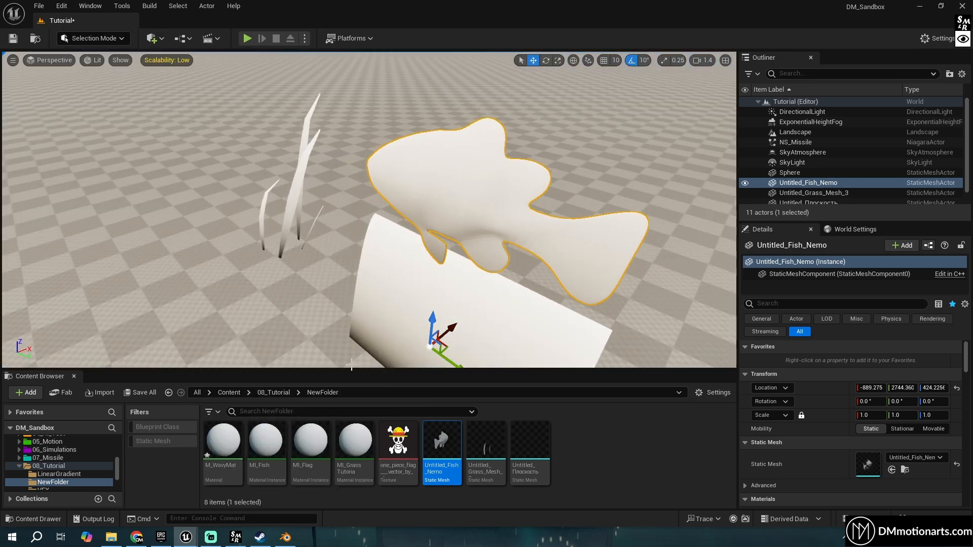
{"action": "double_click", "coordinate": [242, 433]}
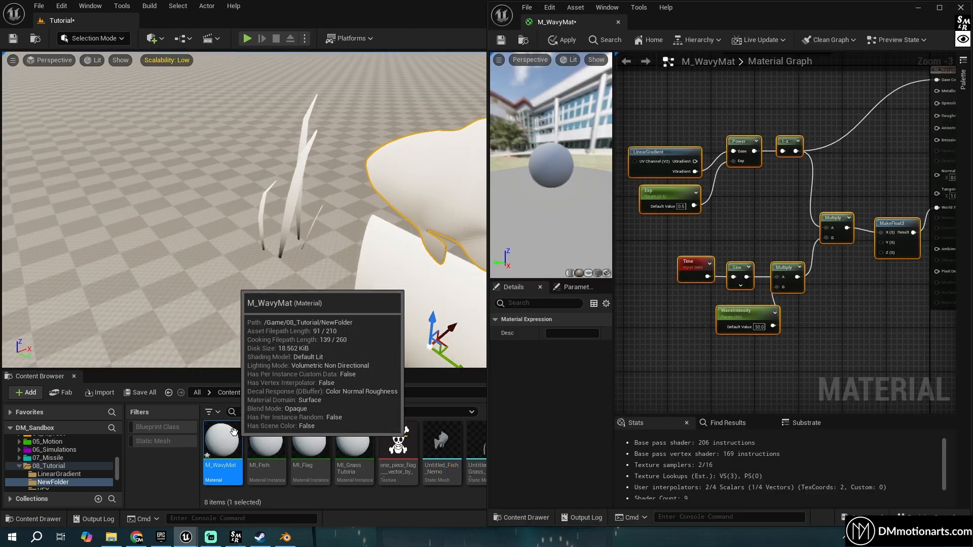
Add a Vertex Color node to the material graph and place it above the LinearGradient node.
{"action": "scroll", "coordinate": [750, 221], "scroll_direction": "down", "scroll_amount": 2}
{"action": "scroll", "coordinate": [705, 286], "scroll_direction": "up", "scroll_amount": 3}
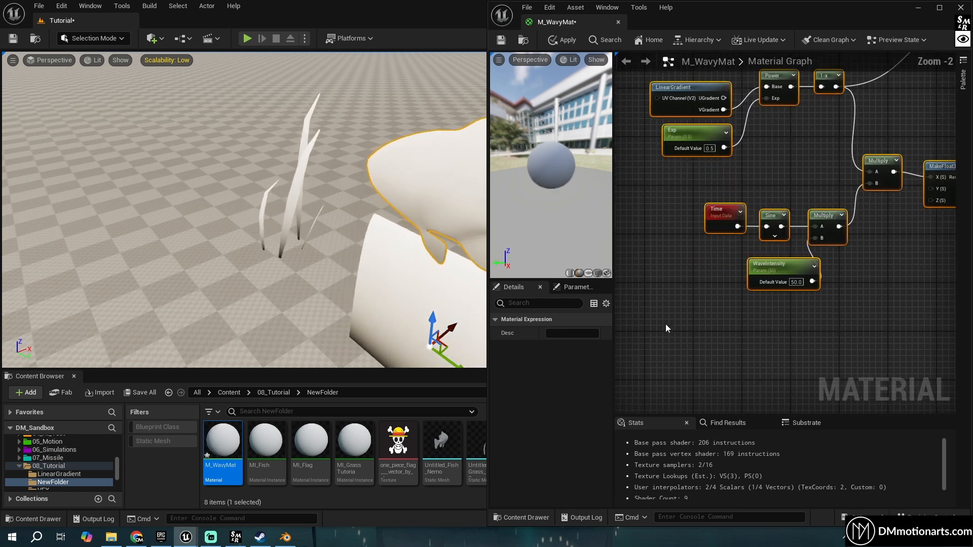
{"action": "right_click_drag", "start_coordinate": [769, 201], "coordinate": [731, 305]}
{"action": "scroll", "coordinate": [736, 288], "scroll_direction": "down", "scroll_amount": 2}
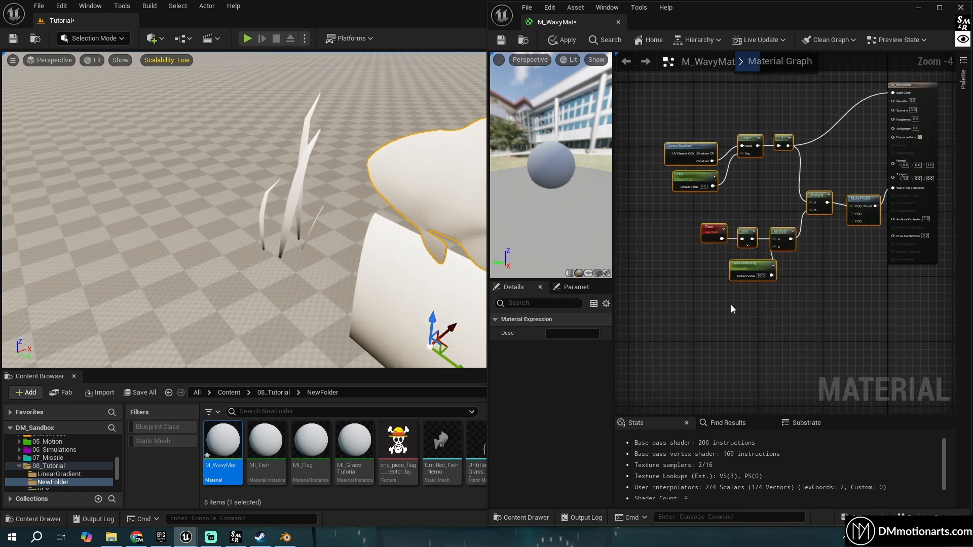
{"action": "right_click", "coordinate": [731, 305]}
{"action": "type", "text": "vertex"}
{"action": "key", "text": "Return"}
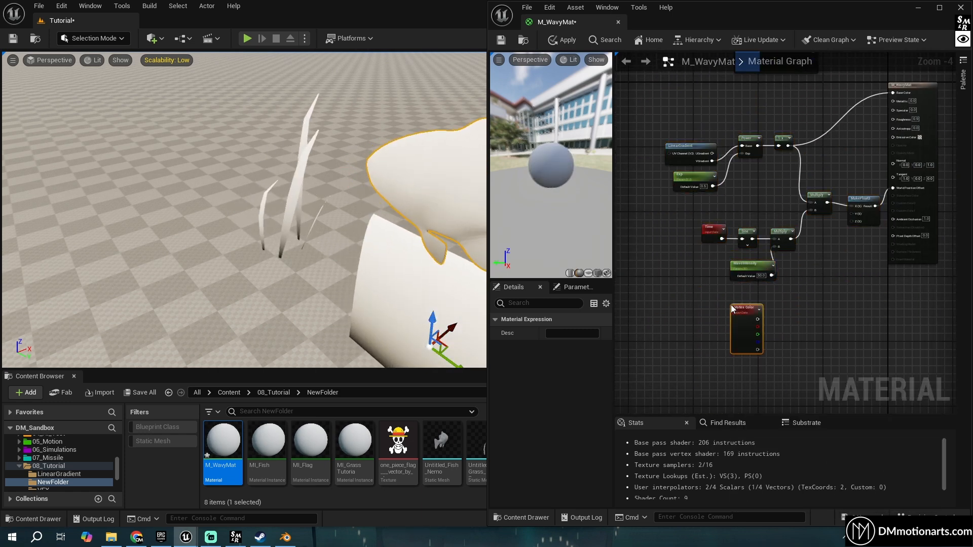
{"action": "scroll", "coordinate": [735, 306], "scroll_direction": "up", "scroll_amount": 4}
{"action": "left_click_drag", "start_coordinate": [676, 215], "coordinate": [781, 94]}
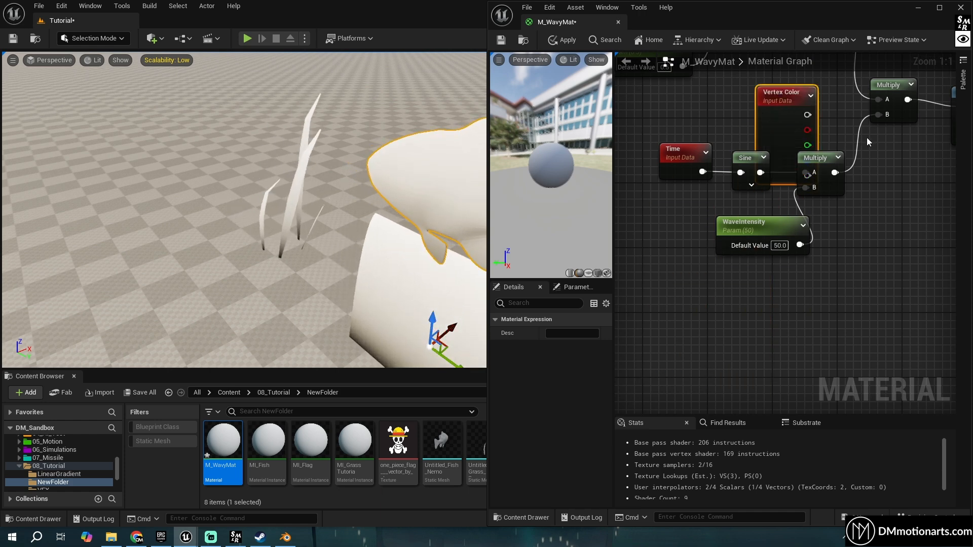
{"action": "right_click_drag", "start_coordinate": [866, 141], "coordinate": [857, 344]}
{"action": "left_click_drag", "start_coordinate": [769, 294], "coordinate": [648, 100]}
{"action": "right_click_drag", "start_coordinate": [739, 123], "coordinate": [842, 134]}
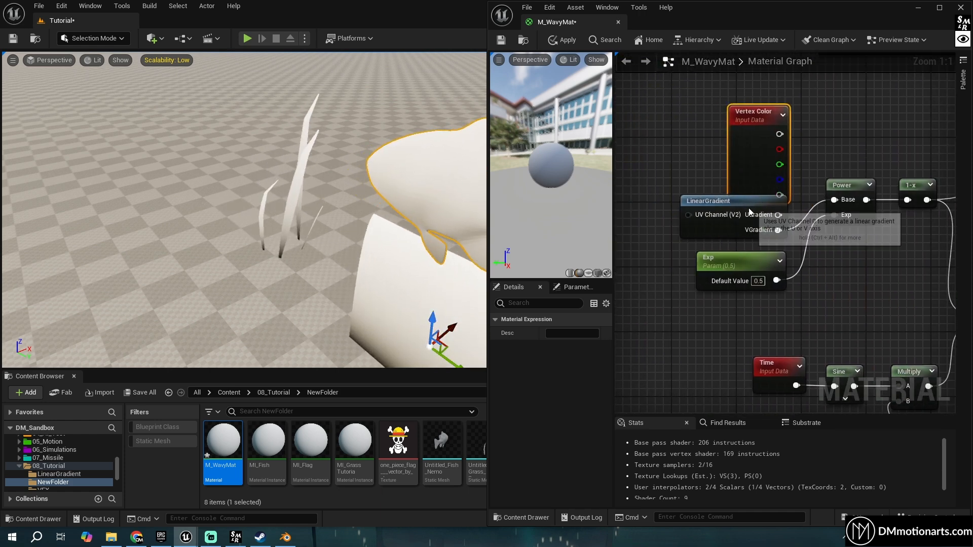
Delete the LinearGradient, Power, Exp and 1-x nodes from the graph.
{"action": "left_click", "coordinate": [751, 204]}
{"action": "key", "text": "Delete"}
{"action": "left_click_drag", "start_coordinate": [854, 169], "coordinate": [823, 250]}
{"action": "key", "text": "Delete"}
{"action": "left_click_drag", "start_coordinate": [806, 287], "coordinate": [730, 238]}
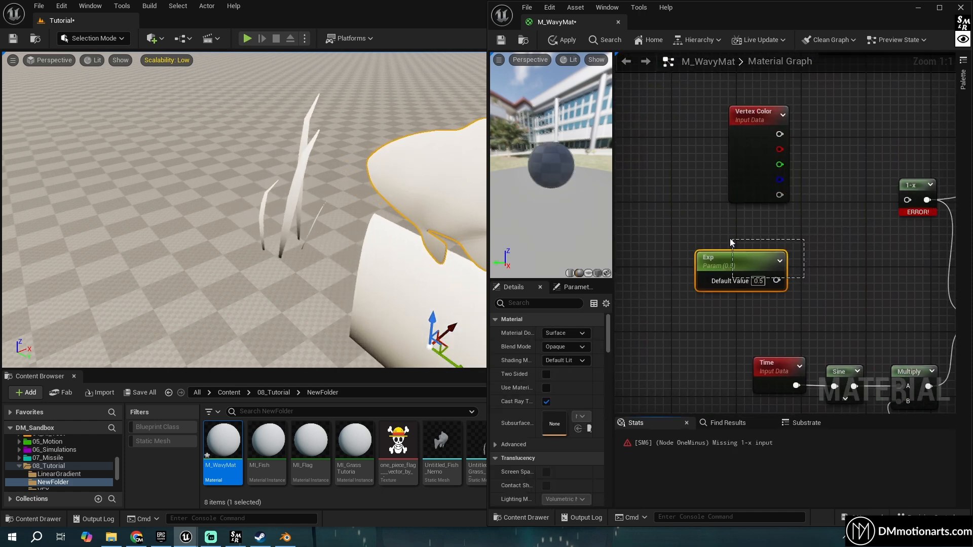
{"action": "key", "text": "Delete"}
{"action": "right_click_drag", "start_coordinate": [882, 210], "coordinate": [806, 197]}
{"action": "left_click", "coordinate": [822, 172]}
{"action": "key", "text": "Delete"}
Connect Vertex Color's red output to input A of the final Multiply node and to Base Color.
{"action": "left_click_drag", "start_coordinate": [668, 95], "coordinate": [874, 282]}
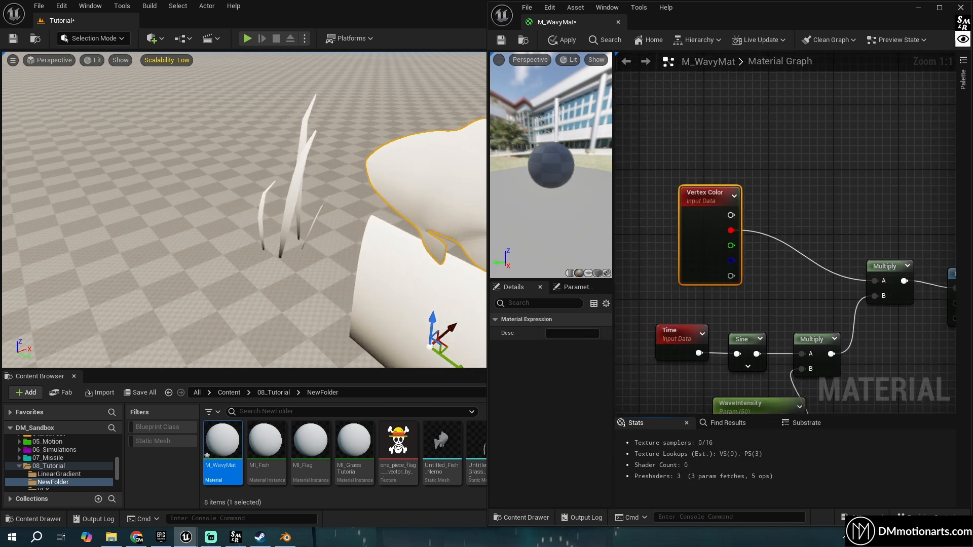
{"action": "right_click_drag", "start_coordinate": [760, 177], "coordinate": [657, 283]}
{"action": "left_click_drag", "start_coordinate": [628, 336], "coordinate": [937, 169]}
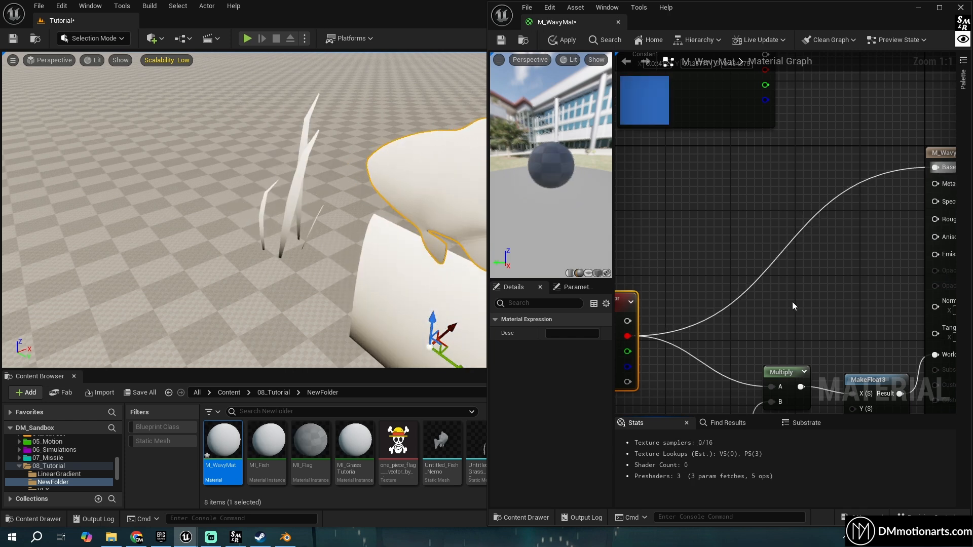
Disconnect MakeFloat3 from World Position Offset, apply the material and inspect the painted mask on the fish.
{"action": "right_click_drag", "start_coordinate": [792, 302], "coordinate": [758, 244]}
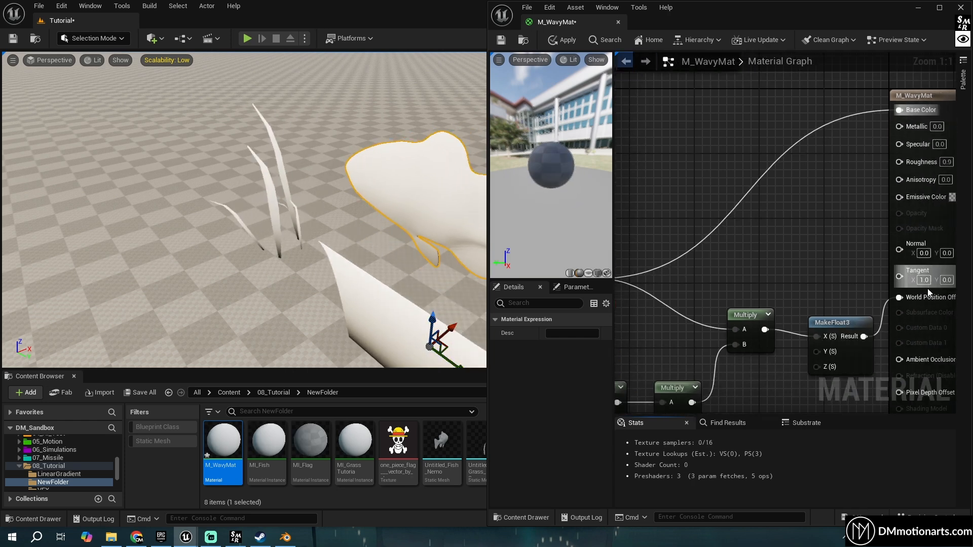
{"action": "left_click", "coordinate": [572, 41]}
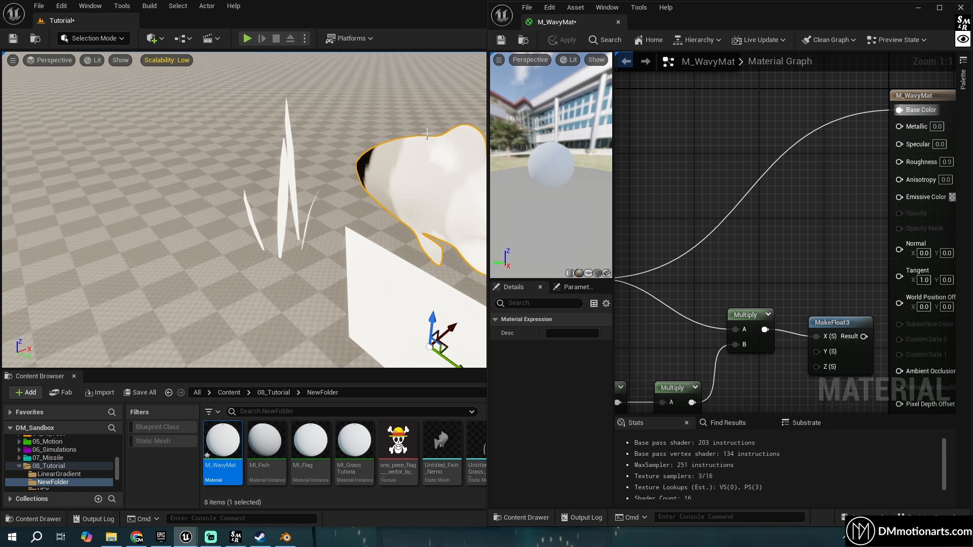
{"action": "right_click_drag", "start_coordinate": [428, 134], "coordinate": [472, 127]}
{"action": "key", "text": "s"}
{"action": "right_click_drag", "start_coordinate": [418, 137], "coordinate": [458, 140]}
{"action": "scroll", "coordinate": [707, 197], "scroll_direction": "down", "scroll_amount": 2}
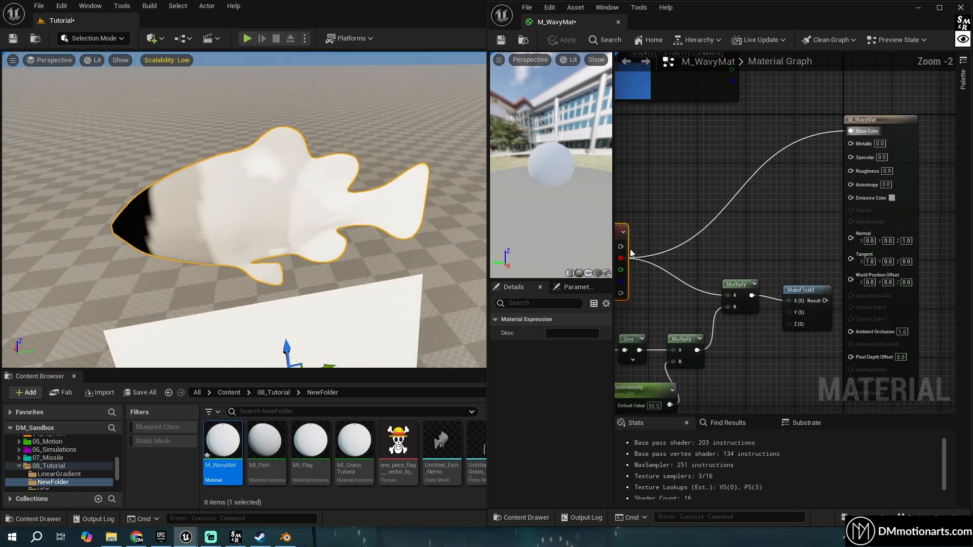
Disconnect Vertex Color from Base Color and reconnect the MakeFloat3 result to World Position Offset.
{"action": "left_click", "coordinate": [852, 132], "text": "alt"}
{"action": "right_click_drag", "start_coordinate": [619, 252], "coordinate": [622, 199]}
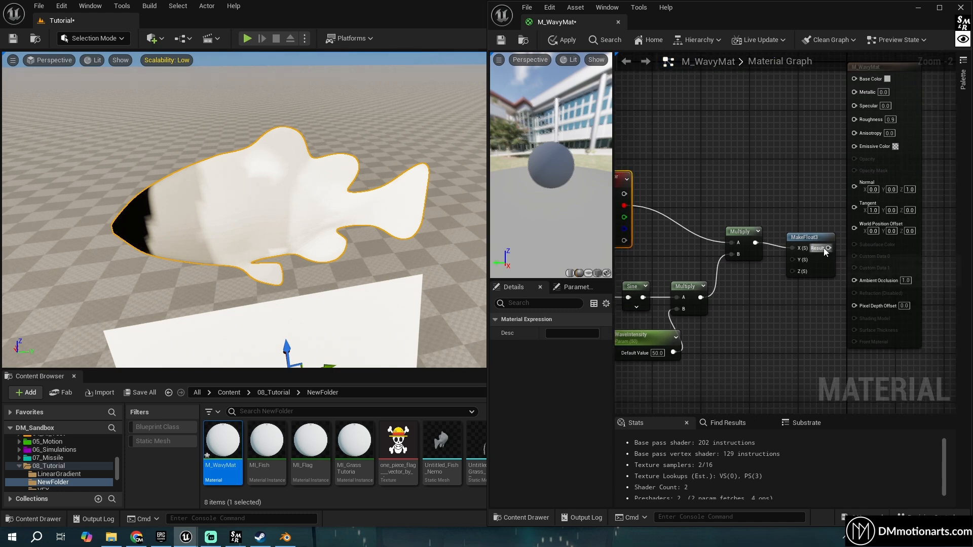
{"action": "left_click_drag", "start_coordinate": [848, 227], "coordinate": [853, 228]}
{"action": "scroll", "coordinate": [698, 215], "scroll_direction": "up", "scroll_amount": 2}
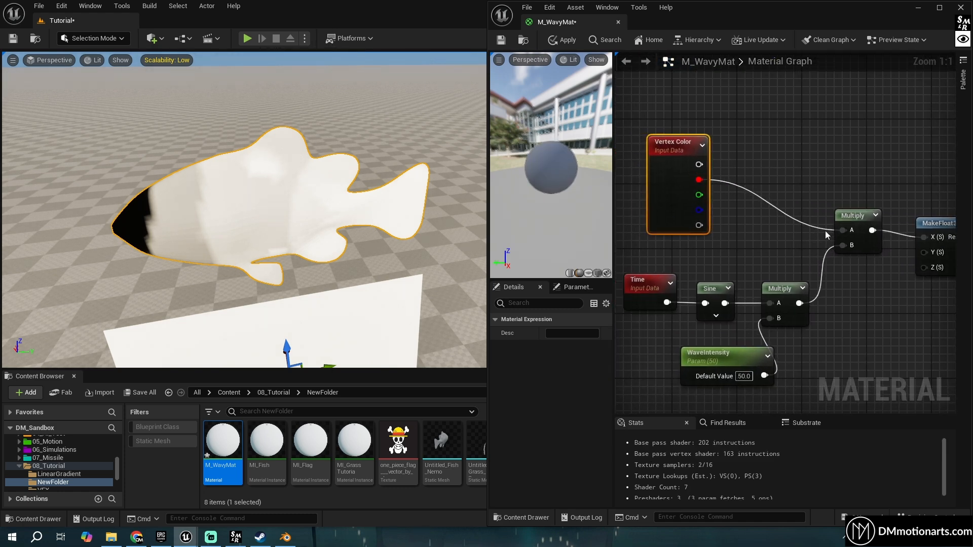
Move the Vertex Color and MakeFloat3 nodes closer to the final Multiply node and apply the material.
{"action": "left_click_drag", "start_coordinate": [667, 171], "coordinate": [715, 147]}
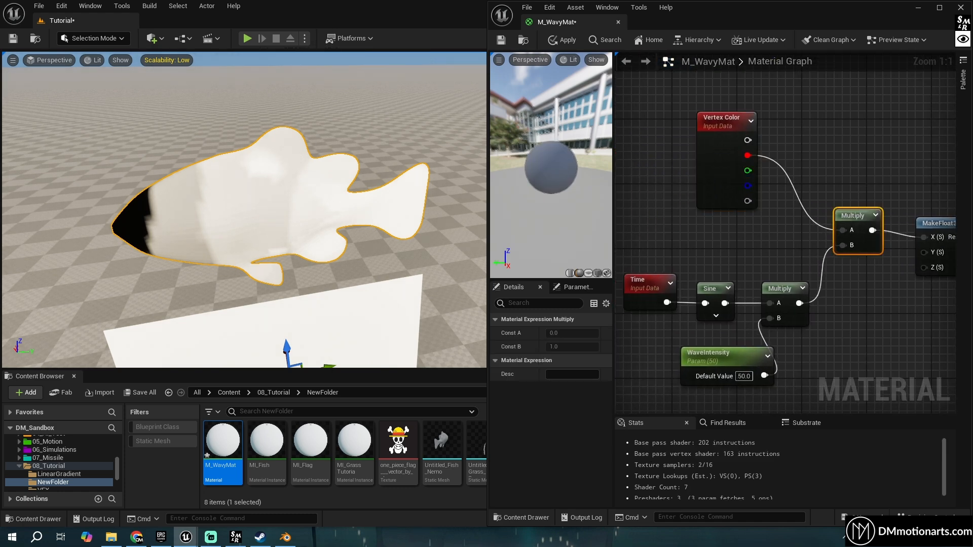
{"action": "right_click_drag", "start_coordinate": [618, 253], "coordinate": [629, 244]}
{"action": "left_click_drag", "start_coordinate": [629, 244], "coordinate": [743, 314]}
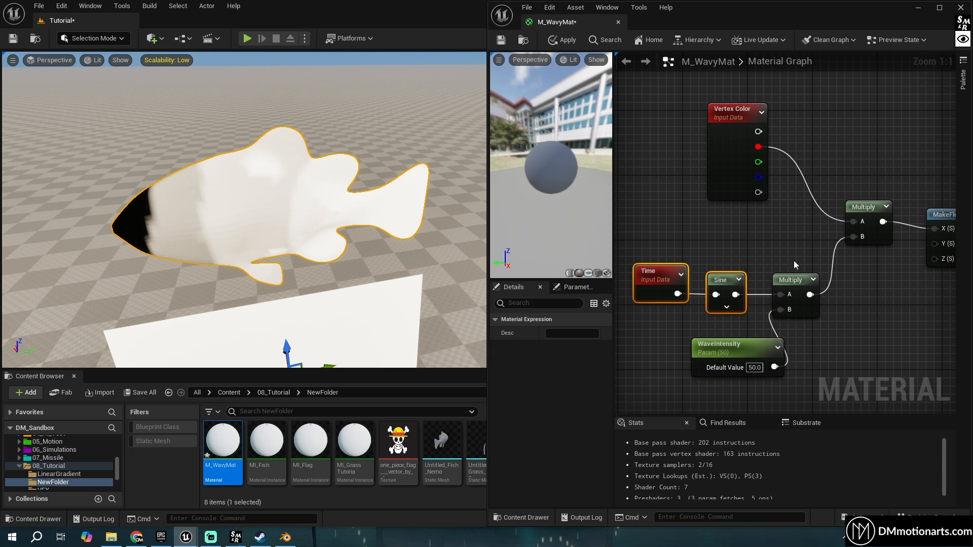
{"action": "left_click", "coordinate": [792, 280]}
{"action": "right_click_drag", "start_coordinate": [841, 312], "coordinate": [784, 307]}
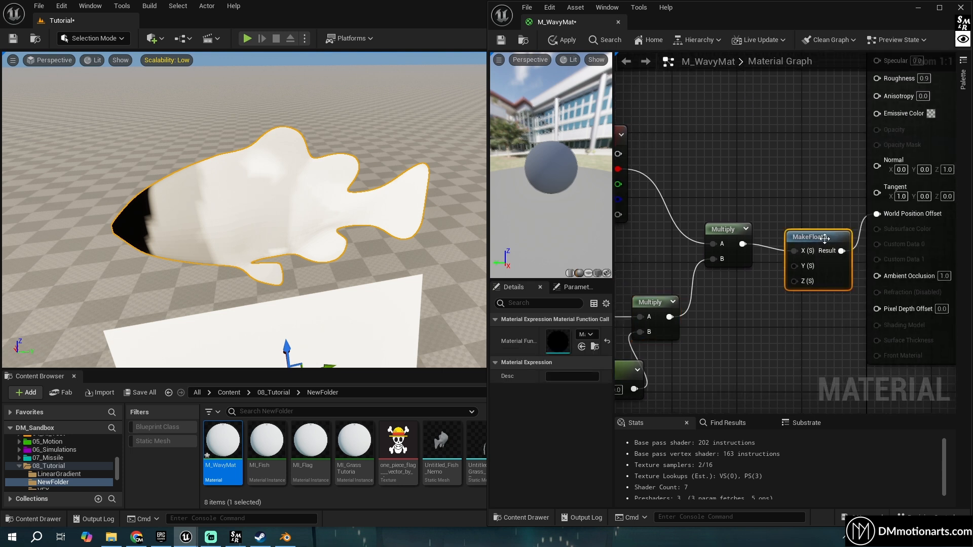
{"action": "left_click", "coordinate": [562, 43]}
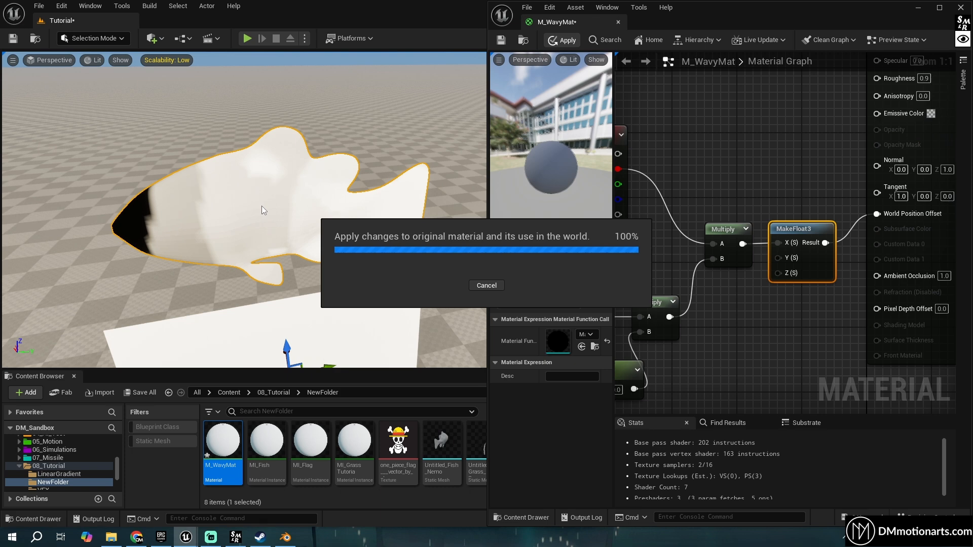
Inspect the masked wave animation on the fish mesh from several angles.
{"action": "right_click_drag", "start_coordinate": [244, 213], "coordinate": [416, 215]}
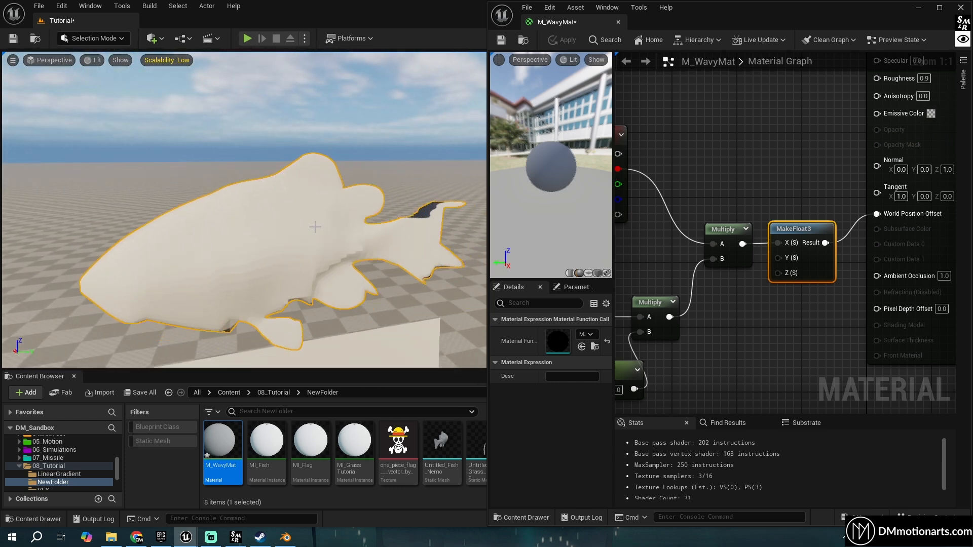
{"action": "mouse_move", "coordinate": [316, 227]}
{"action": "right_mouse_down"}
{"action": "mouse_move", "coordinate": [302, 228]}
{"action": "mouse_move", "coordinate": [307, 244]}
{"action": "mouse_move", "coordinate": [299, 241]}
{"action": "mouse_move", "coordinate": [310, 266]}
{"action": "mouse_move", "coordinate": [340, 261]}
{"action": "mouse_move", "coordinate": [375, 278]}
{"action": "mouse_move", "coordinate": [410, 279]}
{"action": "right_mouse_up"}
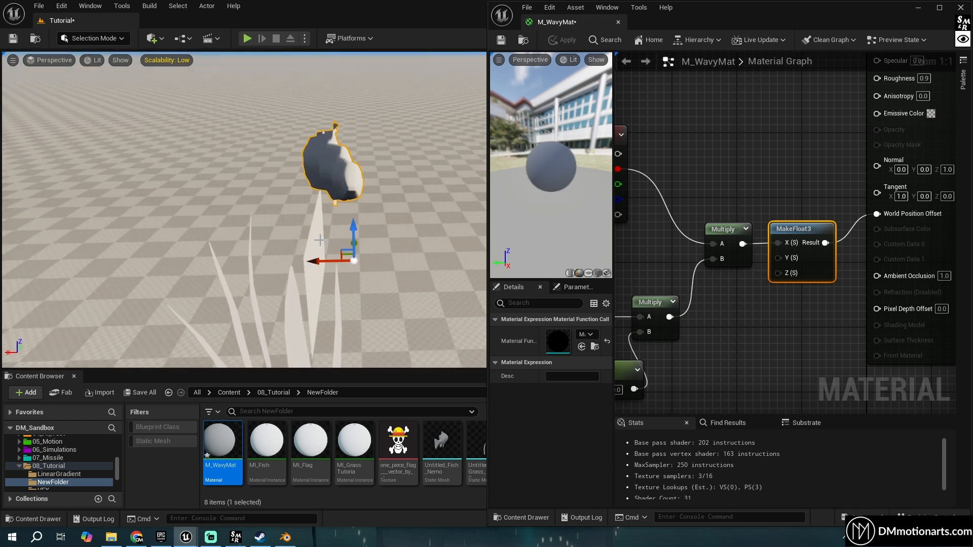
{"action": "right_click_drag", "start_coordinate": [319, 240], "coordinate": [401, 251]}
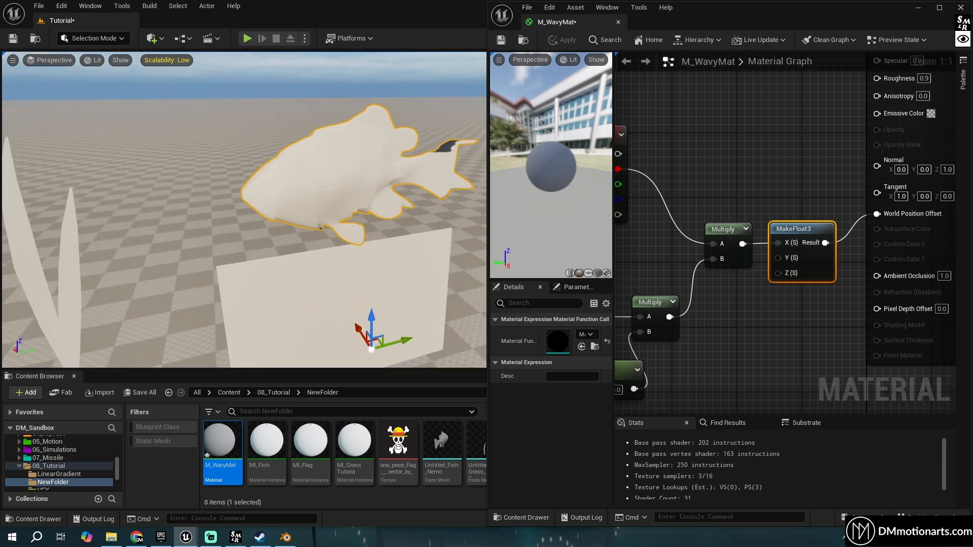
{"action": "right_click_drag", "start_coordinate": [355, 345], "coordinate": [354, 349]}
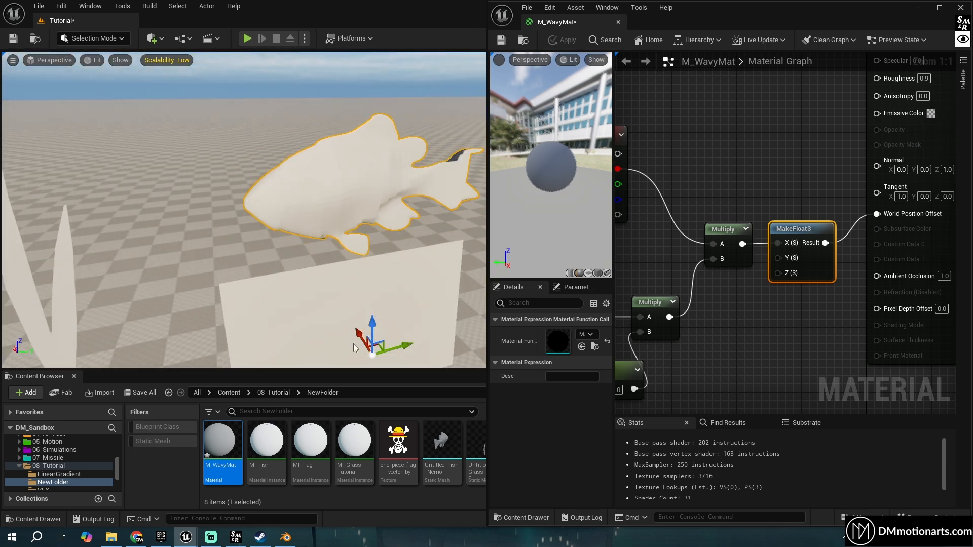
Switch to Blender to view the source fish mesh up close, and return to the Unreal Editor level.
{"action": "left_click", "coordinate": [285, 537]}
{"action": "right_click", "coordinate": [395, 151]}
{"action": "middle_click_drag", "start_coordinate": [497, 165], "coordinate": [384, 132]}
{"action": "scroll", "coordinate": [403, 222], "scroll_direction": "up", "scroll_amount": 3}
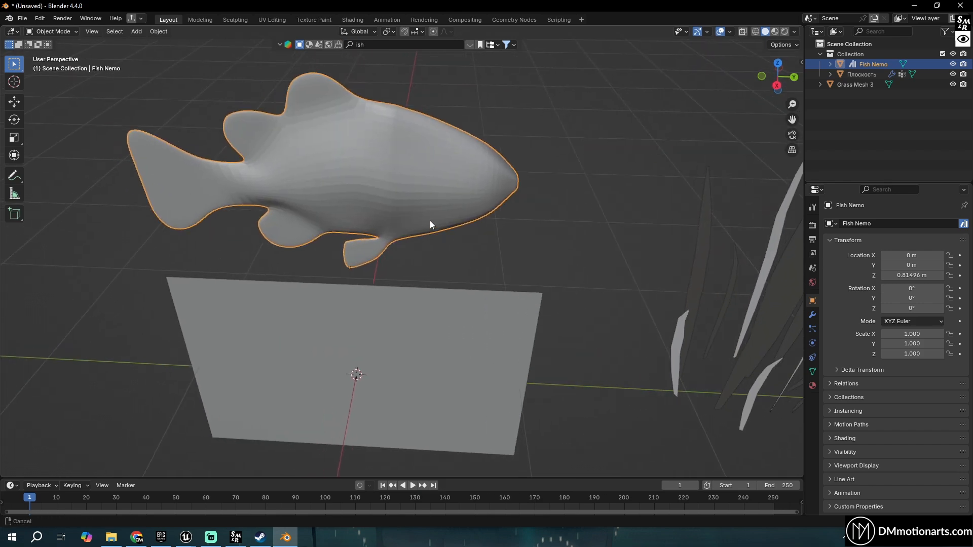
{"action": "mouse_move", "coordinate": [192, 528]}
{"action": "left_click", "coordinate": [165, 488]}
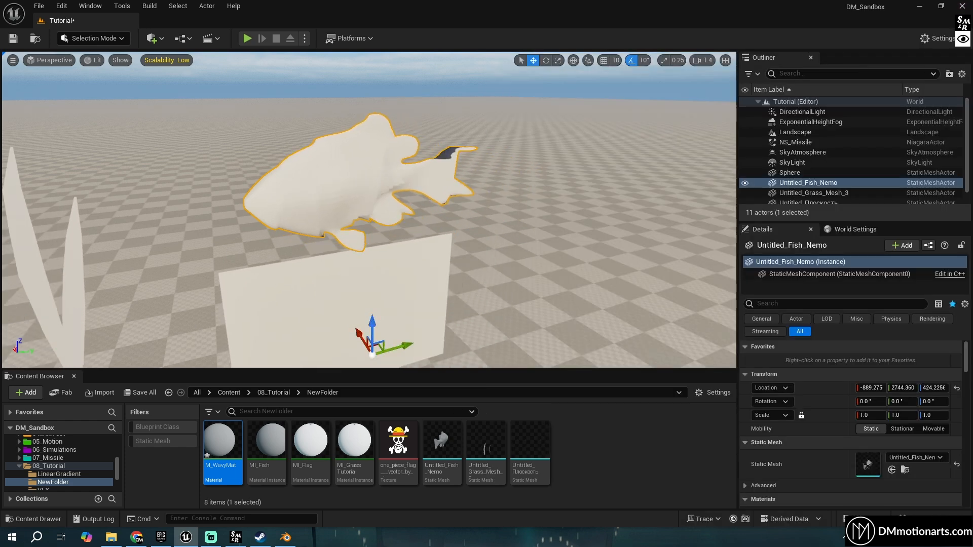
Switch to Modeling mode and start the Paint Vertex Colors tool on the fish mesh.
{"action": "left_click", "coordinate": [88, 38]}
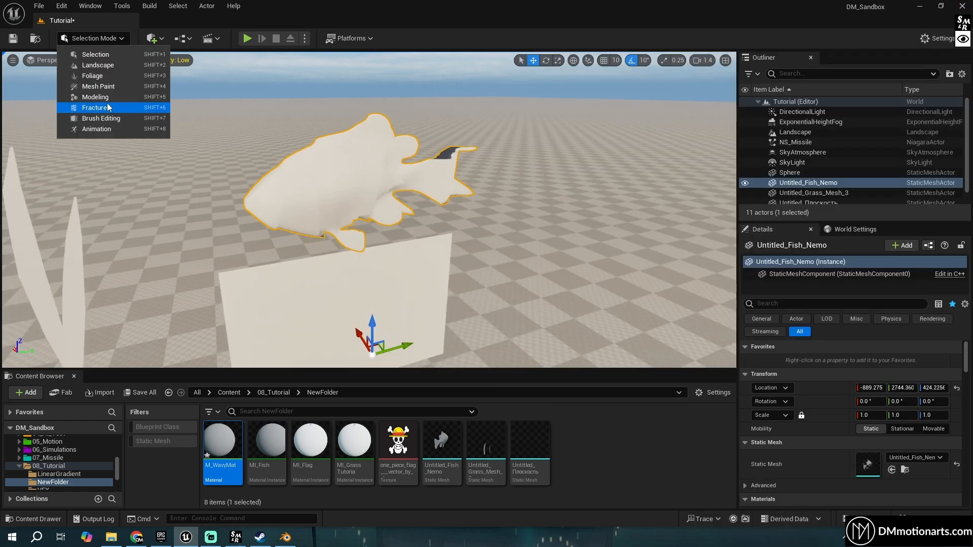
{"action": "left_click", "coordinate": [108, 101]}
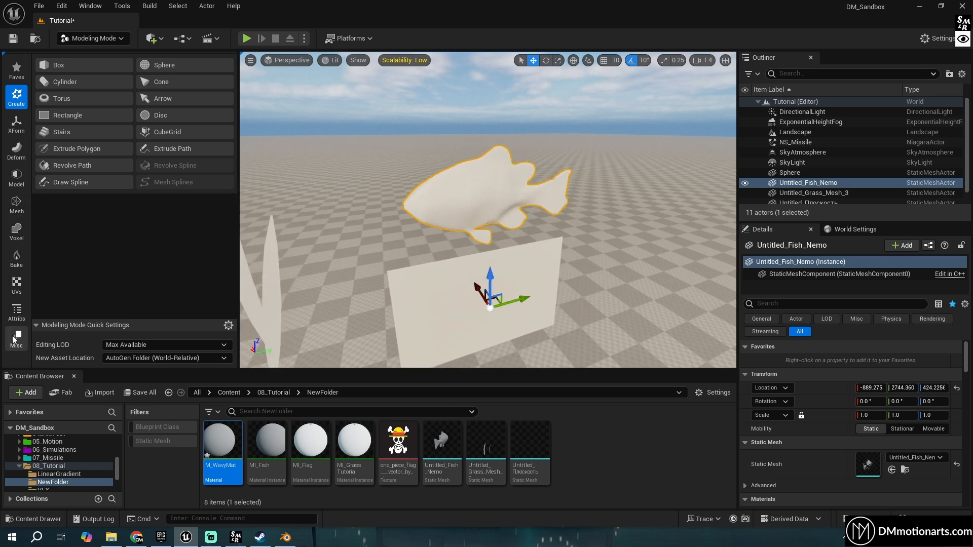
{"action": "left_click", "coordinate": [23, 316]}
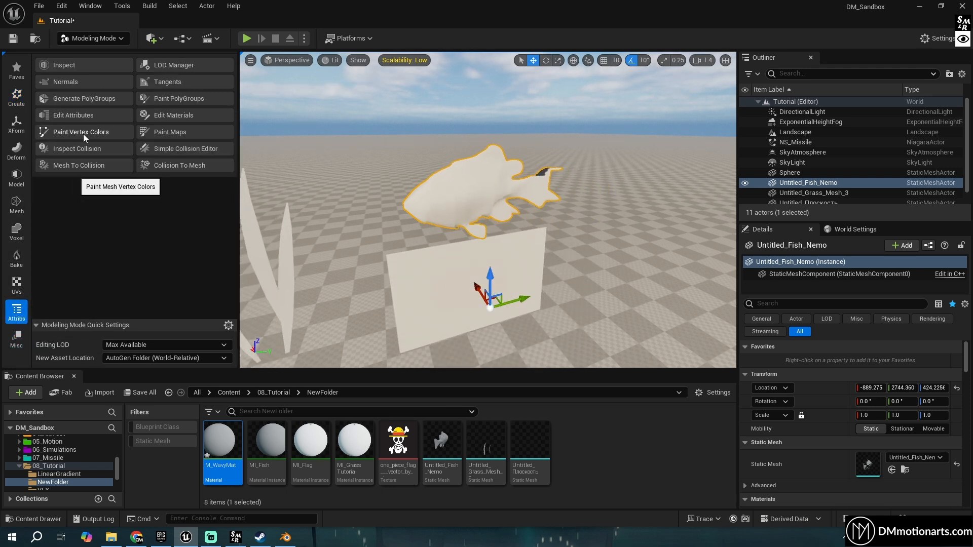
{"action": "left_click", "coordinate": [83, 134]}
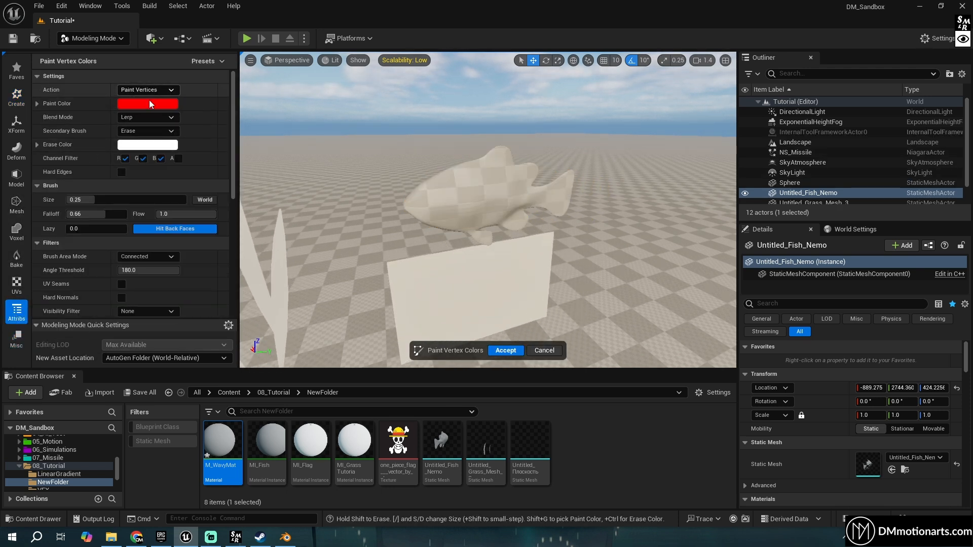
Fill all of the fish's vertex colors with black and limit the channel filter to R only.
{"action": "scroll", "coordinate": [147, 267], "scroll_direction": "down", "scroll_amount": 5}
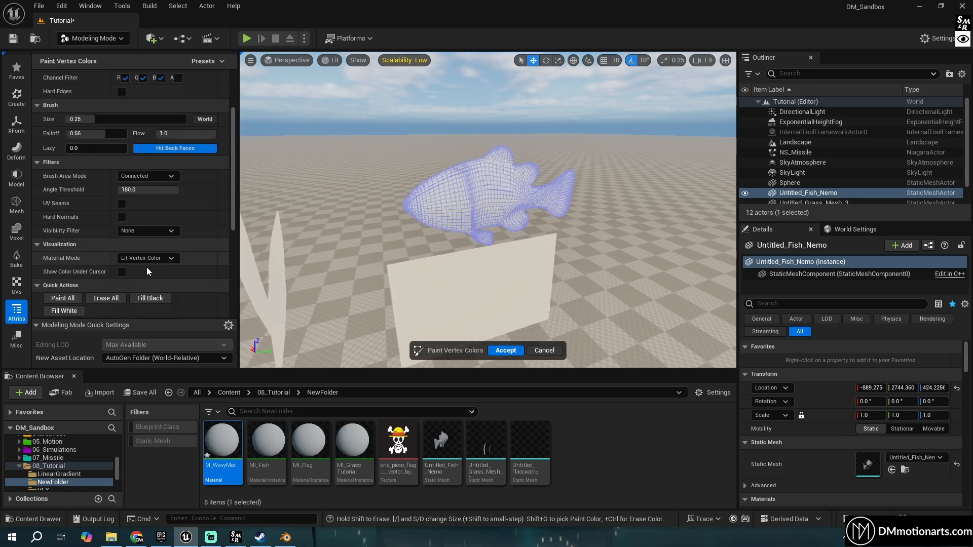
{"action": "left_click", "coordinate": [141, 202]}
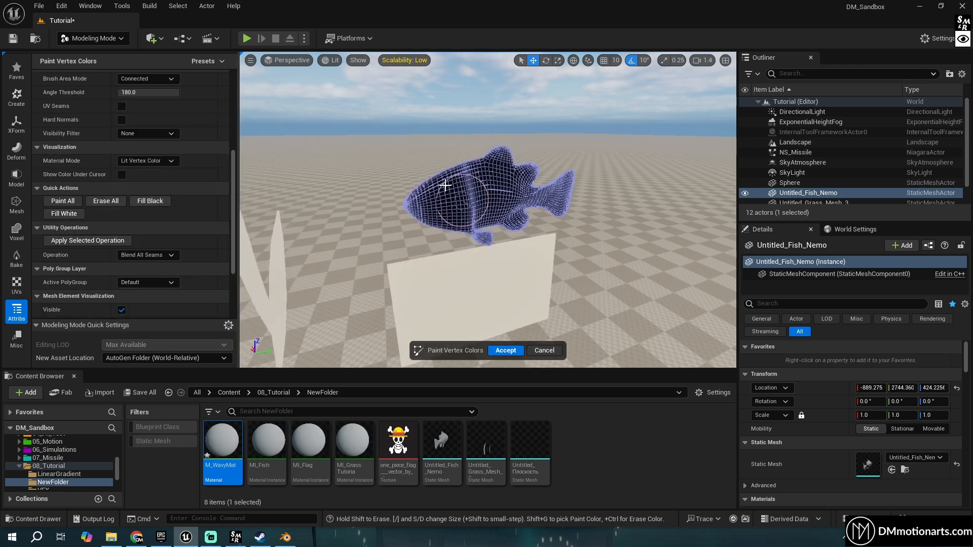
{"action": "key", "text": "f"}
{"action": "scroll", "coordinate": [143, 156], "scroll_direction": "up", "scroll_amount": 5}
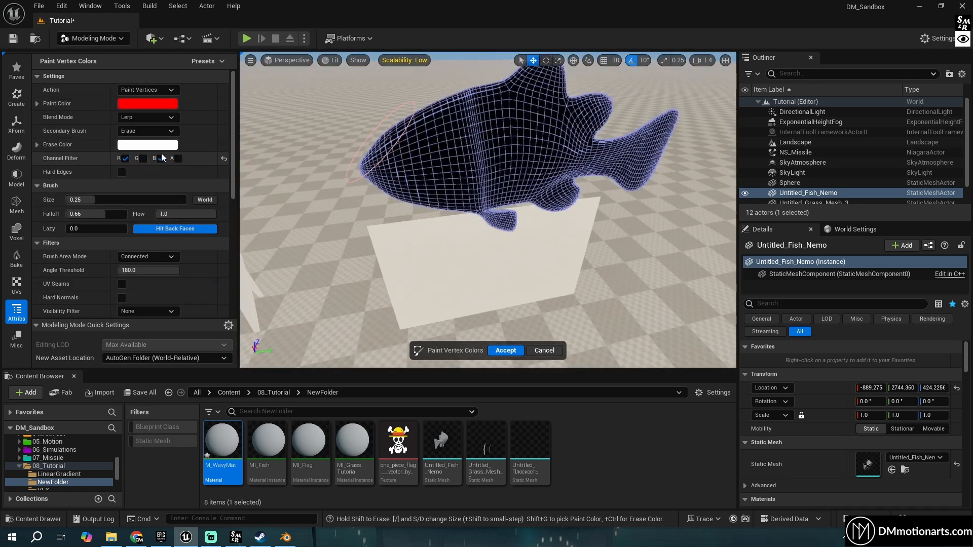
Try pure blue as the paint color and restore pure red with R 1.0, G 0.0 and B 0.0.
{"action": "left_click", "coordinate": [144, 92]}
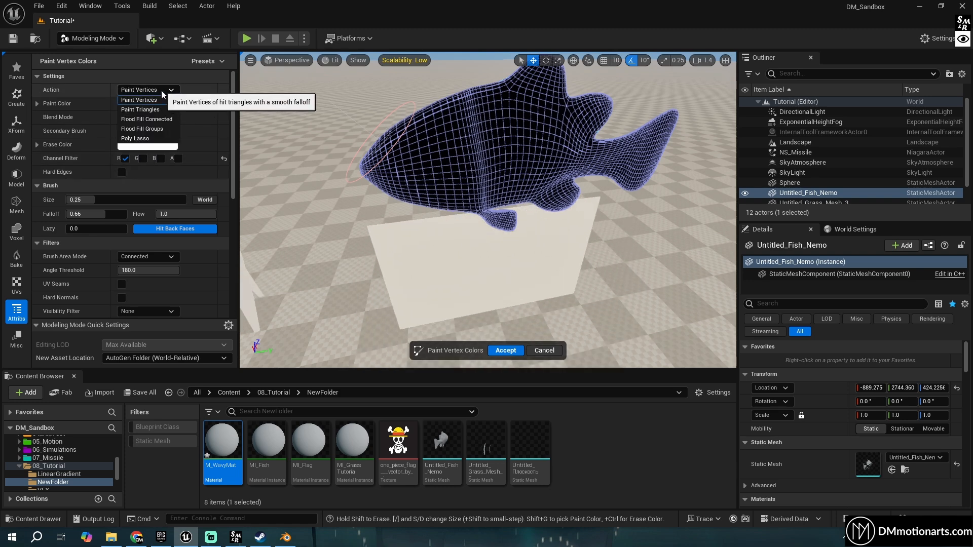
{"action": "left_click", "coordinate": [154, 106]}
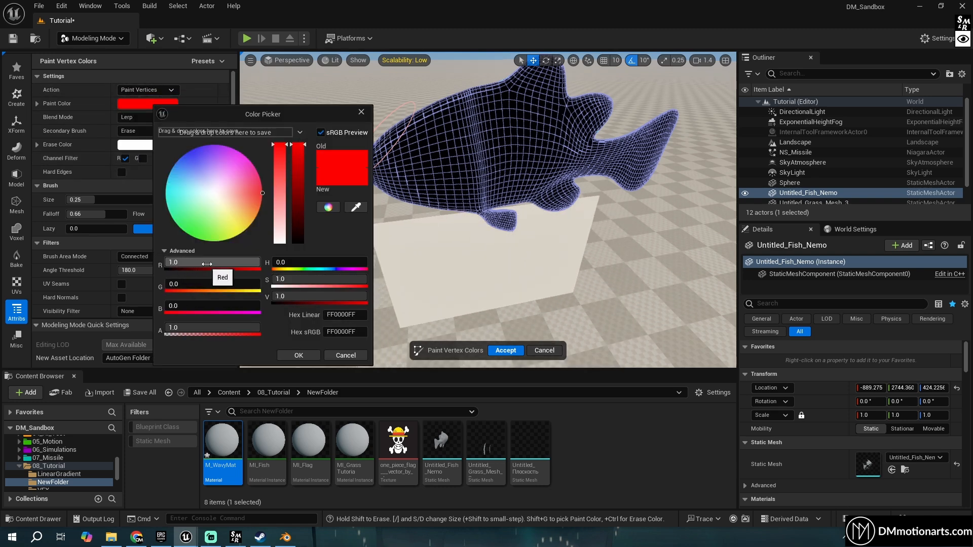
{"action": "left_click", "coordinate": [203, 281]}
{"action": "type", "text": "1"}
{"action": "key", "text": "Return"}
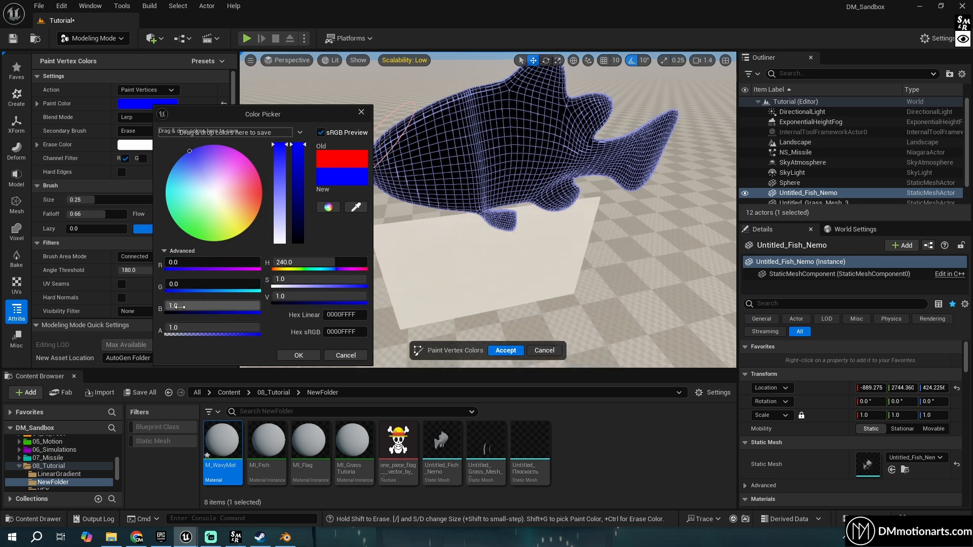
{"action": "left_click", "coordinate": [191, 252]}
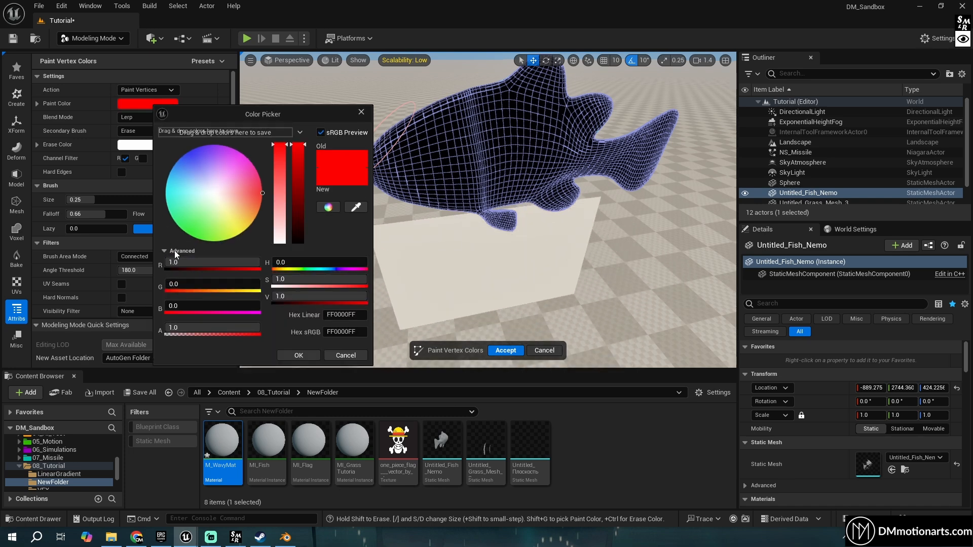
{"action": "left_click", "coordinate": [299, 354]}
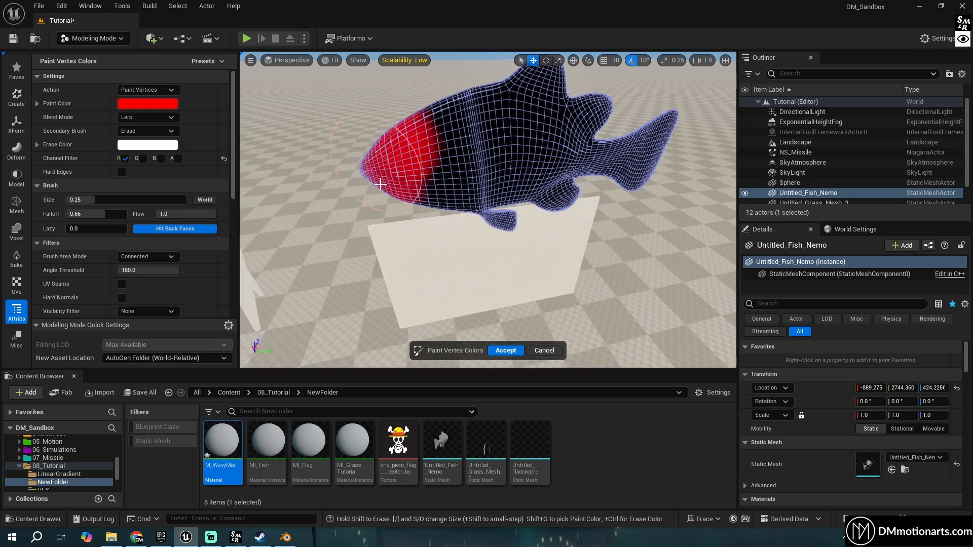
Refill the fish with black to clear the painted head, and paint its tail area red.
{"action": "mouse_move", "coordinate": [363, 174]}
{"action": "right_mouse_down"}
{"action": "mouse_move", "coordinate": [457, 174]}
{"action": "mouse_move", "coordinate": [363, 174]}
{"action": "right_mouse_up"}
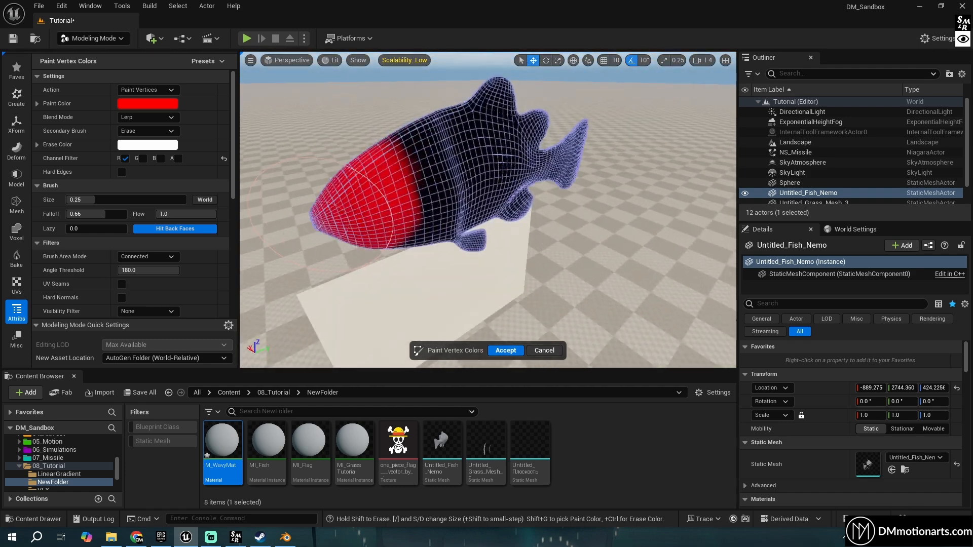
{"action": "left_click", "coordinate": [142, 261]}
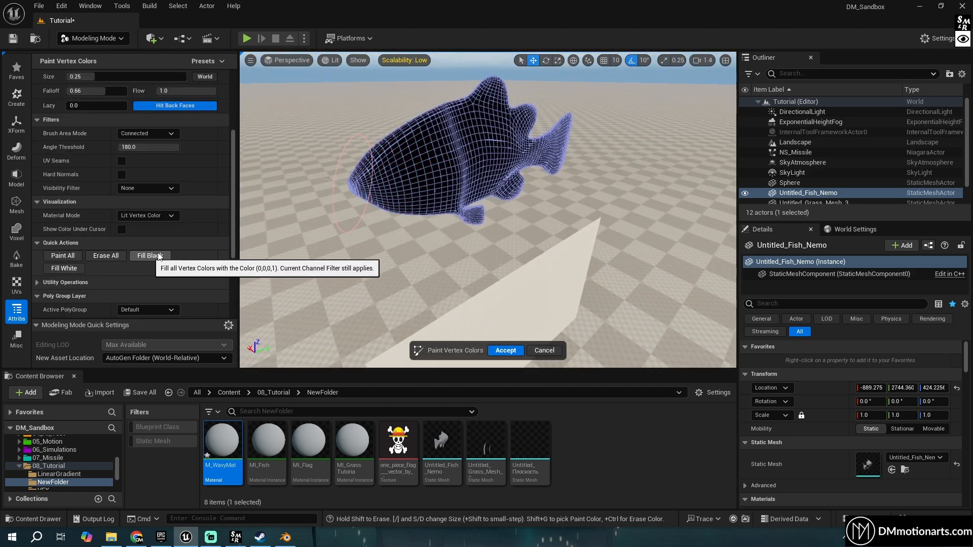
{"action": "right_click_drag", "start_coordinate": [420, 150], "coordinate": [351, 144]}
{"action": "key", "text": "s"}
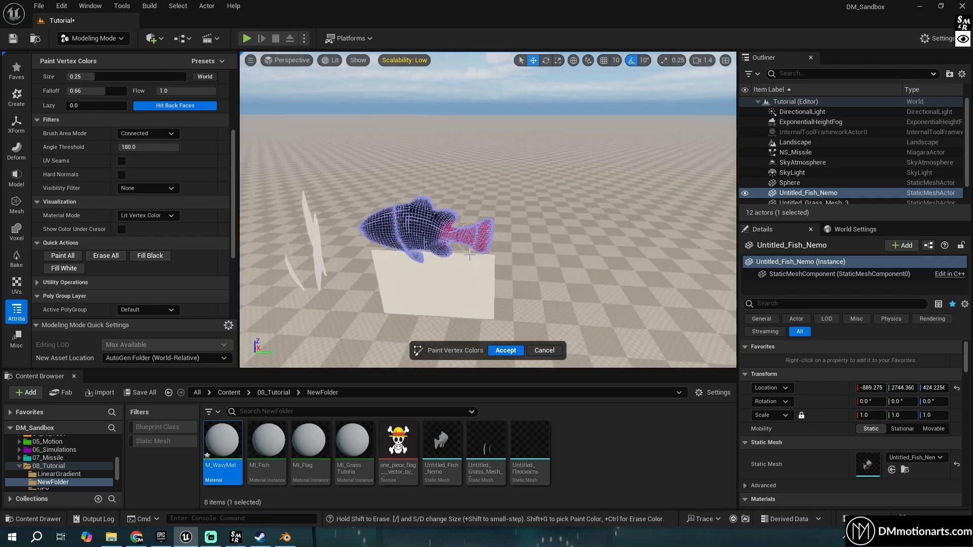
{"action": "key", "text": "d"}
{"action": "mouse_move", "coordinate": [492, 233]}
{"action": "right_mouse_down"}
{"action": "mouse_move", "coordinate": [289, 228]}
{"action": "mouse_move", "coordinate": [380, 235]}
{"action": "mouse_move", "coordinate": [487, 218]}
{"action": "mouse_move", "coordinate": [479, 229]}
{"action": "right_mouse_up"}
{"action": "key", "text": "a"}
{"action": "key", "text": "w"}
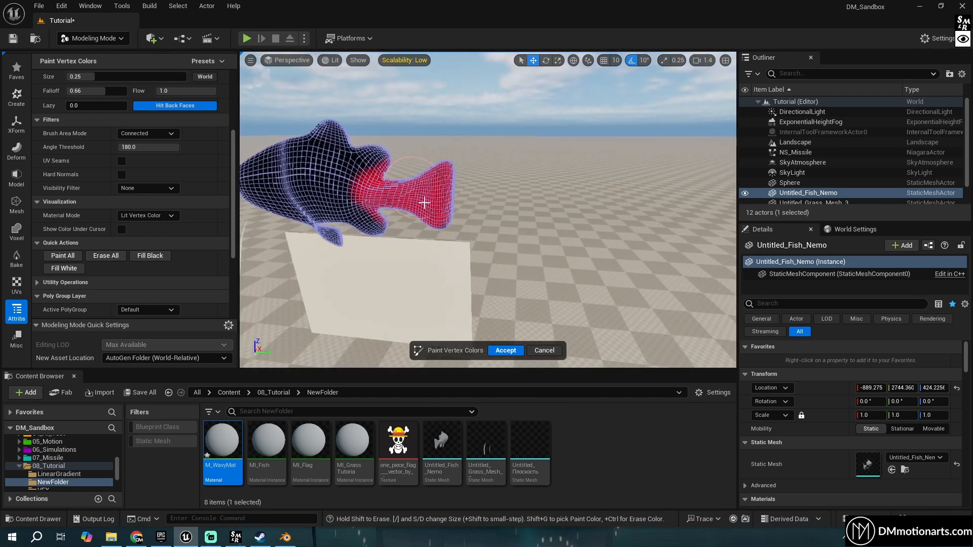
Choose a darker red paint color and paint the fish's body behind the head, leaving the head black.
{"action": "scroll", "coordinate": [163, 181], "scroll_direction": "up", "scroll_amount": 5}
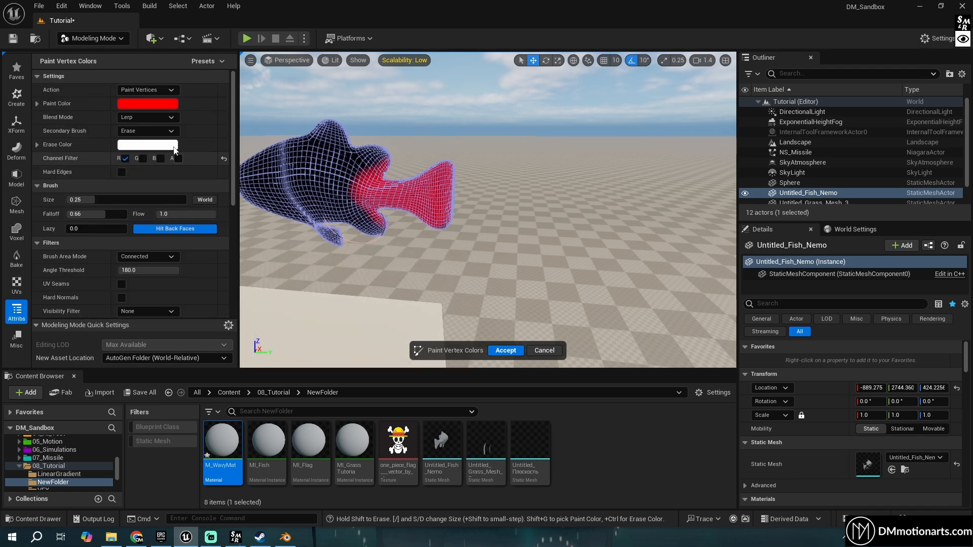
{"action": "left_click", "coordinate": [155, 111]}
{"action": "left_click", "coordinate": [300, 358]}
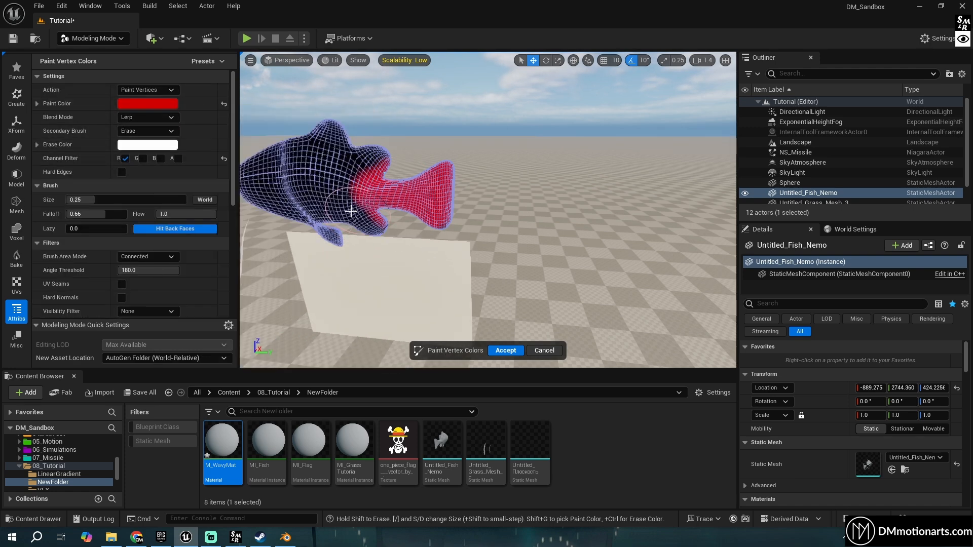
{"action": "right_click_drag", "start_coordinate": [330, 230], "coordinate": [241, 229]}
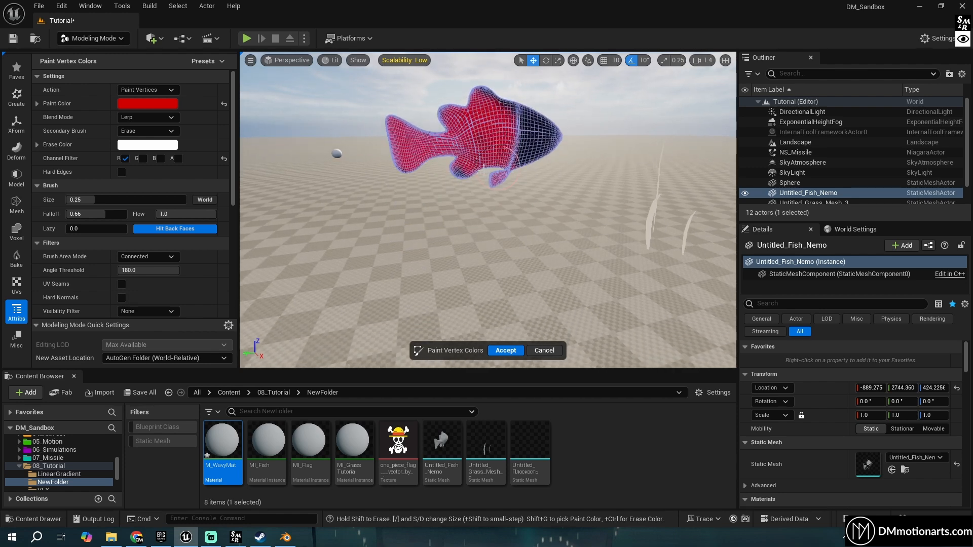
{"action": "right_click_drag", "start_coordinate": [484, 168], "coordinate": [658, 161]}
{"action": "right_click_drag", "start_coordinate": [427, 184], "coordinate": [418, 166]}
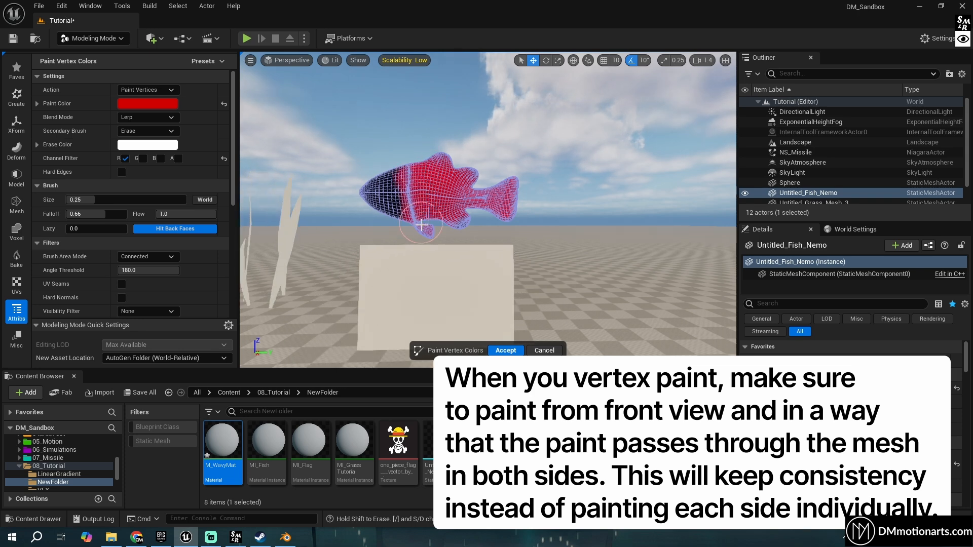
Accept the fish's vertex paint and return to Selection mode.
{"action": "left_click", "coordinate": [102, 40]}
{"action": "left_click", "coordinate": [502, 351]}
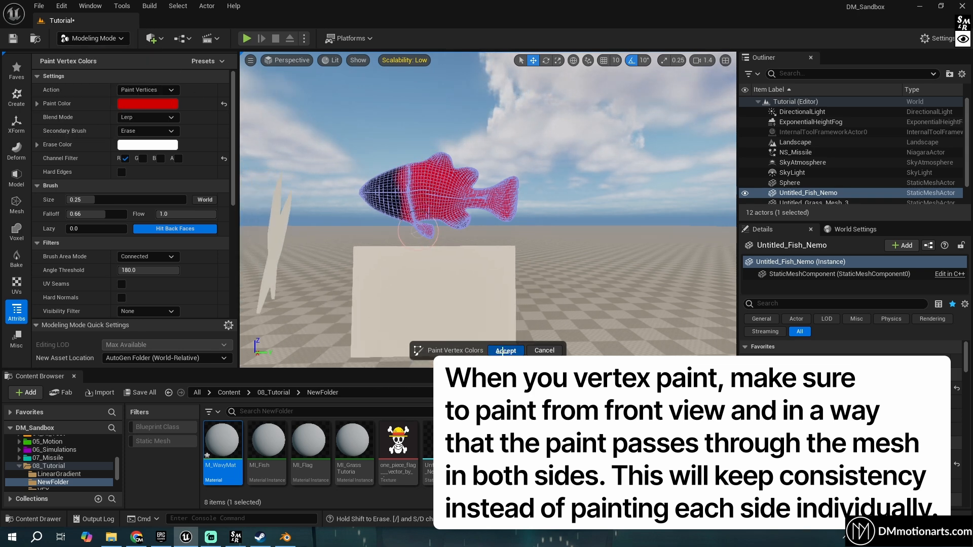
{"action": "left_click", "coordinate": [96, 38]}
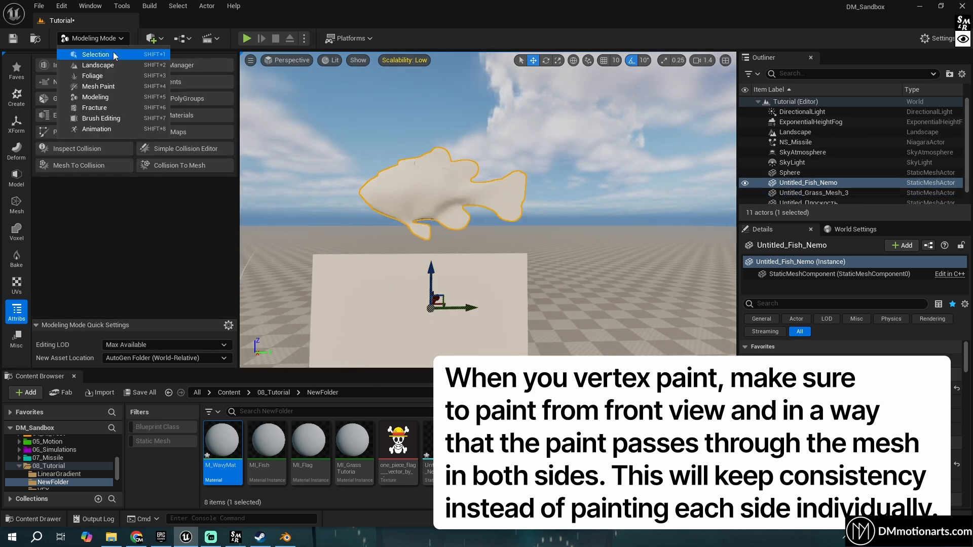
{"action": "left_click", "coordinate": [84, 54]}
{"action": "right_click_drag", "start_coordinate": [391, 209], "coordinate": [288, 277]}
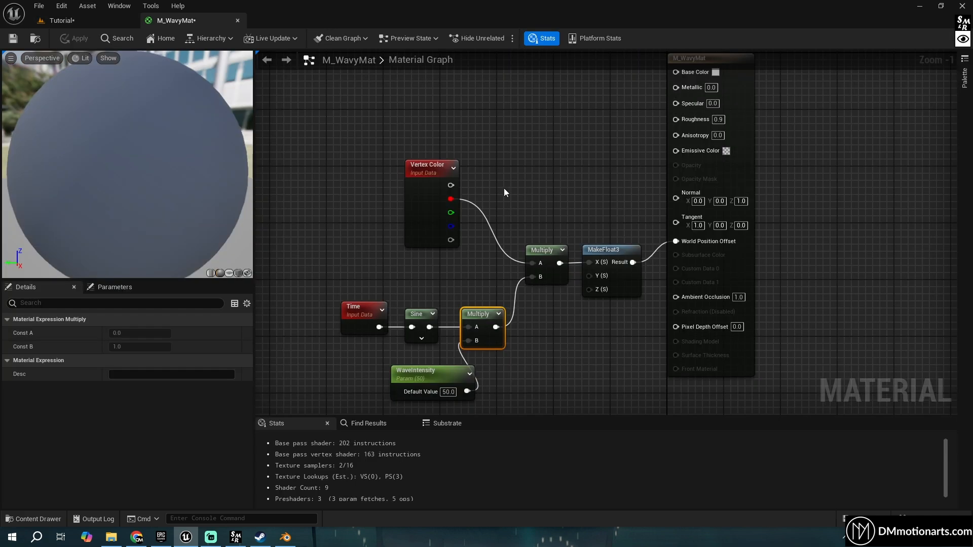
Move the Time and Sine nodes in M_WavyMat farther from the WaveIntensity Multiply node to open up space.
{"action": "left_click_drag", "start_coordinate": [337, 130], "coordinate": [481, 276]}
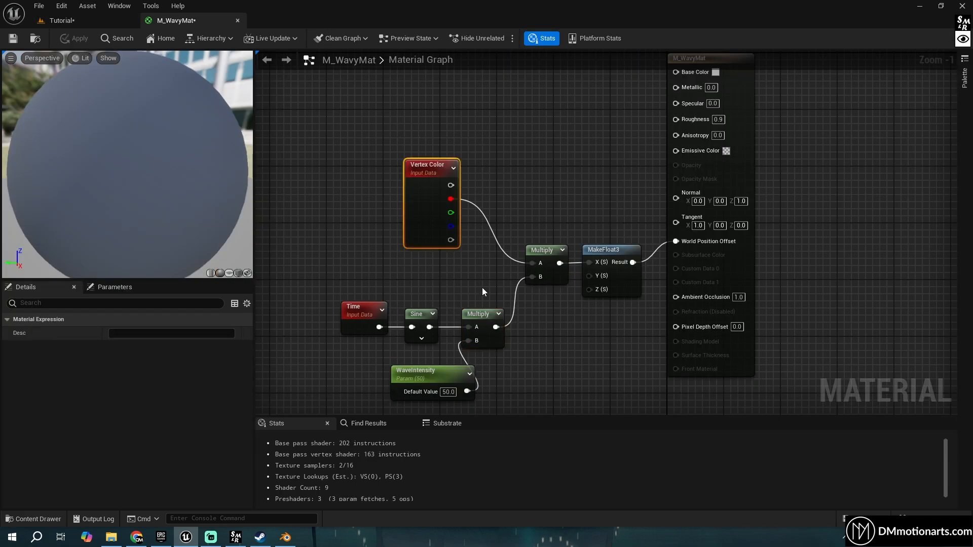
{"action": "right_click_drag", "start_coordinate": [482, 287], "coordinate": [488, 260]}
{"action": "left_click_drag", "start_coordinate": [525, 354], "coordinate": [543, 369]}
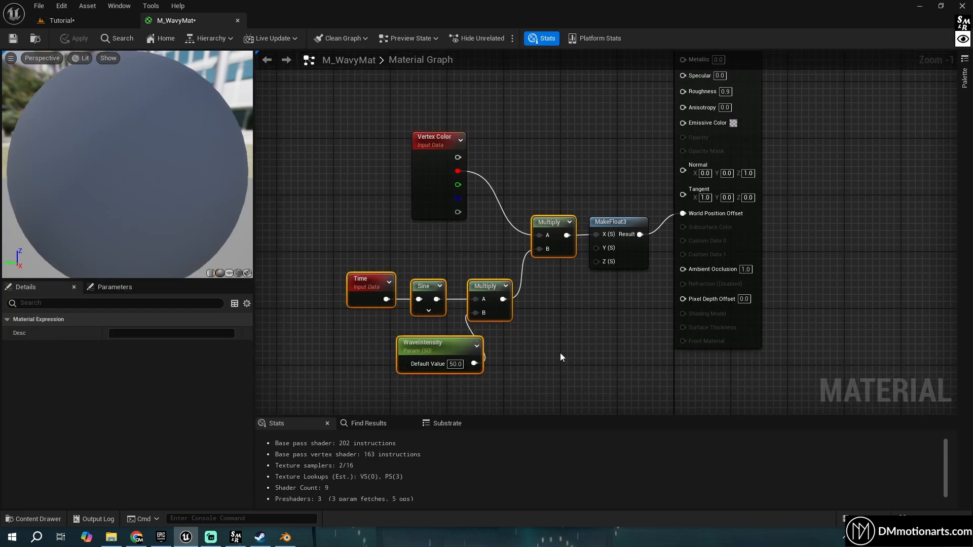
{"action": "left_click", "coordinate": [490, 288]}
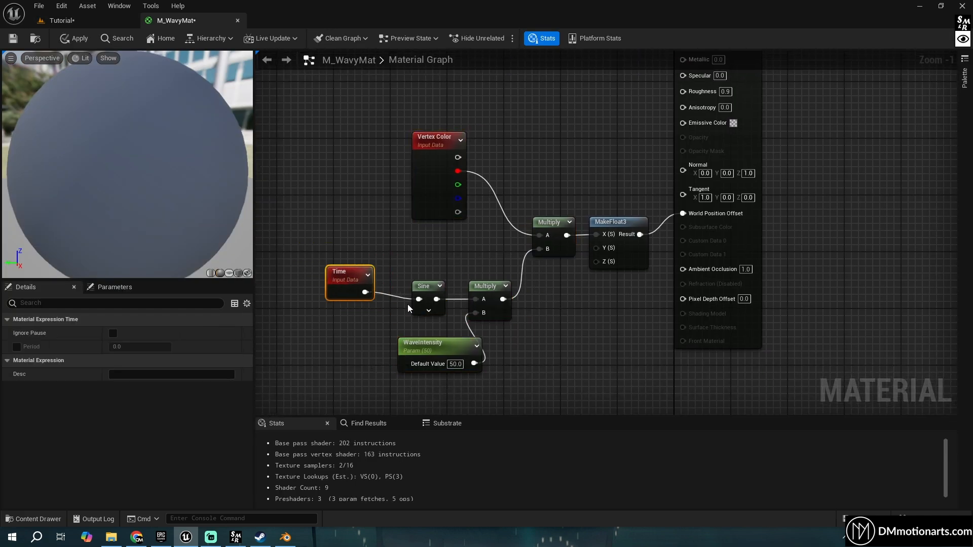
{"action": "left_click_drag", "start_coordinate": [419, 292], "coordinate": [391, 277]}
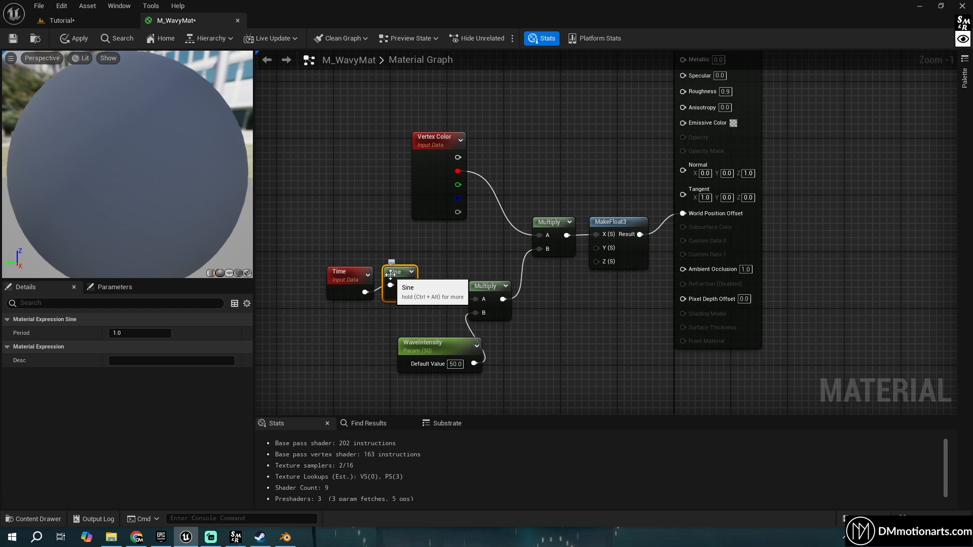